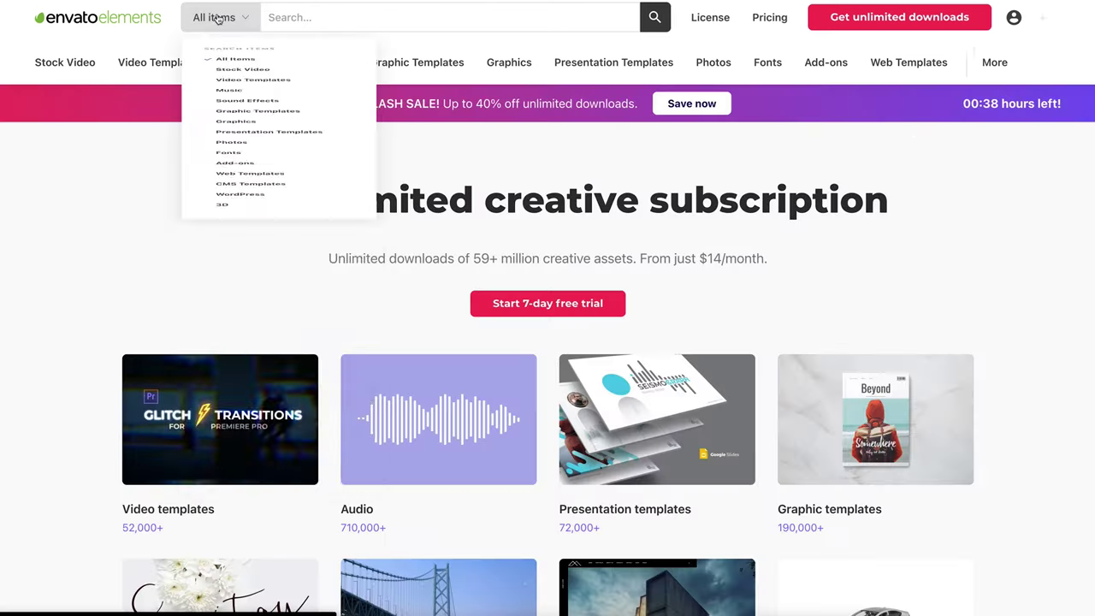
# Search Envato Elements photos for 'fire' and scroll down through the results grid.
pyautogui.click(224, 295)
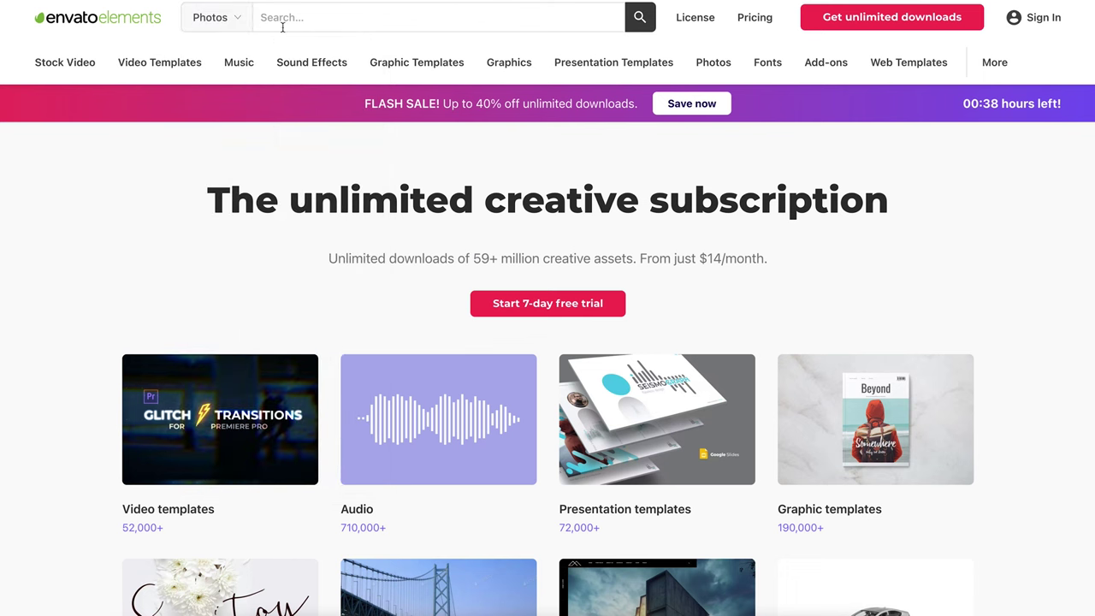
pyautogui.click(438, 17)
pyautogui.write('fire')
pyautogui.press('Return')
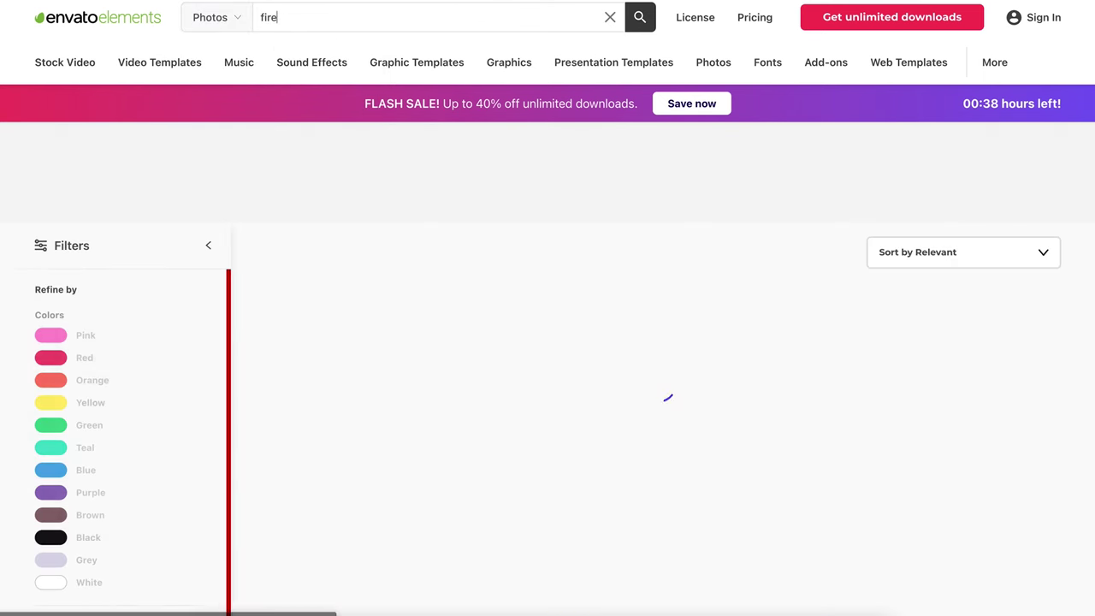
pyautogui.scroll(-2, 474, 176)
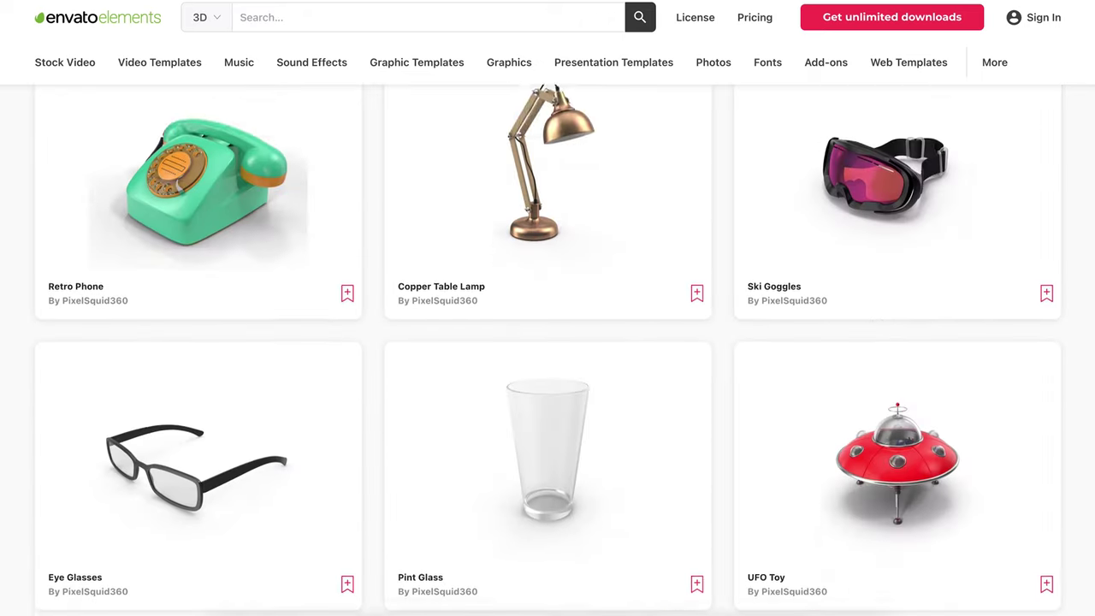
pyautogui.scroll(-1, 548, 349)
pyautogui.scroll(-1, 548, 349)
pyautogui.scroll(-1, 547, 349)
pyautogui.scroll(-1, 547, 349)
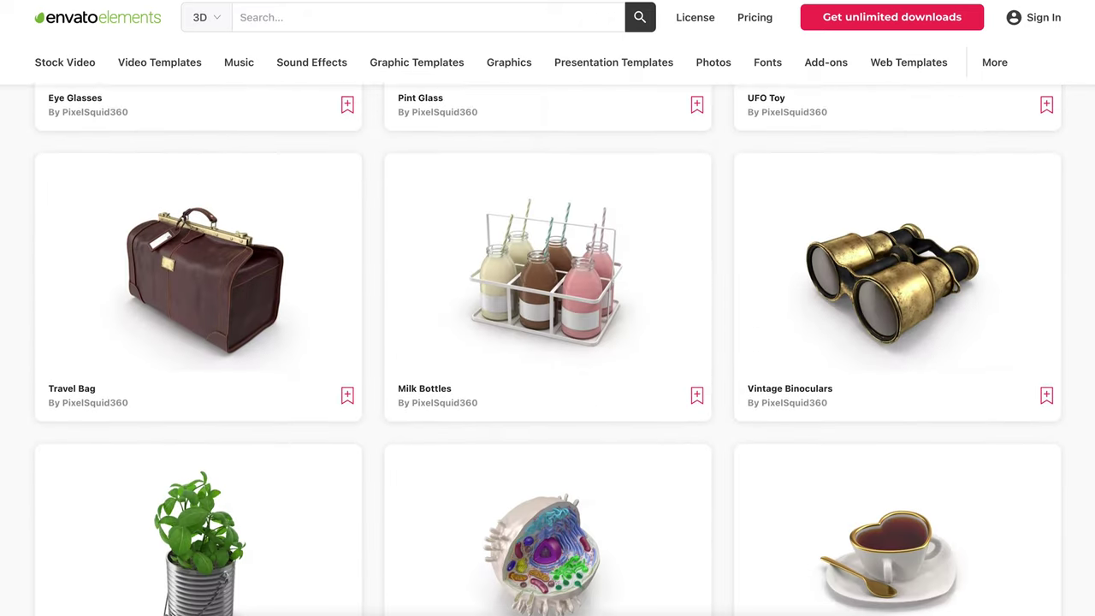
pyautogui.scroll(-1, 547, 349)
pyautogui.scroll(-1, 548, 349)
pyautogui.scroll(-1, 547, 349)
pyautogui.scroll(-1, 620, 324)
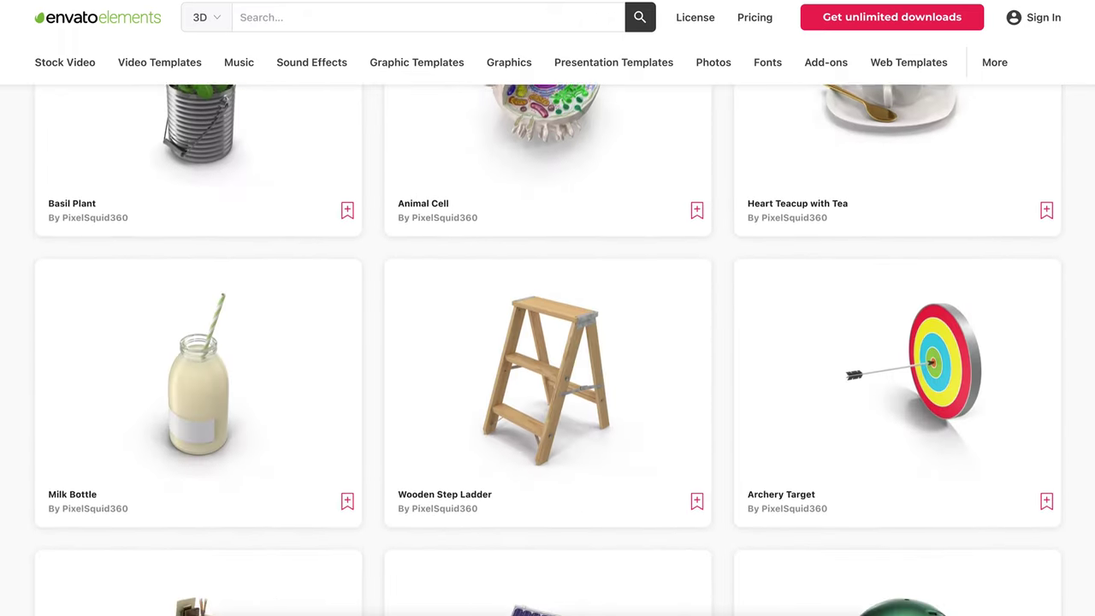
pyautogui.scroll(-1, 620, 324)
pyautogui.scroll(-1, 621, 324)
pyautogui.scroll(-1, 621, 324)
pyautogui.scroll(-2, 620, 324)
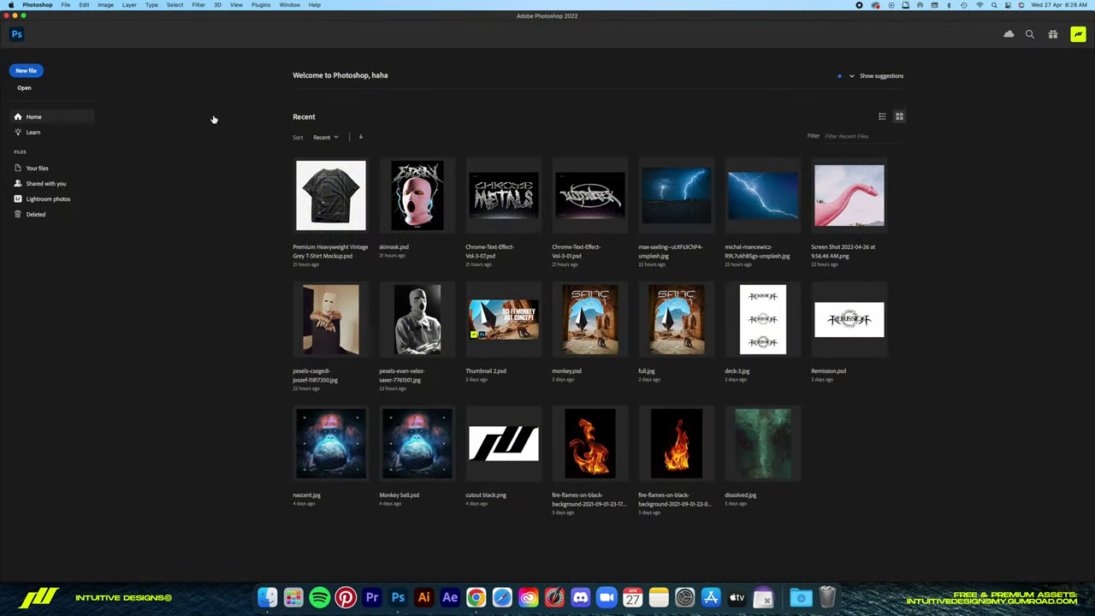
# Create a new document from the Merch Bigger preset with a black background.
pyautogui.press('super+n')
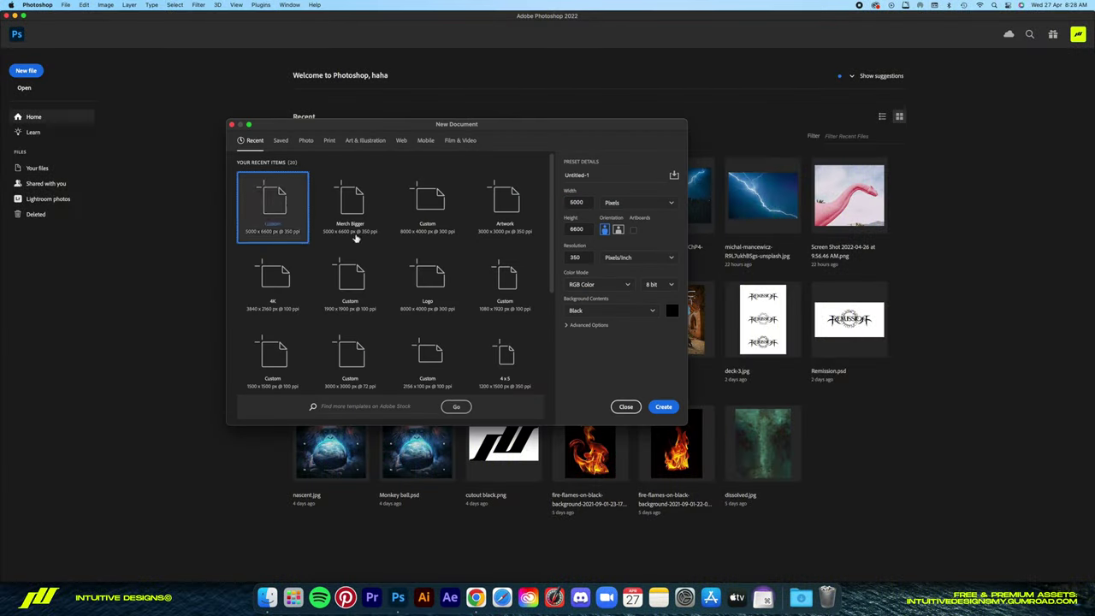
pyautogui.click(281, 141)
pyautogui.click(273, 351)
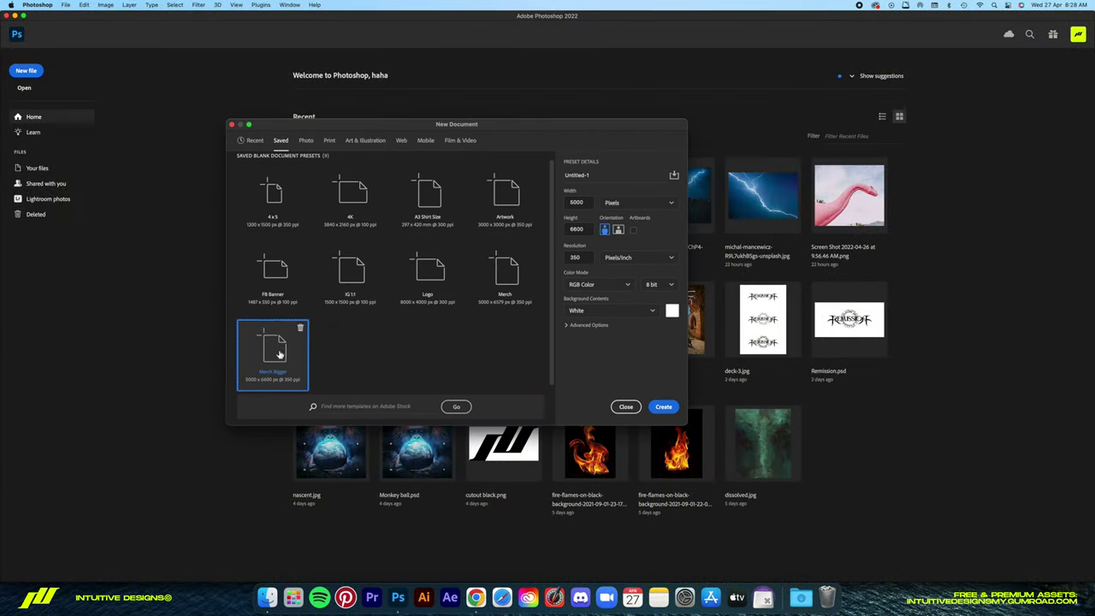
pyautogui.click(606, 319)
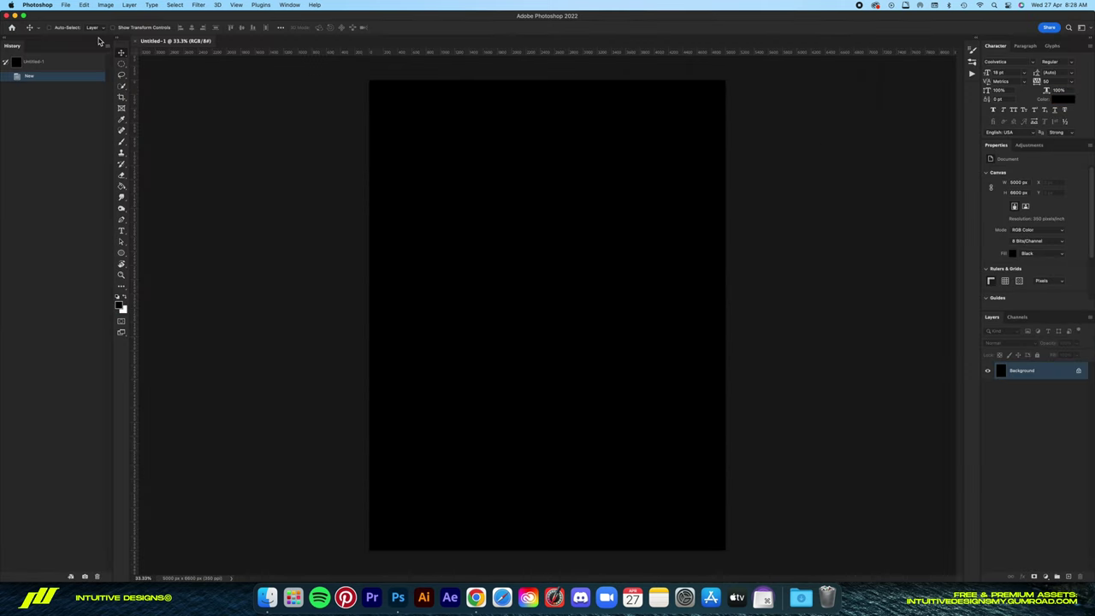
# Add EdenMade text in the Marlboro font, centre it horizontally and scale it up.
pyautogui.click(65, 5)
pyautogui.click(563, 196)
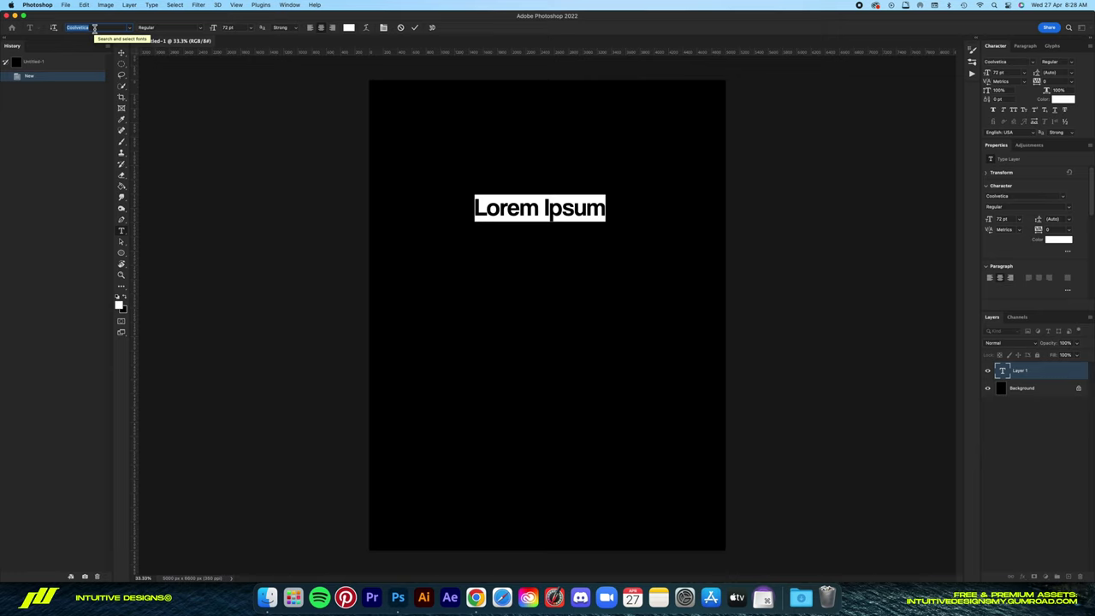
pyautogui.write('marl')
pyautogui.press('Tab')
pyautogui.write('EdenMade')
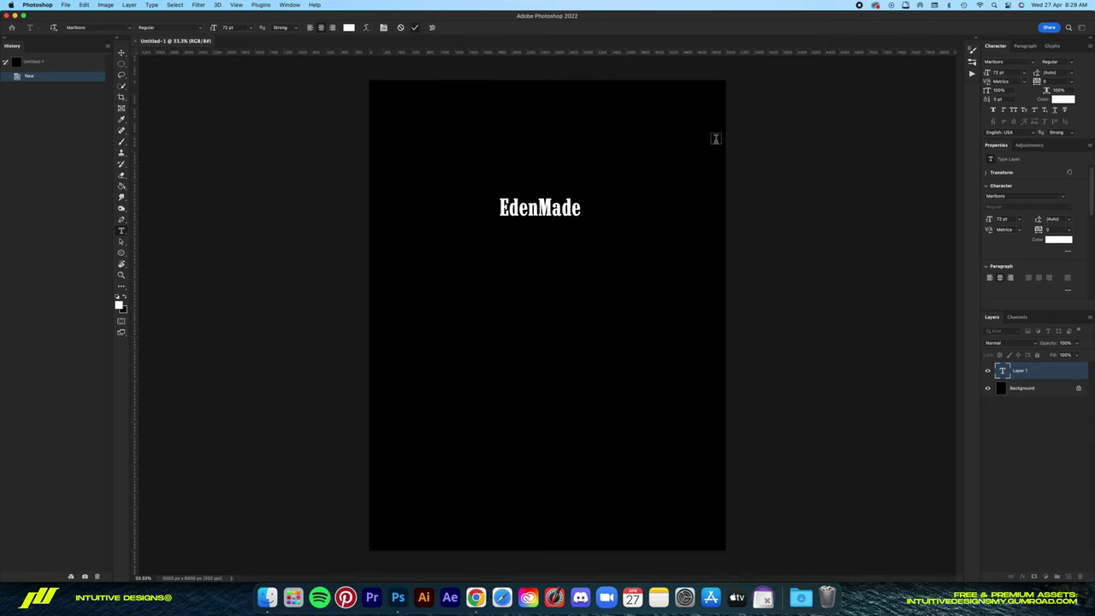
pyautogui.hotkey('ctrl', 'a')
pyautogui.click(191, 27)
pyautogui.hotkey('ctrl', 'd')
pyautogui.hotkey('ctrl', 't')
pyautogui.moveTo(548, 219); pyautogui.dragTo(548, 260)
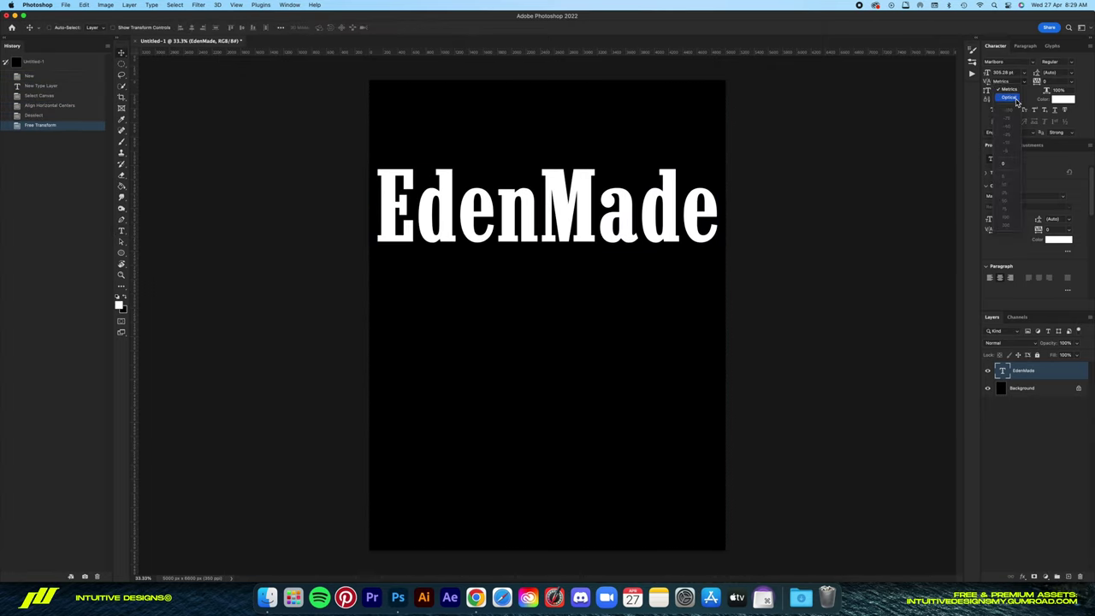
# Set Optical kerning and -25 tracking, widening the Eden–Made and E–d gaps.
pyautogui.click(1016, 100)
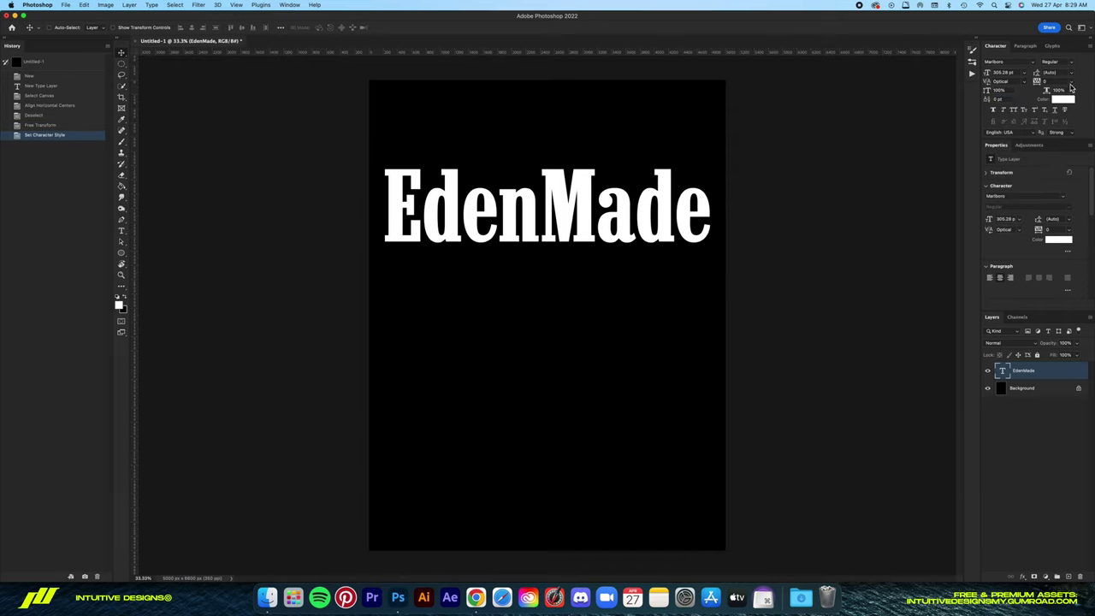
pyautogui.click(1059, 125)
pyautogui.click(1058, 113)
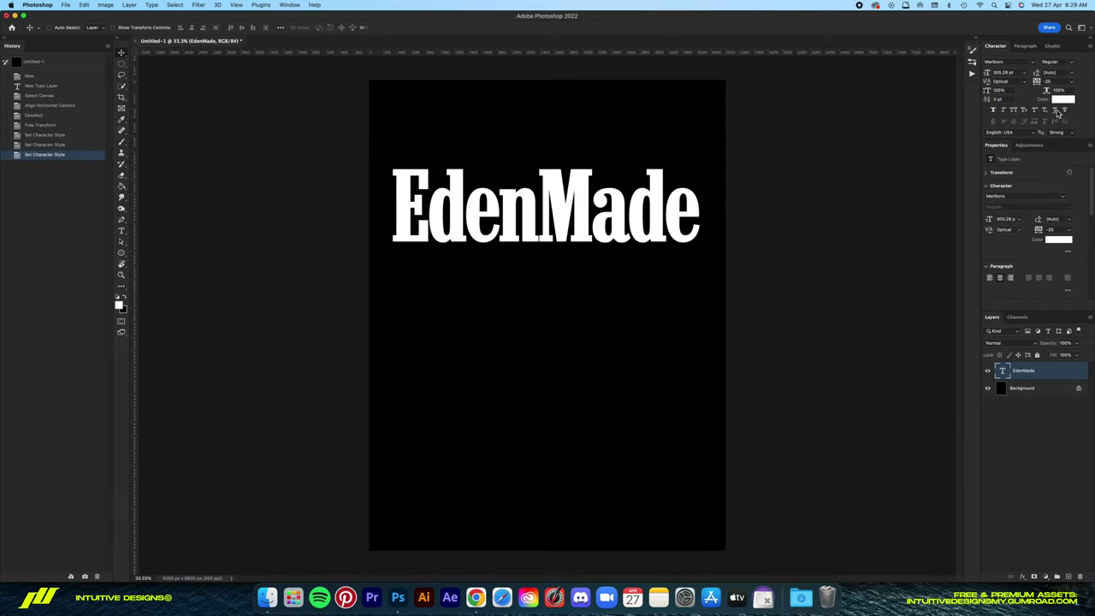
pyautogui.doubleClick(1002, 372)
pyautogui.click(537, 214)
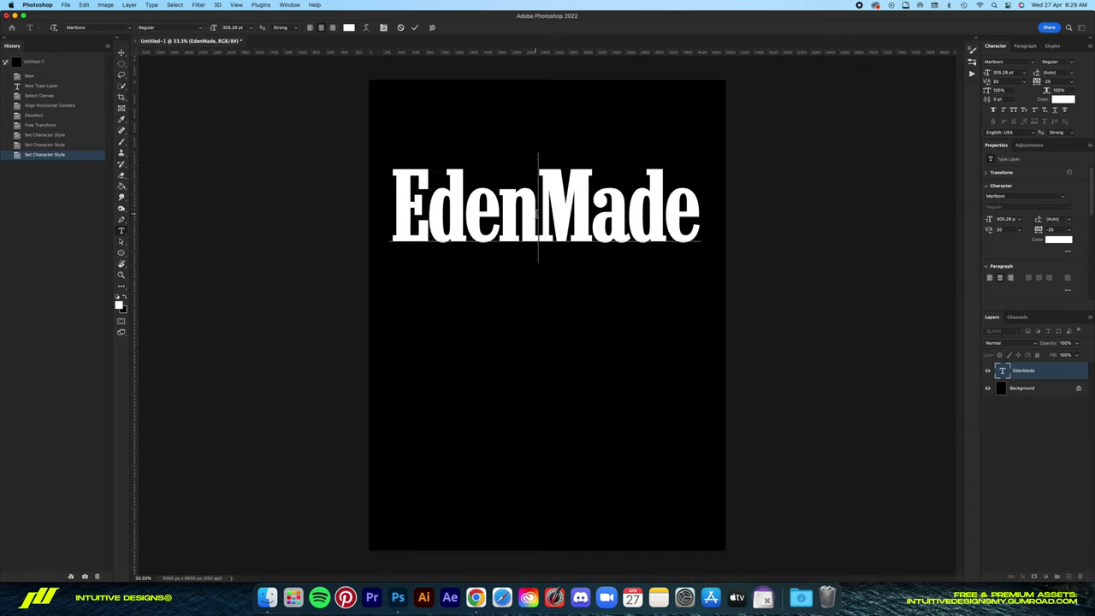
pyautogui.hotkey('alt', 'Right')
pyautogui.hotkey('alt', 'Right')
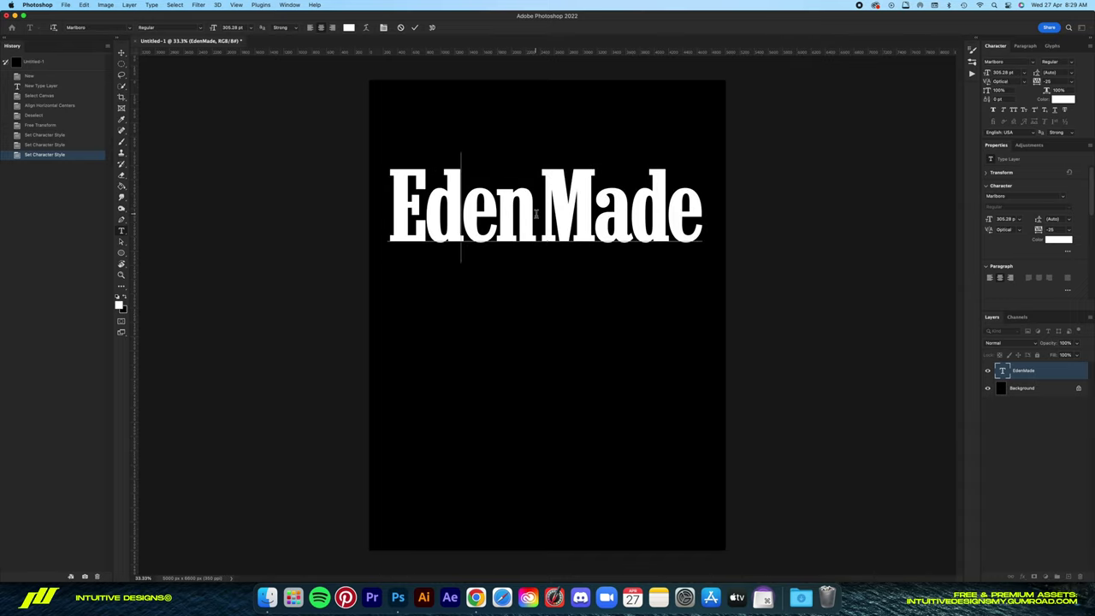
pyautogui.press('Left')
pyautogui.press('Left')
pyautogui.press('Left')
pyautogui.hotkey('alt', 'Right')
pyautogui.hotkey('alt', 'Right')
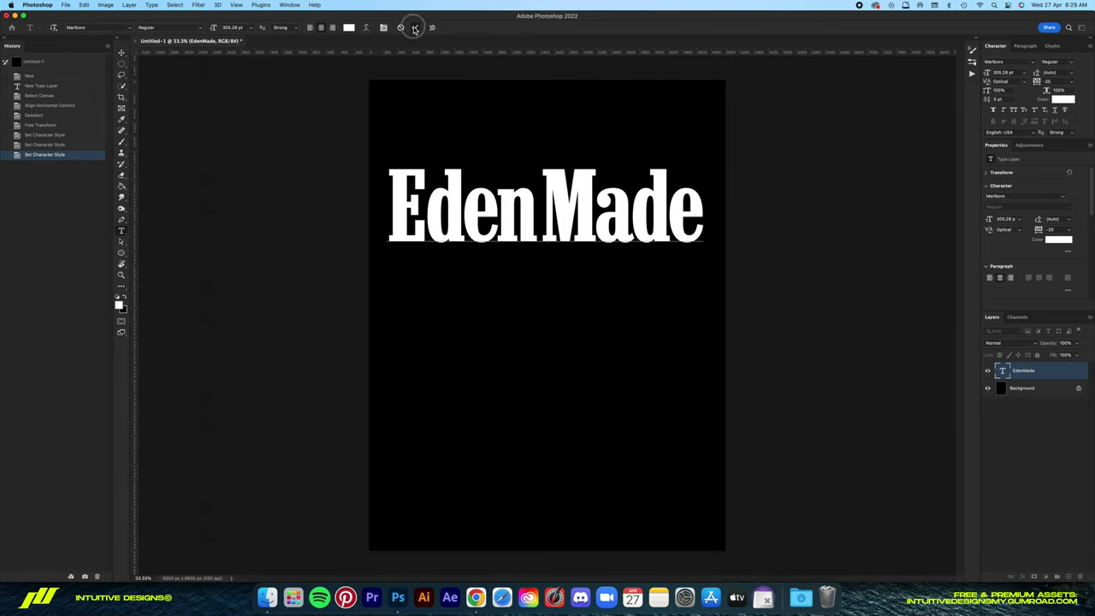
# Re-centre the EdenMade text horizontally and nudge it slightly upward.
pyautogui.press('Return')
pyautogui.hotkey('ctrl', 'a')
pyautogui.click(191, 27)
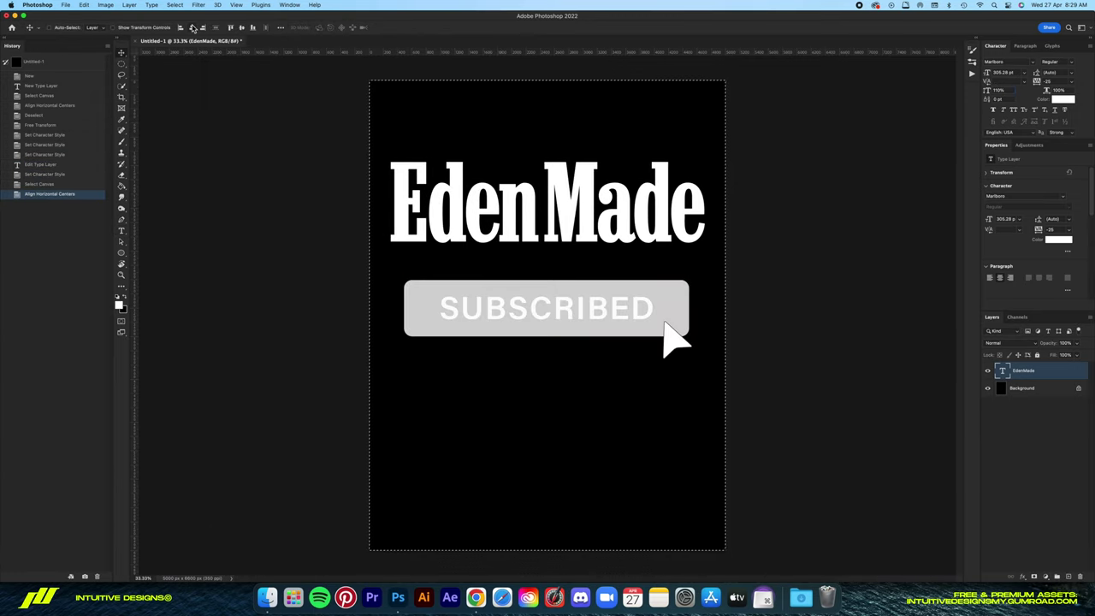
pyautogui.hotkey('ctrl', 'd')
pyautogui.moveTo(625, 210); pyautogui.dragTo(624, 195)
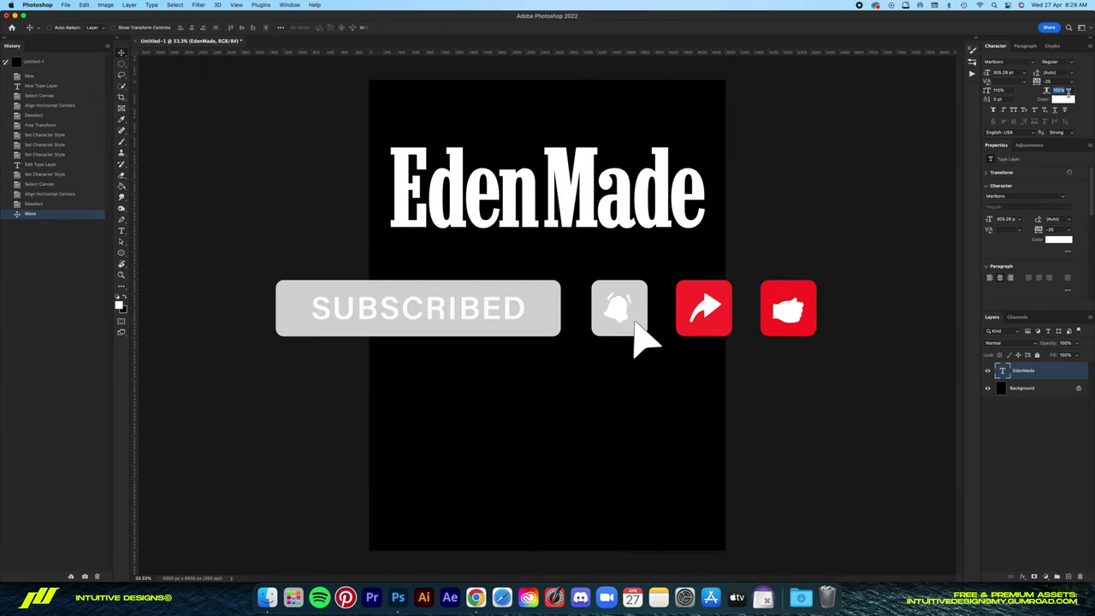
# Set the EdenMade text's horizontal scale to 95%.
pyautogui.write('90')
pyautogui.press('Return')
pyautogui.write('95')
pyautogui.press('Return')
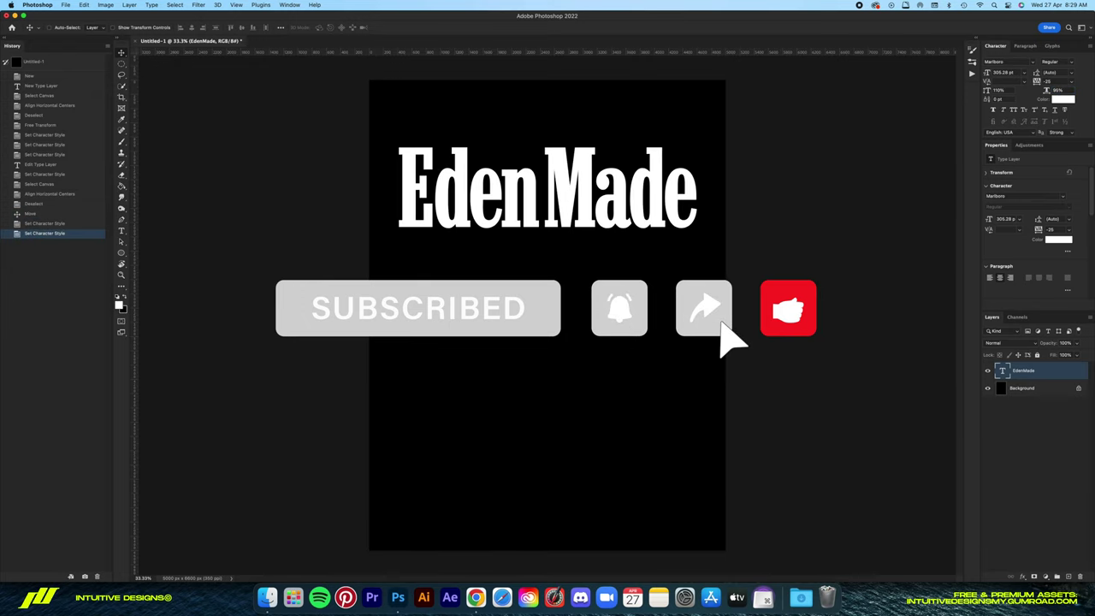
pyautogui.click(65, 5)
pyautogui.click(480, 182)
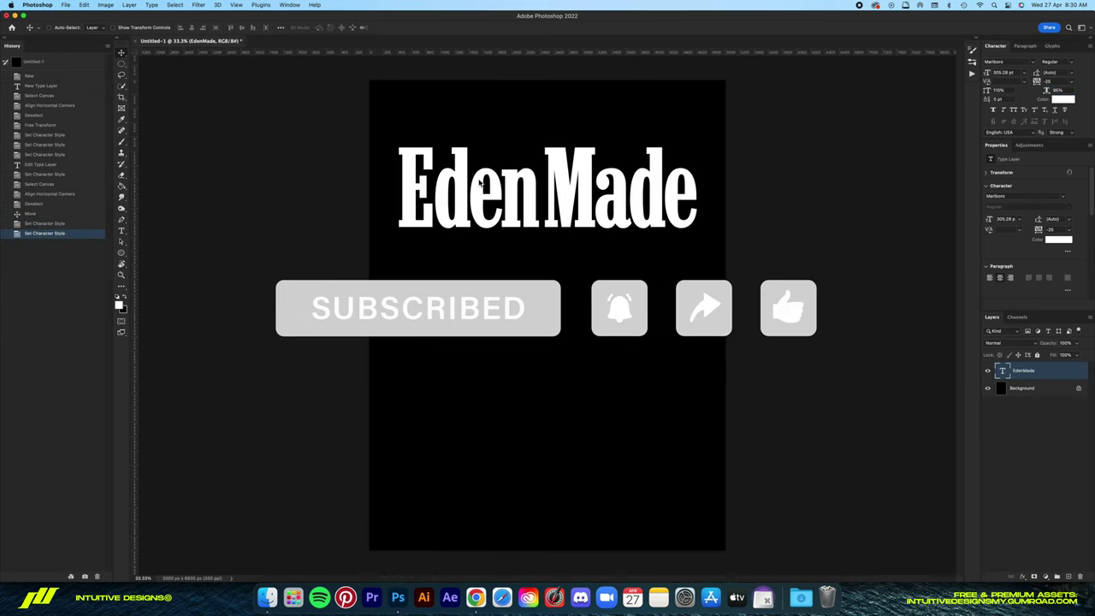
# Open the grunge wall texture image from the textures folder.
pyautogui.press('super+o')
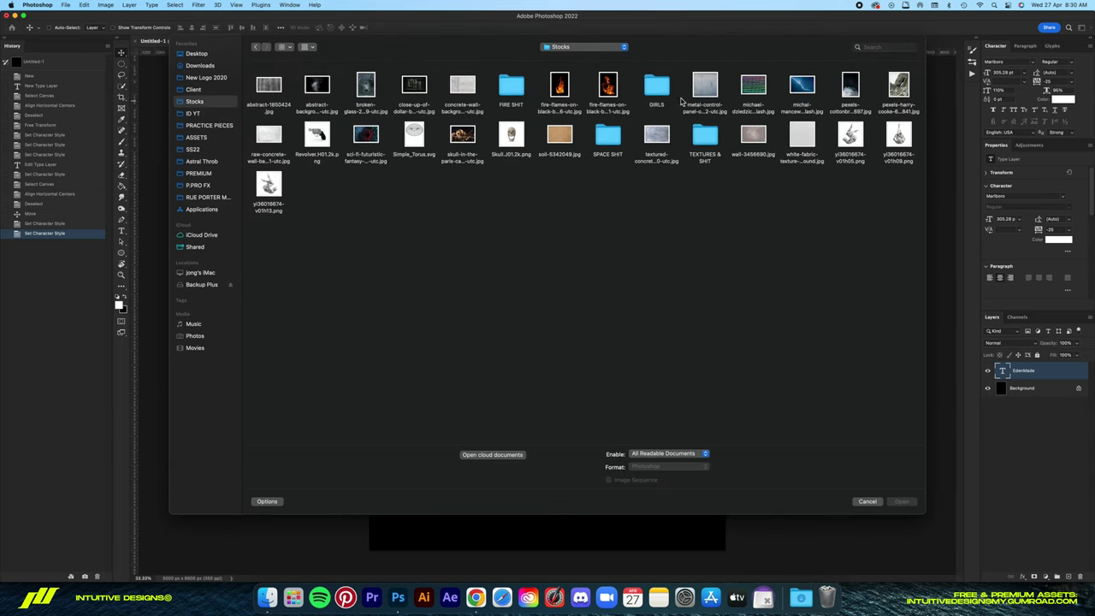
pyautogui.doubleClick(716, 143)
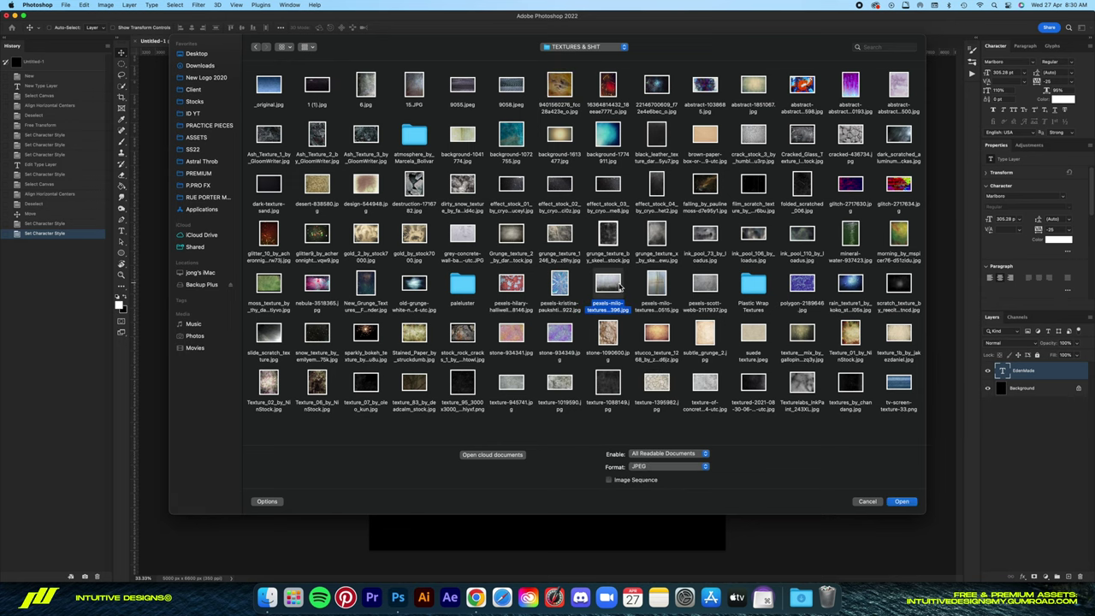
pyautogui.press('space')
pyautogui.press('Escape')
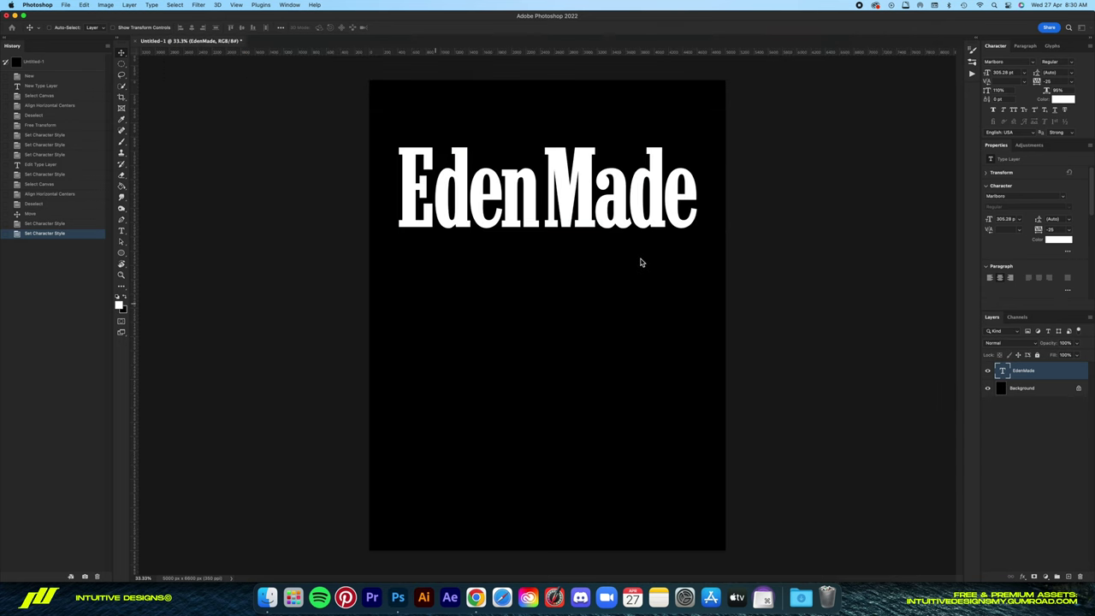
# Duplicate the texture layer and apply a raised Threshold to make it black-and-white.
pyautogui.hotkey('ctrl', 'j')
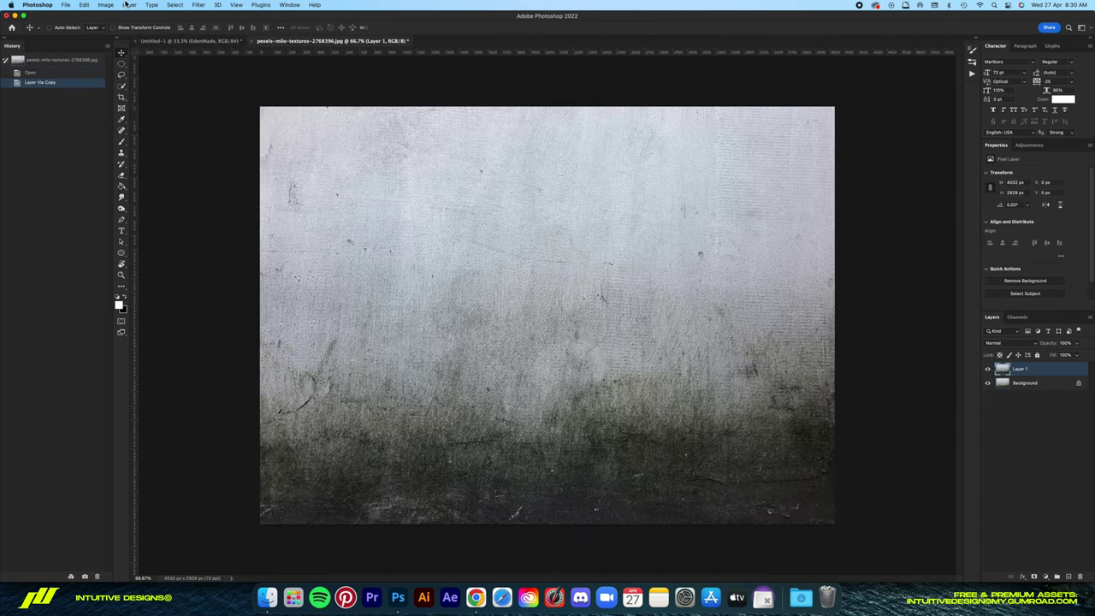
pyautogui.click(106, 4)
pyautogui.moveTo(119, 29)
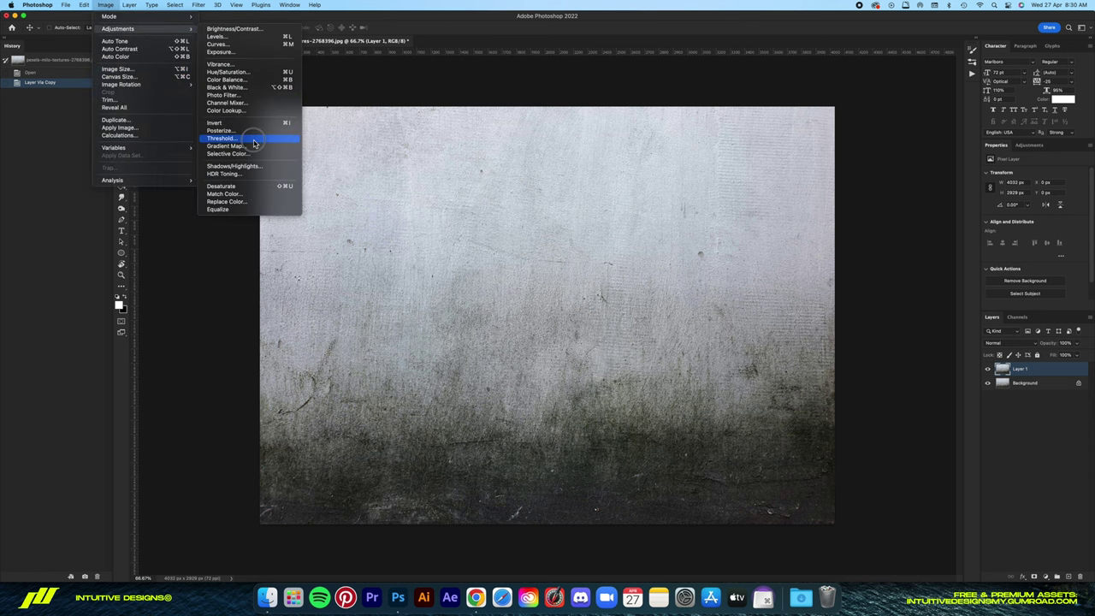
pyautogui.click(254, 139)
pyautogui.moveTo(925, 316); pyautogui.dragTo(952, 317)
pyautogui.click(1018, 259)
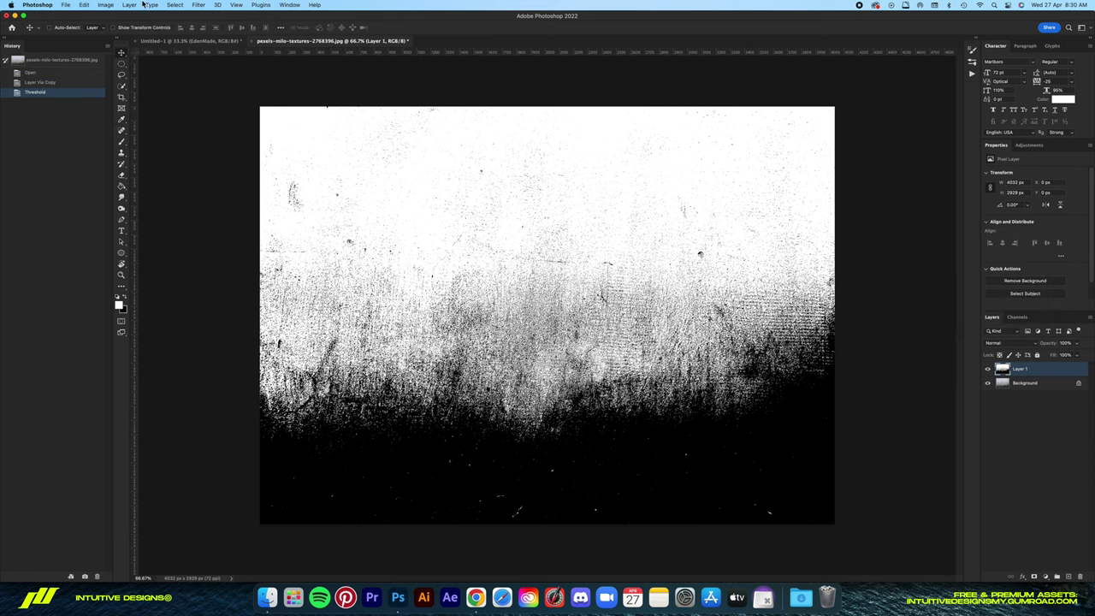
# Select the texture with Color Range, copy it, and paste it clipped into the EdenMade document.
pyautogui.click(175, 4)
pyautogui.click(196, 88)
pyautogui.click(920, 231)
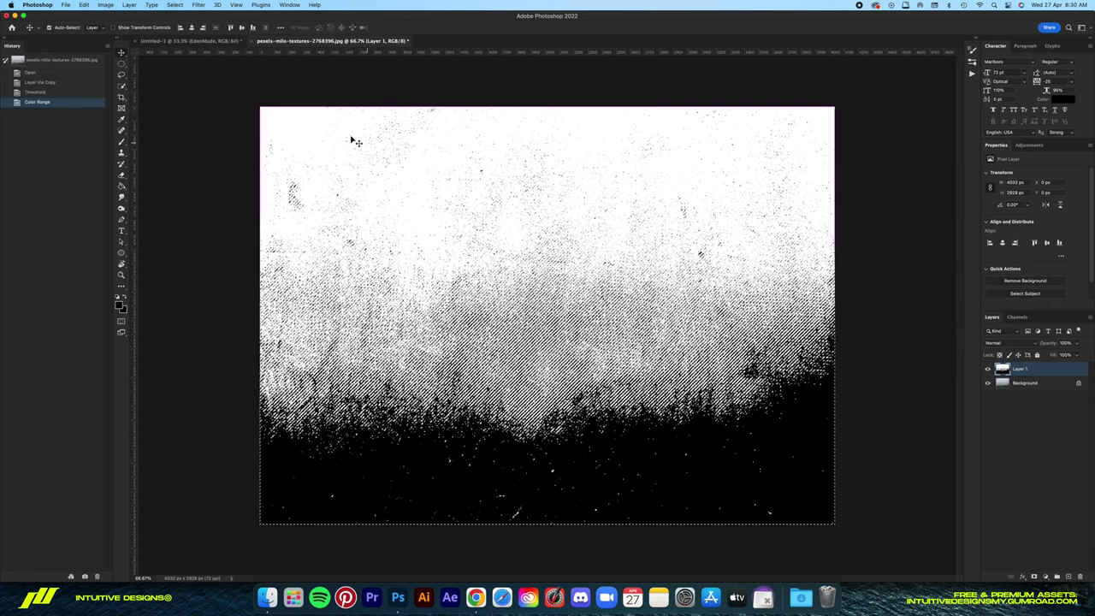
pyautogui.press('super+c')
pyautogui.hotkey('ctrl', 'Tab')
pyautogui.press('super+v')
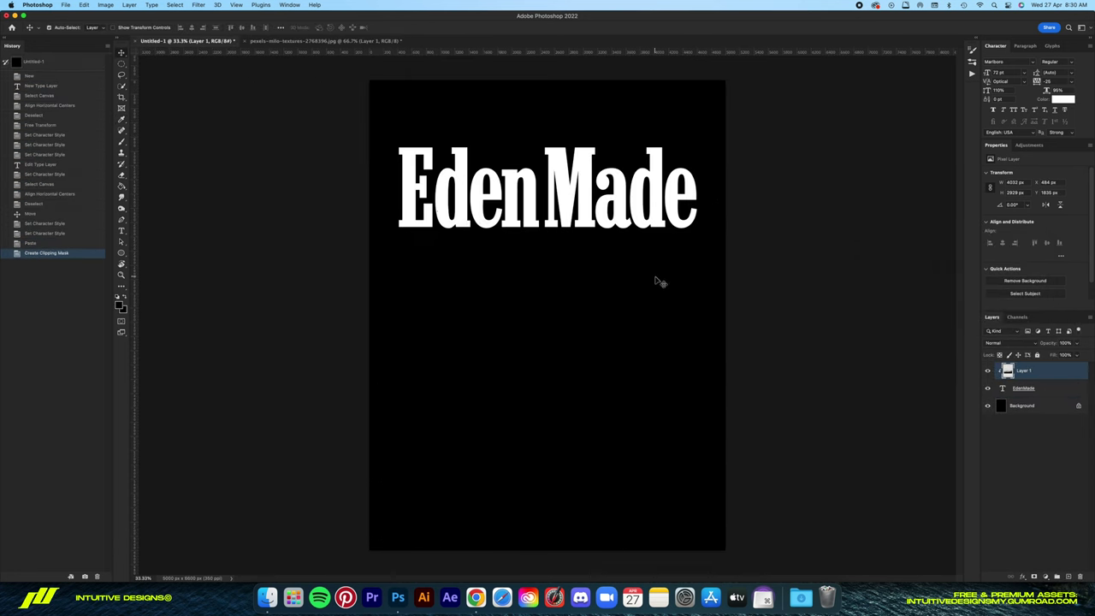
# Move the grunge texture up over the text and stretch it wider toward the top-right.
pyautogui.press('super+t')
pyautogui.moveTo(593, 244); pyautogui.dragTo(608, 228)
pyautogui.moveTo(692, 212); pyautogui.dragTo(710, 209)
pyautogui.moveTo(590, 184); pyautogui.dragTo(616, 164)
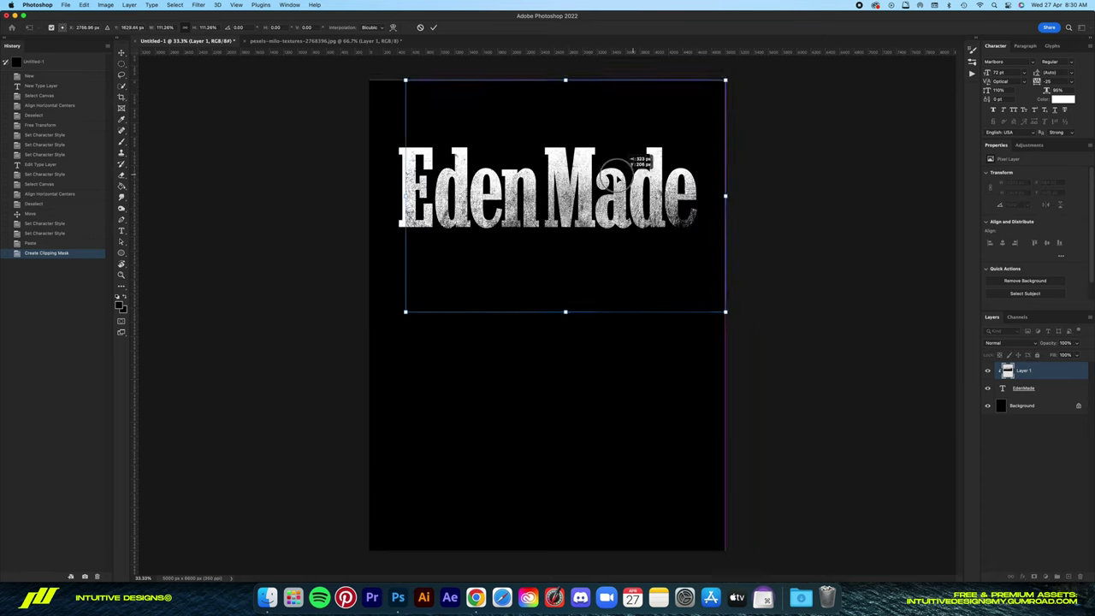
pyautogui.press('Return')
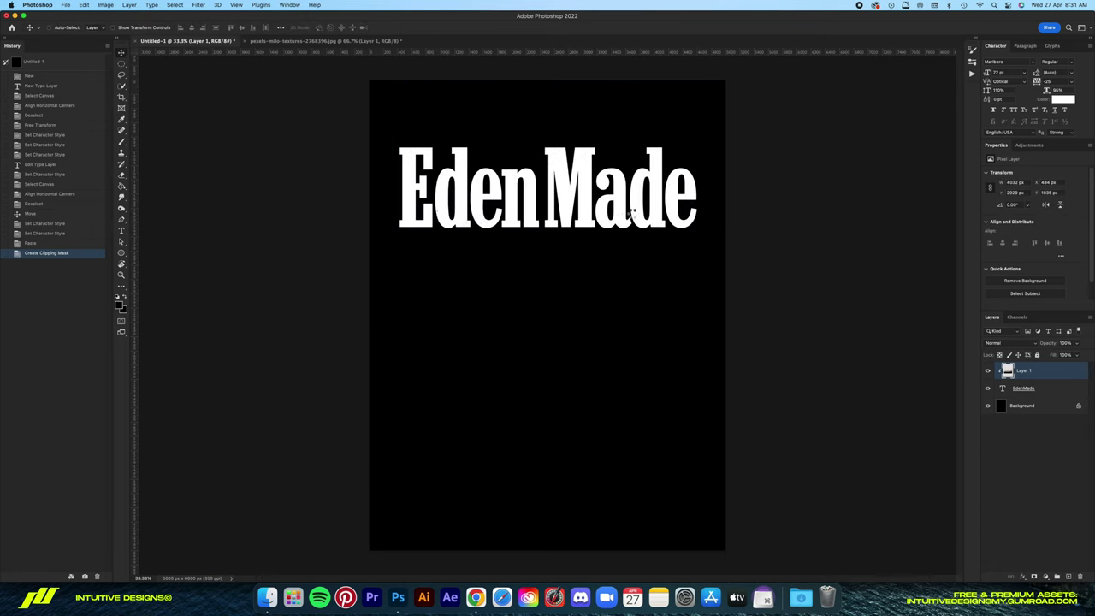
# Make the texture a smart object, then move and widen it across the lettering.
pyautogui.press('super+t')
pyautogui.moveTo(623, 325); pyautogui.dragTo(623, 248)
pyautogui.moveTo(692, 231); pyautogui.dragTo(707, 237)
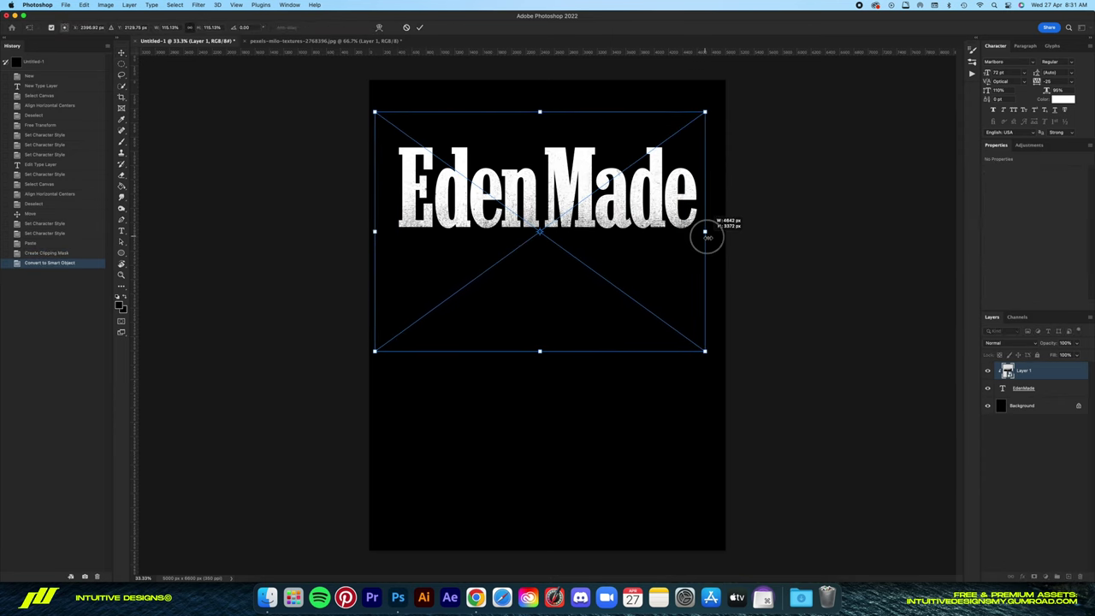
pyautogui.moveTo(642, 269)
pyautogui.mouseDown()
pyautogui.moveTo(650, 289)
pyautogui.moveTo(665, 245)
pyautogui.moveTo(663, 256)
pyautogui.mouseUp()
pyautogui.press('Return')
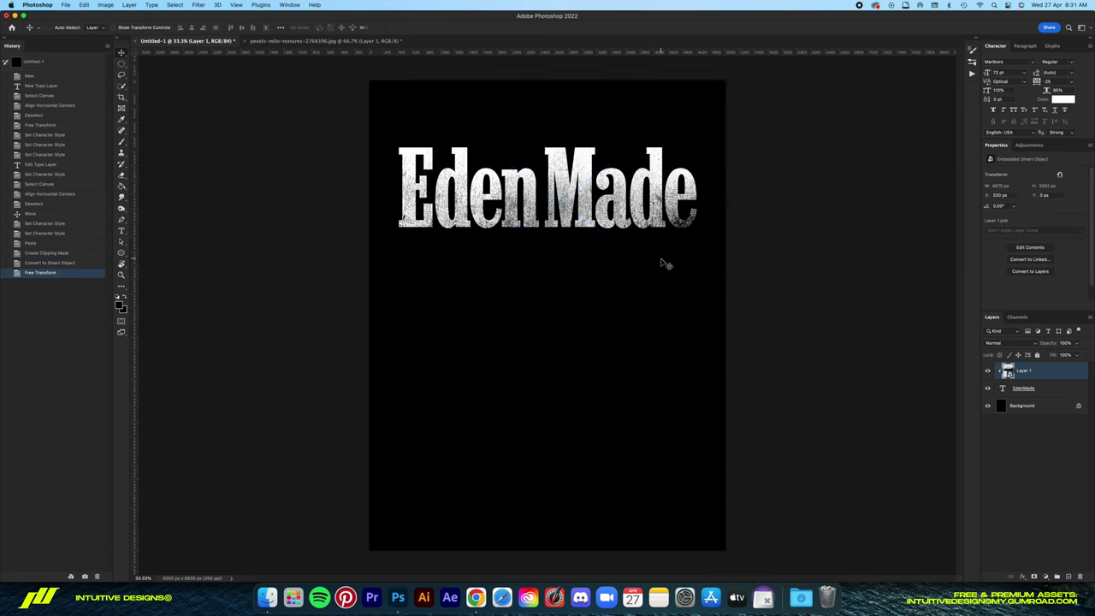
pyautogui.press('super+0')
# Shift the texture down over the EdenMade text and fit the whole canvas in view.
pyautogui.press('super+t')
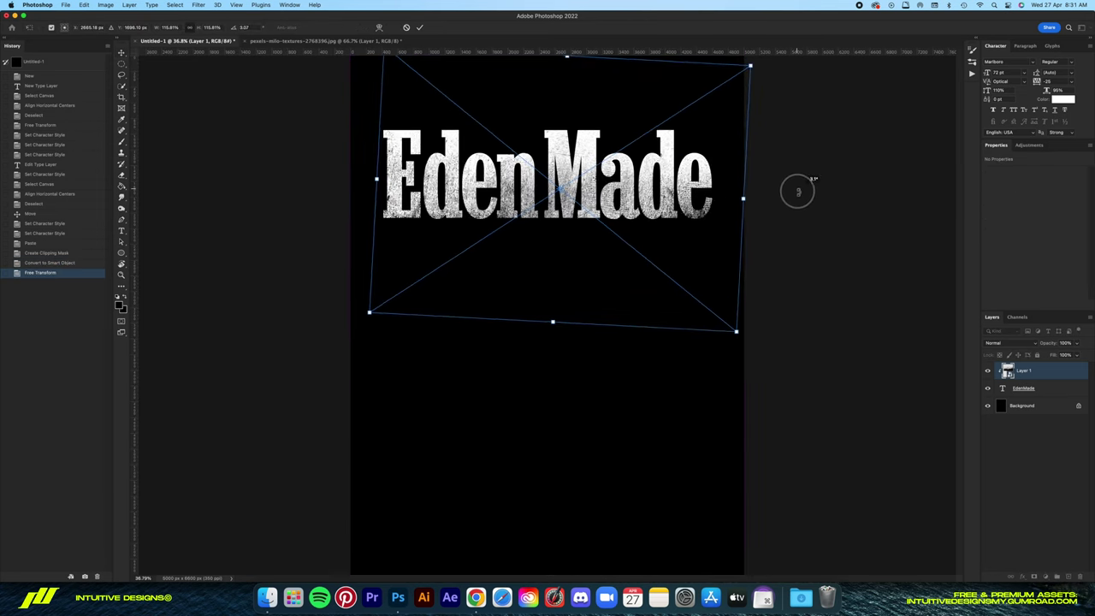
pyautogui.press('Escape')
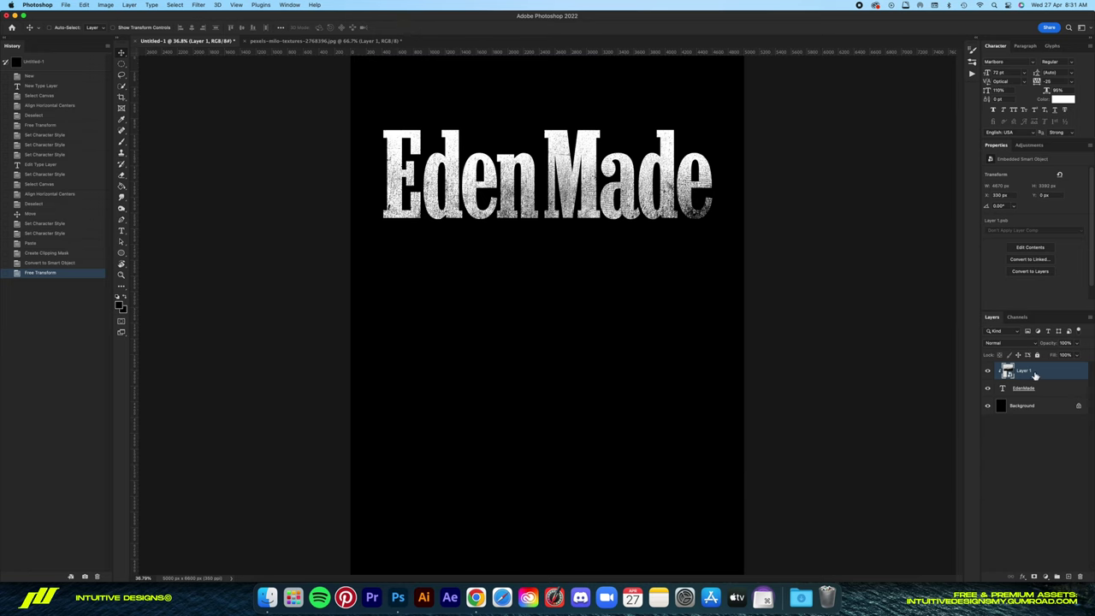
pyautogui.press('super+t')
pyautogui.moveTo(557, 247); pyautogui.dragTo(565, 267)
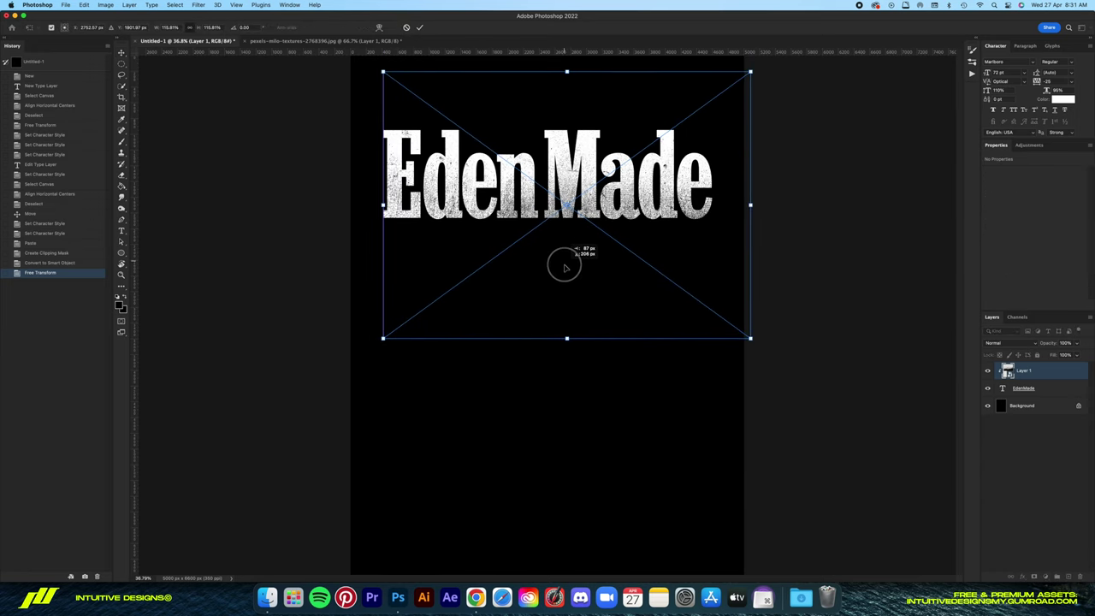
pyautogui.press('Return')
pyautogui.press('super+minus')
pyautogui.press('super+0')
pyautogui.press('Down')
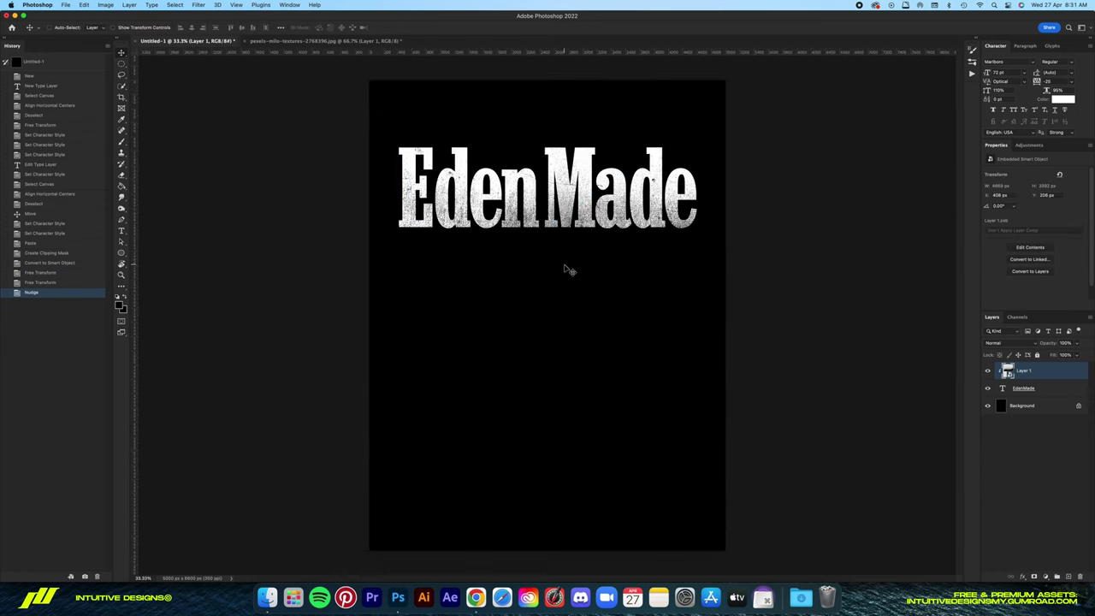
# Change the EdenMade text colour to a pale cyan.
pyautogui.click(1026, 388)
pyautogui.click(1058, 239)
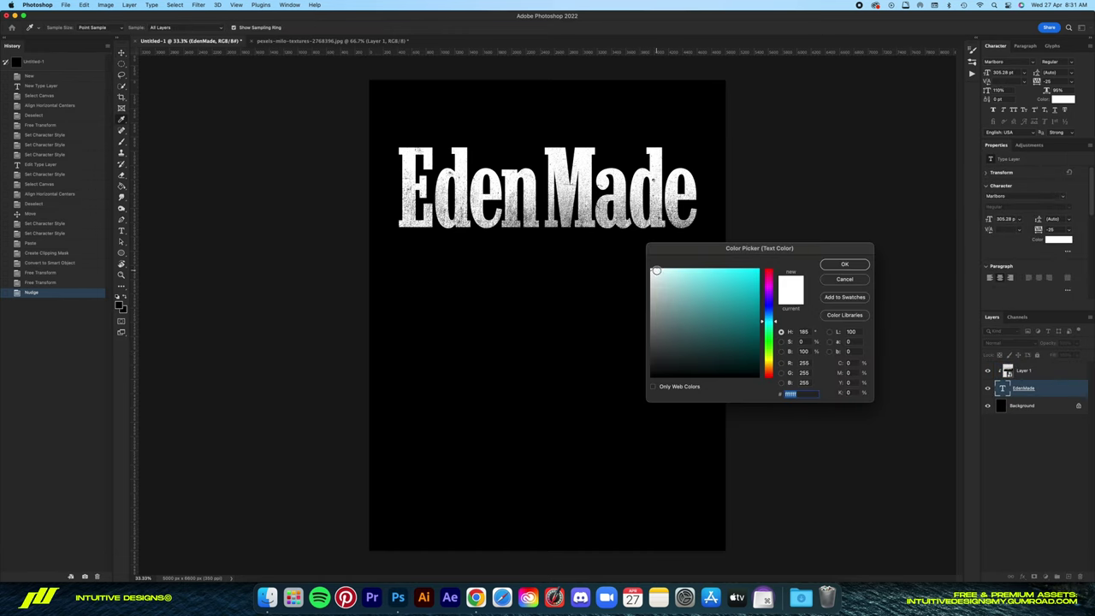
pyautogui.click(772, 317)
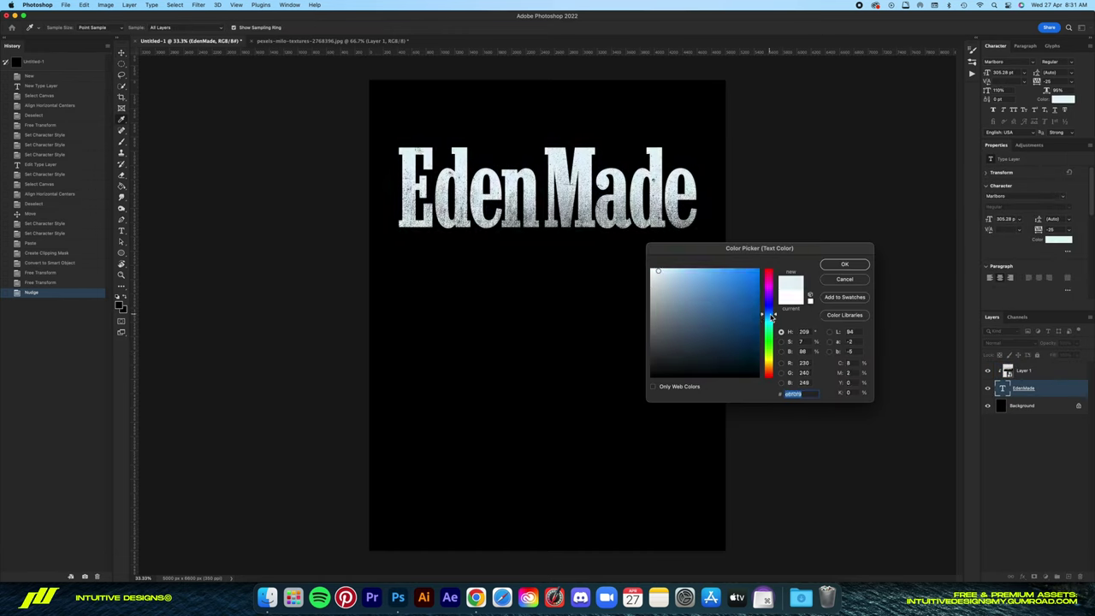
pyautogui.moveTo(774, 321); pyautogui.dragTo(771, 327)
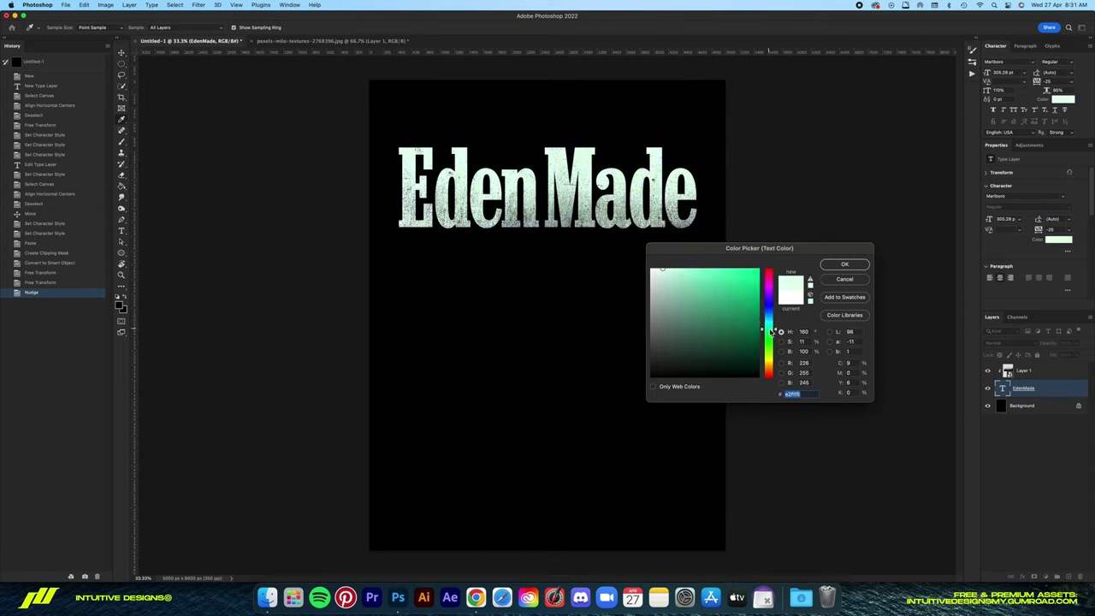
pyautogui.press('Return')
# Refine the text colour to pale mint (c7e3da) and open the skull photo.
pyautogui.click(349, 27)
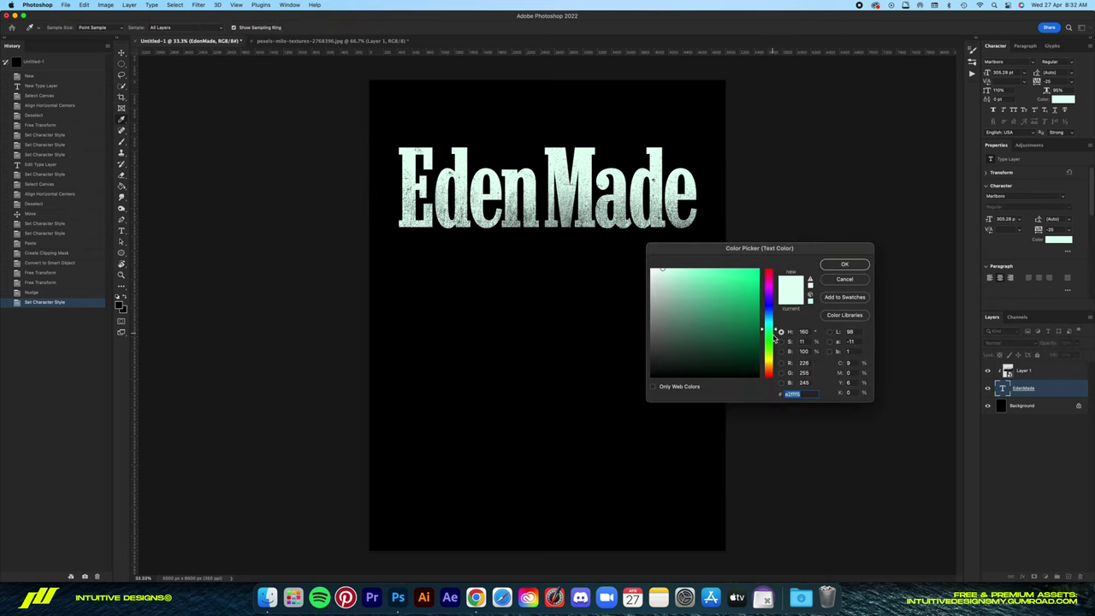
pyautogui.click(663, 277)
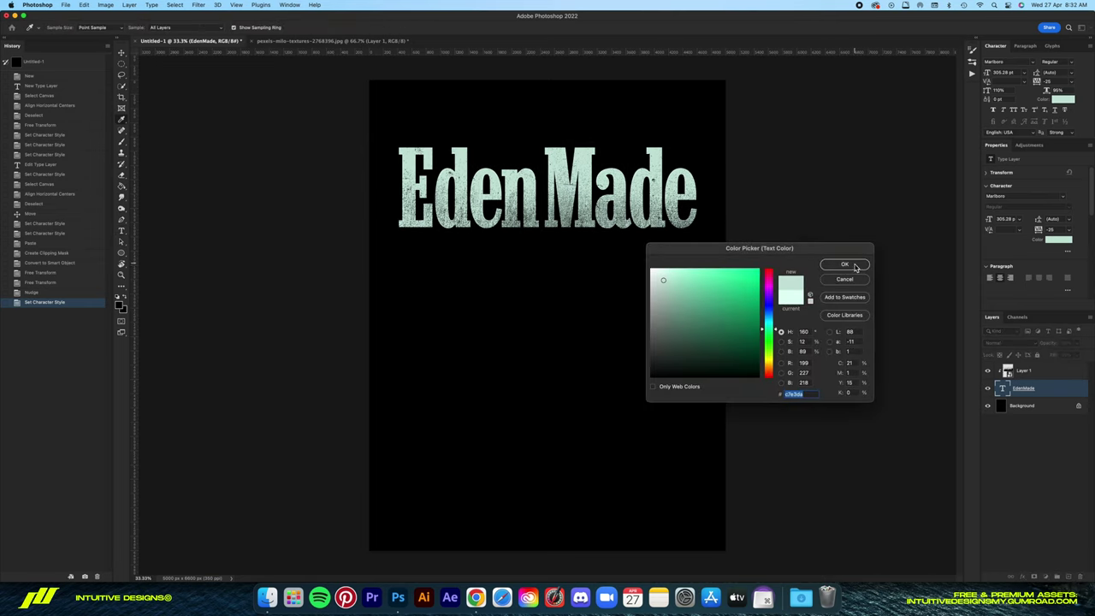
pyautogui.click(845, 265)
pyautogui.press('v')
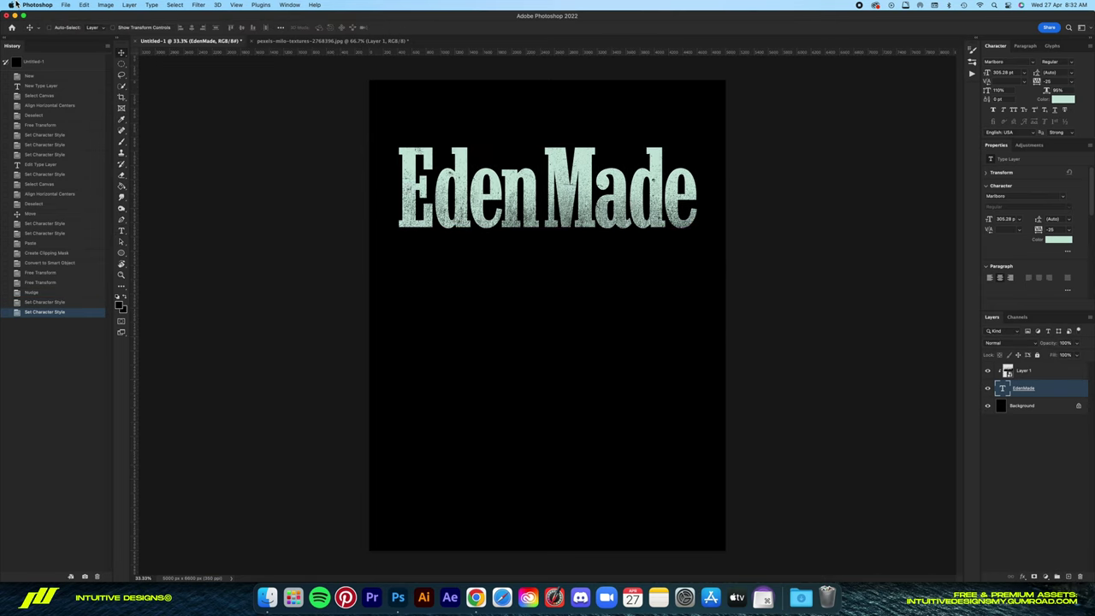
pyautogui.click(65, 4)
pyautogui.click(693, 231)
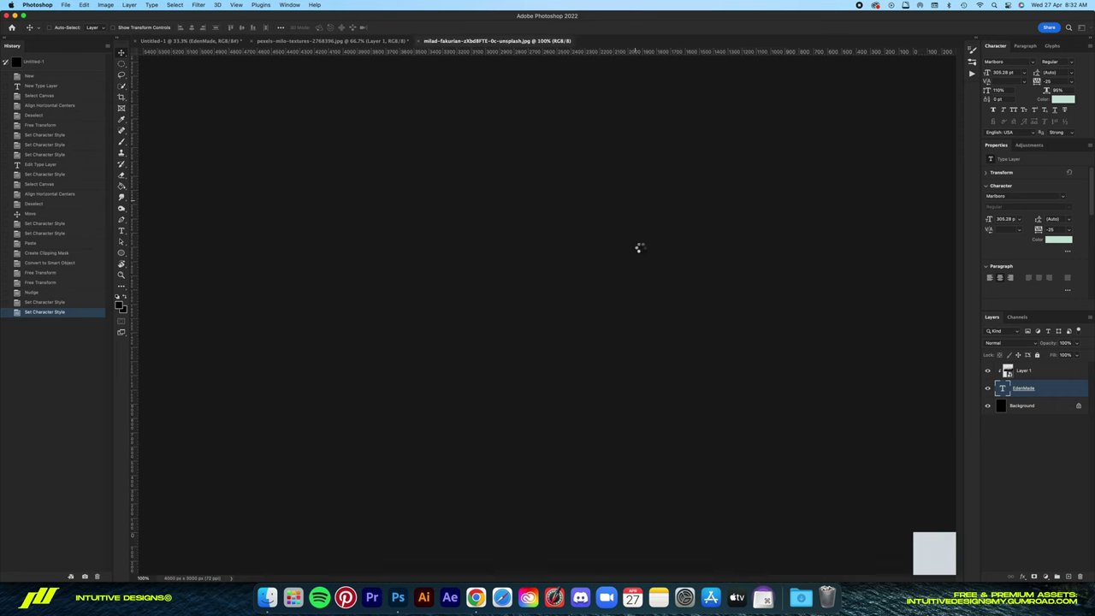
# Duplicate the skull photo layer and crop it to a tight portrait around the skull.
pyautogui.hotkey('ctrl', 'j')
pyautogui.press('c')
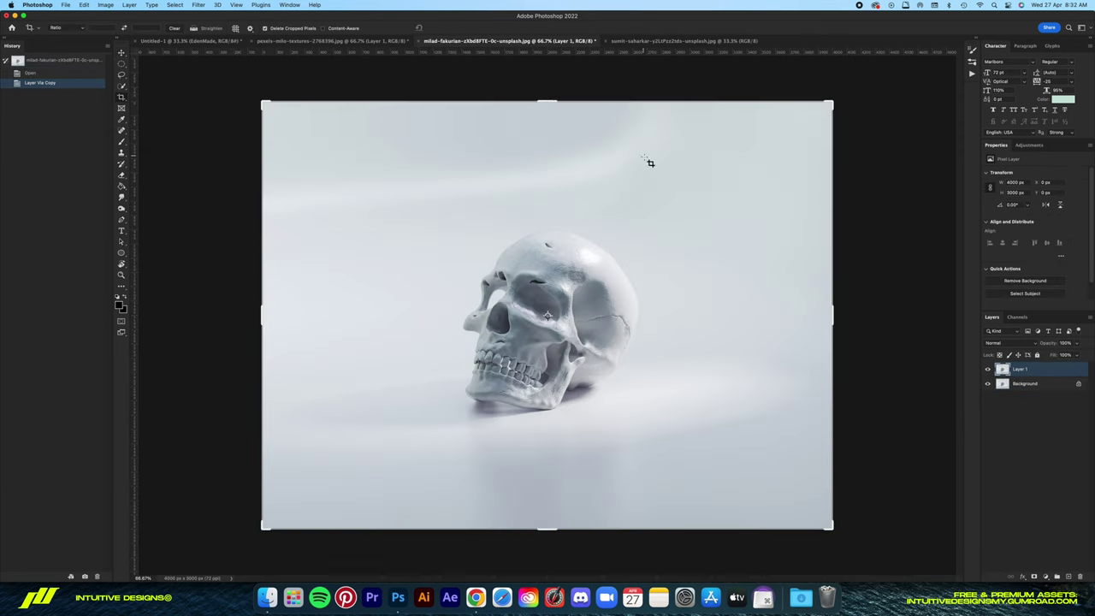
pyautogui.moveTo(547, 102); pyautogui.dragTo(547, 199)
pyautogui.moveTo(839, 318); pyautogui.dragTo(656, 333)
pyautogui.press('Return')
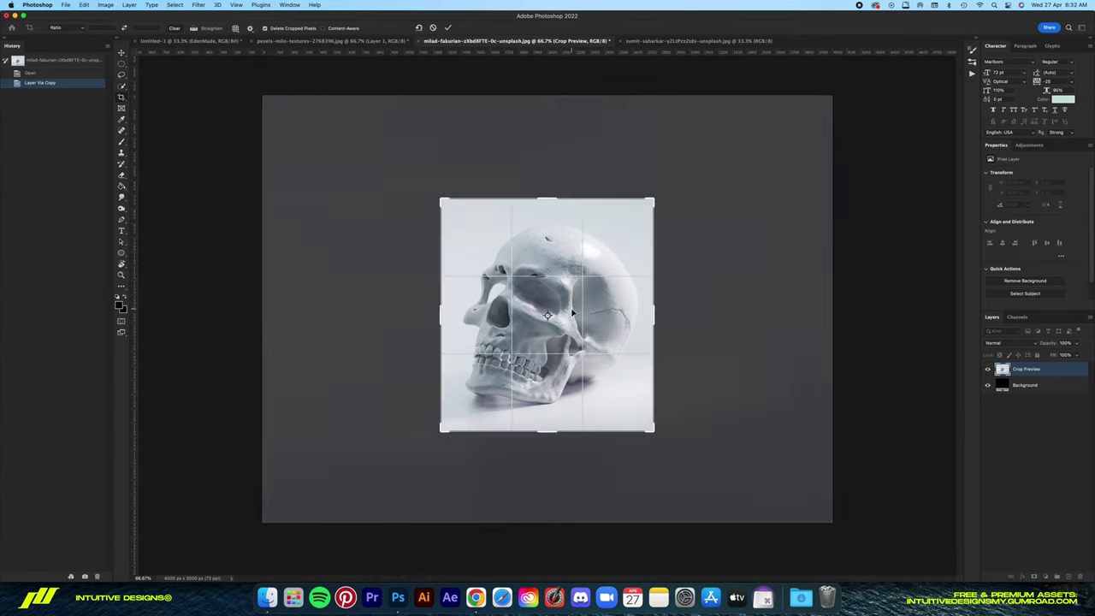
# Resize the image to 4500 px wide.
pyautogui.click(105, 5)
pyautogui.click(109, 69)
pyautogui.write('4500')
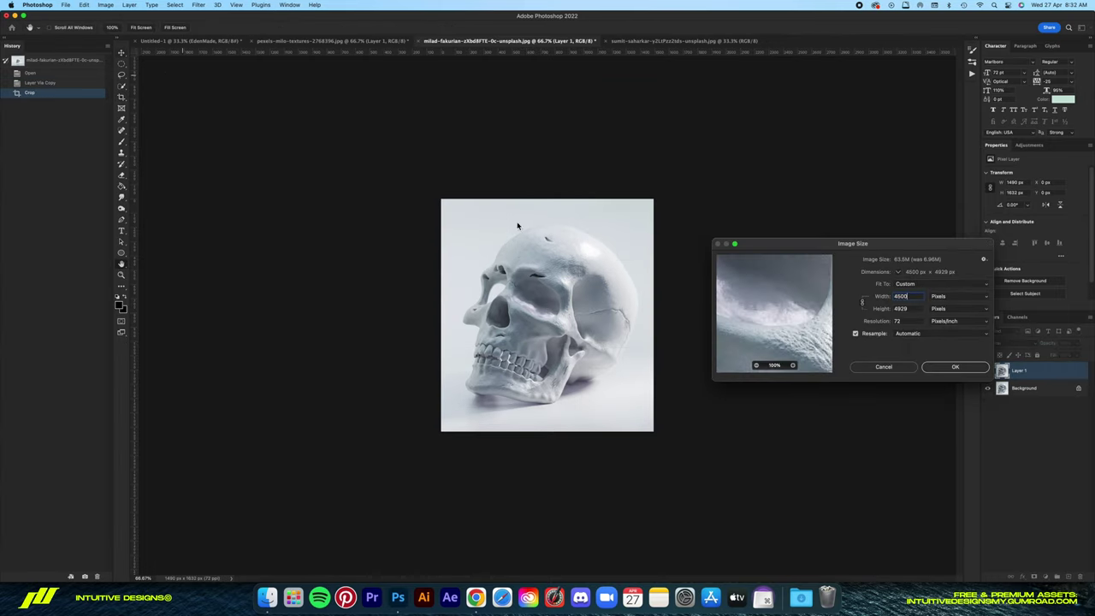
pyautogui.press('Return')
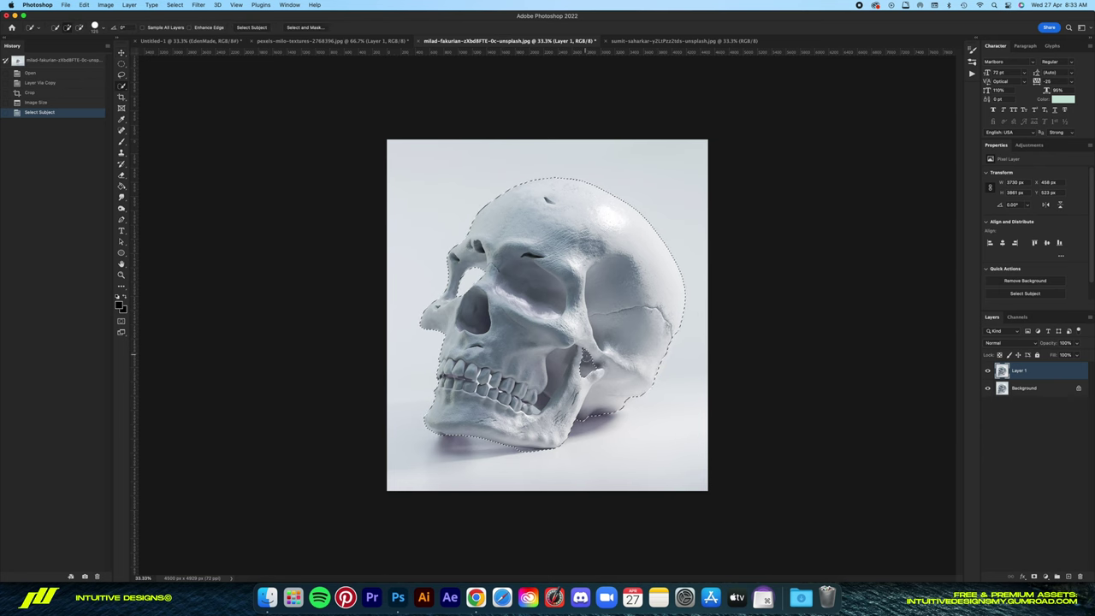
# Add the jaw, cheek and eye socket edges to the skull selection, undoing bad additions.
pyautogui.click(590, 359)
pyautogui.click(650, 248)
pyautogui.press('super+plus')
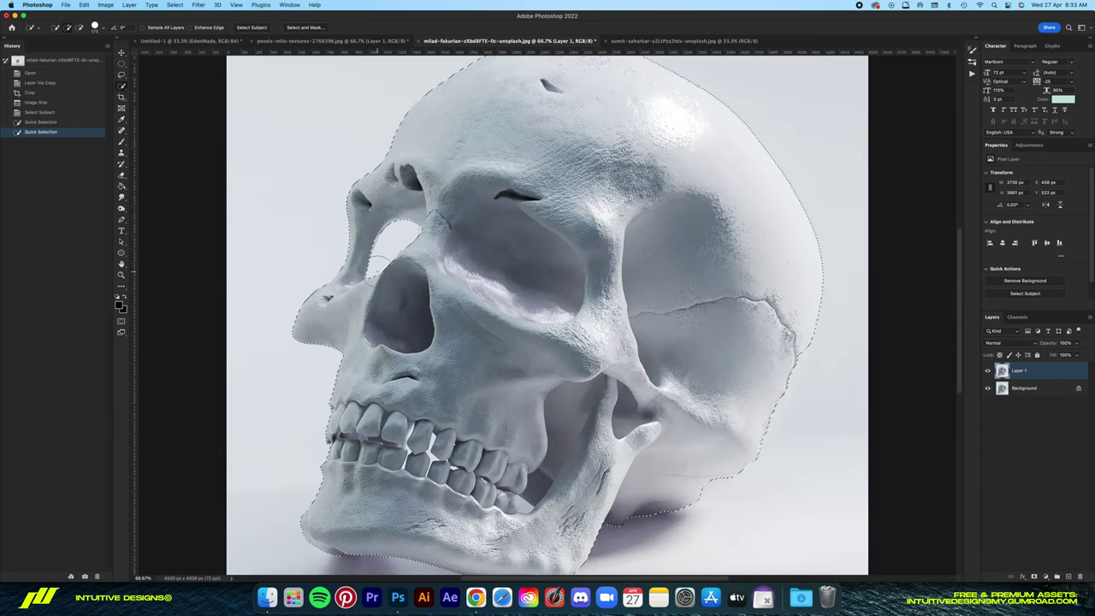
pyautogui.click(381, 257)
pyautogui.press('super+z')
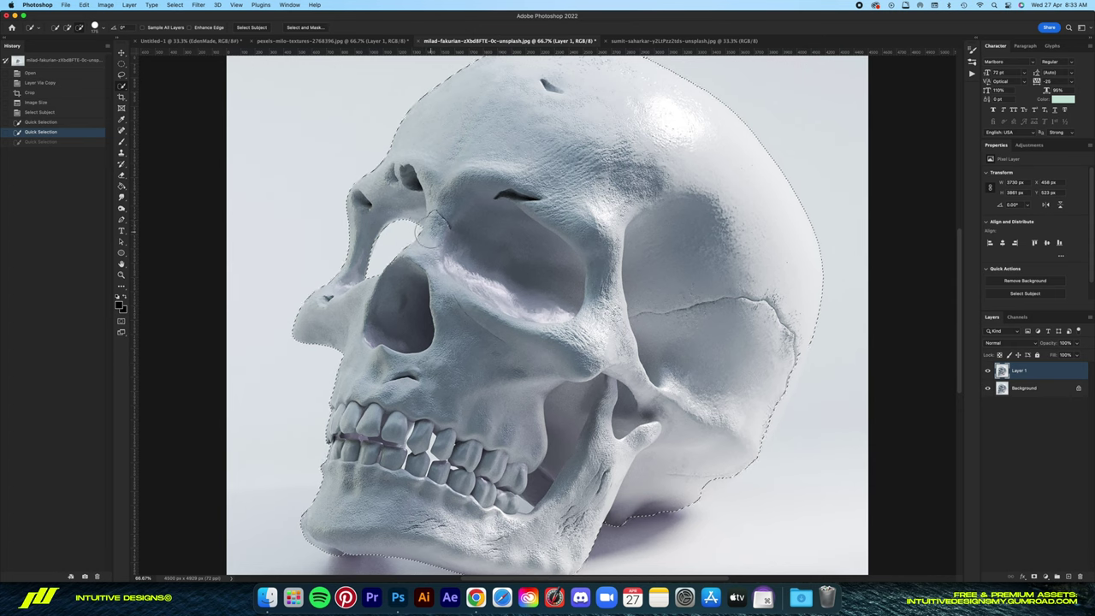
pyautogui.click(428, 227)
pyautogui.press('super+z')
pyautogui.click(432, 227)
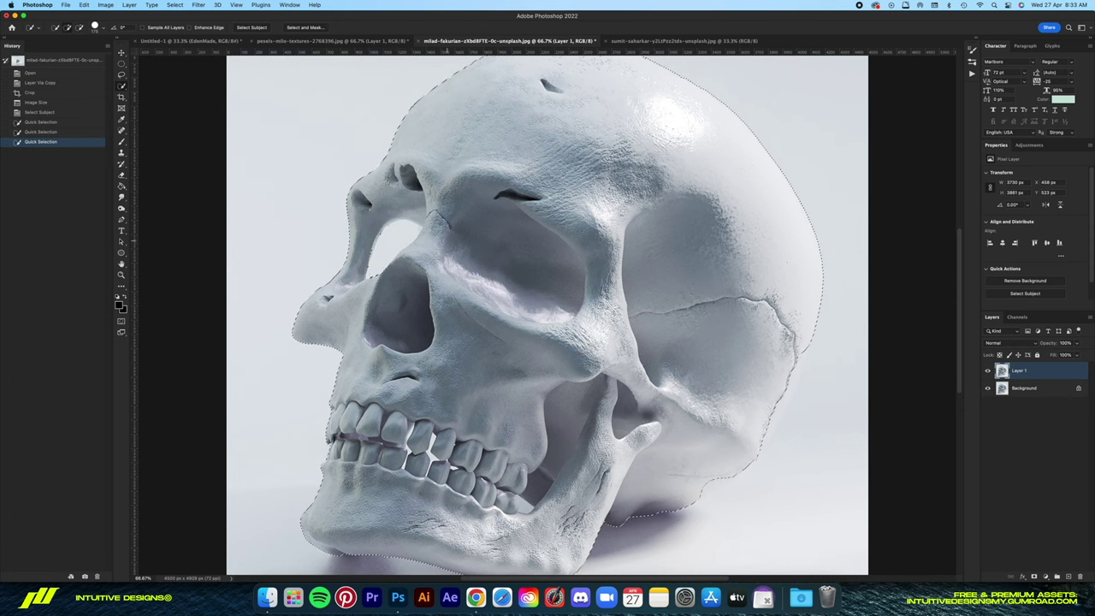
pyautogui.click(382, 267)
pyautogui.click(495, 241)
# Extend the selection edge along the cranium and cheek, undoing the cheek bulge.
pyautogui.scroll(-2, 498, 241)
pyautogui.hscroll(5, 428, 542)
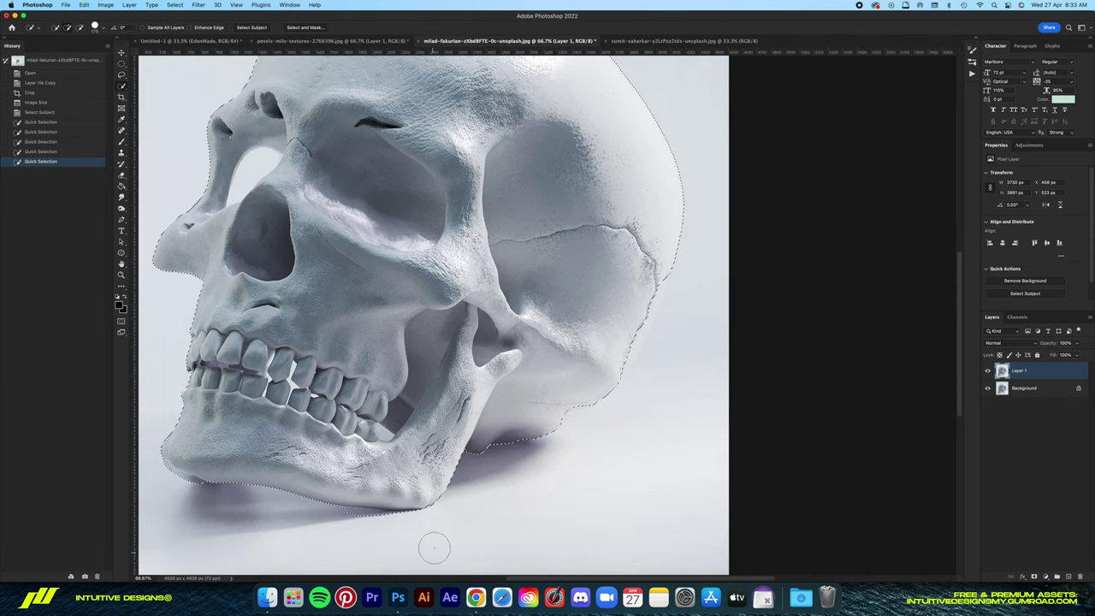
pyautogui.hscroll(5, 513, 444)
pyautogui.click(512, 336)
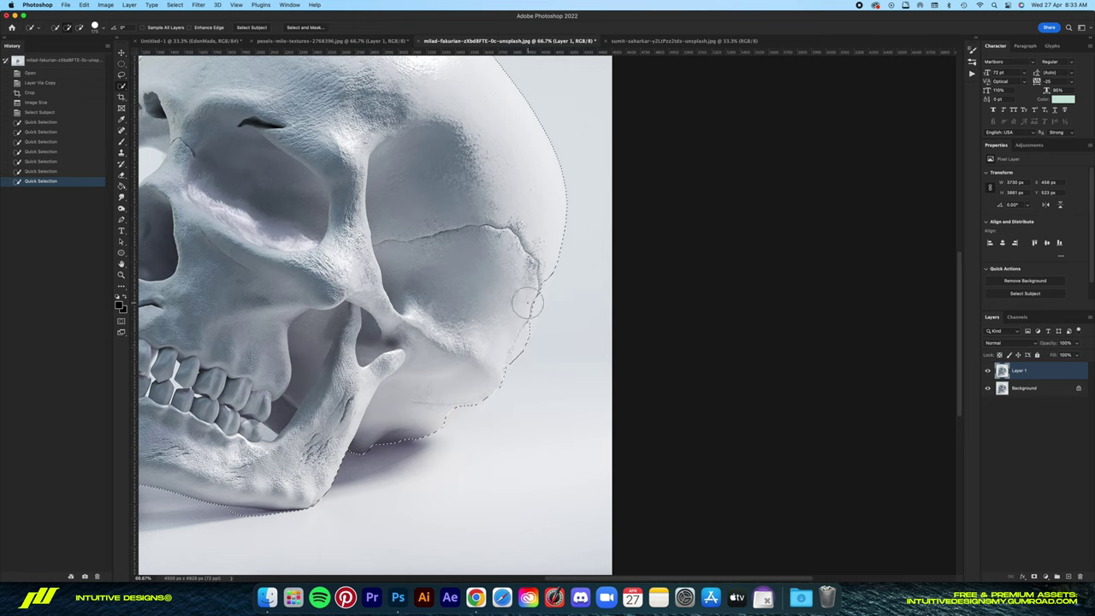
pyautogui.click(529, 308)
pyautogui.click(540, 275)
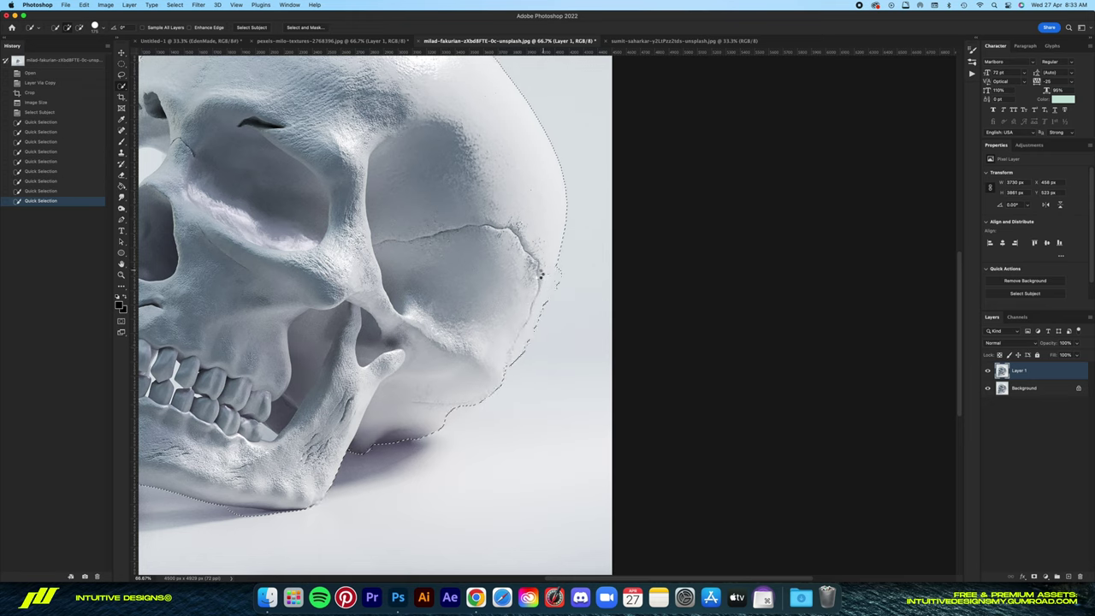
pyautogui.click(496, 366)
pyautogui.hotkey('ctrl', 'z')
pyautogui.hotkey('ctrl', 'z')
pyautogui.hotkey('ctrl', 'z')
pyautogui.hotkey('ctrl', 'z')
pyautogui.hotkey('ctrl', 'z')
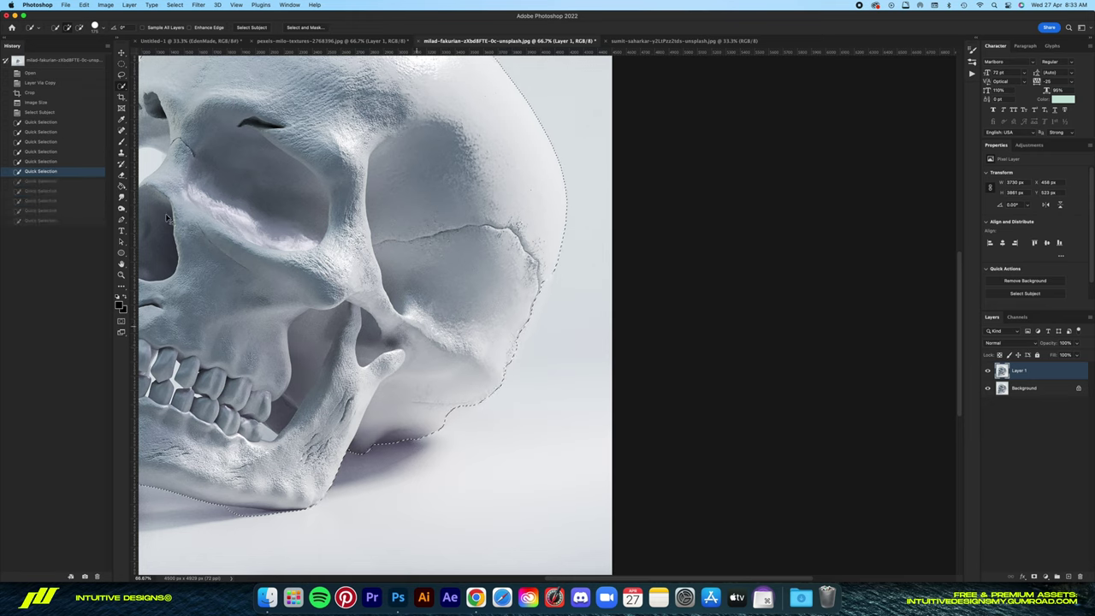
# Add Elliptical Marquee ellipses to round the selection along the top of the cranium.
pyautogui.press('m')
pyautogui.moveTo(538, 385); pyautogui.dragTo(538, 379)
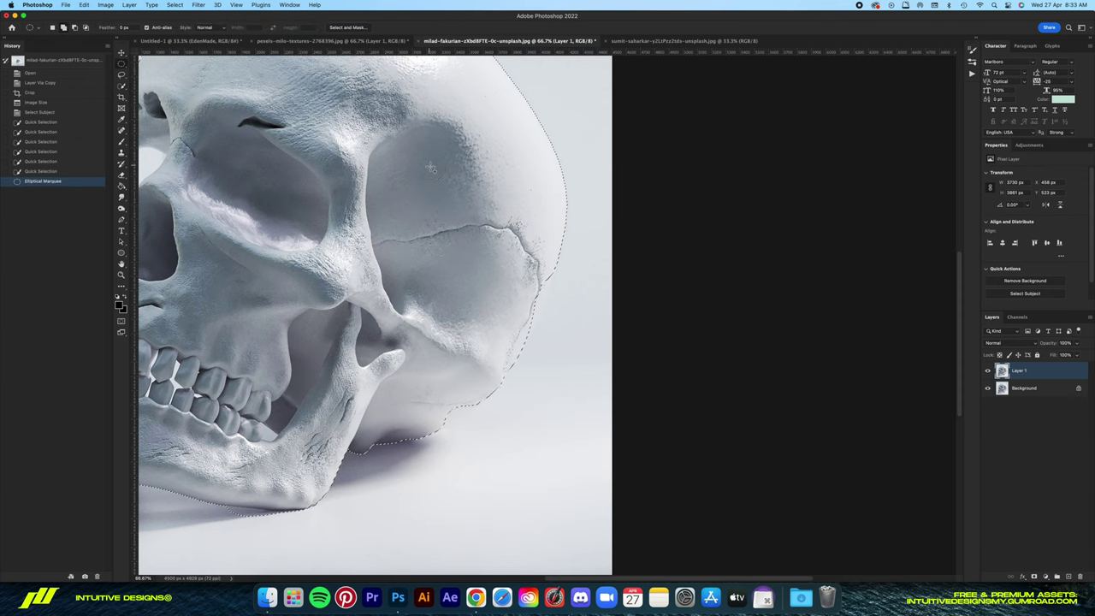
pyautogui.moveTo(437, 203); pyautogui.dragTo(544, 374)
pyautogui.moveTo(371, 366); pyautogui.dragTo(548, 160)
pyautogui.moveTo(402, 171); pyautogui.dragTo(552, 320)
pyautogui.press('super+z')
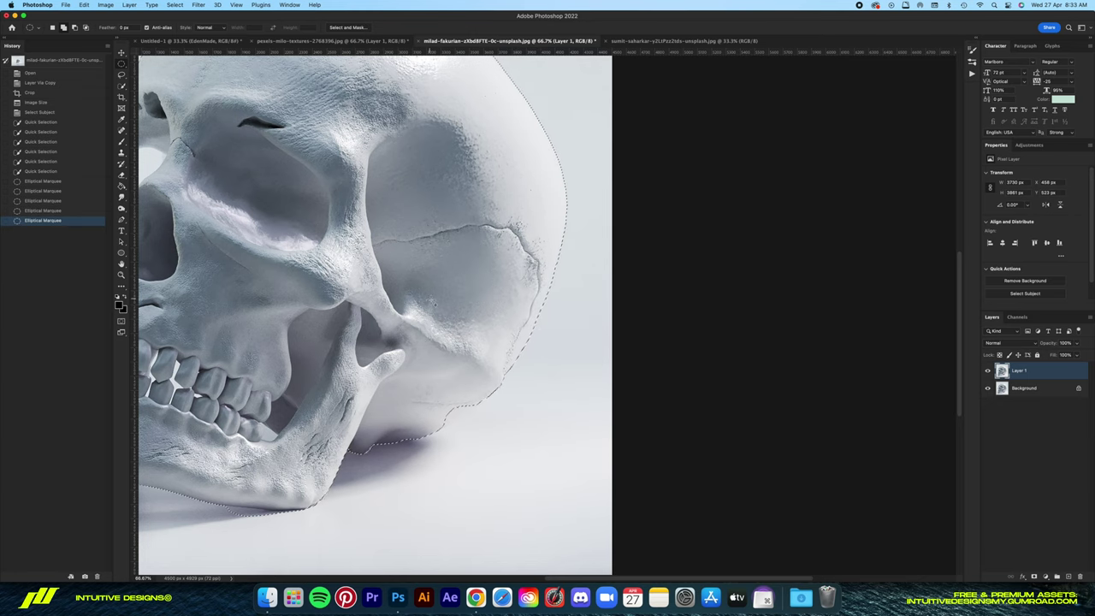
pyautogui.scroll(5, 565, 343)
pyautogui.hscroll(-3, 582, 359)
pyautogui.moveTo(597, 370); pyautogui.dragTo(340, 187)
pyautogui.moveTo(370, 368); pyautogui.dragTo(642, 208)
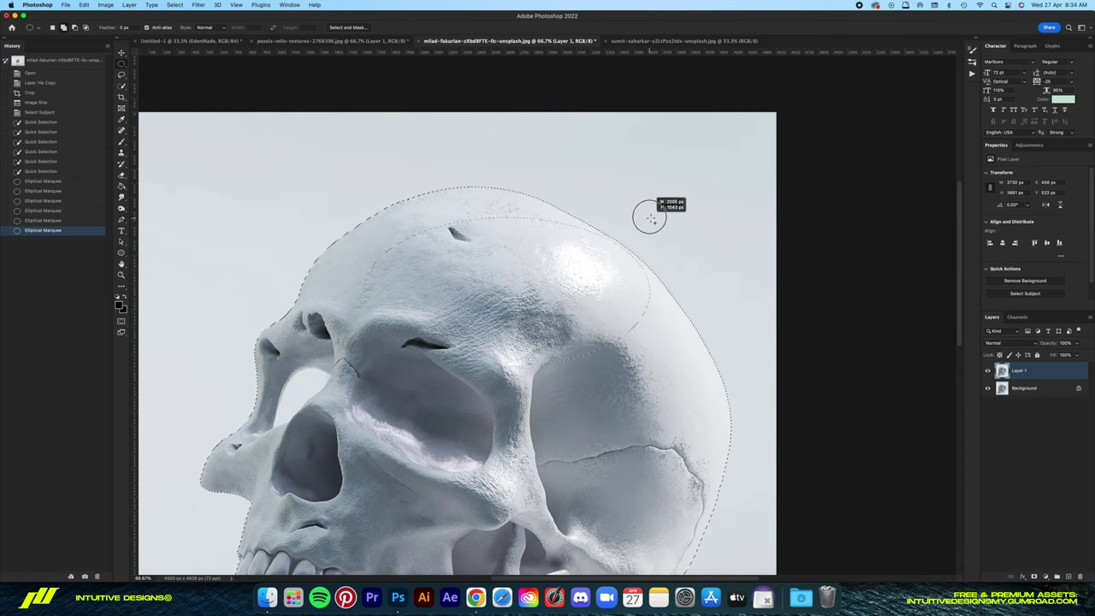
pyautogui.moveTo(399, 347); pyautogui.dragTo(631, 196)
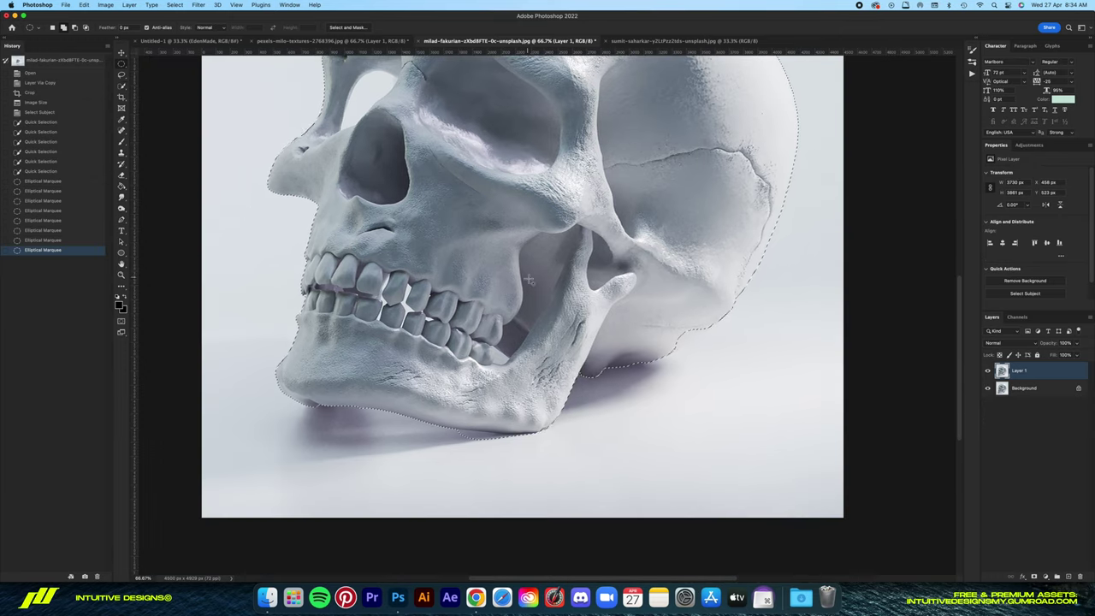
# Smooth the selection edge near the cheek and behind the jaw with more ellipses.
pyautogui.scroll(-10, 470, 385)
pyautogui.hscroll(-2, 470, 385)
pyautogui.press('w')
pyautogui.moveTo(471, 449)
pyautogui.mouseDown()
pyautogui.moveTo(528, 445)
pyautogui.moveTo(528, 409)
pyautogui.moveTo(462, 421)
pyautogui.moveTo(485, 430)
pyautogui.moveTo(497, 420)
pyautogui.mouseUp()
pyautogui.hotkey('ctrl', 'z')
pyautogui.press('m')
pyautogui.moveTo(374, 423)
pyautogui.mouseDown()
pyautogui.moveTo(395, 402)
pyautogui.moveTo(388, 385)
pyautogui.mouseUp()
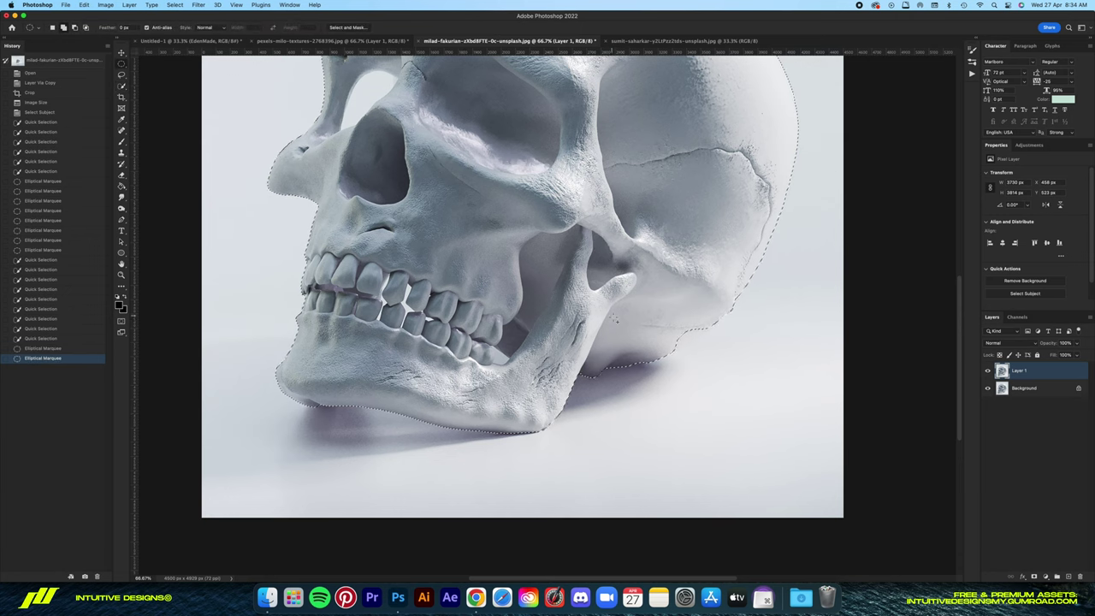
pyautogui.moveTo(694, 344); pyautogui.dragTo(711, 360)
pyautogui.moveTo(567, 206)
pyautogui.mouseDown()
pyautogui.moveTo(741, 366)
pyautogui.moveTo(728, 295)
pyautogui.mouseUp()
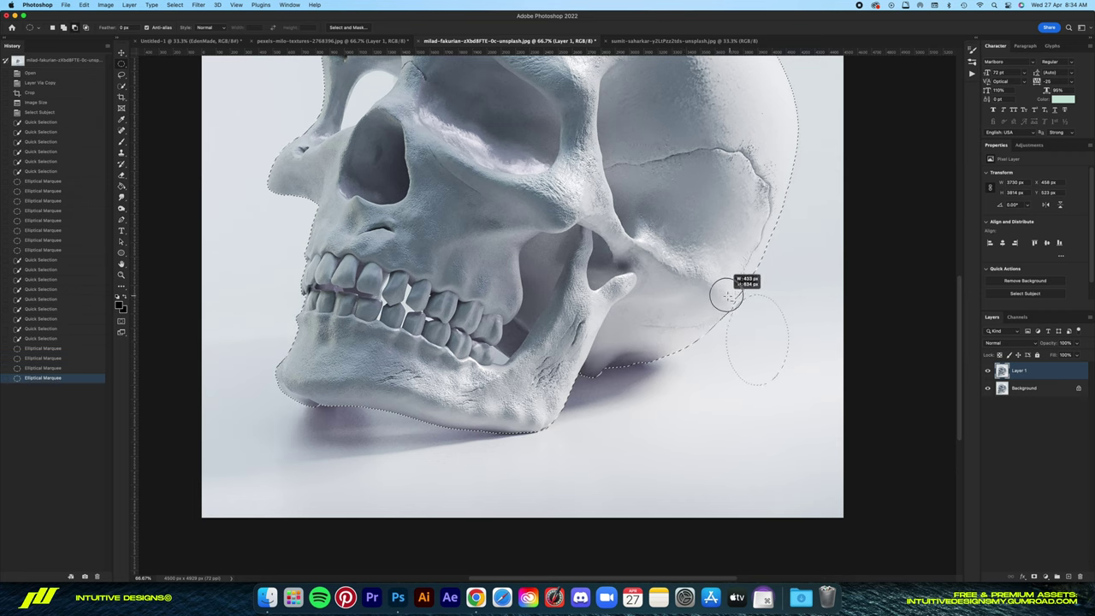
pyautogui.hscroll(3, 650, 291)
pyautogui.moveTo(433, 160); pyautogui.dragTo(630, 343)
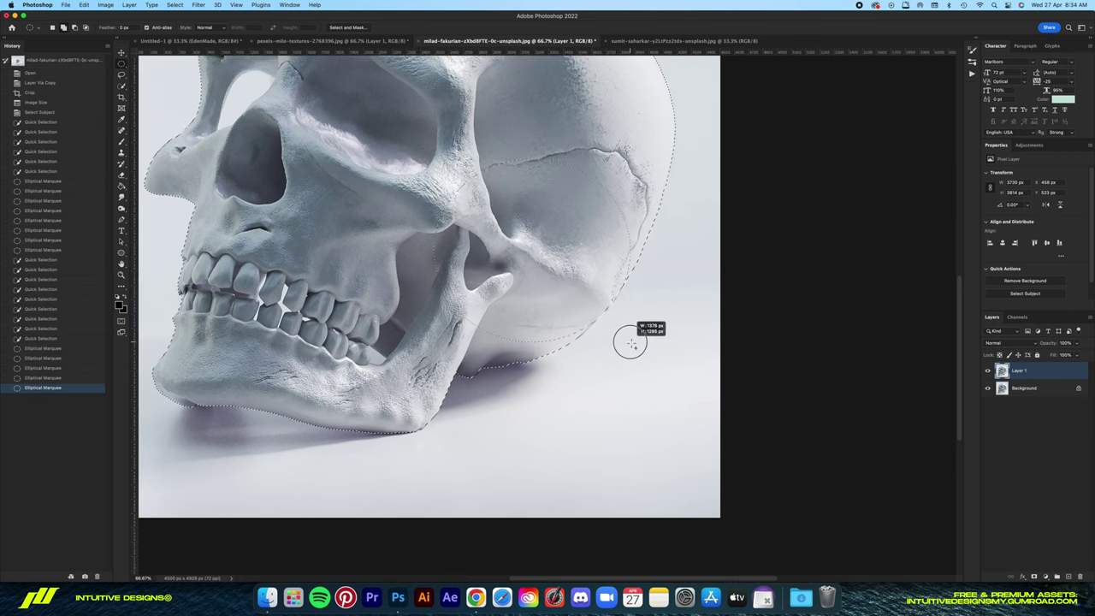
# Open Select and Mask briefly and leave it without changes.
pyautogui.scroll(3, 650, 308)
pyautogui.hscroll(-3, 651, 308)
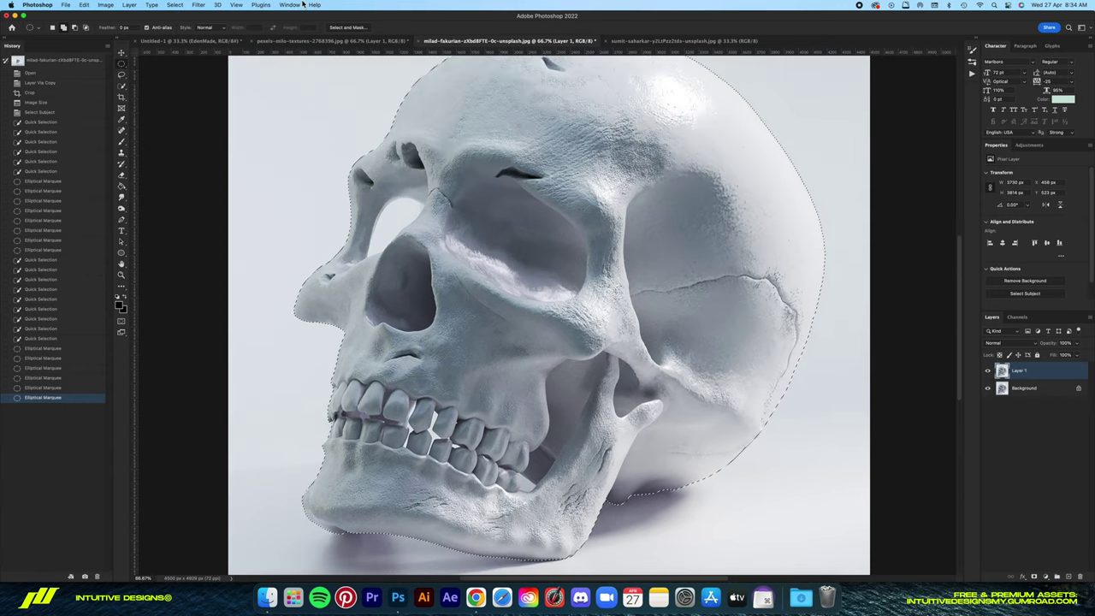
pyautogui.press('super+alt+r')
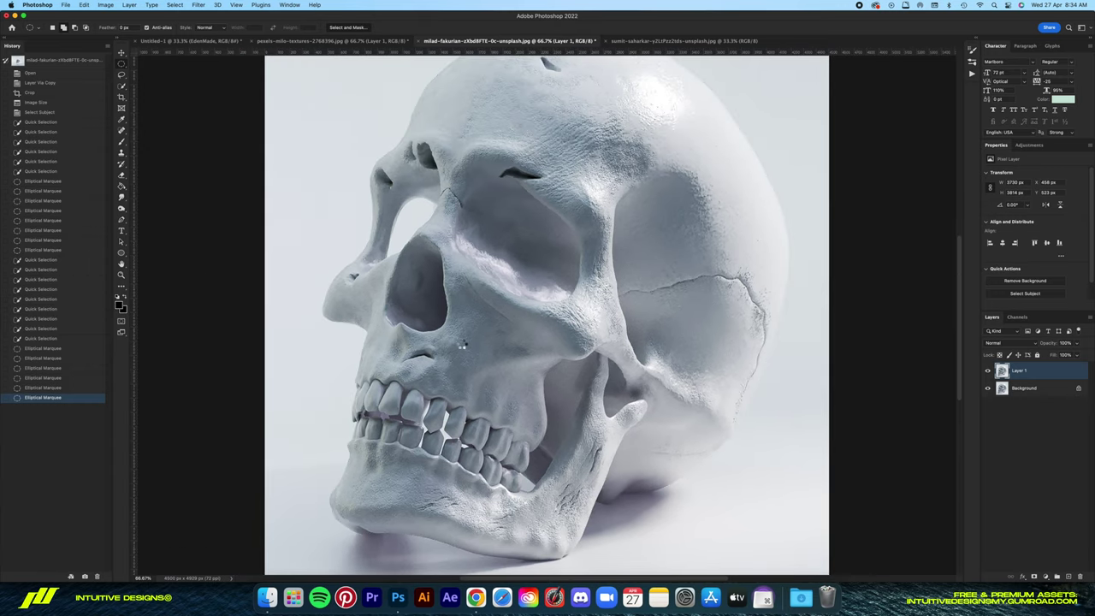
pyautogui.click(1045, 570)
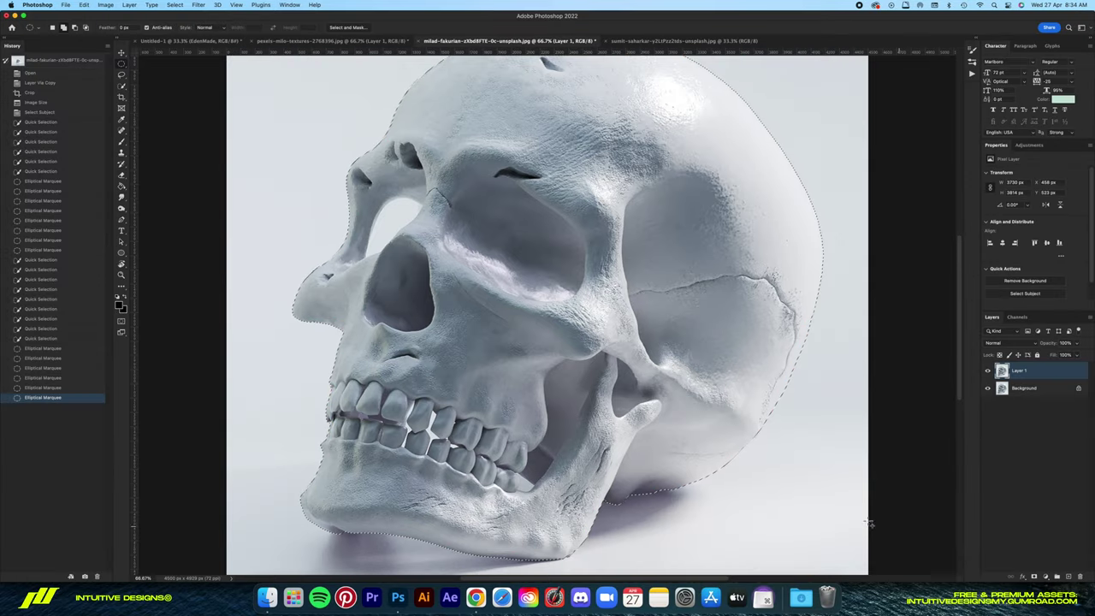
pyautogui.scroll(5, 353, 368)
# Subtract the four gaps between the teeth from the selection using the Magnetic Lasso.
pyautogui.hotkey('shift', 'l')
pyautogui.hotkey('shift', 'l')
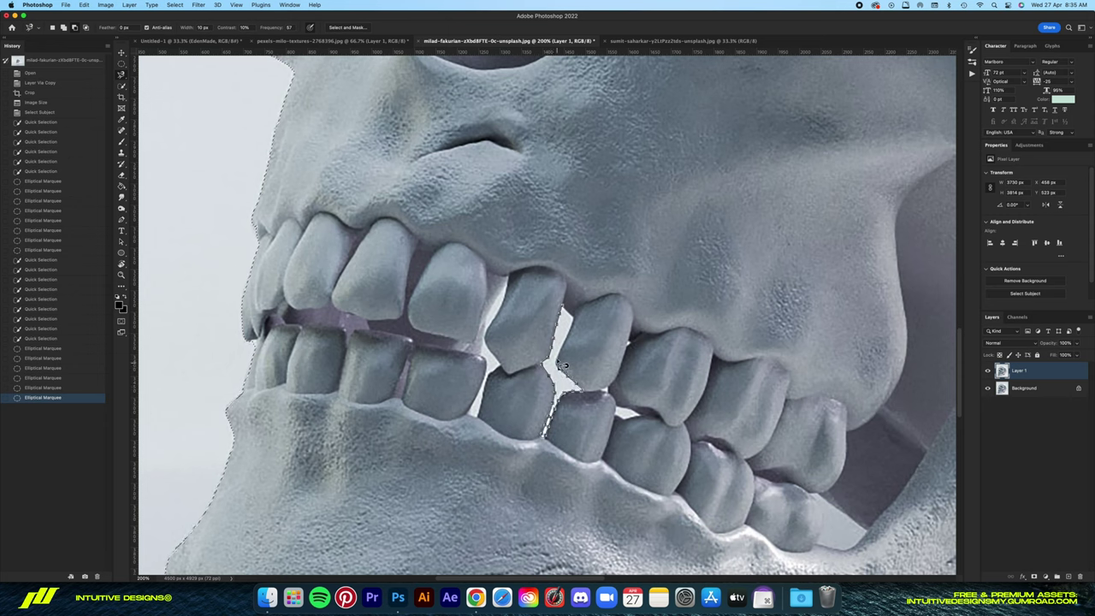
pyautogui.click(567, 313)
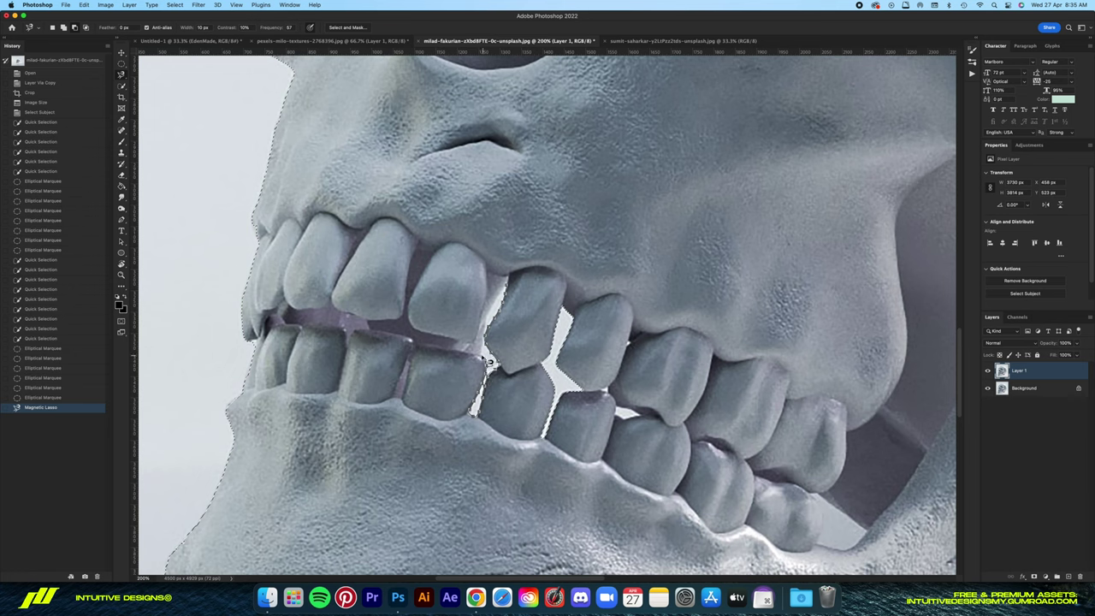
pyautogui.click(514, 292)
pyautogui.hscroll(5, 531, 415)
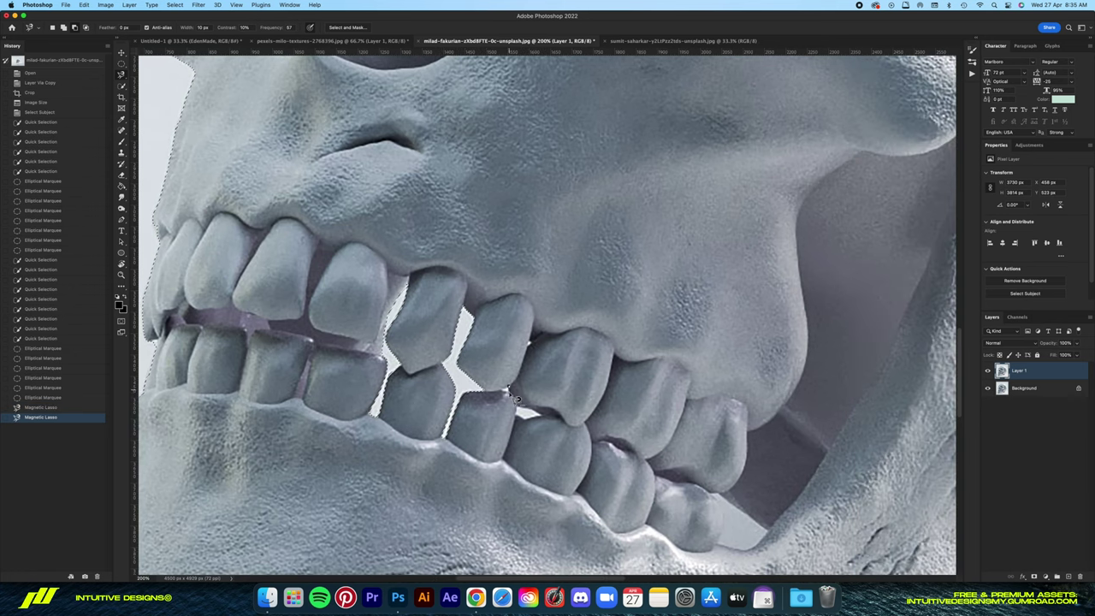
pyautogui.click(511, 391)
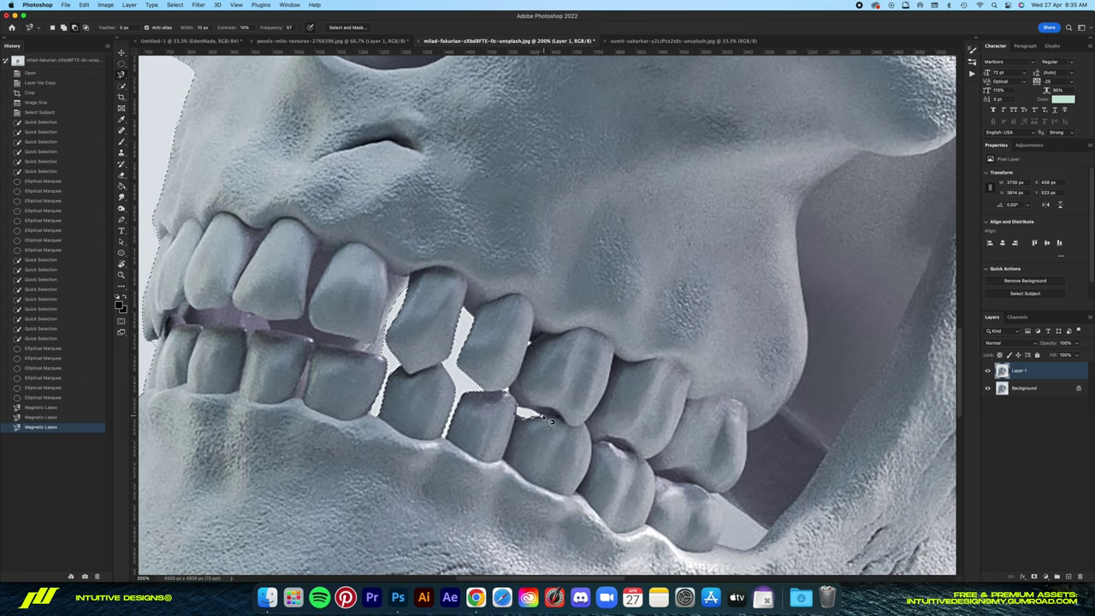
pyautogui.click(524, 413)
# Refit the view and begin tracing the background gap behind the lower jaw.
pyautogui.press('super+0')
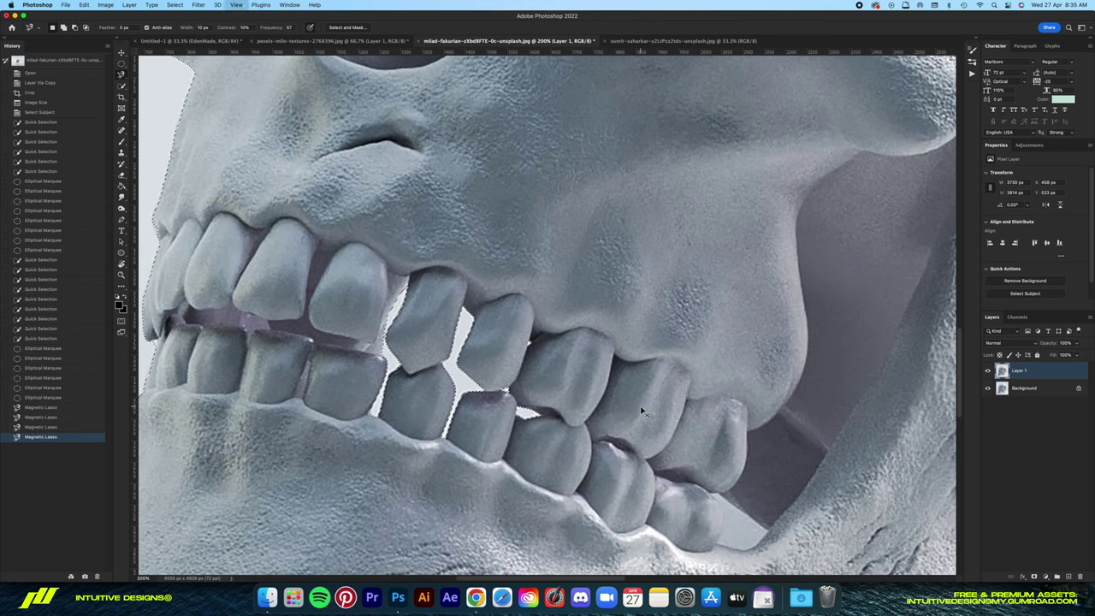
pyautogui.press('super+plus')
pyautogui.scroll(5, 644, 411)
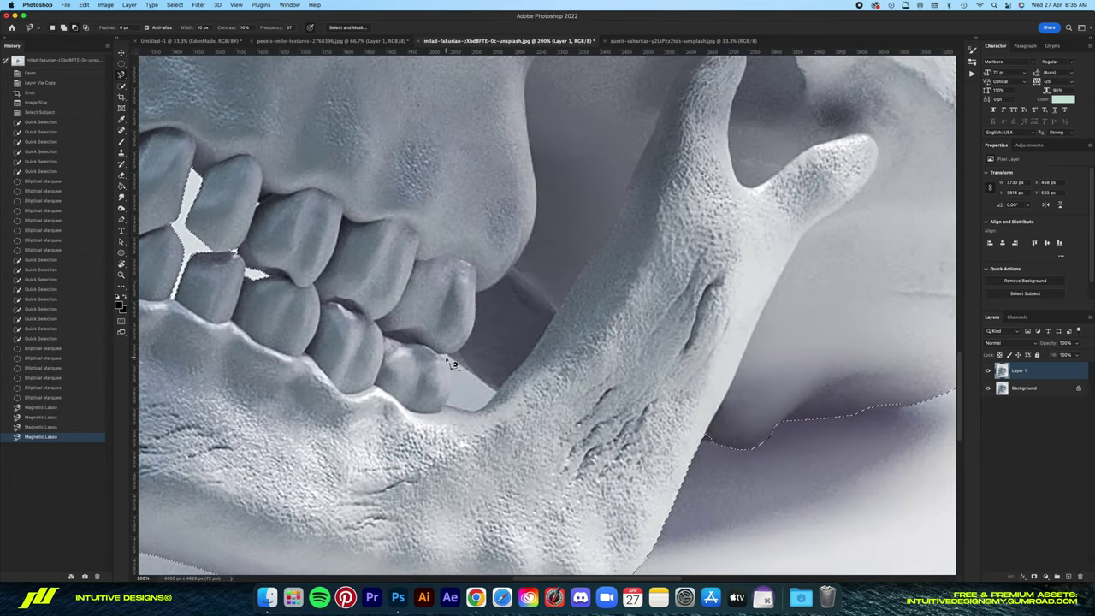
pyautogui.click(440, 354)
# Close the jaw-gap outline and output the selection as a New Layer with Layer Mask.
pyautogui.click(442, 355)
pyautogui.press('super+0')
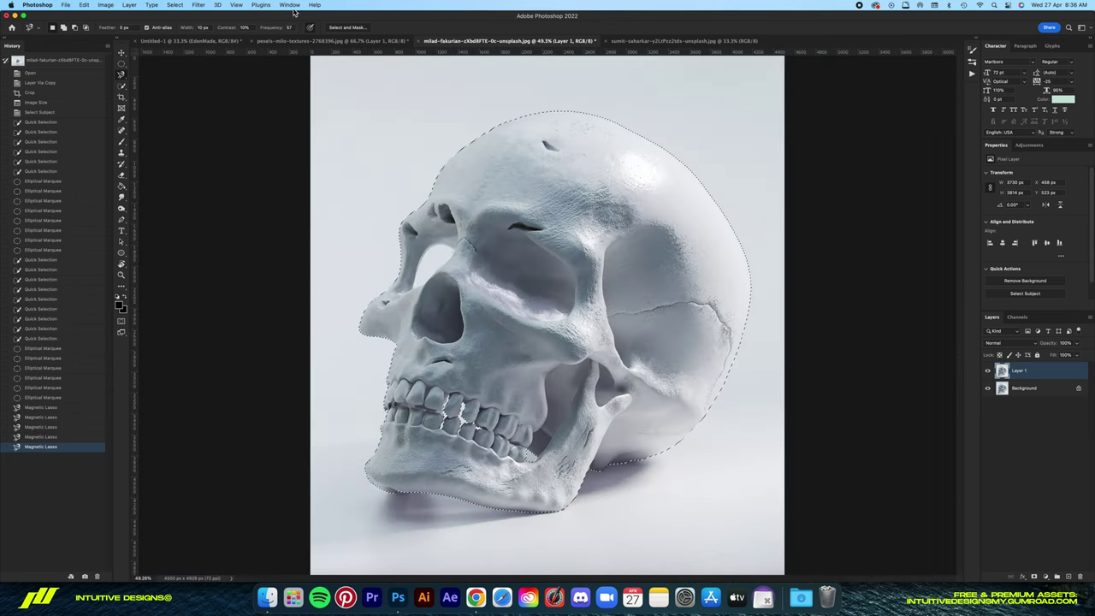
pyautogui.press('super+alt+r')
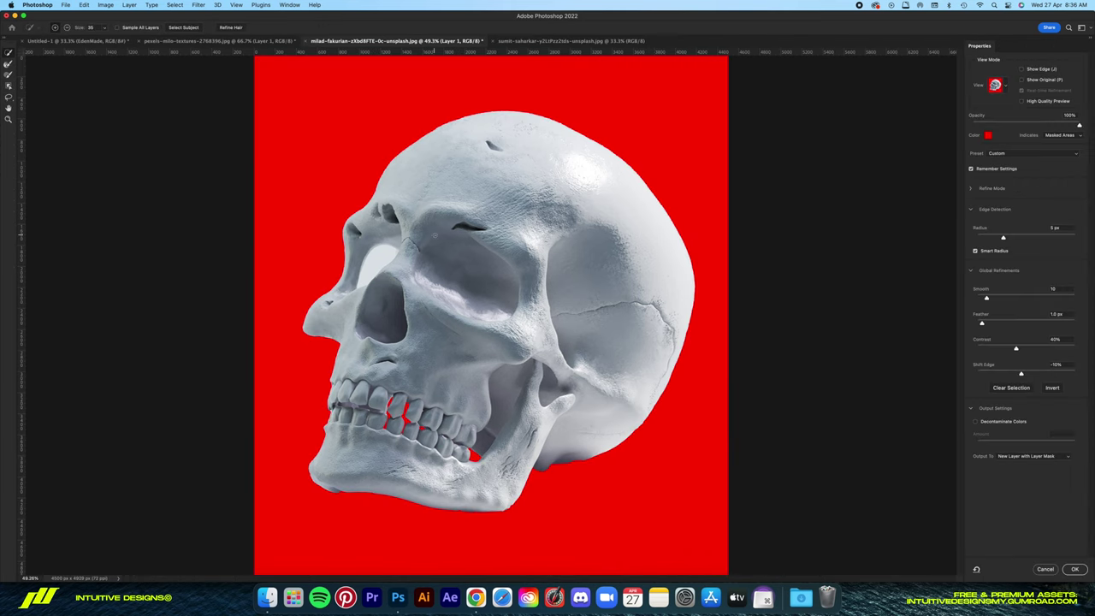
pyautogui.click(1072, 570)
# Apply the layer mask, copy the cut-out skull, and return to the Untitled-1 poster.
pyautogui.rightClick(1031, 370)
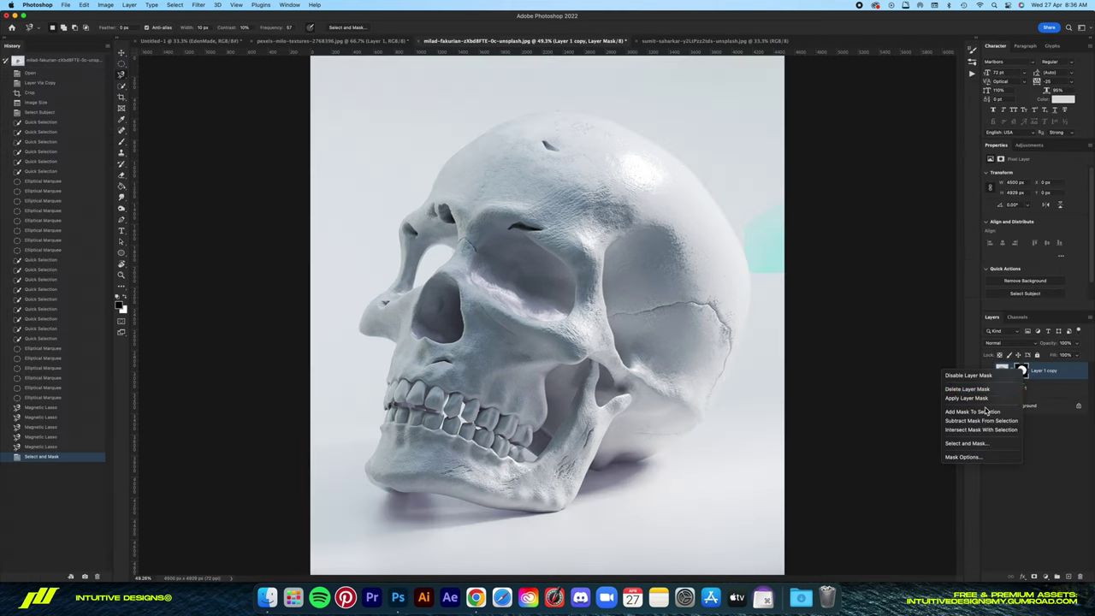
pyautogui.click(984, 399)
pyautogui.press('super+a')
pyautogui.press('super+d')
pyautogui.click(184, 43)
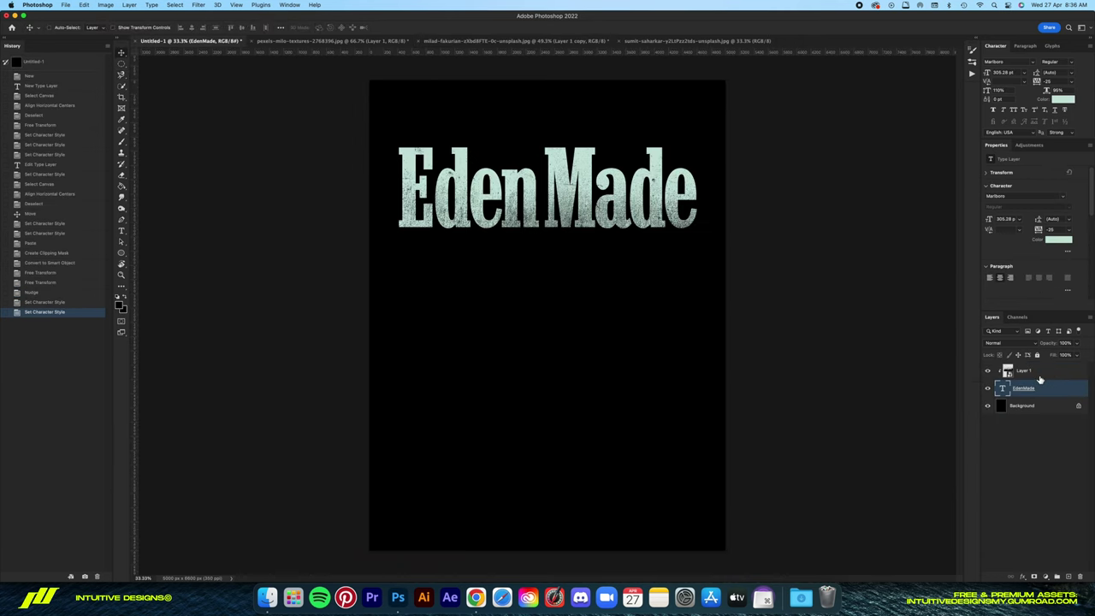
# Change the EdenMade title text colour to white.
pyautogui.press('t')
pyautogui.click(348, 28)
pyautogui.click(652, 270)
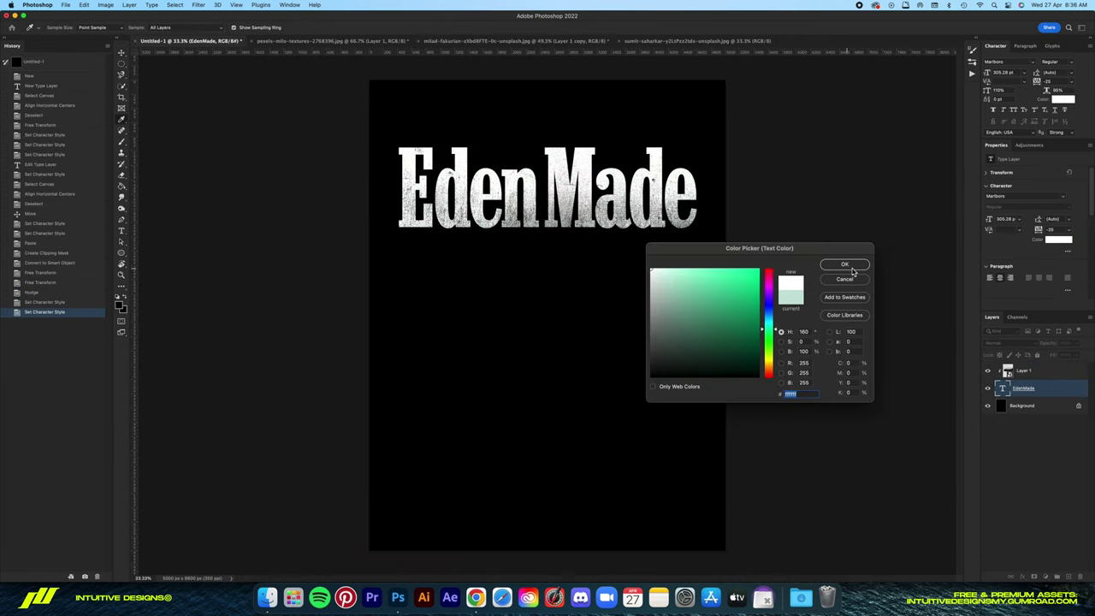
pyautogui.click(845, 264)
# Paste the skull below the title and flip it horizontally to face right.
pyautogui.press('super+v')
pyautogui.press('v')
pyautogui.moveTo(569, 255); pyautogui.dragTo(588, 293)
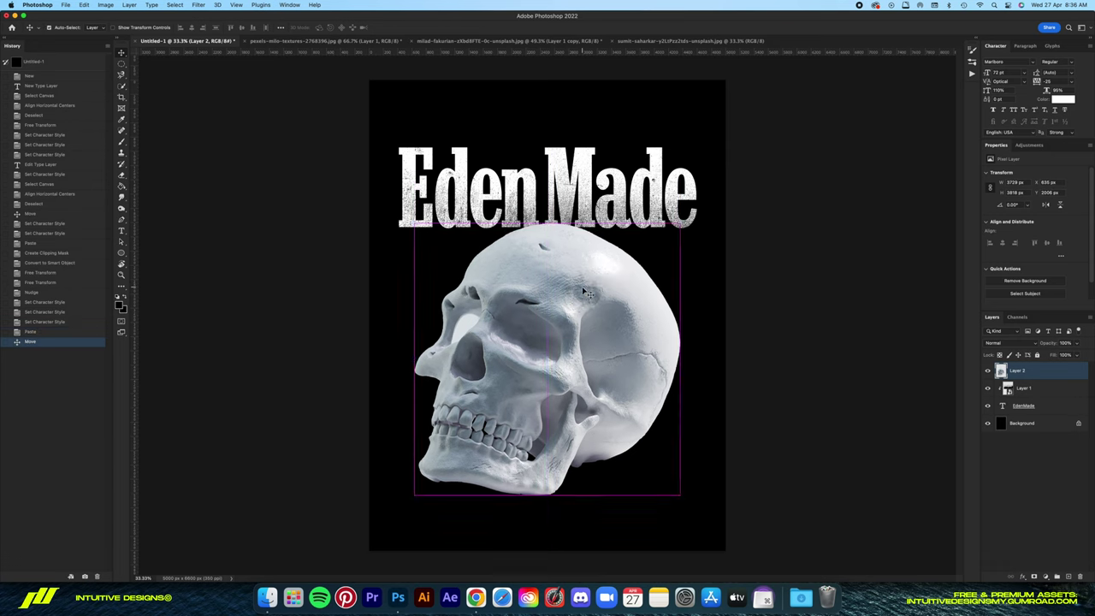
pyautogui.press('super+t')
pyautogui.rightClick(586, 291)
pyautogui.click(623, 490)
pyautogui.press('Return')
# Convert the skull layer to a Smart Object and scale it slightly smaller.
pyautogui.rightClick(1018, 371)
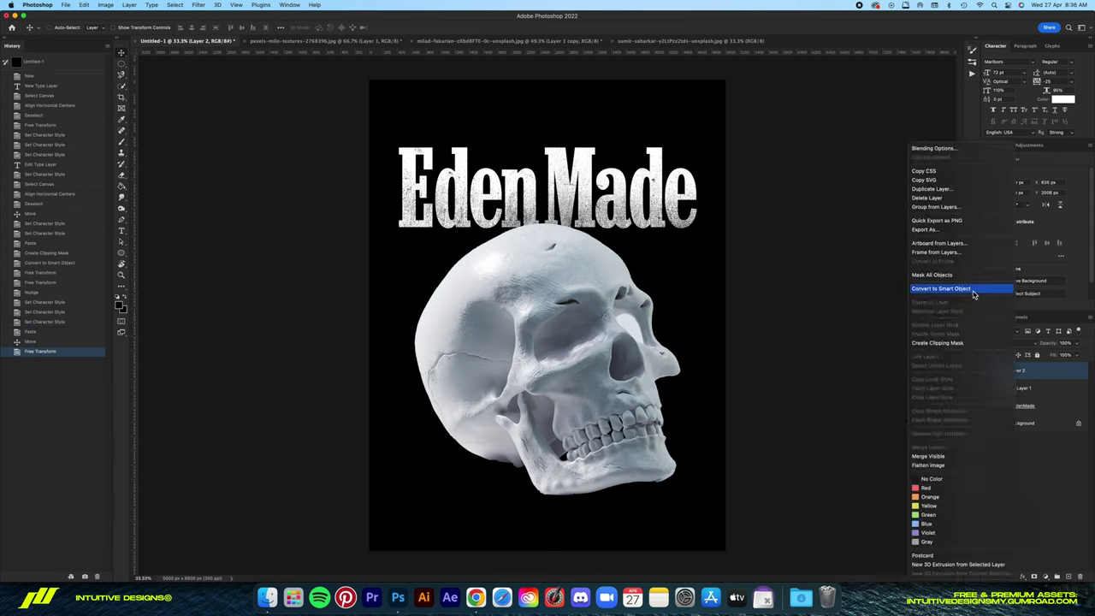
pyautogui.click(941, 289)
pyautogui.press('super+t')
pyautogui.moveTo(682, 372)
pyautogui.mouseDown()
pyautogui.moveTo(658, 371)
pyautogui.moveTo(666, 359)
pyautogui.mouseUp()
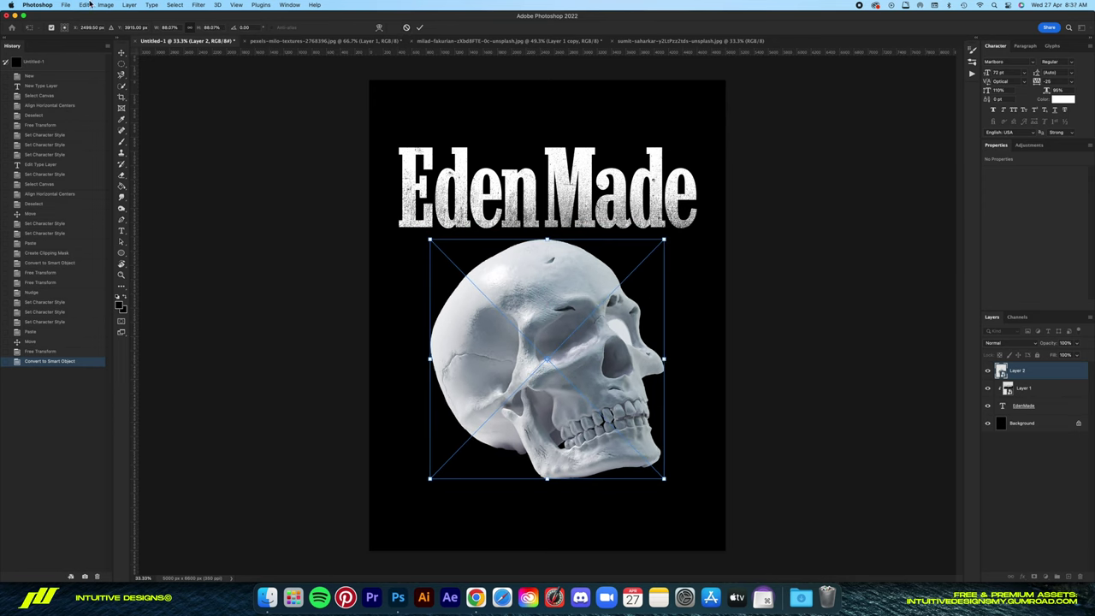
# Commit the resize and apply a Puppet Warp with pins on the jaw and teeth.
pyautogui.click(419, 27)
pyautogui.click(84, 4)
pyautogui.click(133, 172)
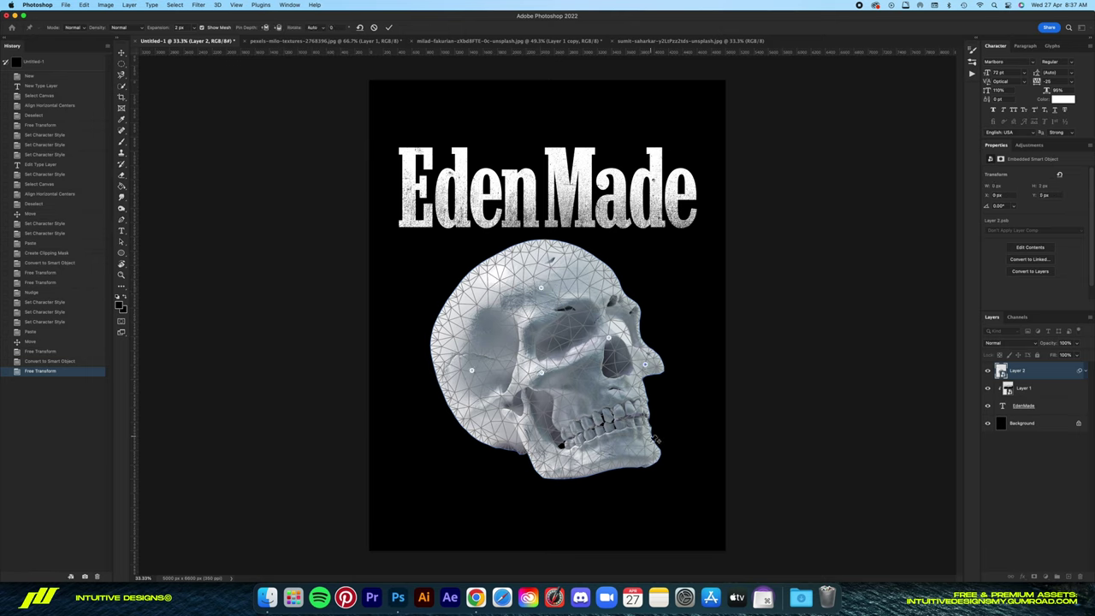
pyautogui.moveTo(639, 451); pyautogui.dragTo(644, 445)
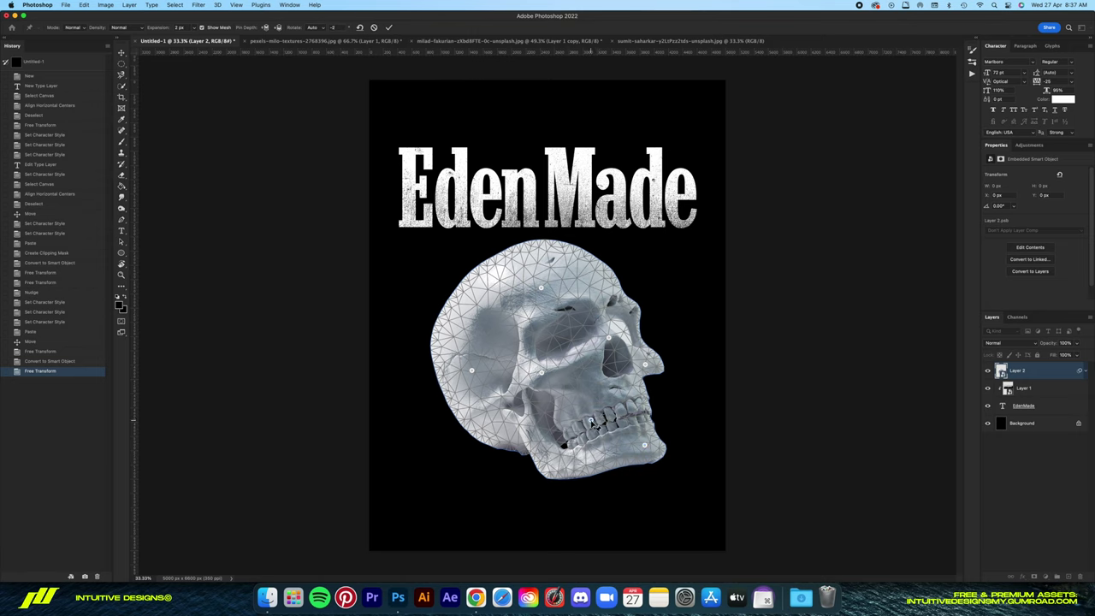
pyautogui.click(591, 422)
pyautogui.moveTo(644, 445); pyautogui.dragTo(639, 442)
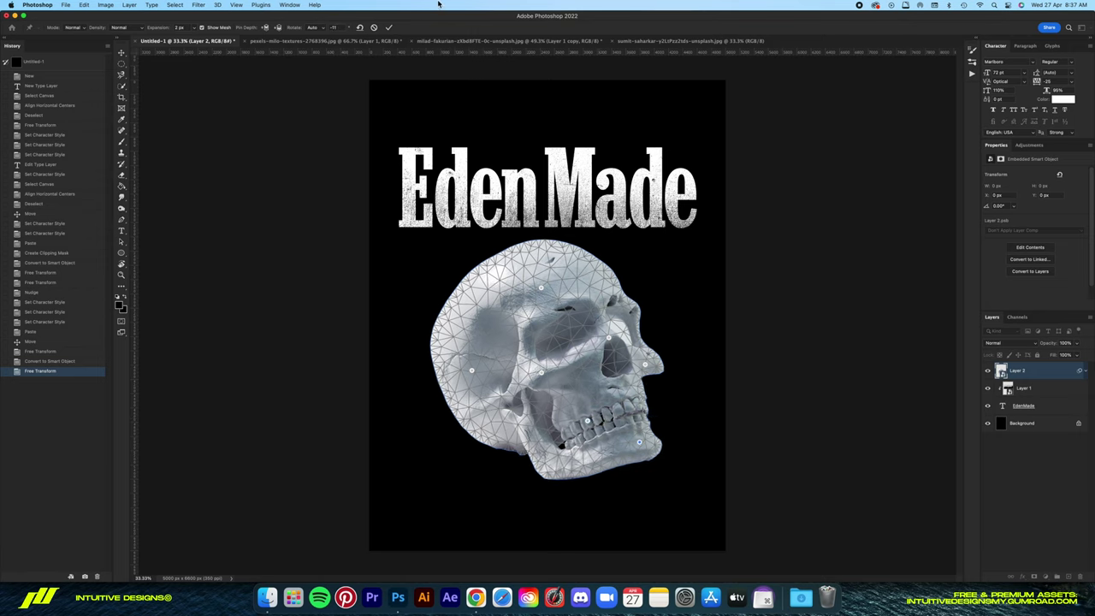
pyautogui.press('Return')
pyautogui.click(17, 370)
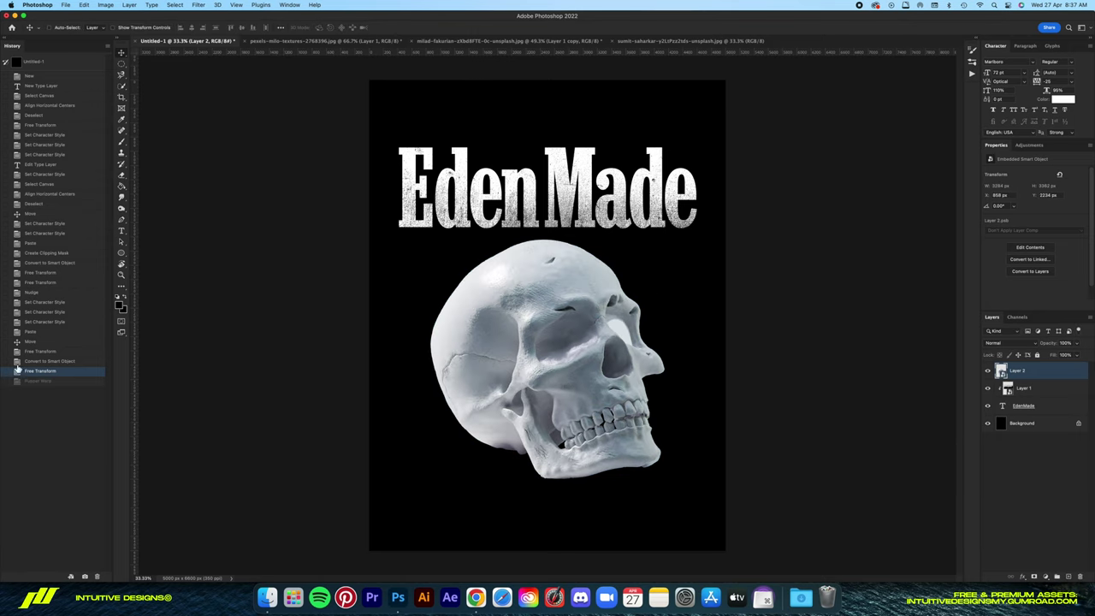
pyautogui.click(43, 381)
pyautogui.click(43, 381)
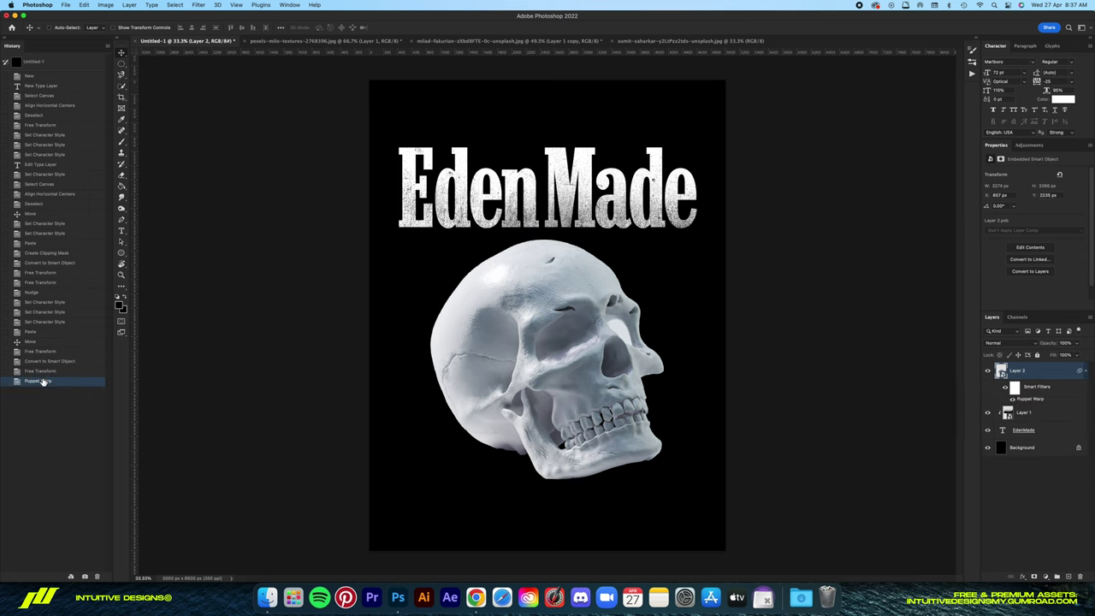
# Reopen the Puppet Warp to nudge the teeth, rotate the jaw, and warp the eye area.
pyautogui.doubleClick(1031, 400)
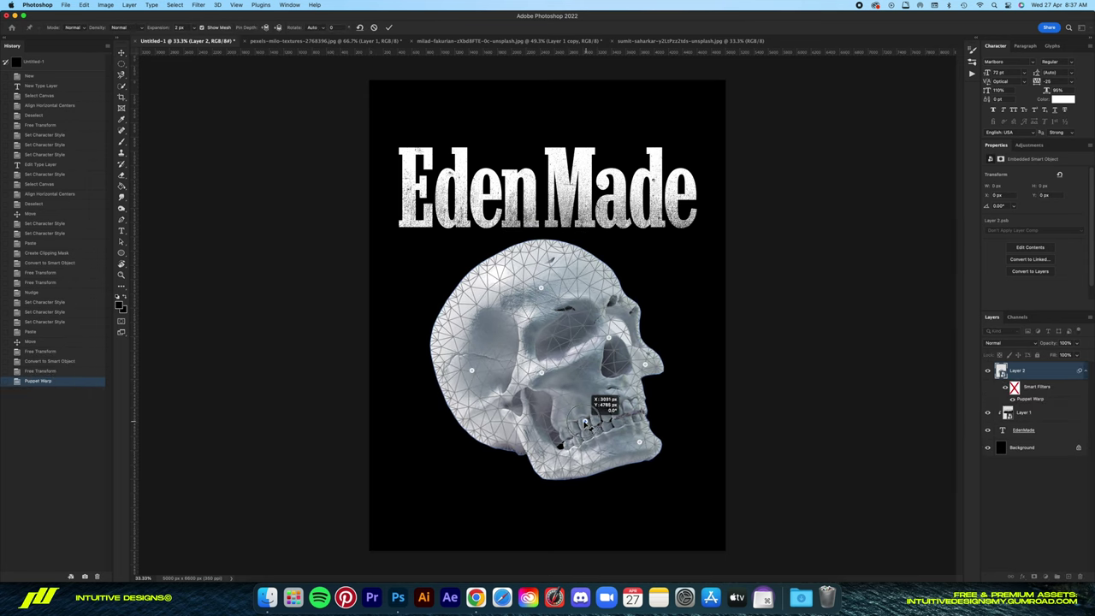
pyautogui.moveTo(605, 405); pyautogui.dragTo(604, 399)
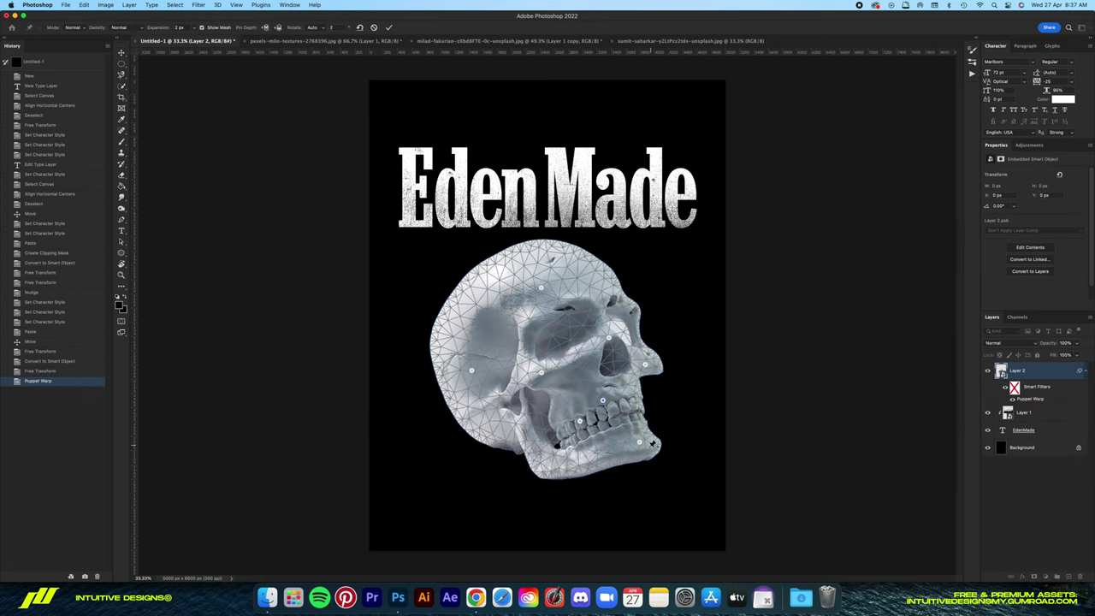
pyautogui.click(640, 442)
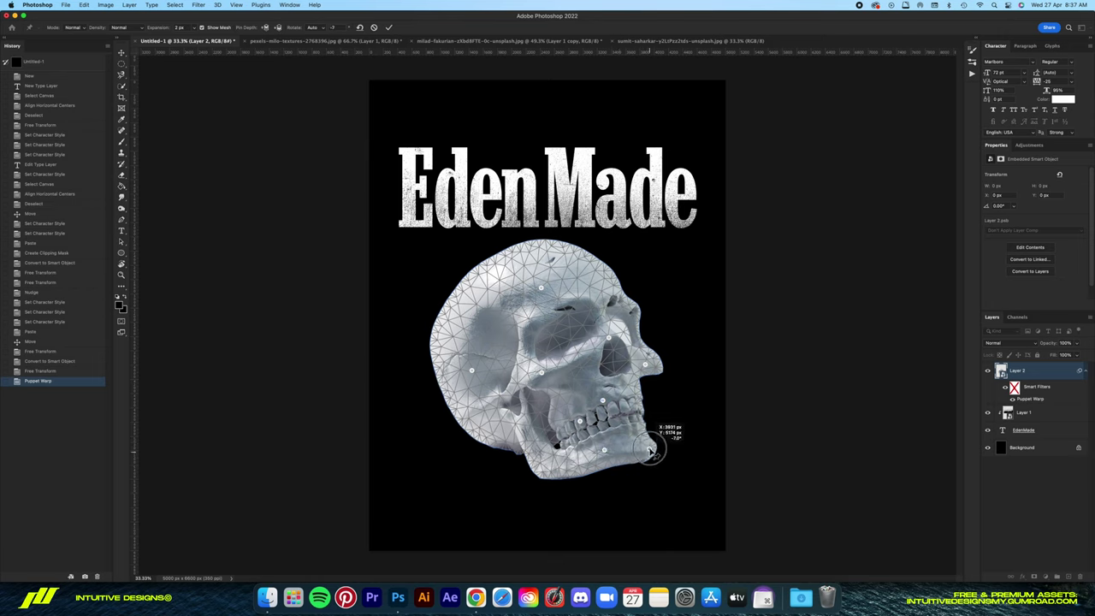
pyautogui.moveTo(650, 451); pyautogui.dragTo(649, 449)
pyautogui.moveTo(542, 379); pyautogui.dragTo(539, 376)
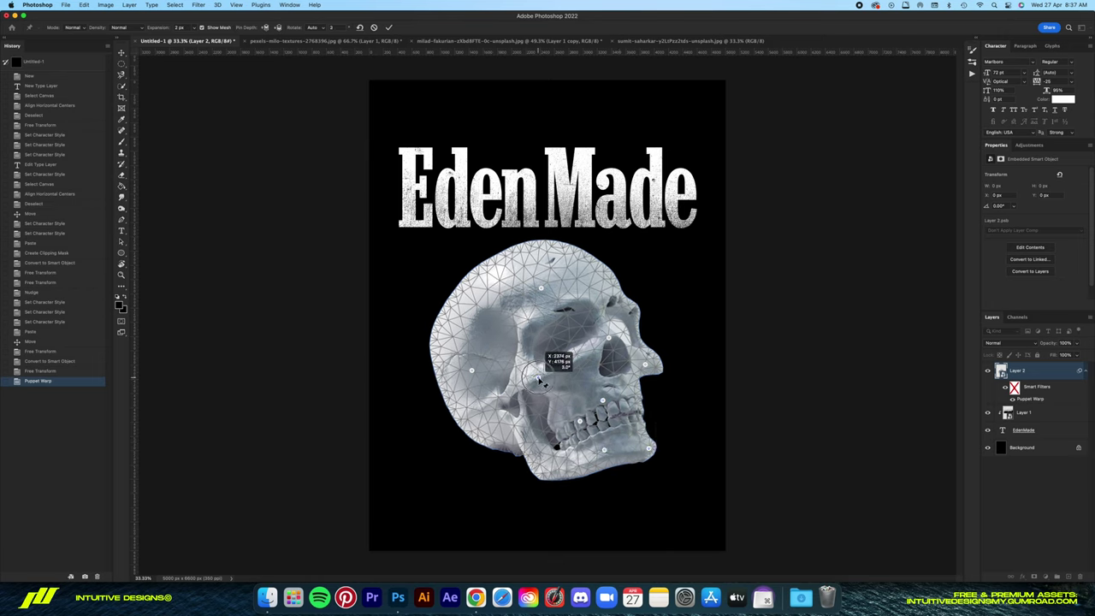
pyautogui.moveTo(544, 292); pyautogui.dragTo(538, 288)
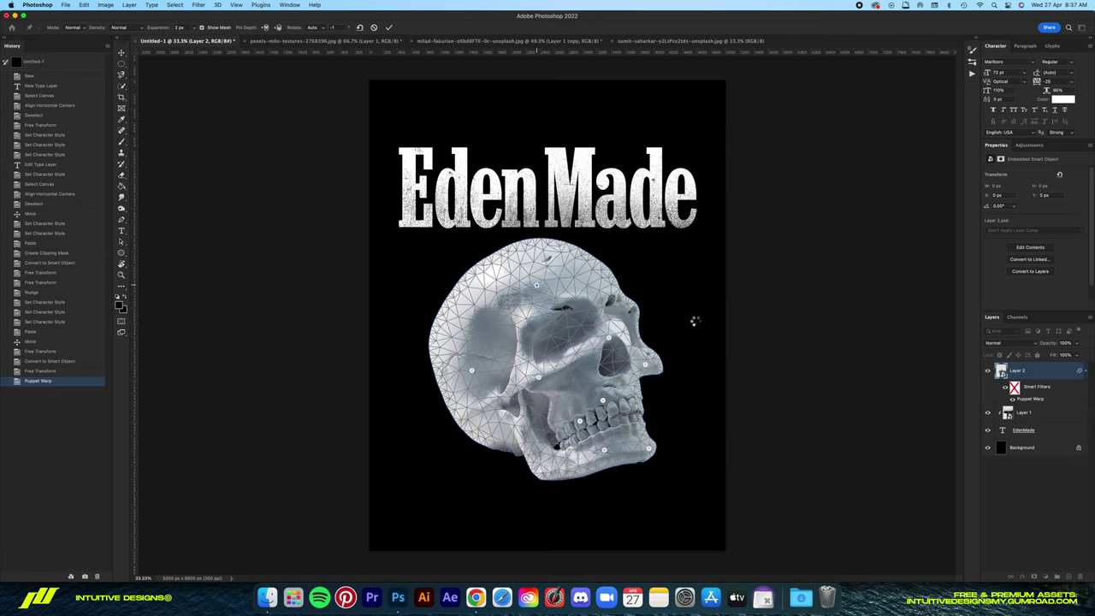
# Toggle the Puppet Warp filter to compare the warped and unwarped skull.
pyautogui.click(50, 373)
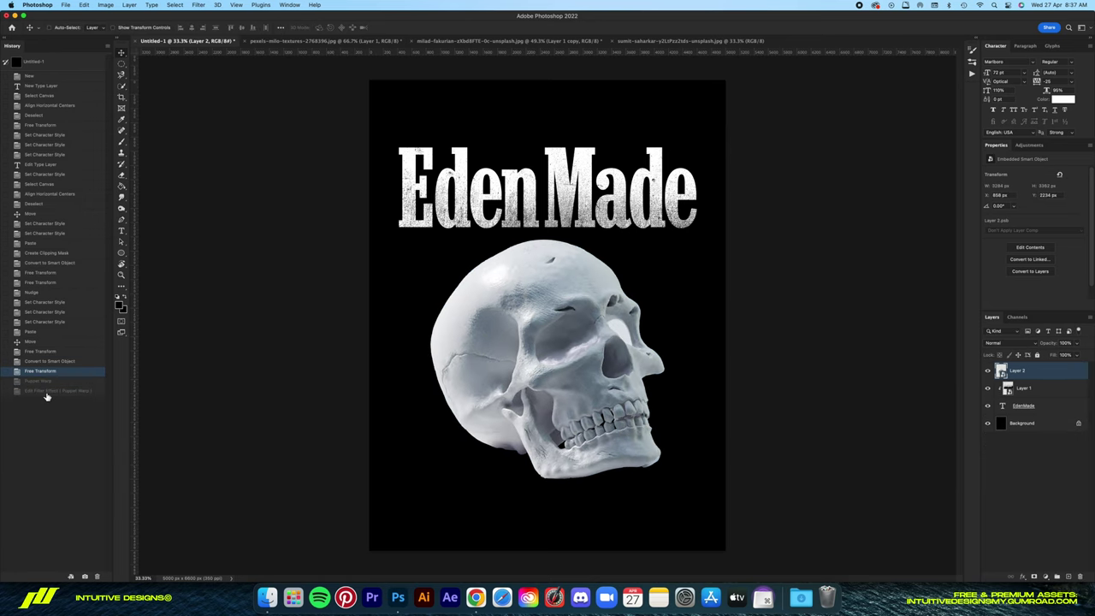
pyautogui.press('super+shift+z')
pyautogui.click(44, 371)
pyautogui.click(39, 381)
pyautogui.press('super+t')
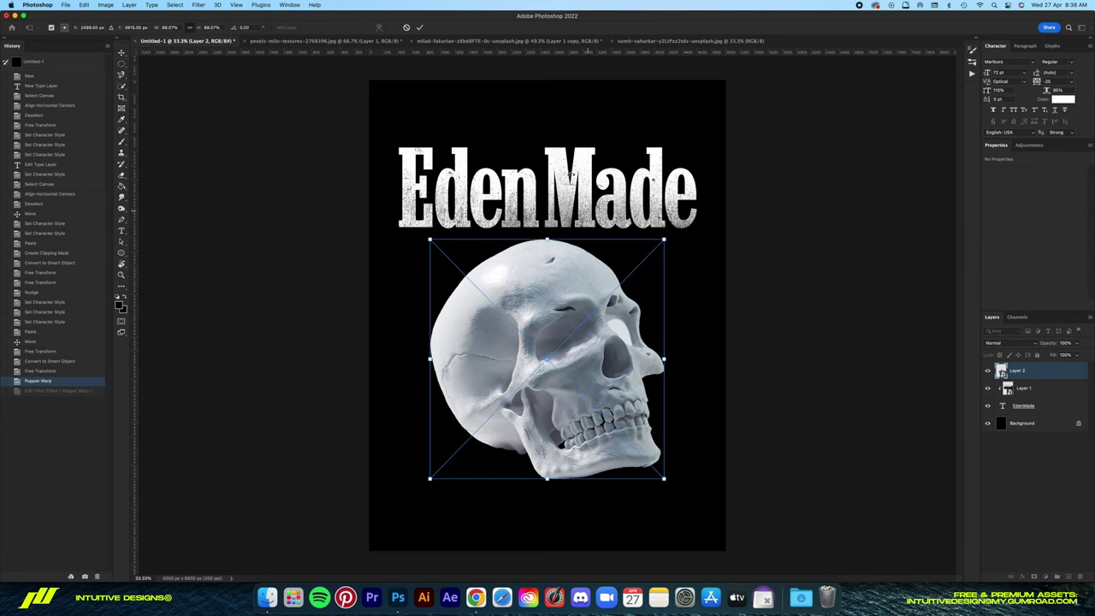
pyautogui.press('Escape')
pyautogui.scroll(3, 599, 295)
pyautogui.scroll(-5, 561, 289)
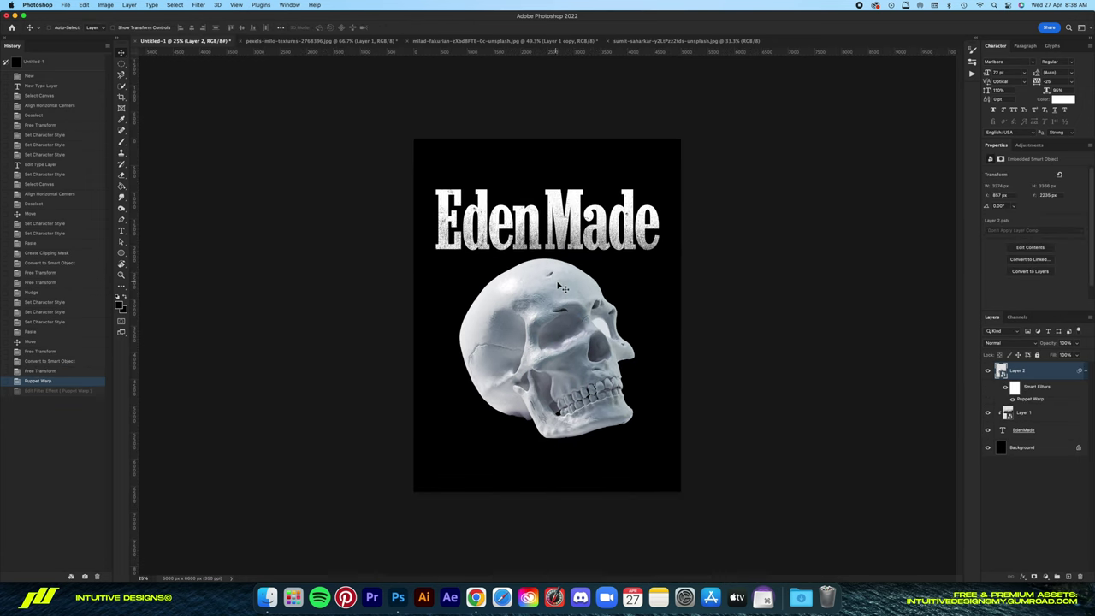
# Duplicate the skull layer, hide the original, and open Curves on Layer 2 copy.
pyautogui.press('super+j')
pyautogui.click(988, 412)
pyautogui.click(105, 4)
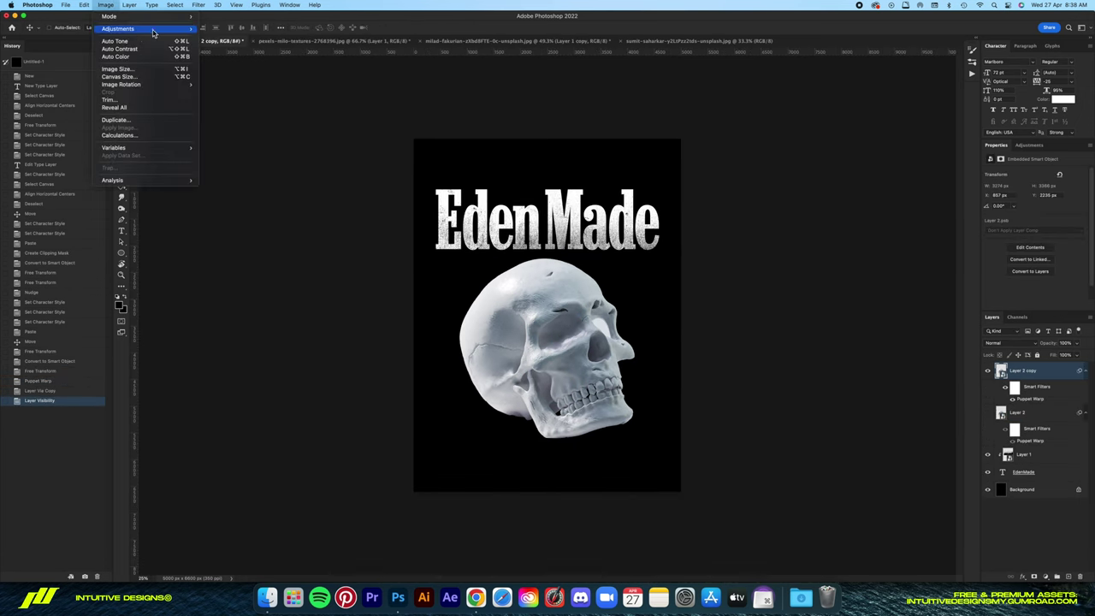
pyautogui.press('super+m')
pyautogui.moveTo(556, 139); pyautogui.dragTo(898, 221)
# Bend the RGB curve for darker shadows and more contrast, then apply it.
pyautogui.moveTo(806, 355); pyautogui.dragTo(809, 364)
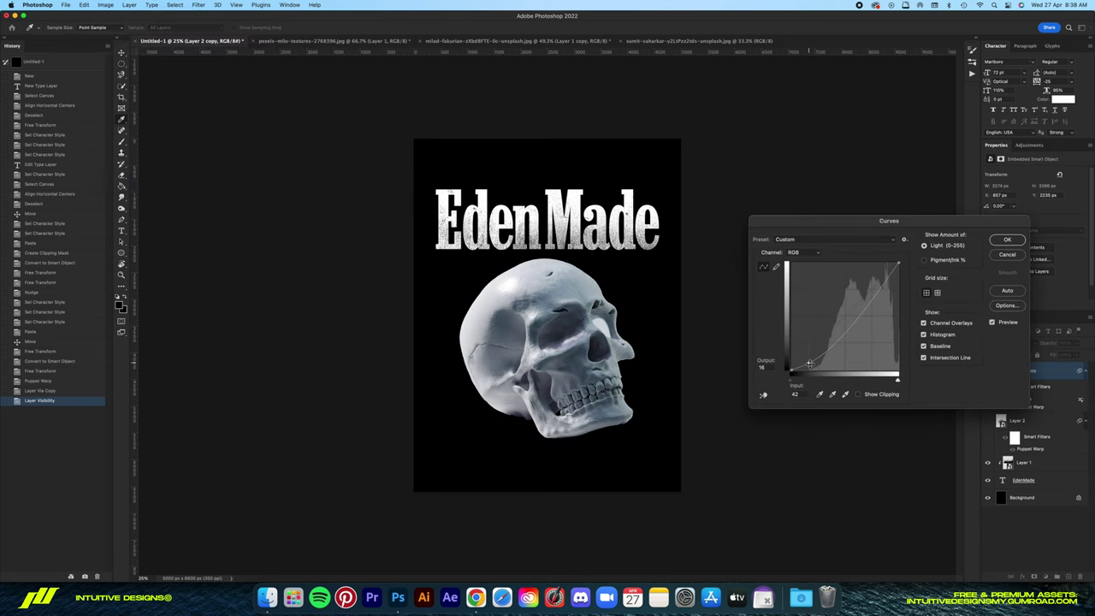
pyautogui.moveTo(873, 290); pyautogui.dragTo(872, 282)
pyautogui.moveTo(845, 319)
pyautogui.mouseDown()
pyautogui.moveTo(844, 337)
pyautogui.moveTo(841, 323)
pyautogui.moveTo(817, 366)
pyautogui.mouseUp()
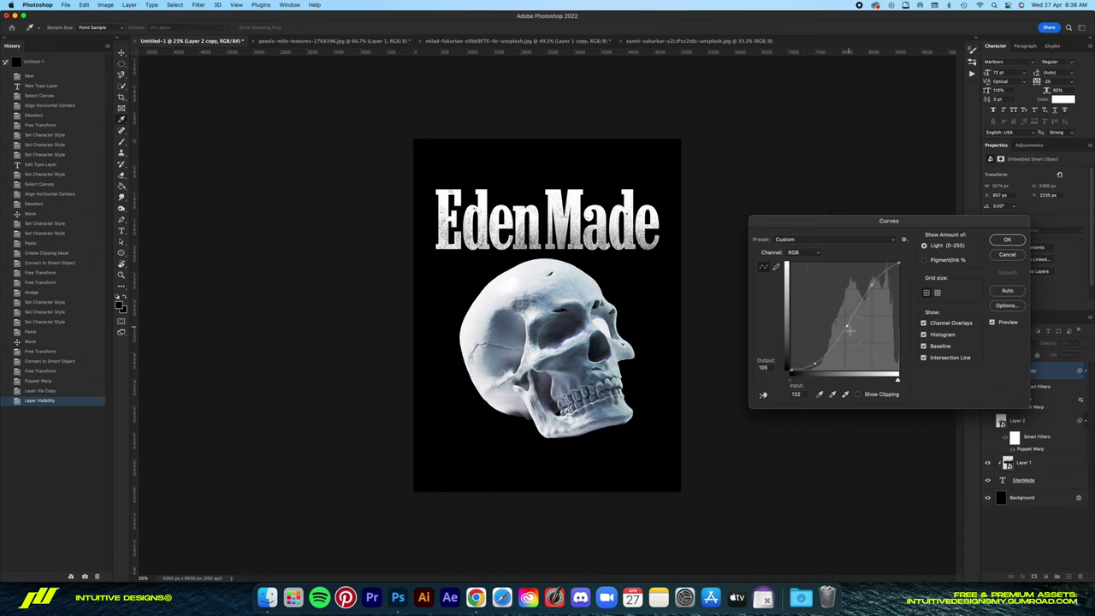
pyautogui.moveTo(847, 328); pyautogui.dragTo(847, 334)
pyautogui.moveTo(872, 286); pyautogui.dragTo(875, 289)
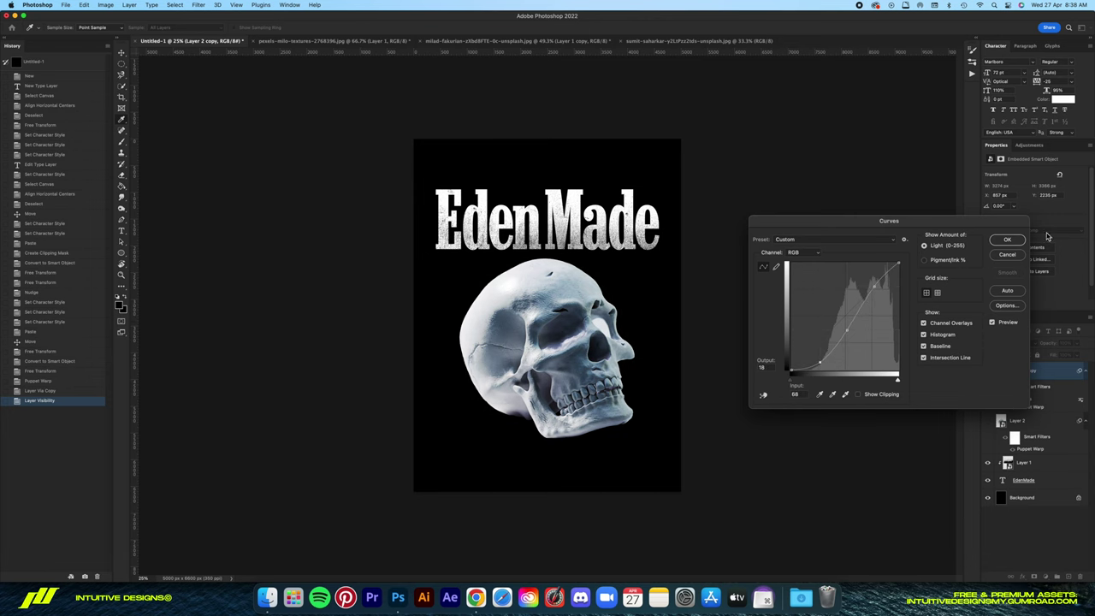
pyautogui.click(1007, 240)
pyautogui.scroll(5, 646, 298)
pyautogui.scroll(-3, 651, 299)
# Add new Layer 3 and trace the eye socket with the Magnetic Lasso.
pyautogui.scroll(2, 653, 301)
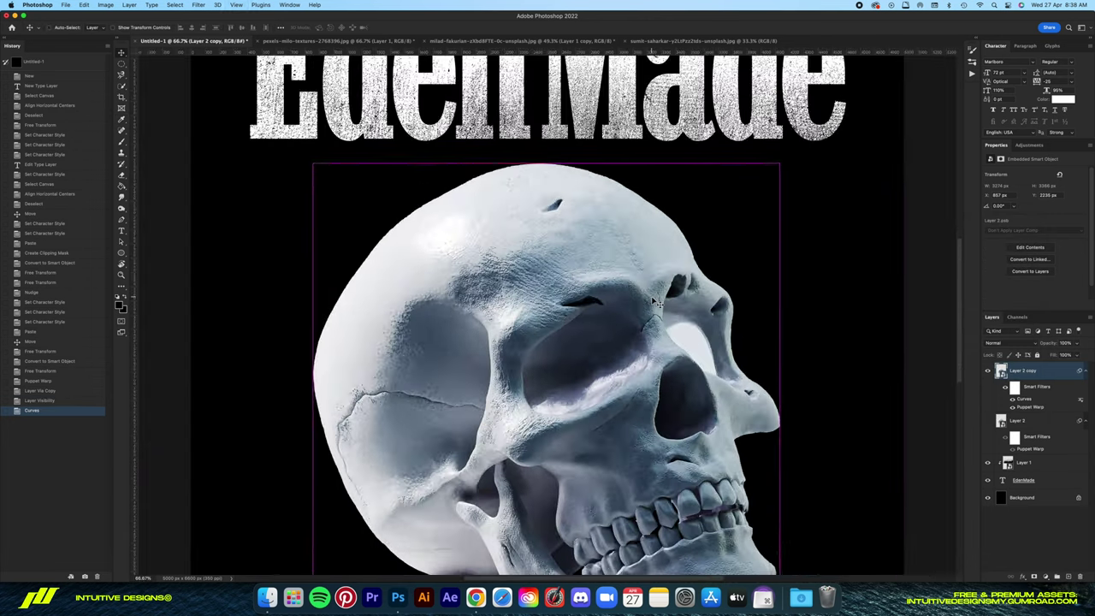
pyautogui.hscroll(3, 616, 304)
pyautogui.click(1069, 576)
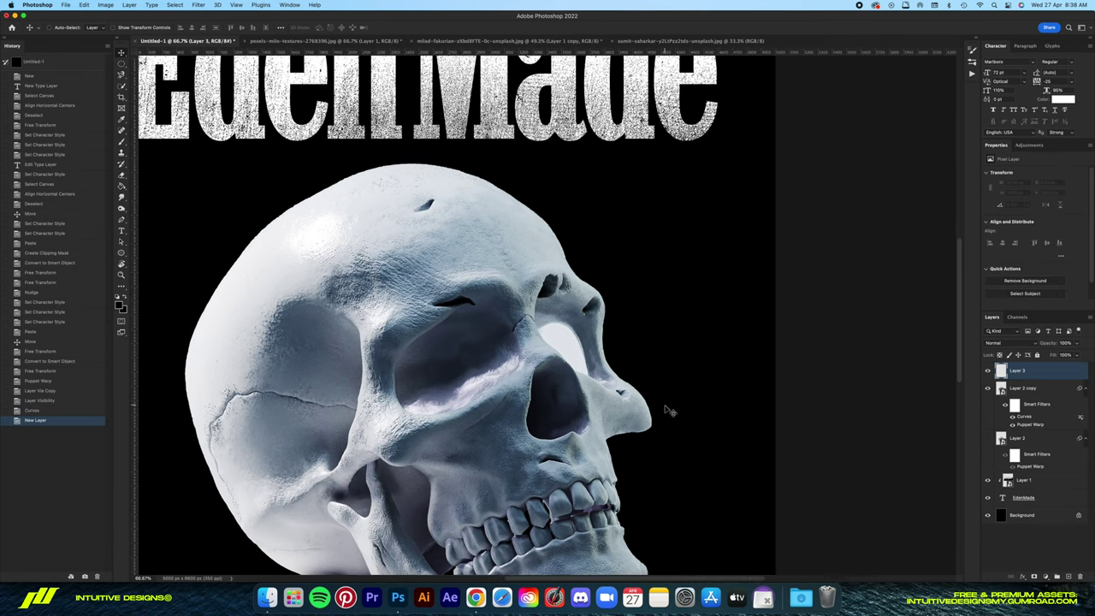
pyautogui.press('super+1')
pyautogui.press('l')
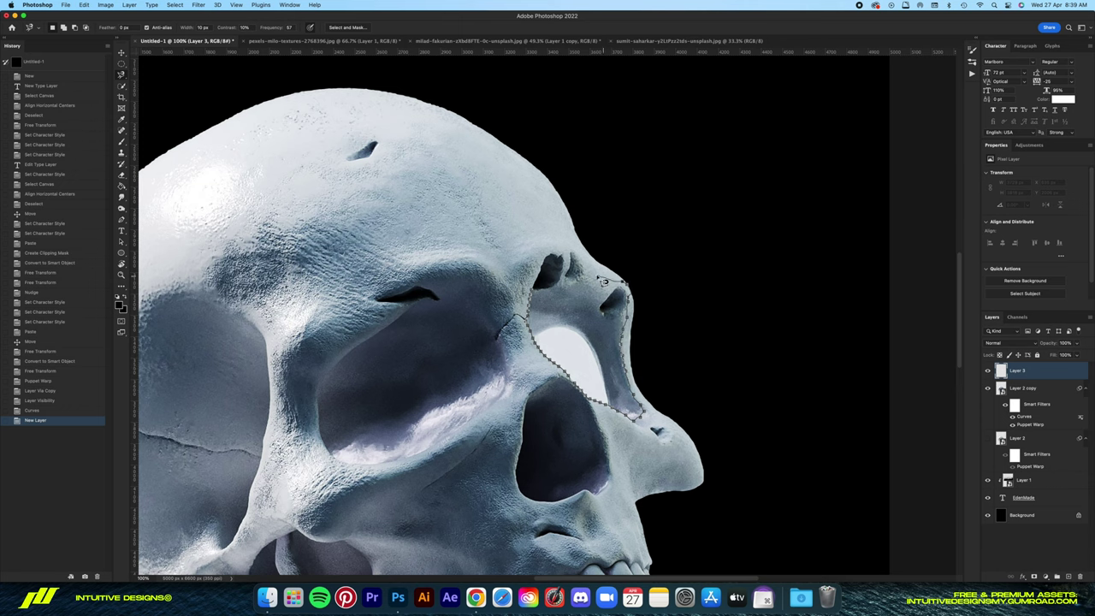
pyautogui.click(541, 296)
pyautogui.scroll(2, 539, 316)
# Refine the socket selection near the nose with Elliptical Marquee ovals.
pyautogui.press('m')
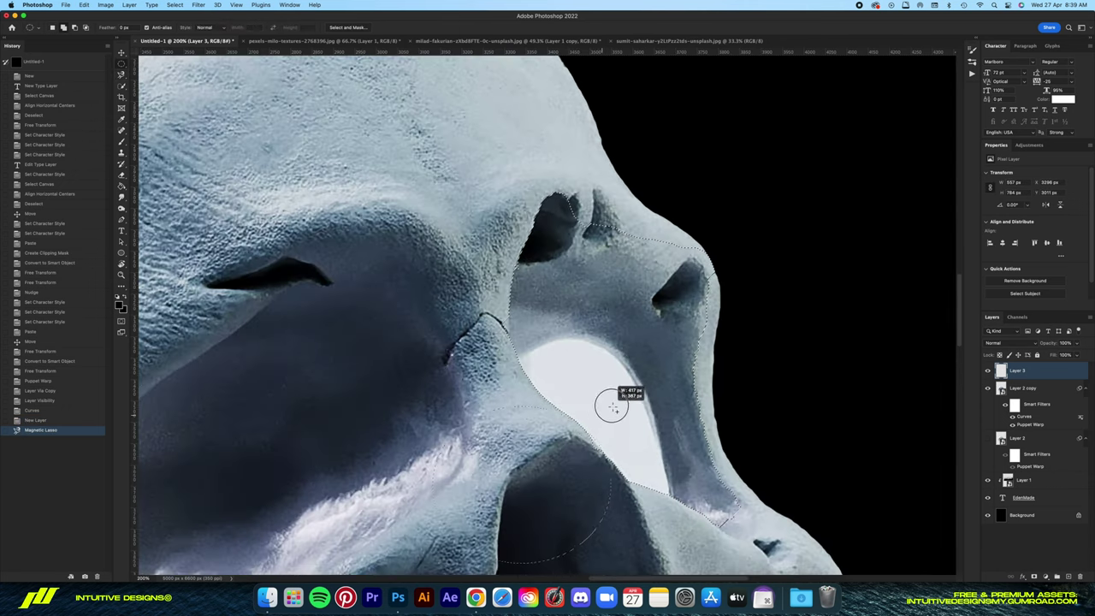
pyautogui.moveTo(613, 407); pyautogui.dragTo(612, 416)
pyautogui.press('cmd+z')
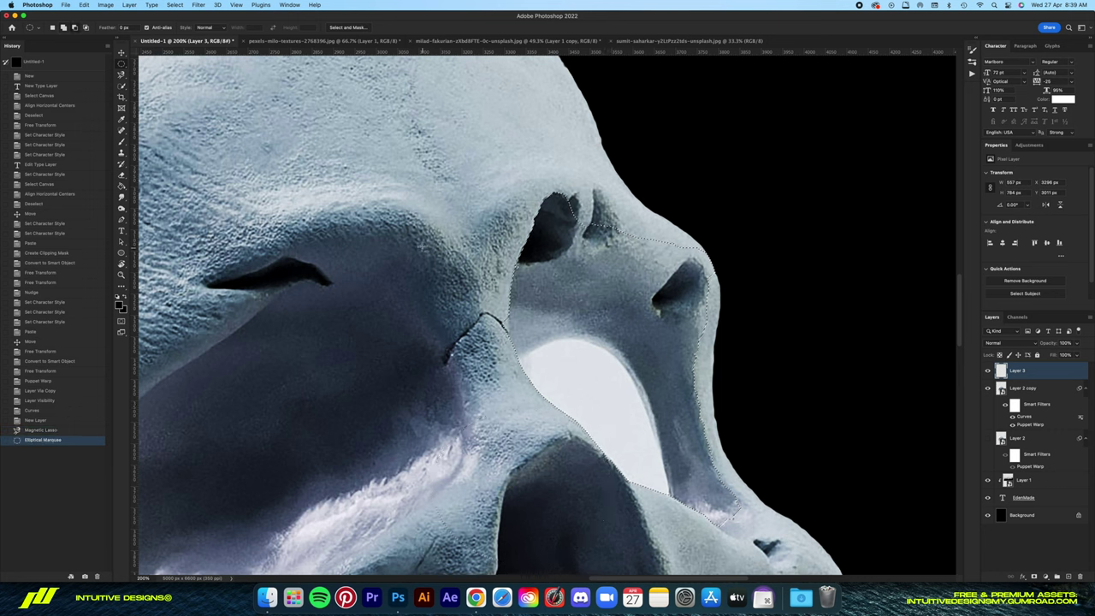
pyautogui.moveTo(488, 342); pyautogui.dragTo(525, 392)
pyautogui.moveTo(572, 288); pyautogui.dragTo(533, 227)
pyautogui.press('cmd+z')
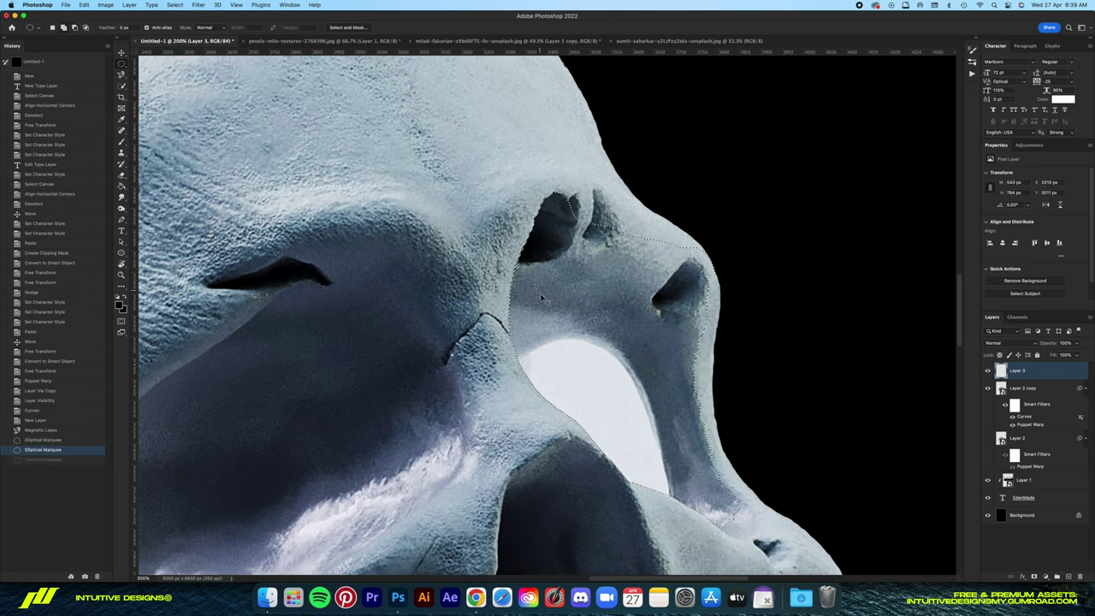
pyautogui.moveTo(541, 297); pyautogui.dragTo(533, 228)
# Test-paint white with a 100% flow Dissolve brush, then revert it in History.
pyautogui.press('x')
pyautogui.press('b')
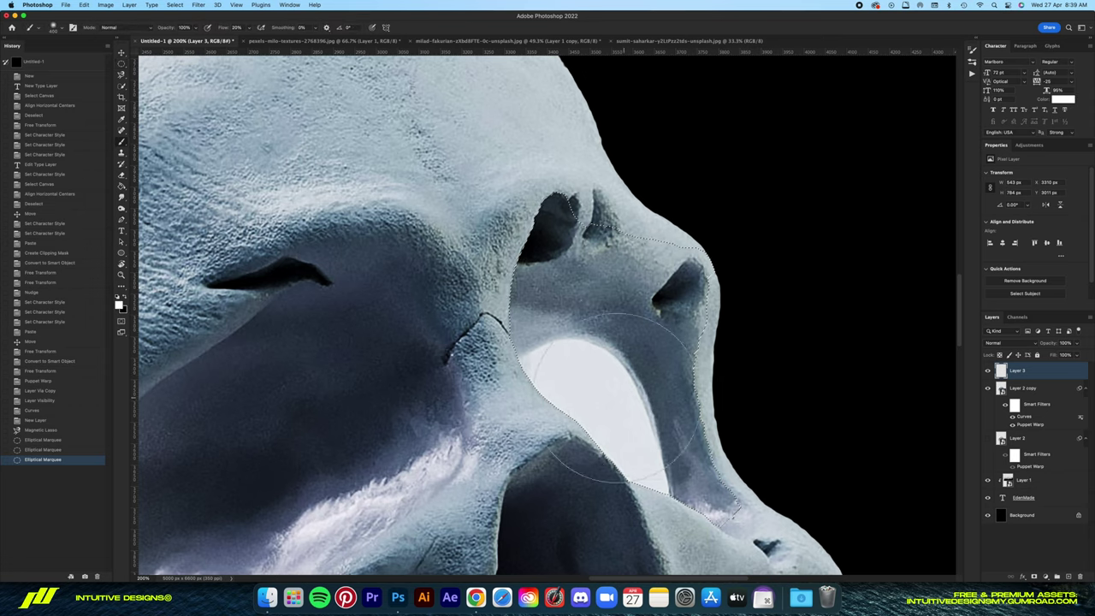
pyautogui.press('super+minus')
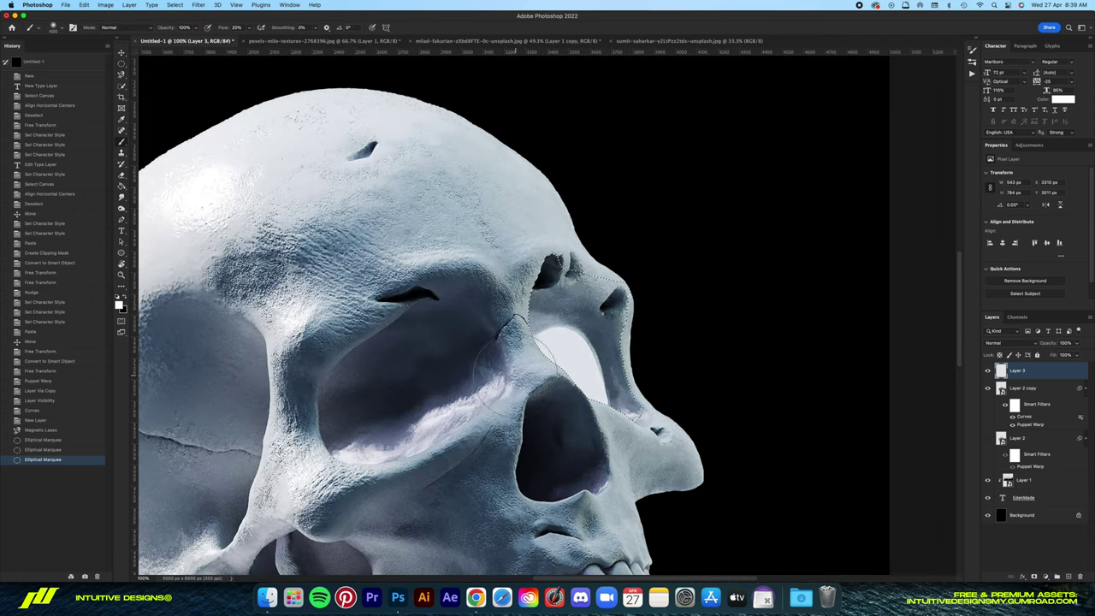
pyautogui.moveTo(220, 34); pyautogui.dragTo(257, 34)
pyautogui.click(120, 28)
pyautogui.click(120, 62)
pyautogui.rightClick(532, 340)
pyautogui.moveTo(539, 326); pyautogui.dragTo(591, 376)
pyautogui.moveTo(556, 343)
pyautogui.mouseDown()
pyautogui.moveTo(572, 414)
pyautogui.moveTo(612, 389)
pyautogui.moveTo(547, 334)
pyautogui.mouseUp()
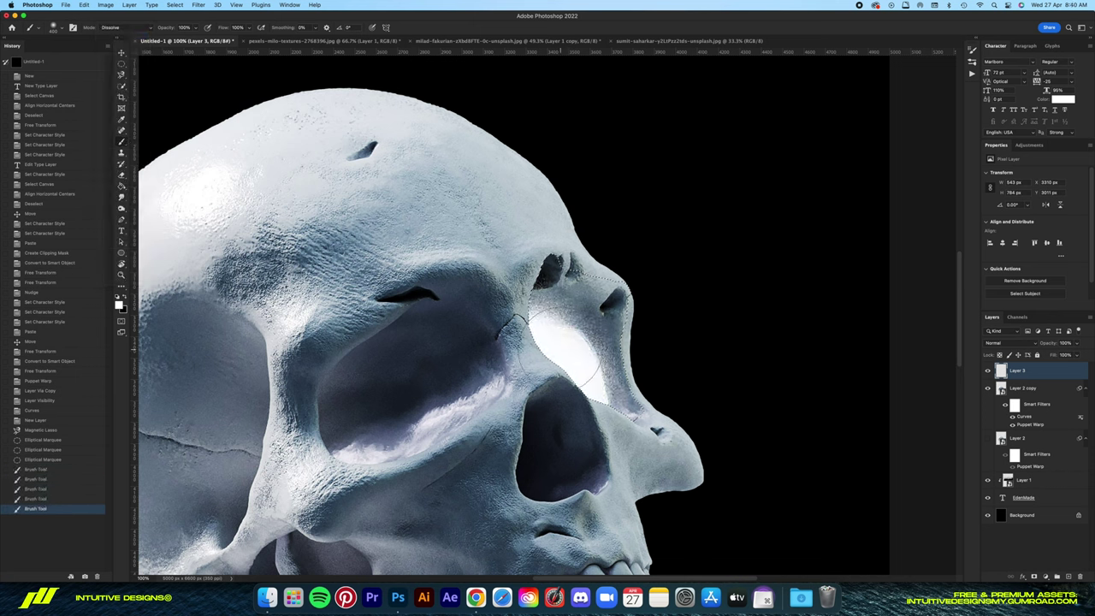
pyautogui.click(53, 460)
pyautogui.press('super+plus')
# Build an elliptical selection from several ovals around the nose bridge and right eye socket.
pyautogui.press('m')
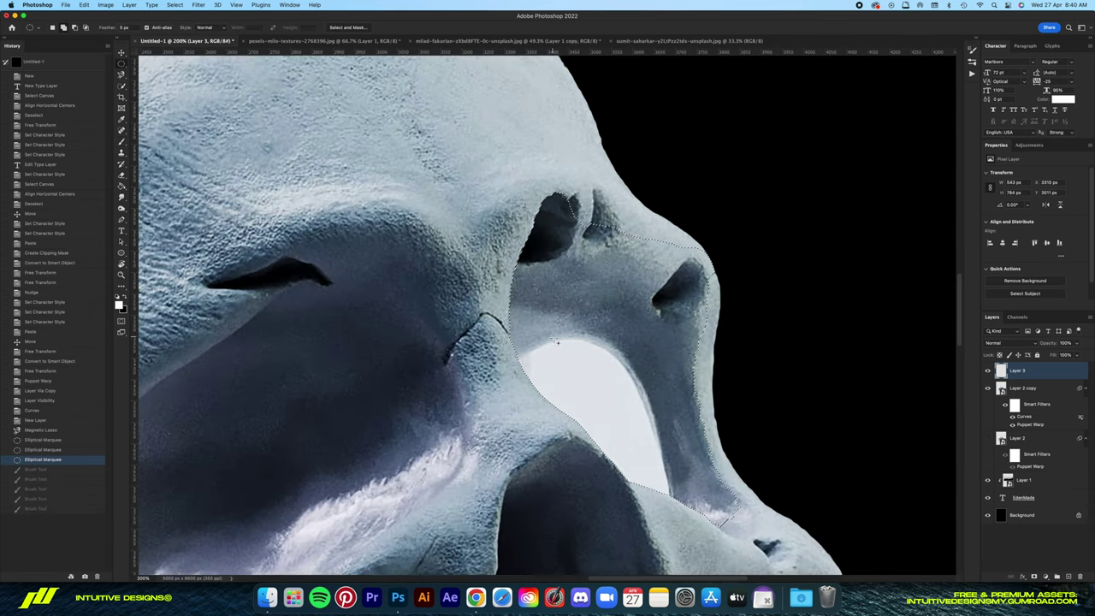
pyautogui.moveTo(662, 335); pyautogui.dragTo(561, 175)
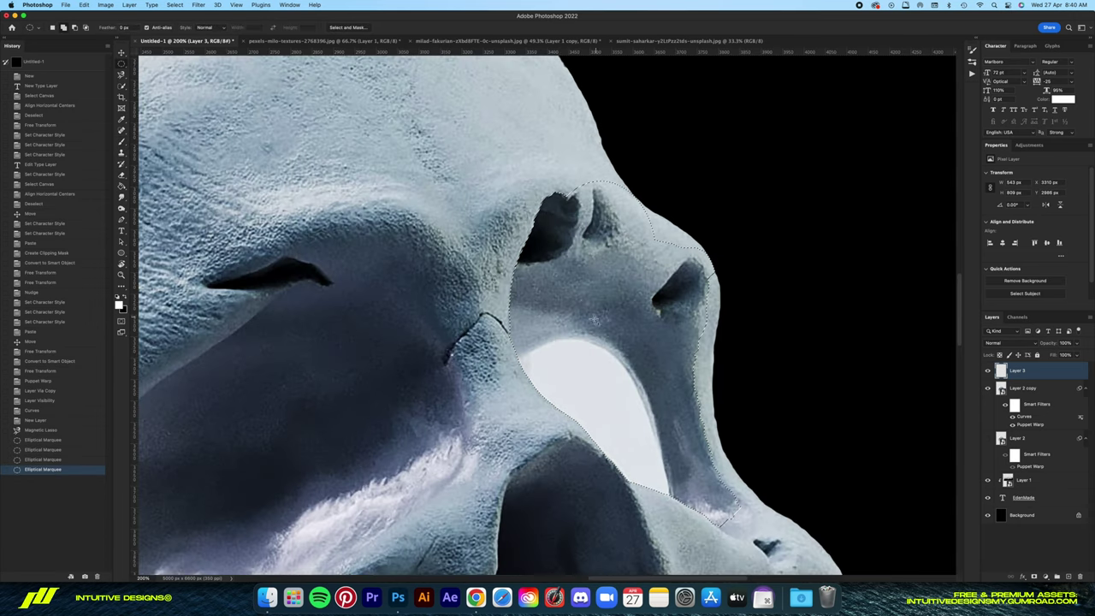
pyautogui.moveTo(707, 227)
pyautogui.mouseDown()
pyautogui.moveTo(592, 191)
pyautogui.moveTo(689, 208)
pyautogui.moveTo(715, 240)
pyautogui.mouseUp()
pyautogui.moveTo(710, 340); pyautogui.dragTo(726, 362)
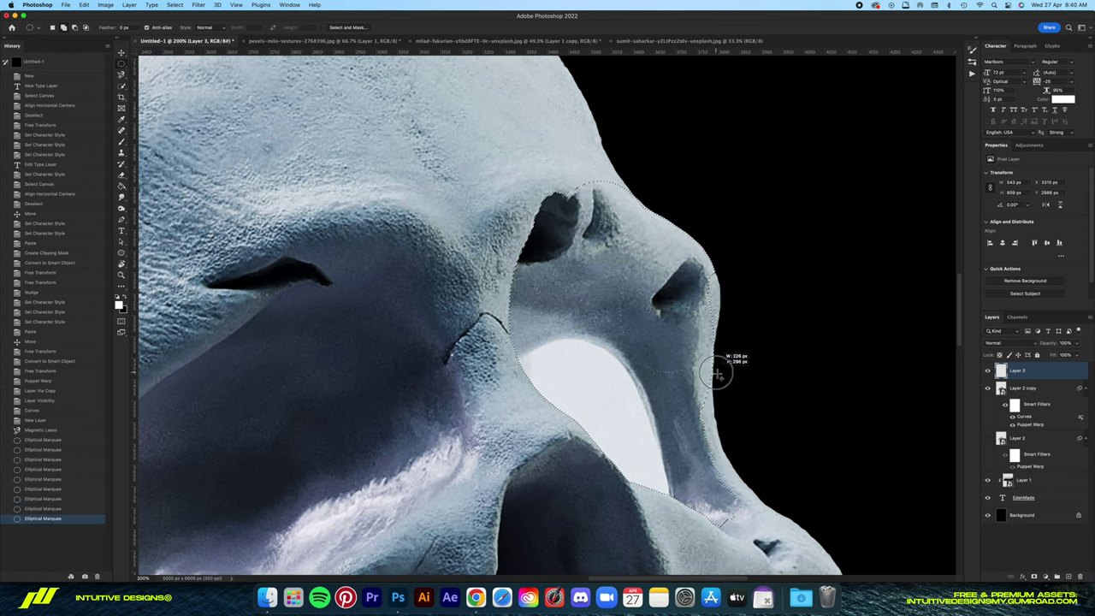
pyautogui.moveTo(693, 274)
pyautogui.mouseDown()
pyautogui.moveTo(728, 237)
pyautogui.moveTo(718, 226)
pyautogui.mouseUp()
pyautogui.scroll(-5, 774, 325)
pyautogui.scroll(-3, 692, 208)
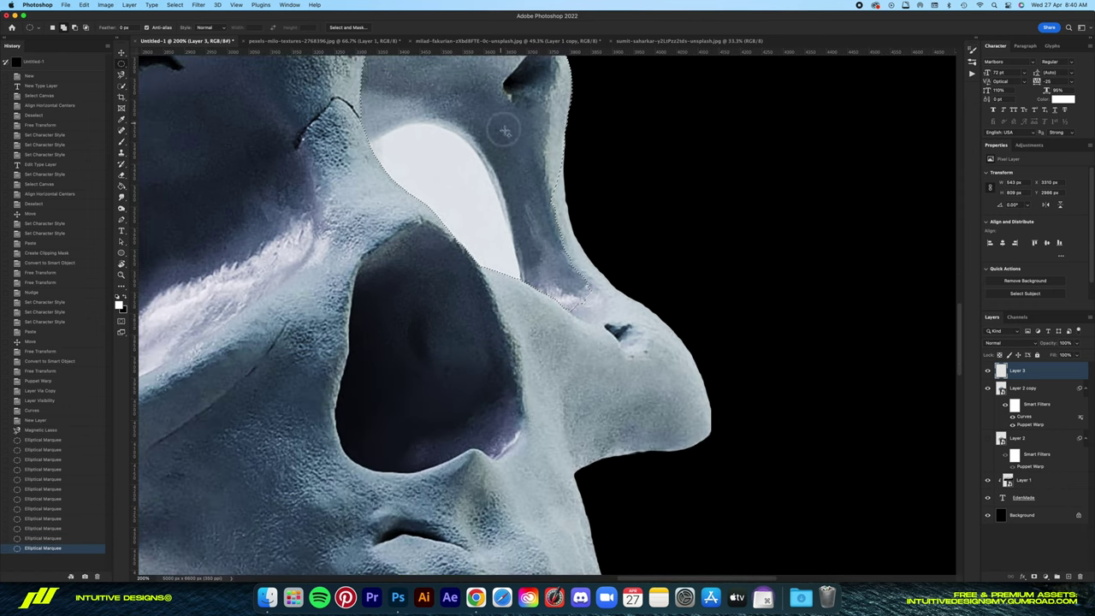
pyautogui.moveTo(507, 126); pyautogui.dragTo(666, 301)
pyautogui.moveTo(744, 86)
pyautogui.mouseDown()
pyautogui.moveTo(570, 294)
pyautogui.moveTo(557, 288)
pyautogui.mouseUp()
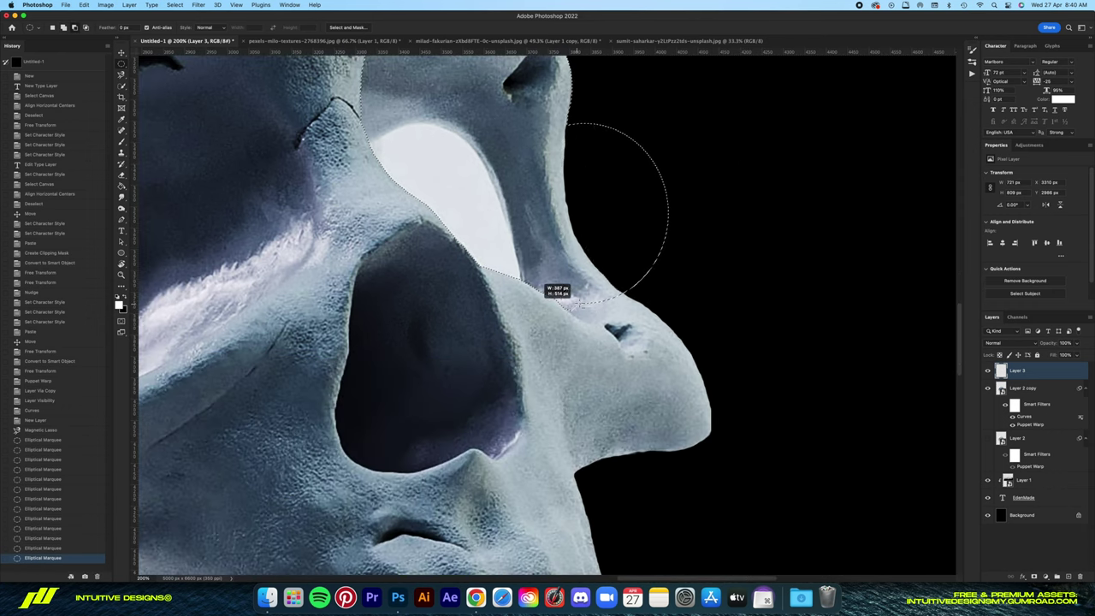
pyautogui.scroll(3, 673, 239)
pyautogui.moveTo(673, 239); pyautogui.dragTo(565, 116)
pyautogui.scroll(3, 565, 115)
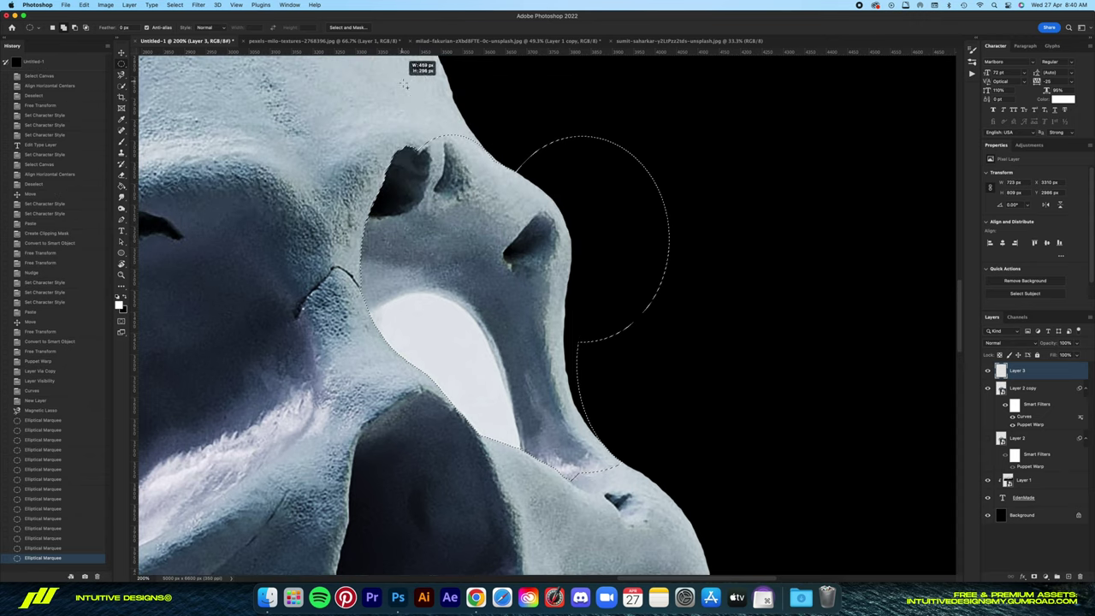
pyautogui.moveTo(731, 261); pyautogui.dragTo(554, 469)
# Paint speckled white over the nose inside the selection with the Dissolve brush.
pyautogui.press('b')
pyautogui.moveTo(377, 283)
pyautogui.mouseDown()
pyautogui.moveTo(402, 317)
pyautogui.moveTo(479, 256)
pyautogui.moveTo(514, 432)
pyautogui.moveTo(489, 330)
pyautogui.moveTo(464, 330)
pyautogui.mouseUp()
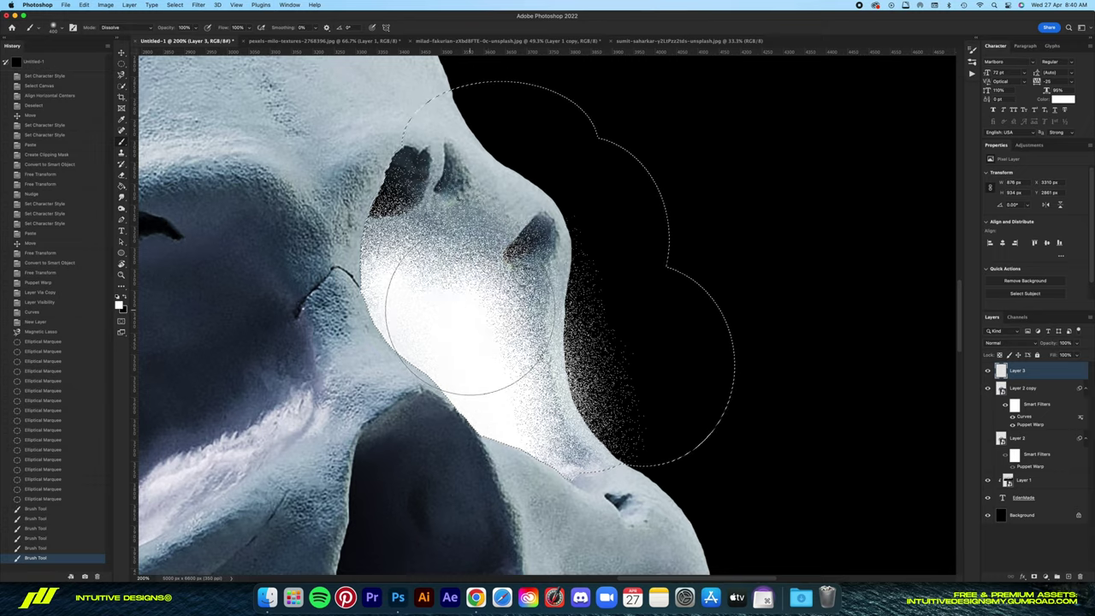
pyautogui.press('super+0')
pyautogui.press('super+plus')
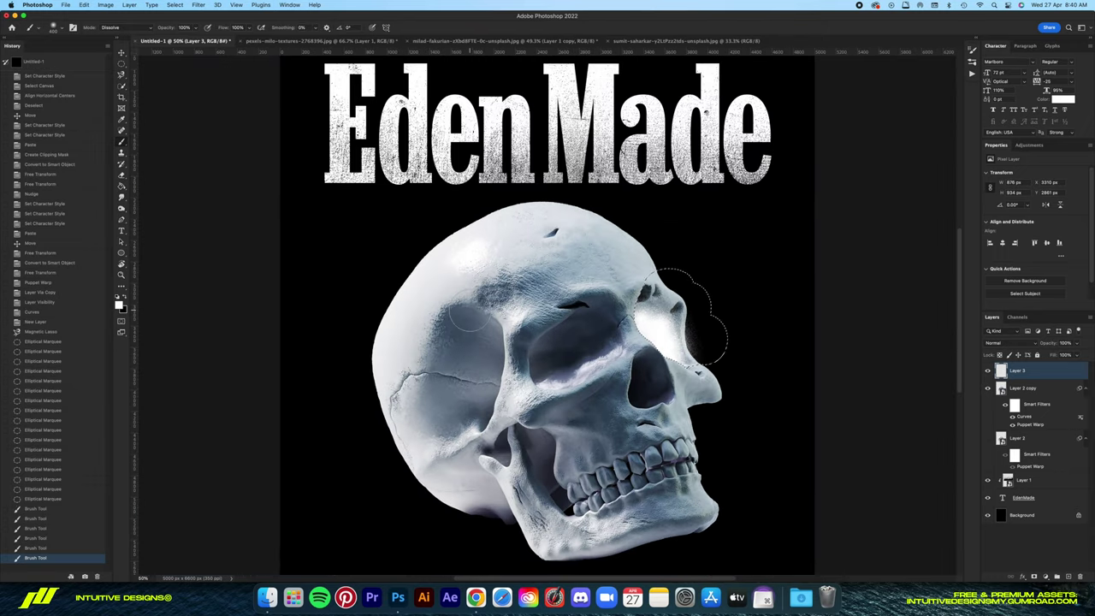
pyautogui.hscroll(3, 468, 321)
# Clear the paint, repaint a speckled white glow into the eye socket, then deselect.
pyautogui.press('BackSpace')
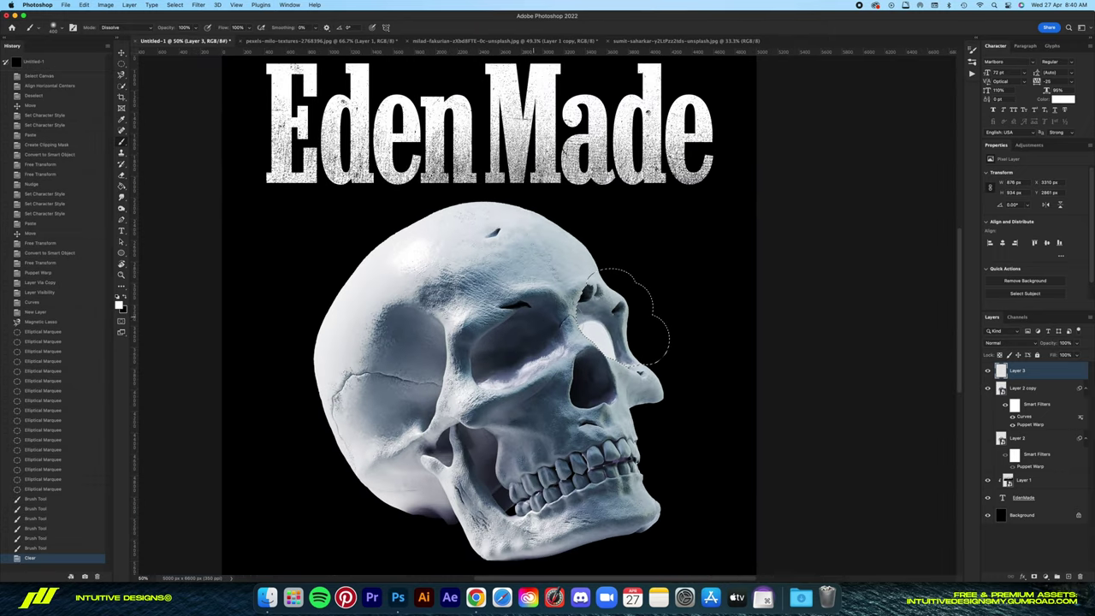
pyautogui.moveTo(591, 316); pyautogui.dragTo(633, 342)
pyautogui.press('super+z')
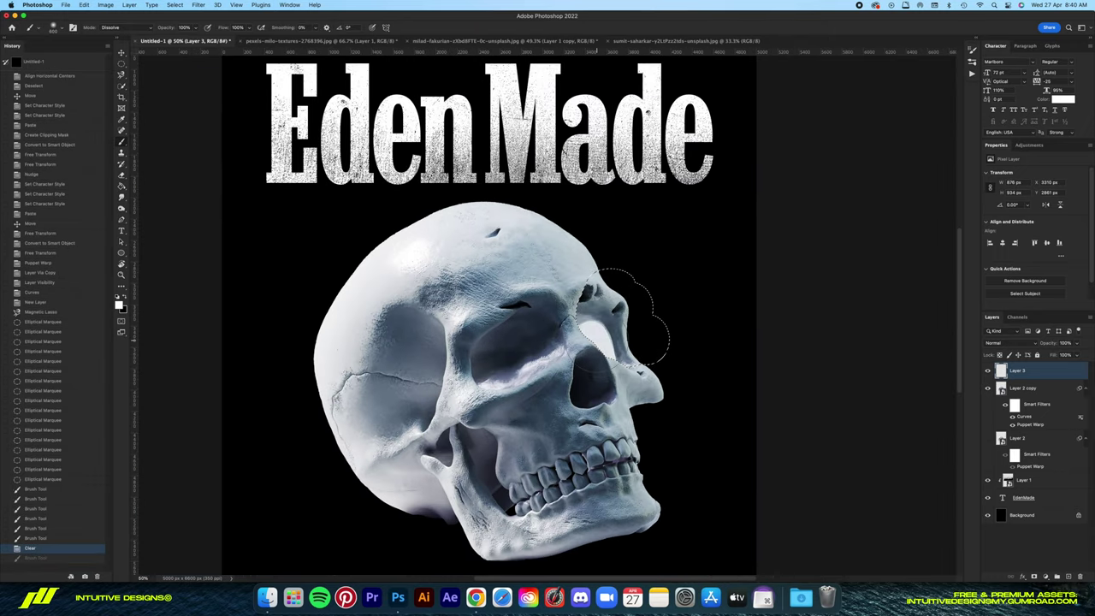
pyautogui.moveTo(581, 308); pyautogui.dragTo(629, 368)
pyautogui.moveTo(582, 326); pyautogui.dragTo(596, 367)
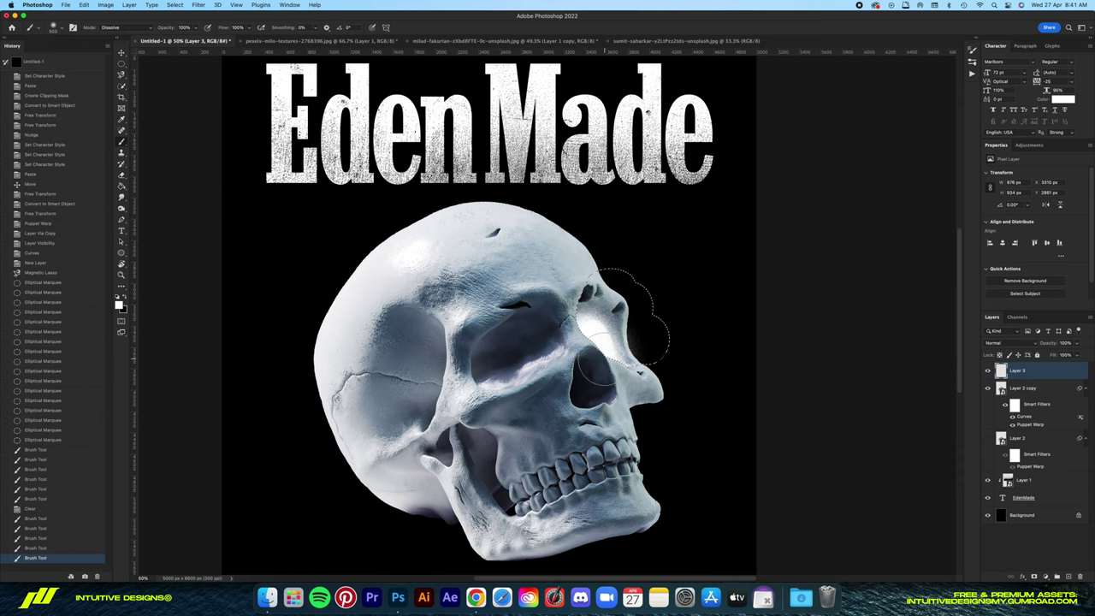
pyautogui.moveTo(582, 308); pyautogui.dragTo(616, 351)
pyautogui.moveTo(582, 300); pyautogui.dragTo(611, 355)
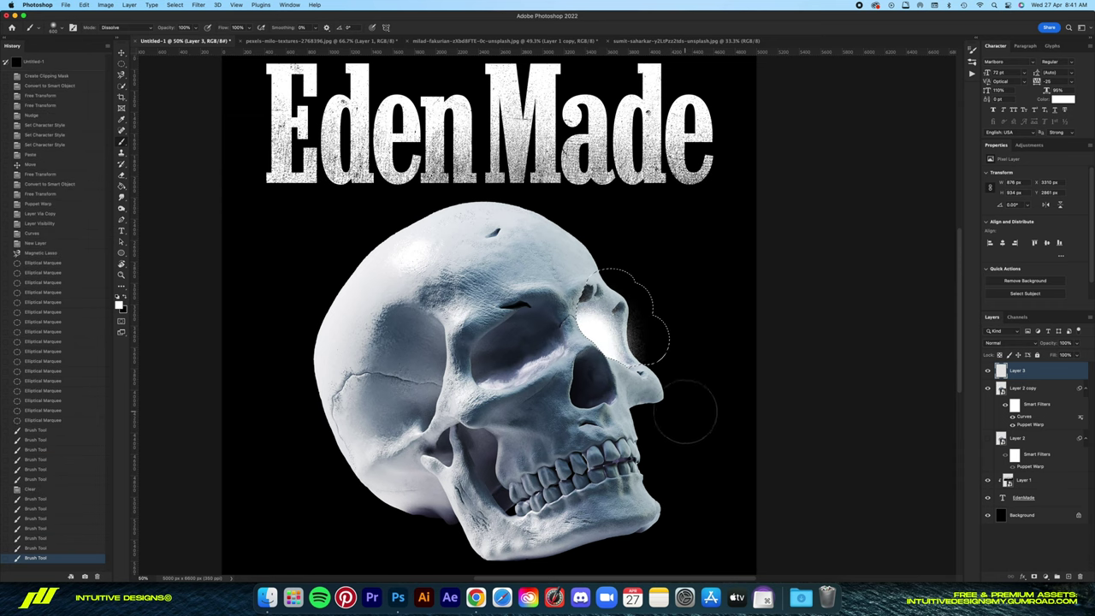
pyautogui.press('super+d')
pyautogui.press('super+plus')
pyautogui.press('super+plus')
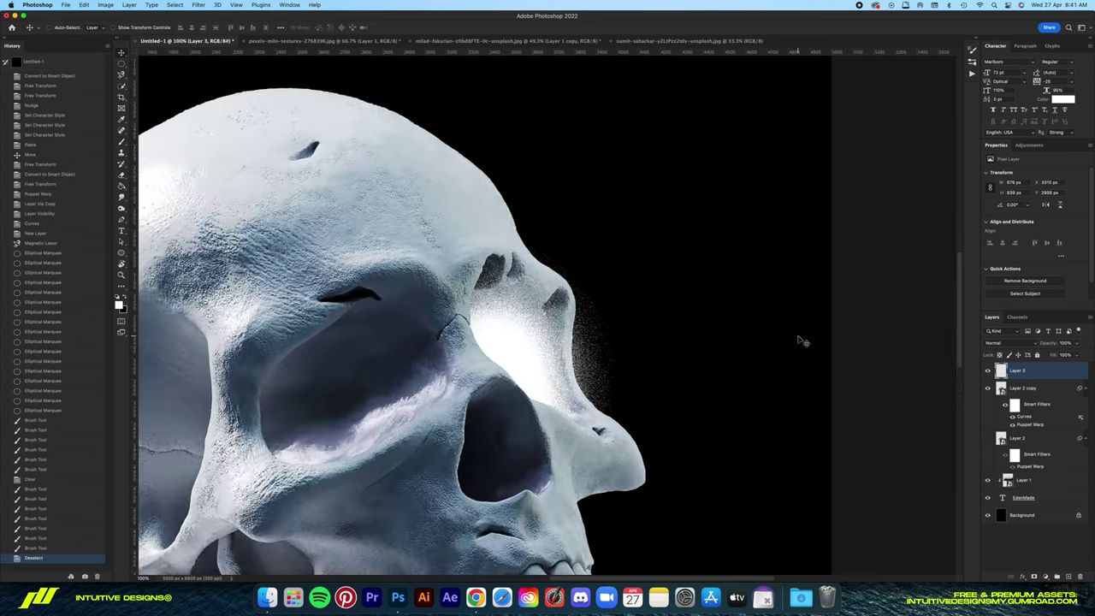
# Clip the glow layer to the skull and rename the layers 'Skull' and 'Glow'.
pyautogui.keyDown('alt'); pyautogui.click(1036, 379); pyautogui.keyUp('alt')
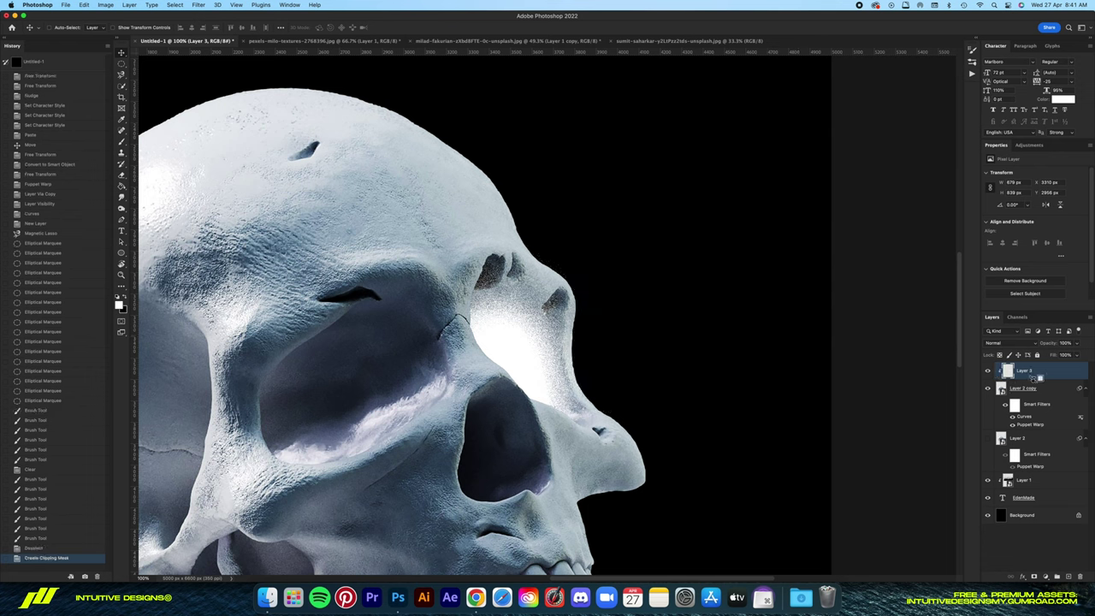
pyautogui.doubleClick(1023, 388)
pyautogui.write('Skull')
pyautogui.press('Return')
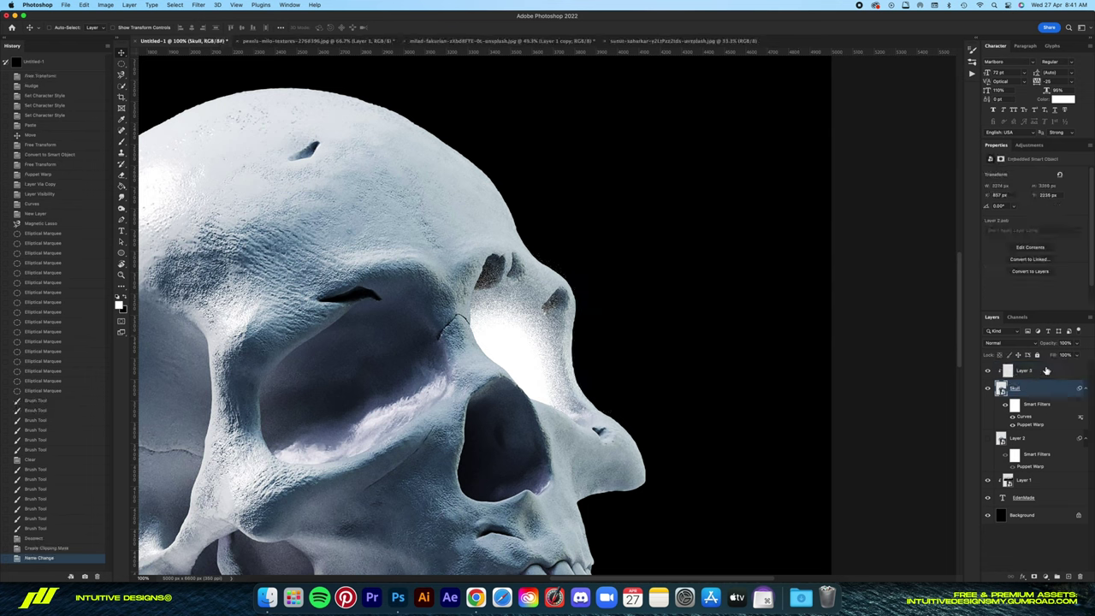
pyautogui.doubleClick(1023, 370)
pyautogui.write('Glow')
pyautogui.press('Return')
pyautogui.hscroll(-5, 571, 362)
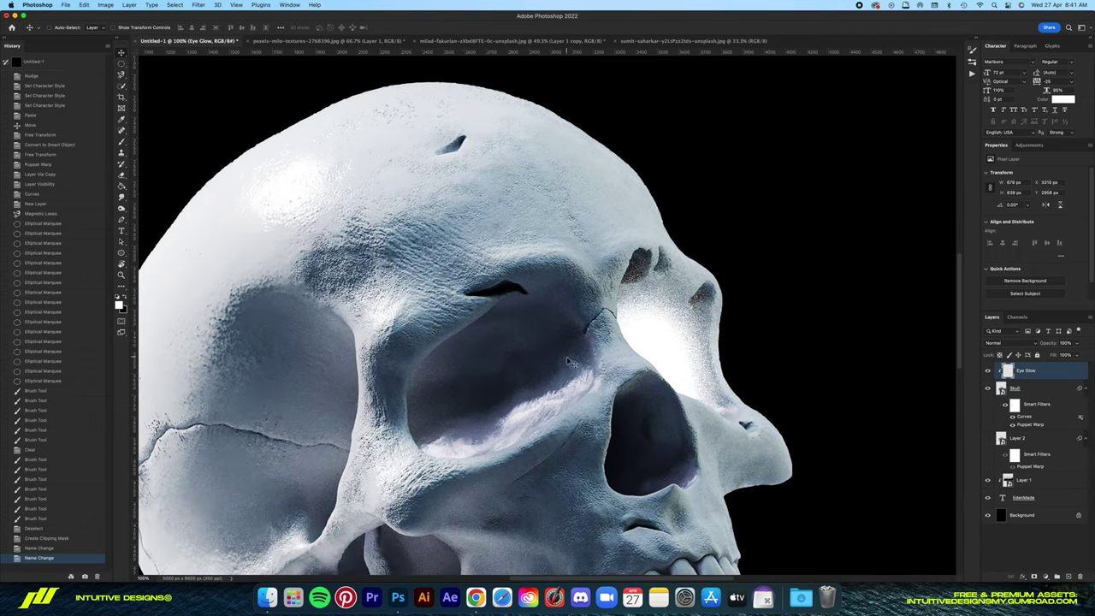
# Select the second eye socket with the Magnetic Lasso plus added elliptical ovals.
pyautogui.press('l')
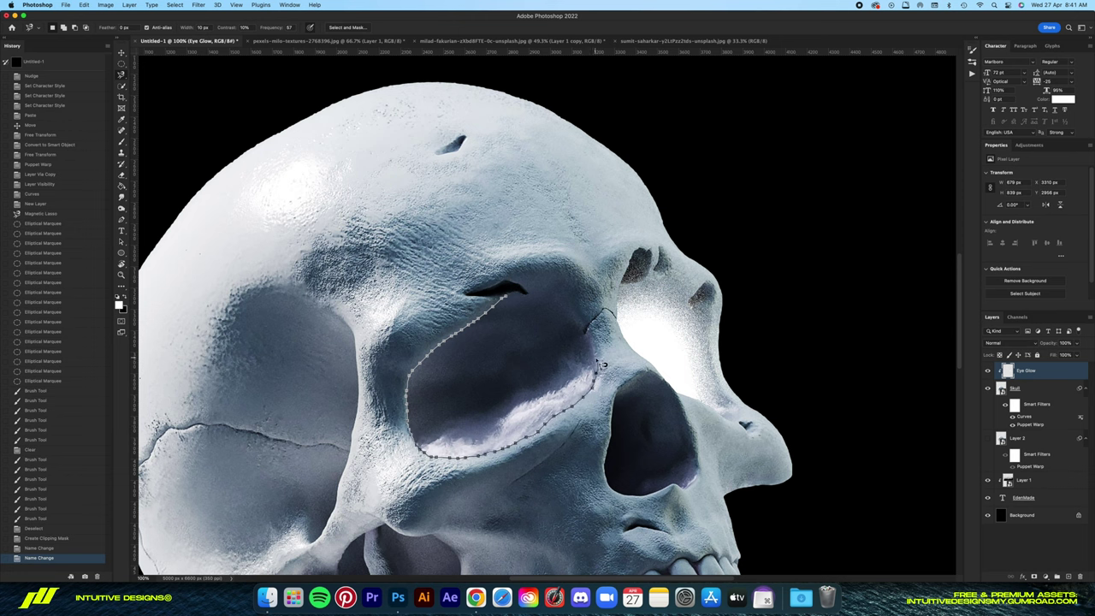
pyautogui.click(505, 295)
pyautogui.press('m')
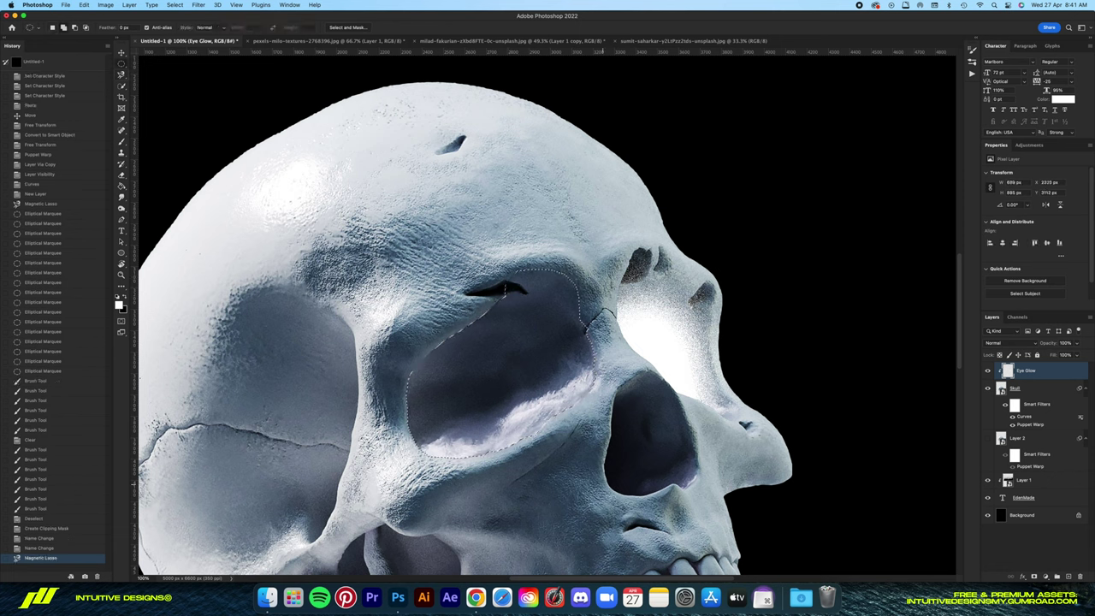
pyautogui.moveTo(548, 426); pyautogui.dragTo(517, 425)
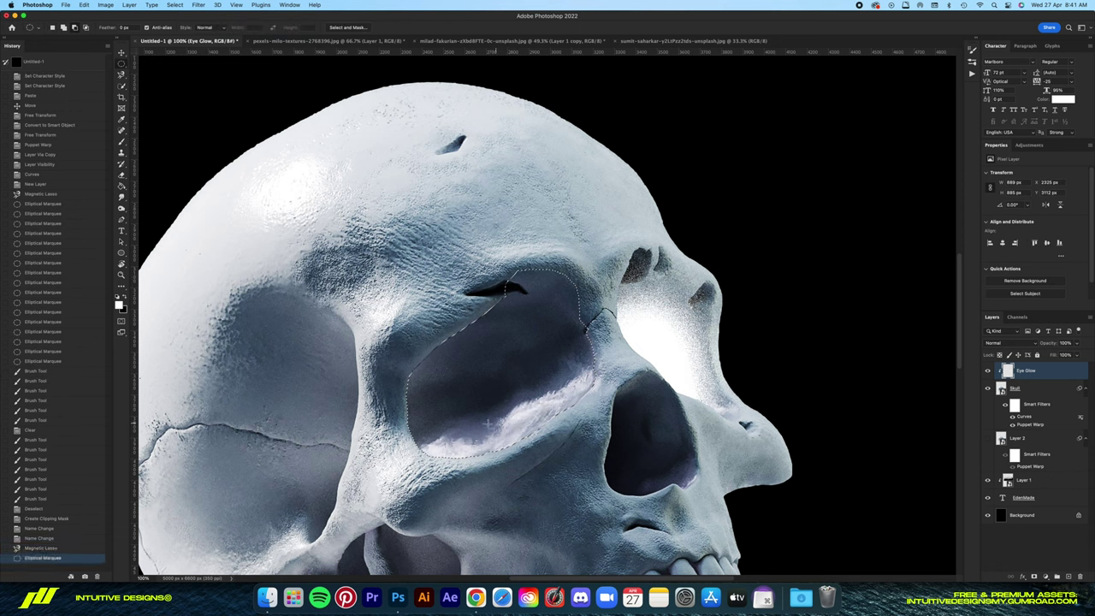
pyautogui.moveTo(439, 416); pyautogui.dragTo(505, 450)
pyautogui.moveTo(427, 357)
pyautogui.mouseDown()
pyautogui.moveTo(495, 458)
pyautogui.moveTo(450, 453)
pyautogui.mouseUp()
pyautogui.moveTo(453, 376); pyautogui.dragTo(372, 452)
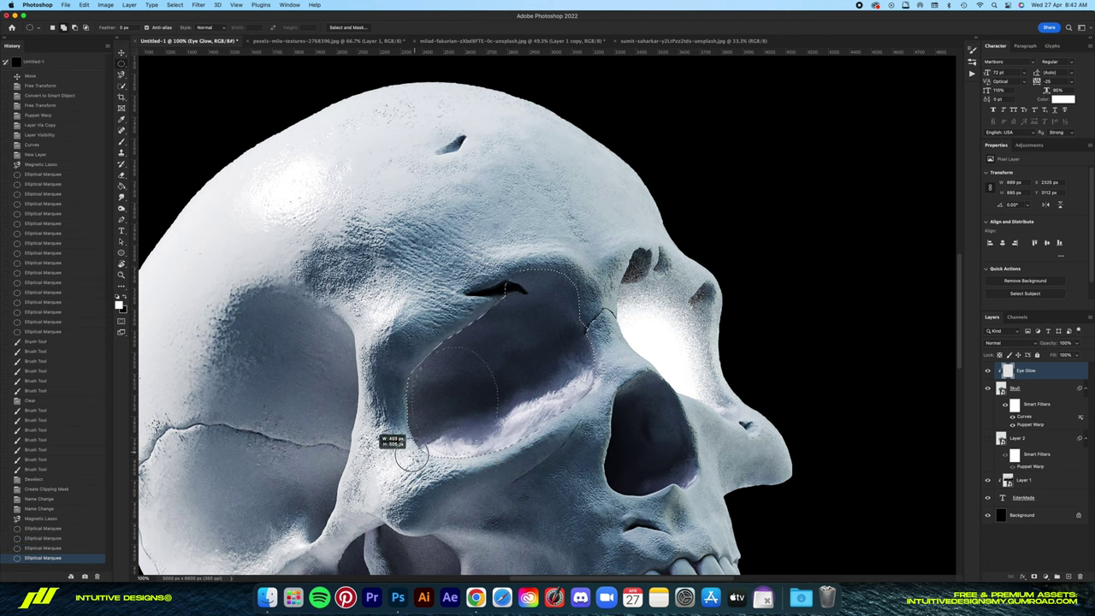
pyautogui.moveTo(449, 374); pyautogui.dragTo(385, 432)
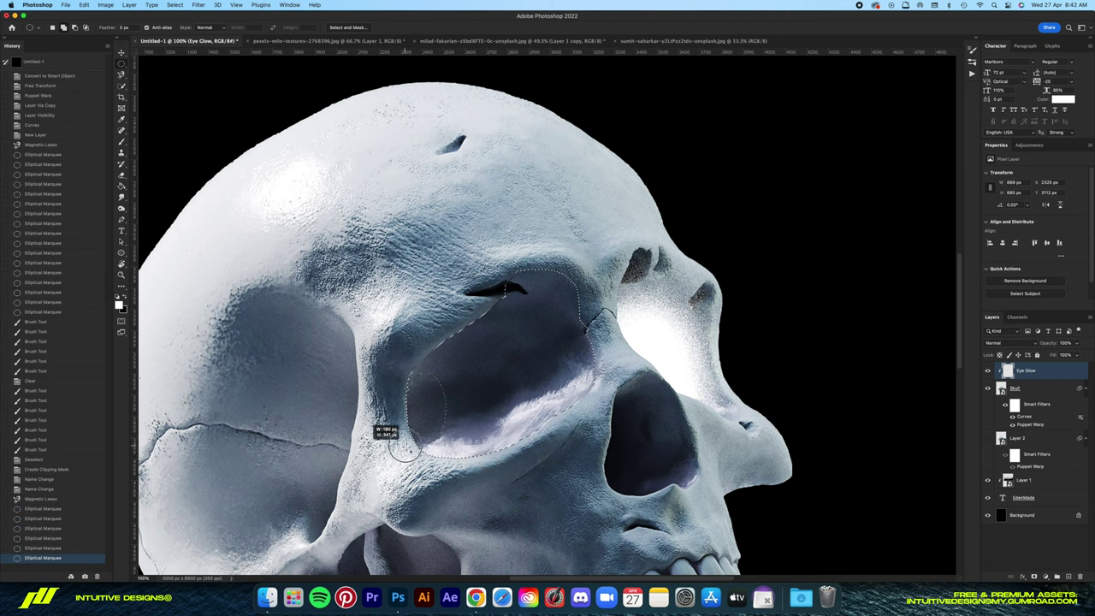
pyautogui.press('super+z')
pyautogui.press('super+z')
pyautogui.press('super+z')
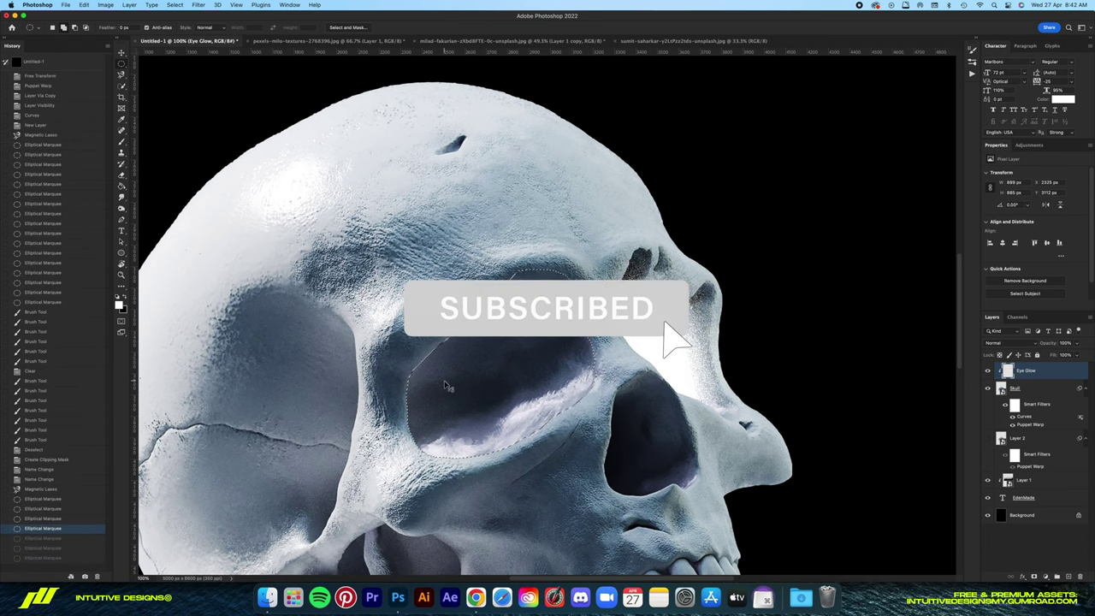
pyautogui.press('super+shift+z')
# Paint a speckled white glow into the second eye socket, then deselect and check the view.
pyautogui.press('b')
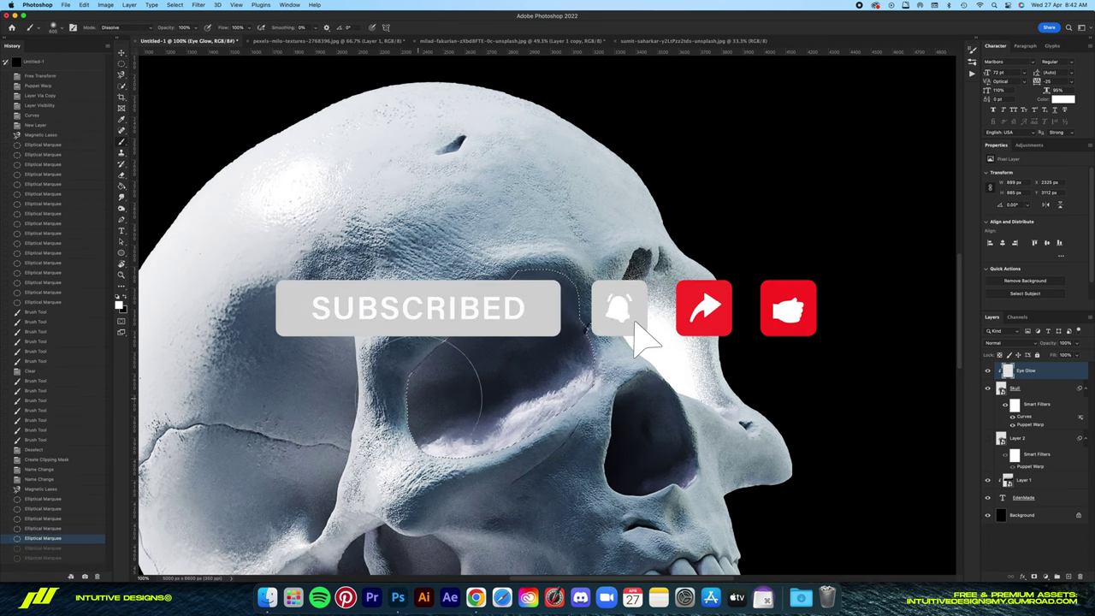
pyautogui.moveTo(479, 360)
pyautogui.mouseDown()
pyautogui.moveTo(454, 420)
pyautogui.moveTo(488, 419)
pyautogui.moveTo(482, 402)
pyautogui.moveTo(500, 409)
pyautogui.mouseUp()
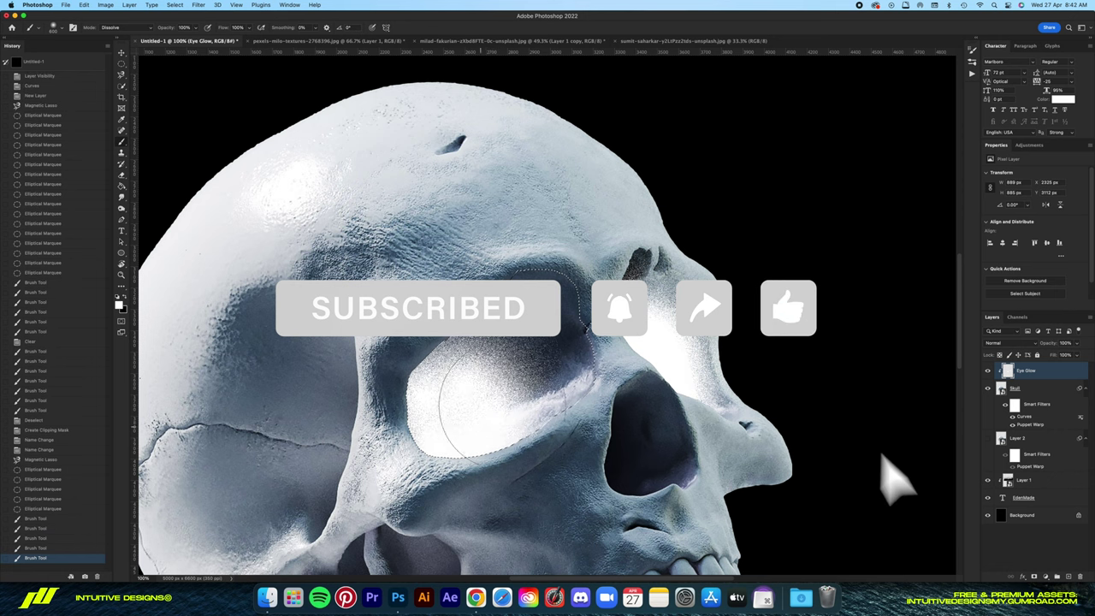
pyautogui.press('super+d')
pyautogui.press('super+minus')
pyautogui.press('super+minus')
pyautogui.press('super+minus')
pyautogui.press('super+1')
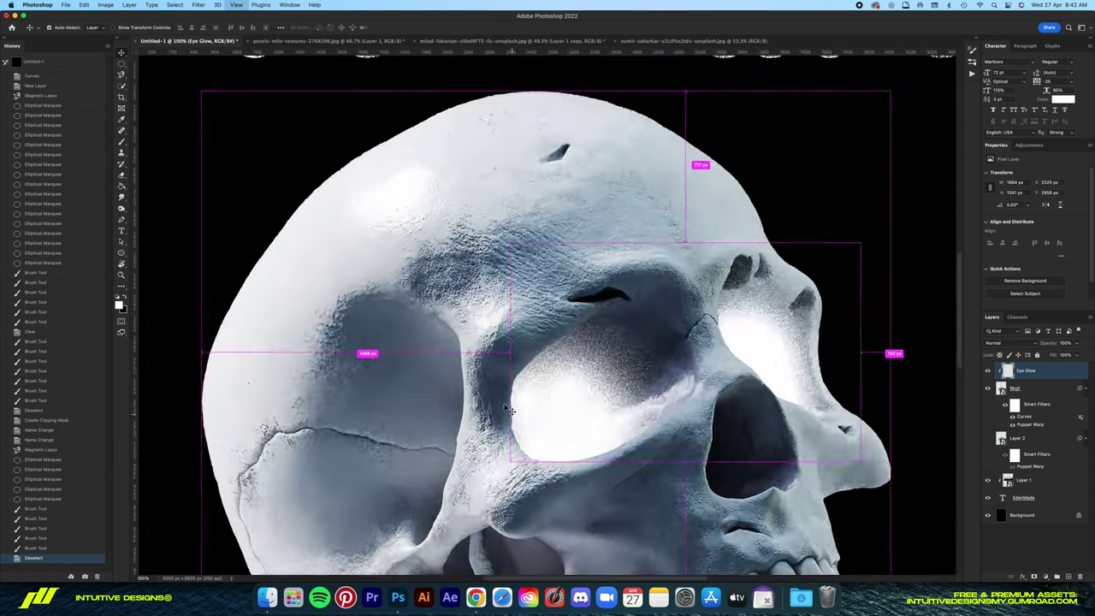
pyautogui.press('super+0')
# Restore the eye selection, add more speckled white glow, then deselect.
pyautogui.press('super+1')
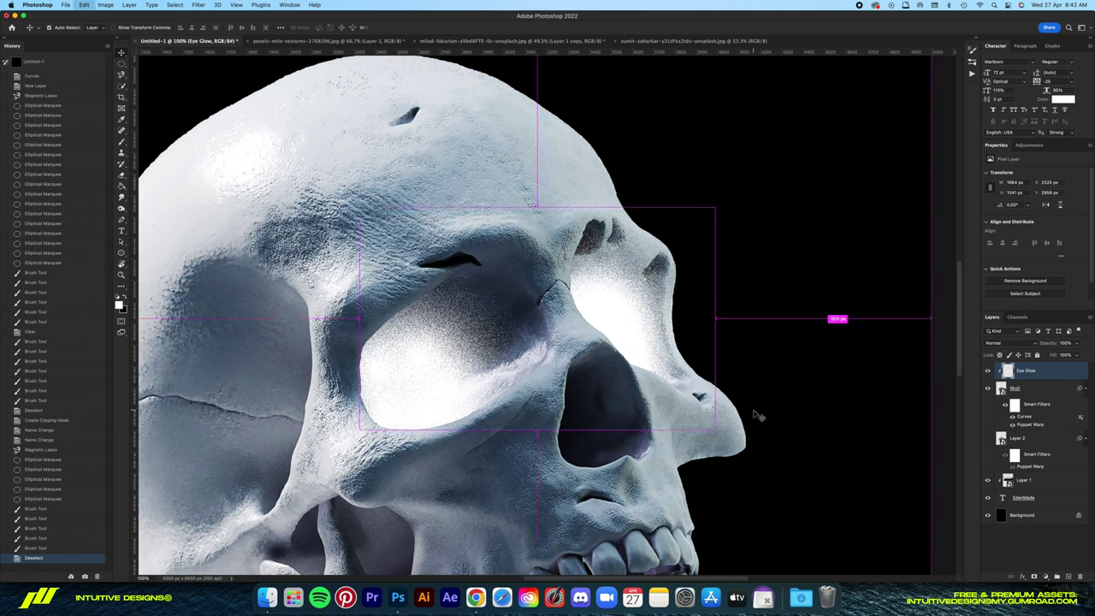
pyautogui.press('super+z')
pyautogui.press('b')
pyautogui.moveTo(392, 399); pyautogui.dragTo(424, 368)
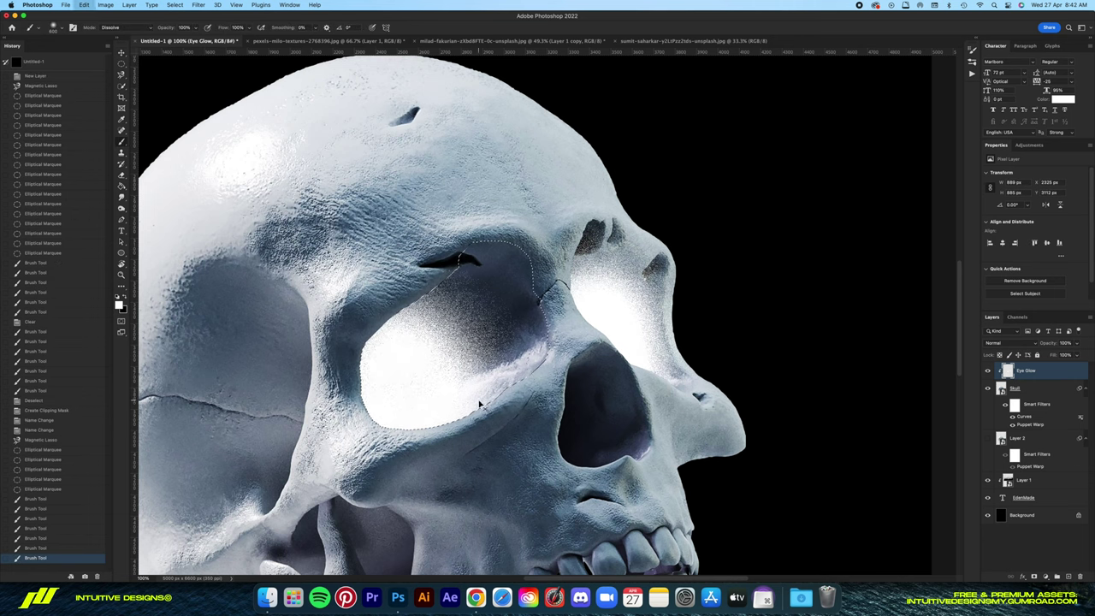
pyautogui.moveTo(411, 317); pyautogui.dragTo(453, 342)
pyautogui.press('super+d')
# Select the Skull layer and start a Selective Color adjustment on it.
pyautogui.press('super+0')
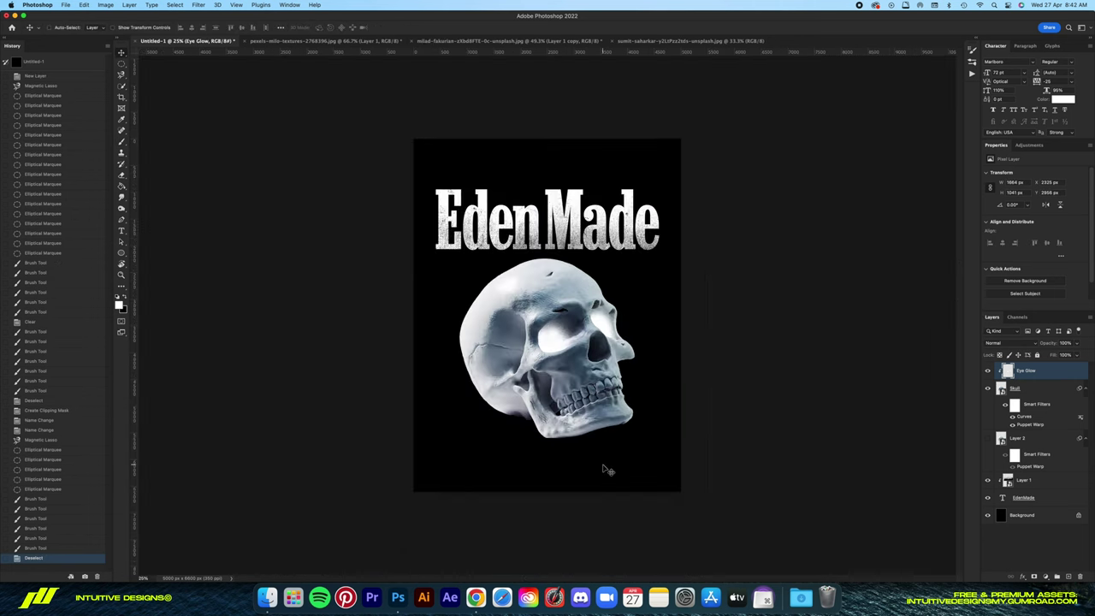
pyautogui.press('v')
pyautogui.press('super+plus')
pyautogui.press('super+0')
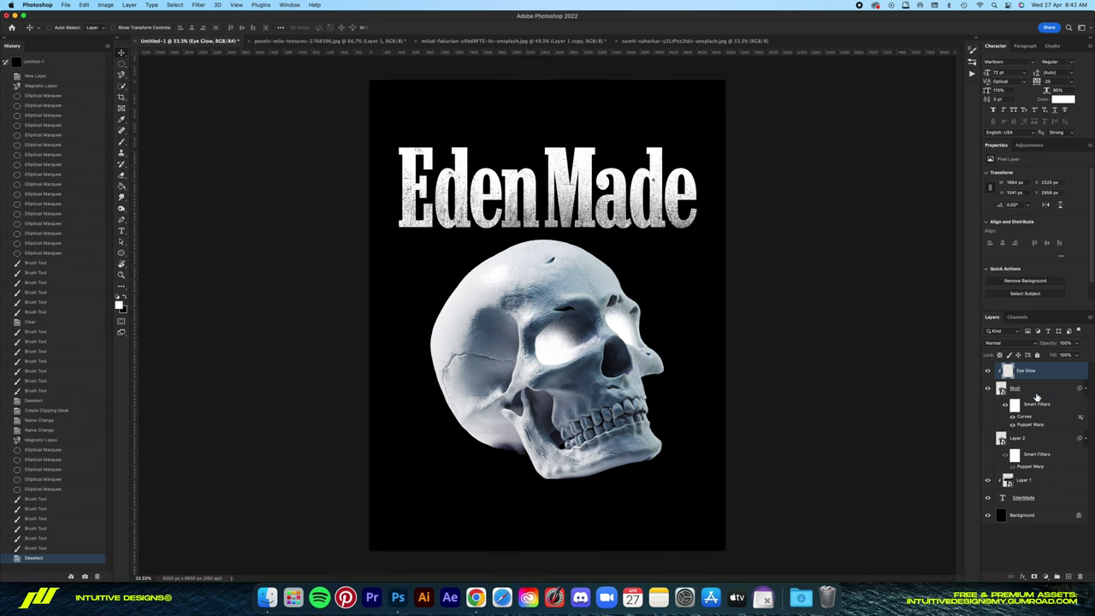
pyautogui.click(1037, 395)
pyautogui.click(106, 5)
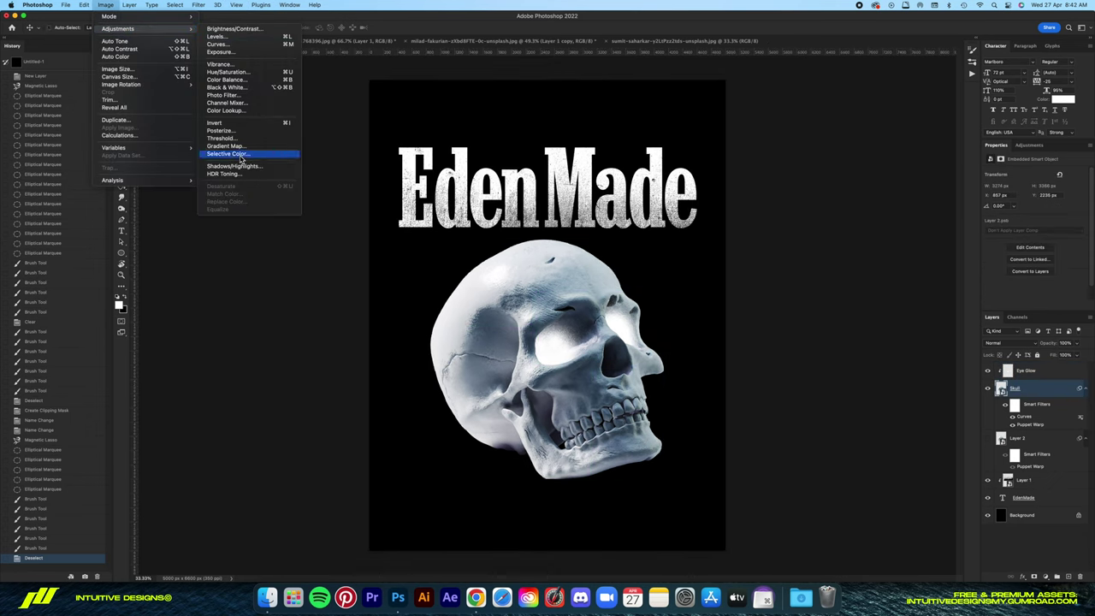
pyautogui.click(248, 156)
pyautogui.moveTo(578, 150); pyautogui.dragTo(915, 263)
# Set Blues magenta to +100, and Cyans magenta to -100 with black +100.
pyautogui.click(872, 292)
pyautogui.click(855, 334)
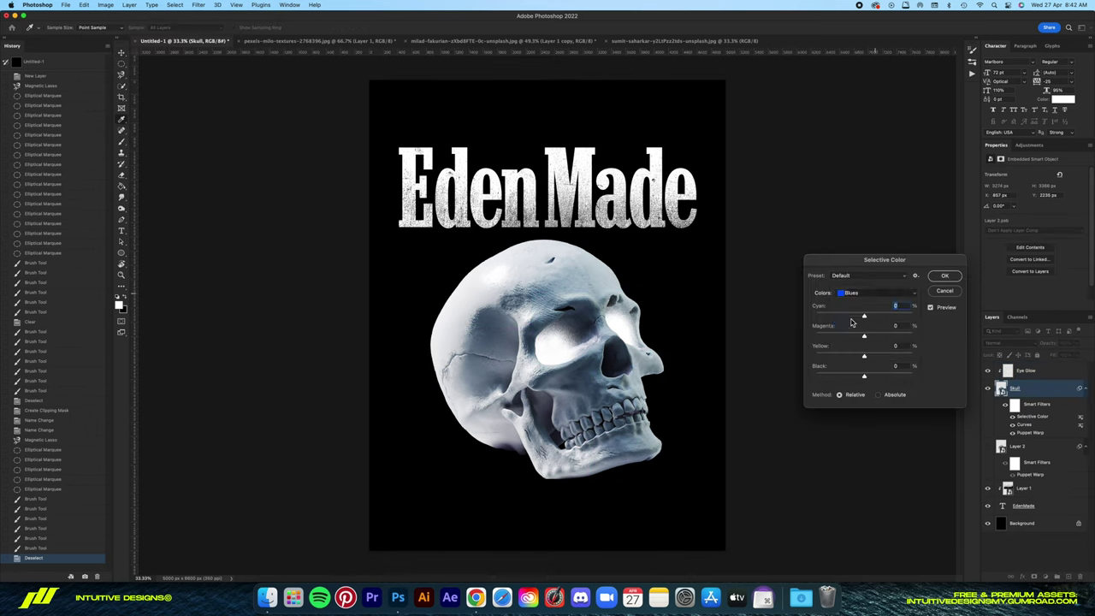
pyautogui.moveTo(826, 338); pyautogui.dragTo(952, 339)
pyautogui.press('Tab')
pyautogui.click(859, 293)
pyautogui.click(860, 284)
pyautogui.moveTo(854, 333); pyautogui.dragTo(819, 340)
pyautogui.moveTo(830, 379); pyautogui.dragTo(1012, 382)
# Add cyan and reduce yellow in the Neutrals, then apply the Selective Color.
pyautogui.click(873, 295)
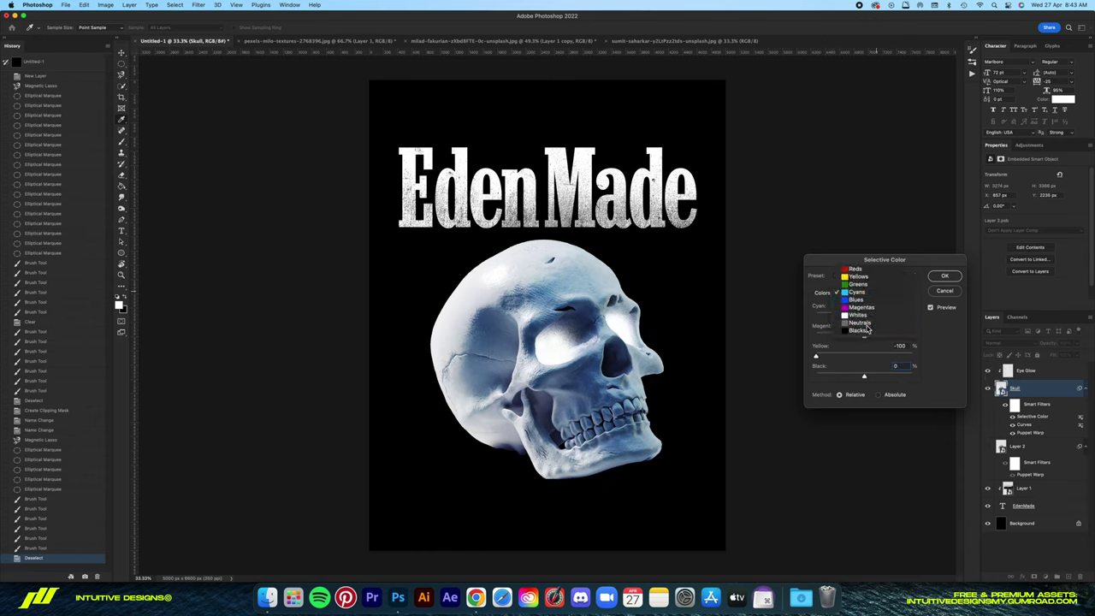
pyautogui.click(868, 326)
pyautogui.moveTo(864, 316); pyautogui.dragTo(871, 319)
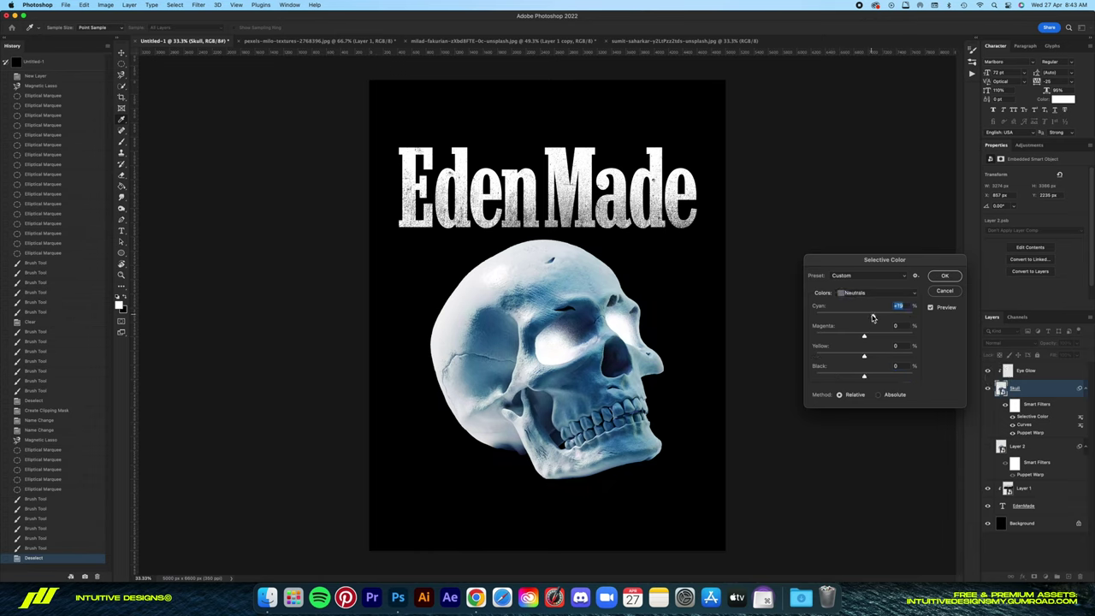
pyautogui.moveTo(864, 355)
pyautogui.mouseDown()
pyautogui.moveTo(852, 355)
pyautogui.moveTo(868, 378)
pyautogui.mouseUp()
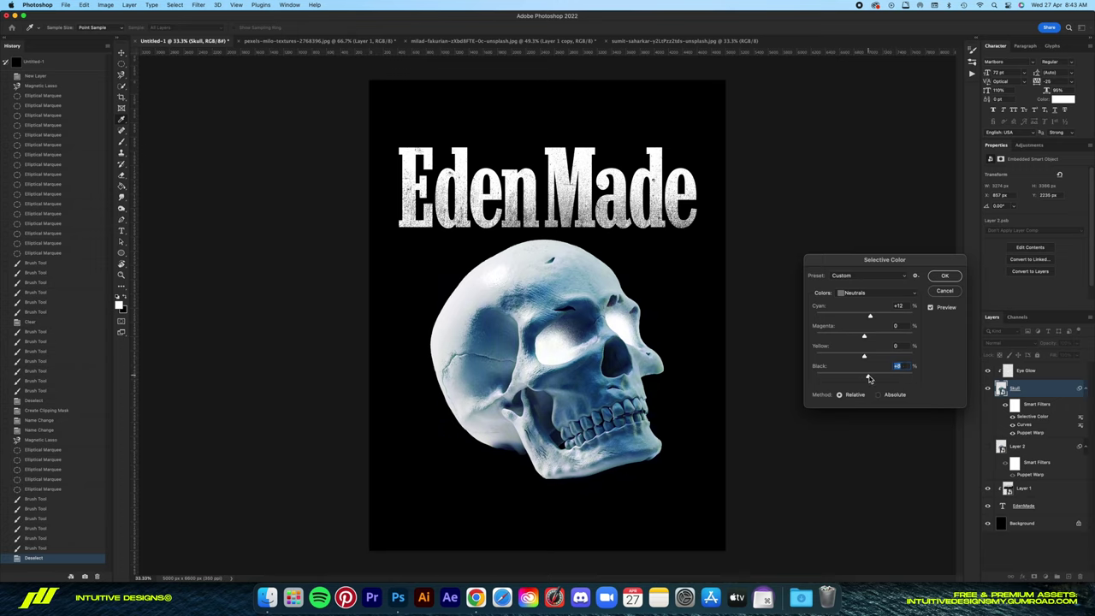
pyautogui.click(944, 276)
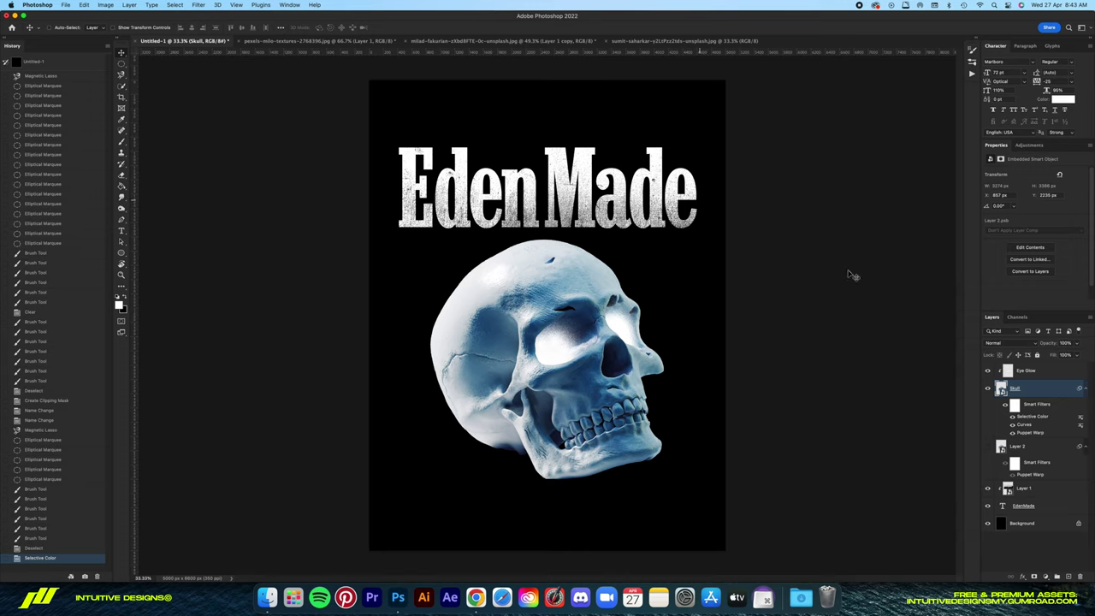
# Hide the Eye Glow and EdenMade layers and save the poster as vintage tee.psd.
pyautogui.click(988, 370)
pyautogui.click(988, 506)
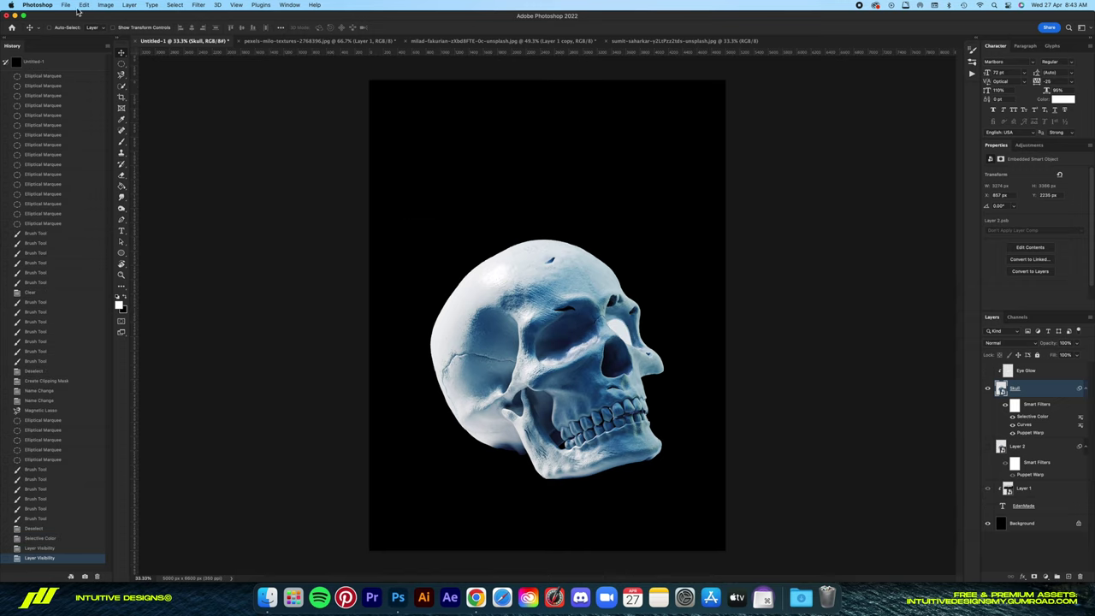
pyautogui.click(206, 4)
pyautogui.press('Escape')
pyautogui.press('super+s')
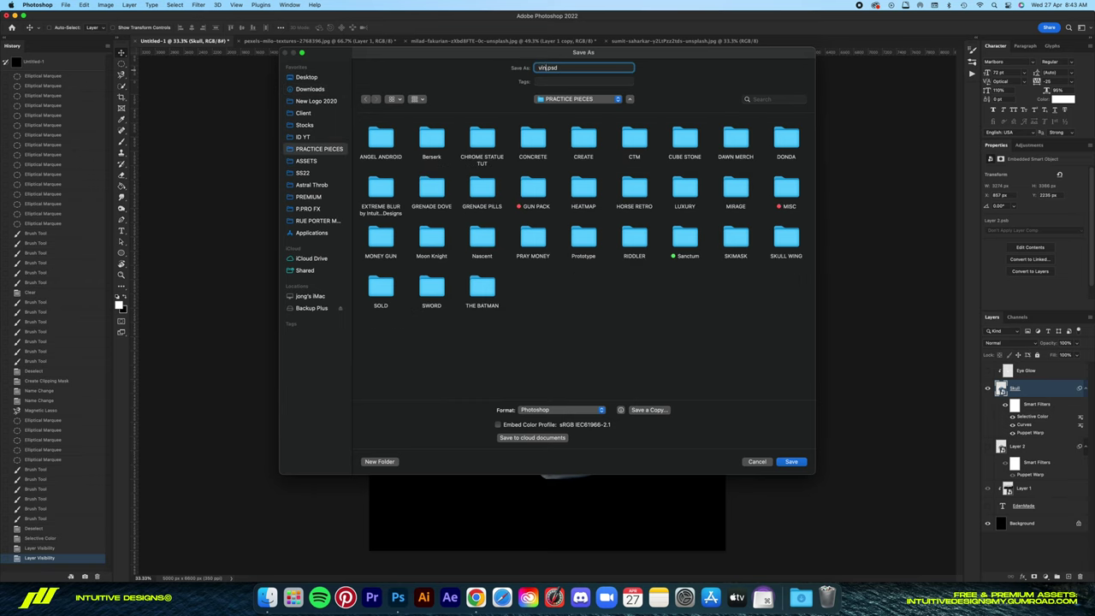
pyautogui.write('tage tee')
pyautogui.press('Return')
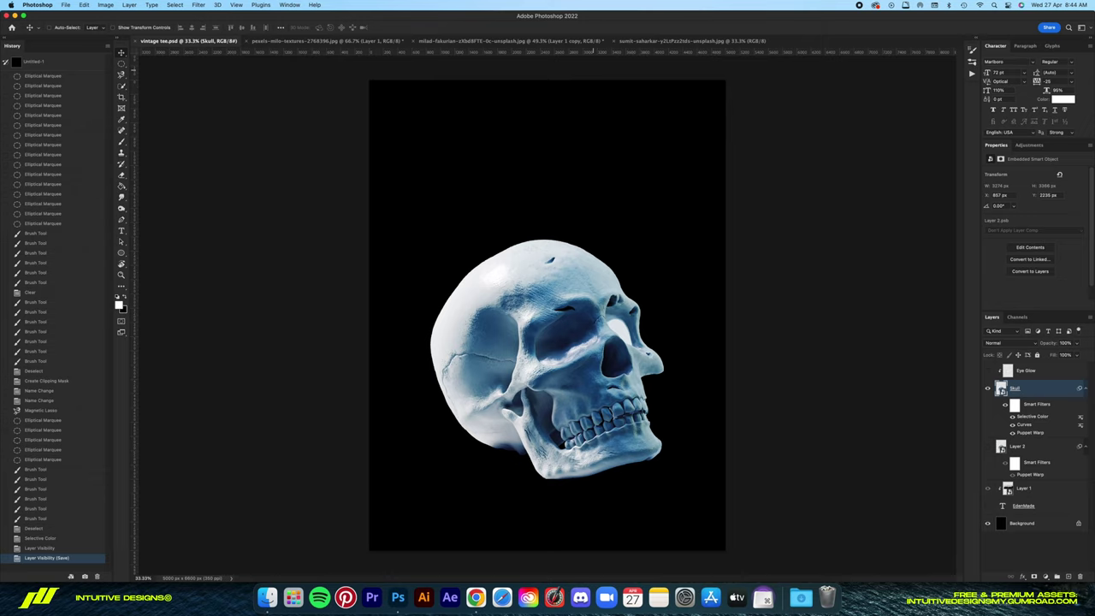
# Mask the Skull layer from a Shadows Color Range selection and invert the mask.
pyautogui.click(175, 4)
pyautogui.click(197, 89)
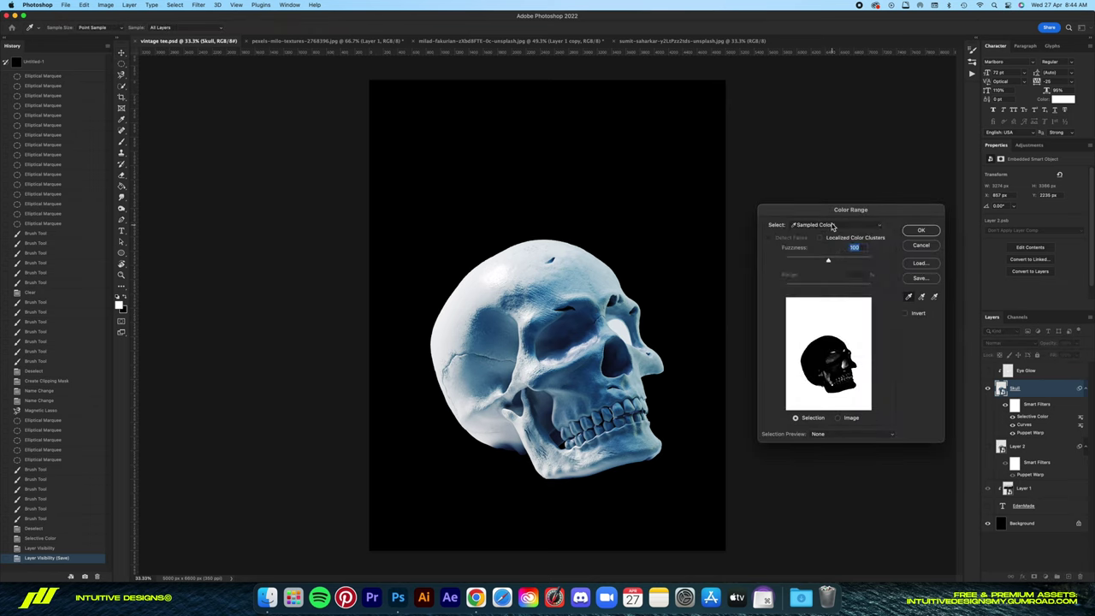
pyautogui.click(823, 225)
pyautogui.click(844, 313)
pyautogui.moveTo(819, 288)
pyautogui.mouseDown()
pyautogui.moveTo(805, 288)
pyautogui.moveTo(826, 289)
pyautogui.mouseUp()
pyautogui.click(920, 230)
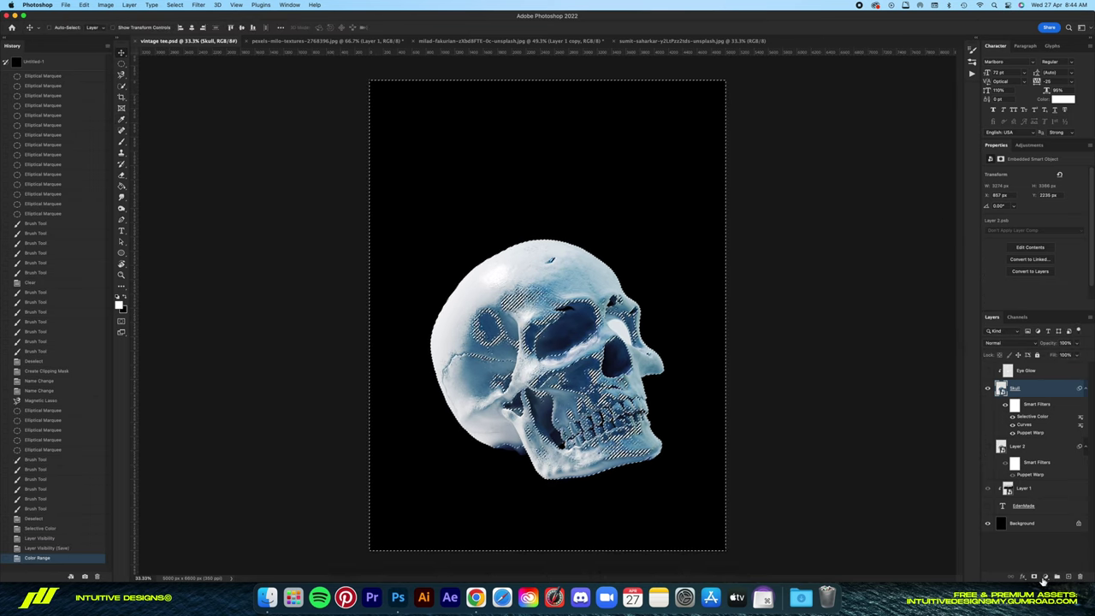
pyautogui.click(1034, 578)
pyautogui.hotkey('ctrl', 'i')
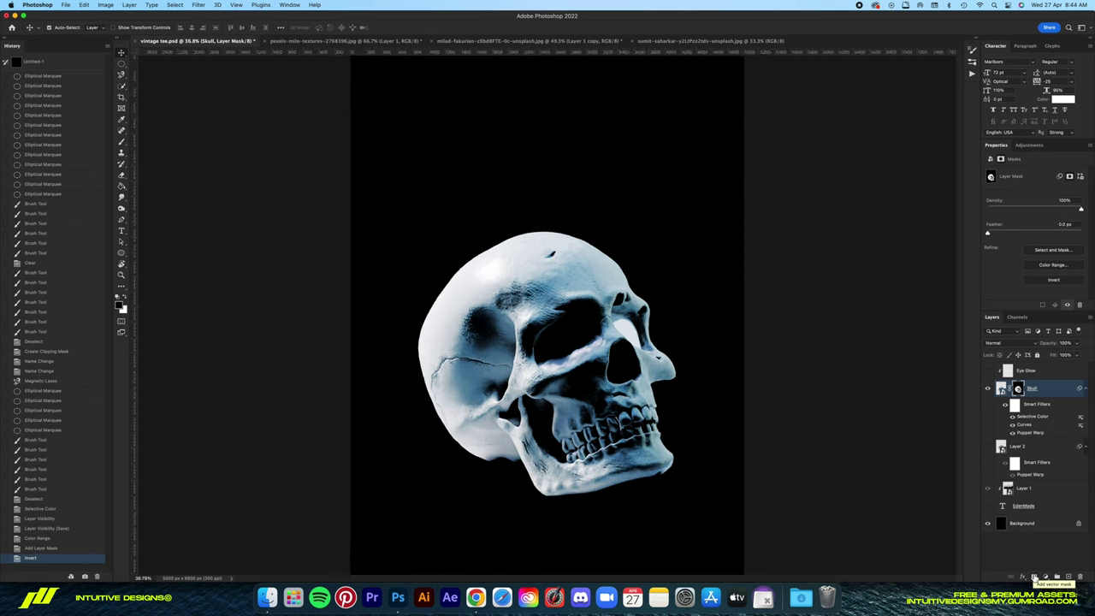
pyautogui.hotkey('ctrl', '+')
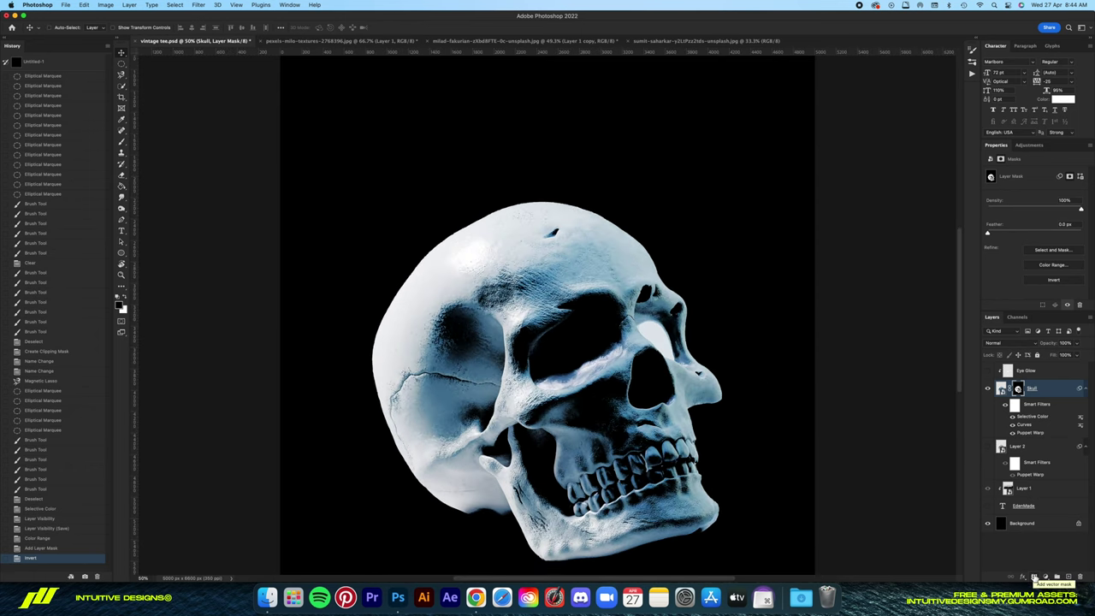
pyautogui.click(1001, 388)
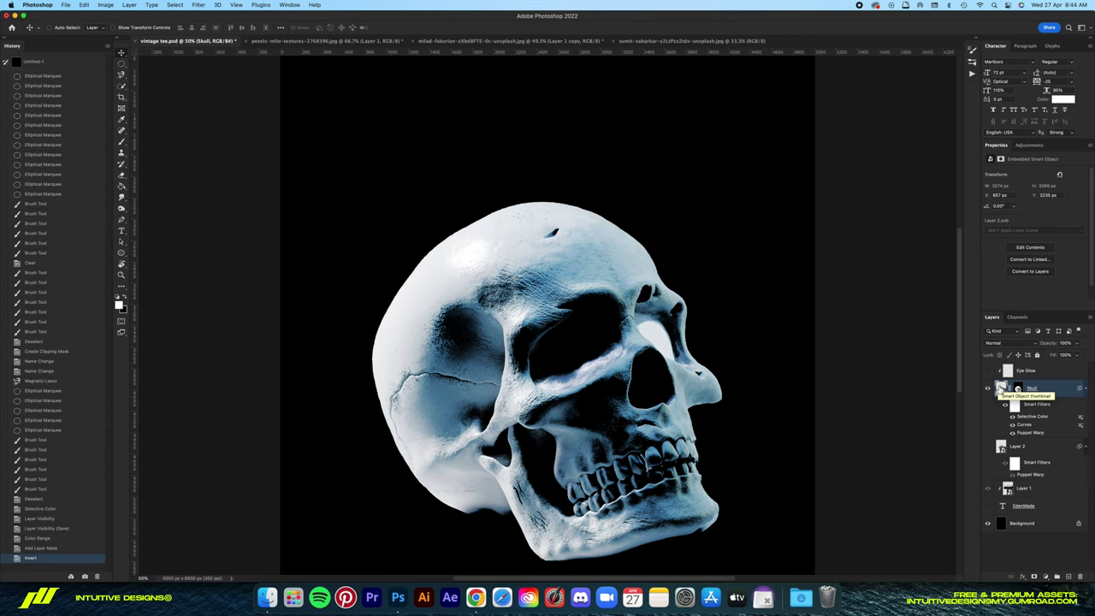
# Reselect shadows at range 130 and darken the left eye socket, then revert that painting.
pyautogui.click(174, 4)
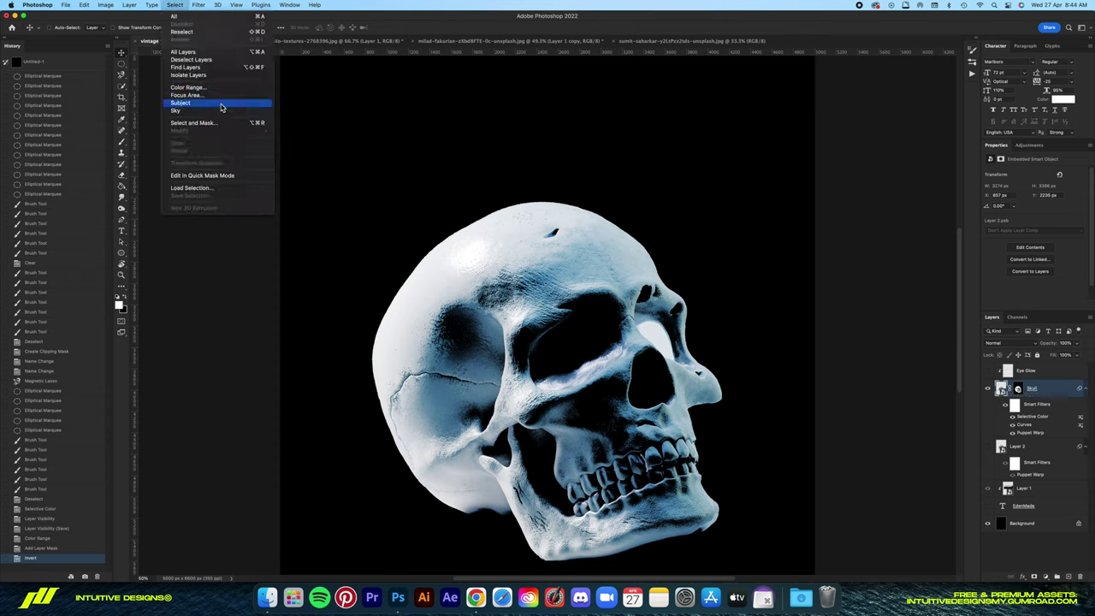
pyautogui.click(220, 103)
pyautogui.moveTo(817, 288); pyautogui.dragTo(830, 290)
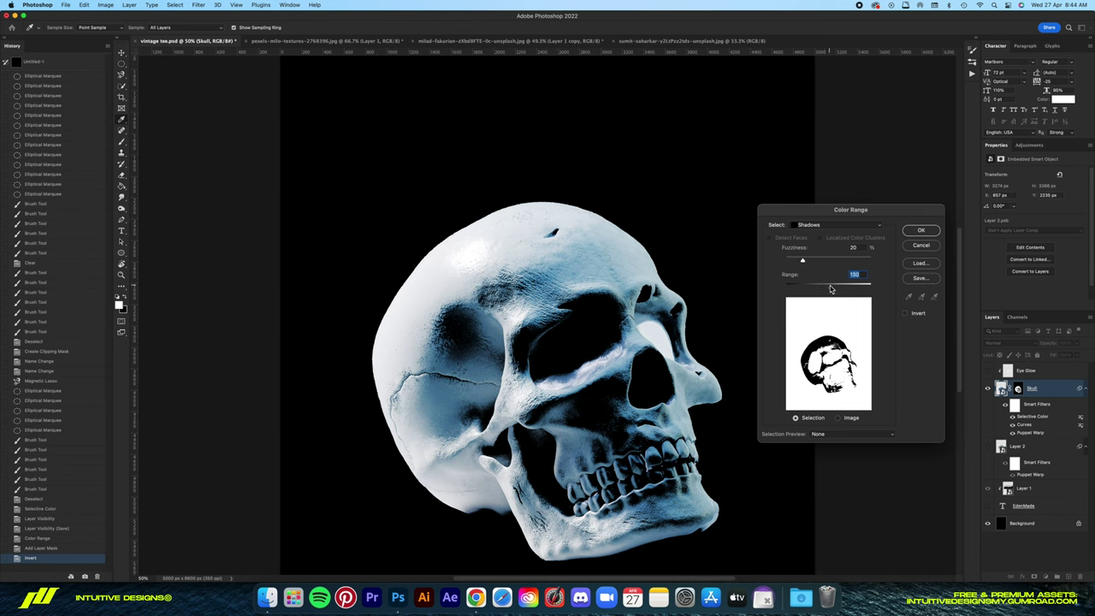
pyautogui.click(913, 233)
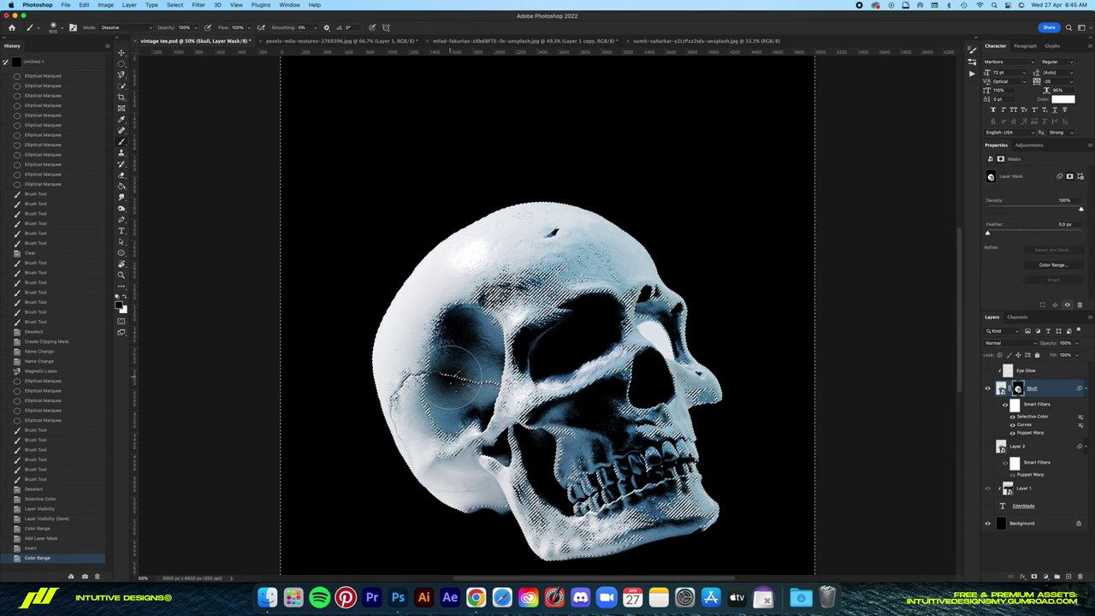
pyautogui.moveTo(458, 355); pyautogui.dragTo(429, 338)
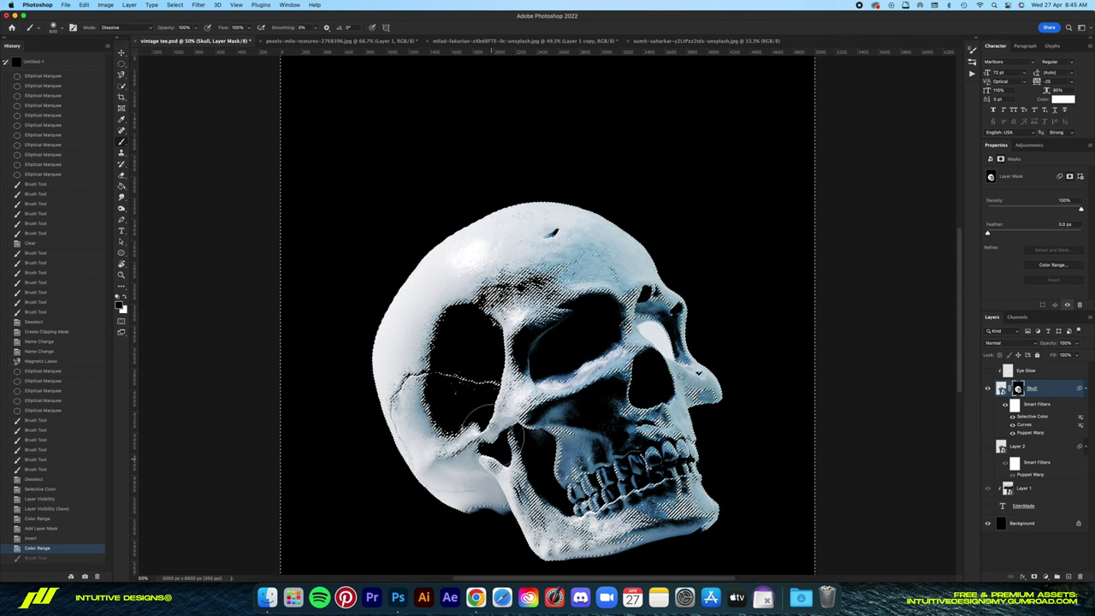
pyautogui.hotkey('ctrl', 'd')
pyautogui.press('v')
pyautogui.hotkey('ctrl', '0')
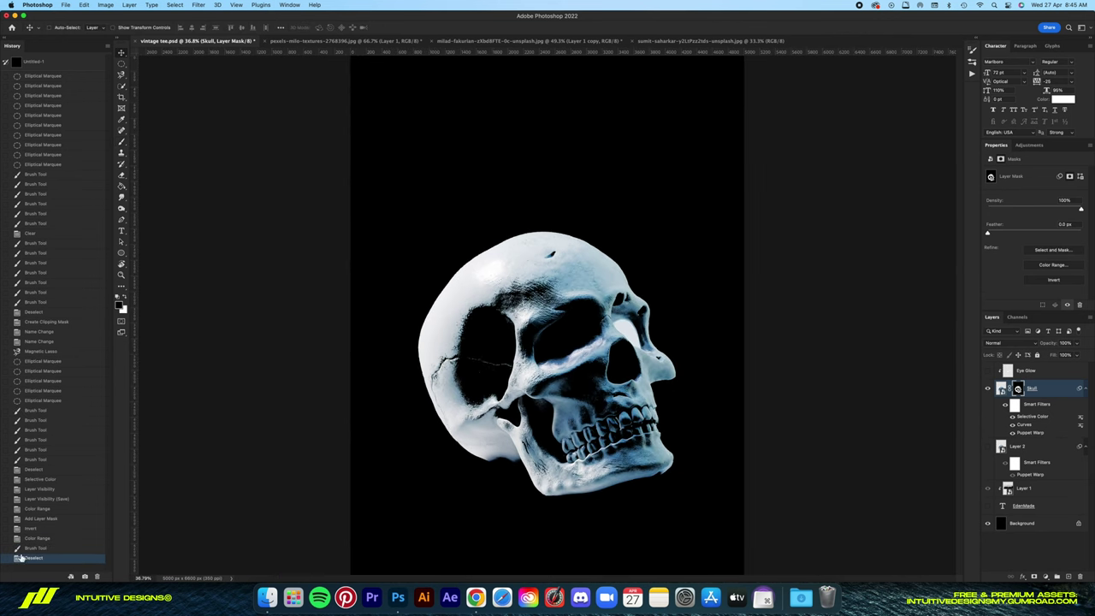
pyautogui.click(35, 529)
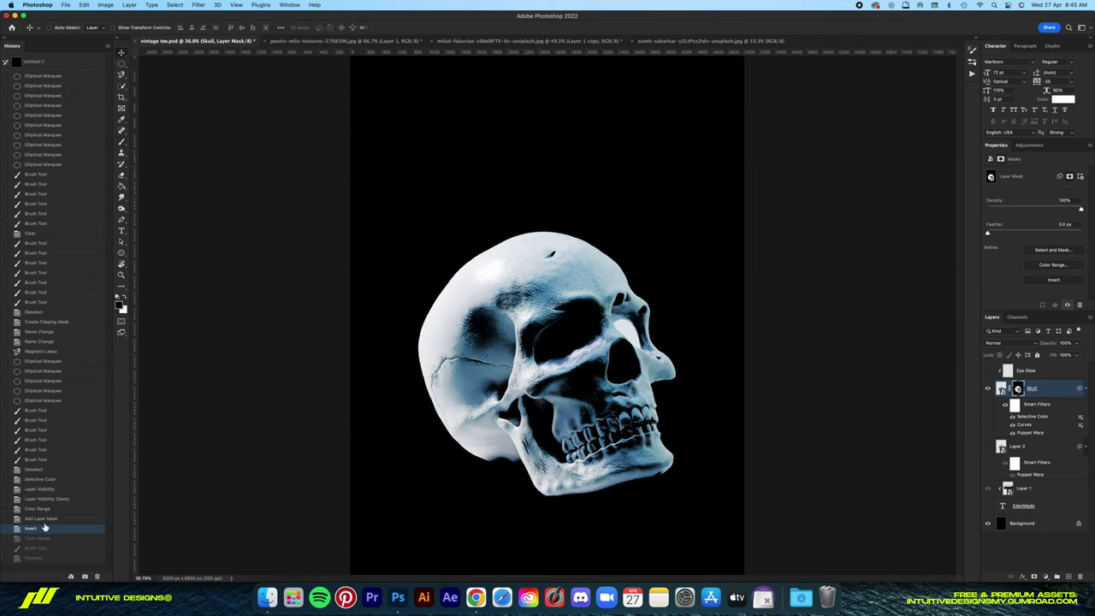
pyautogui.click(1001, 389)
# Reload the shadows selection and paint the left eye socket black with a Normal-mode brush.
pyautogui.click(152, 4)
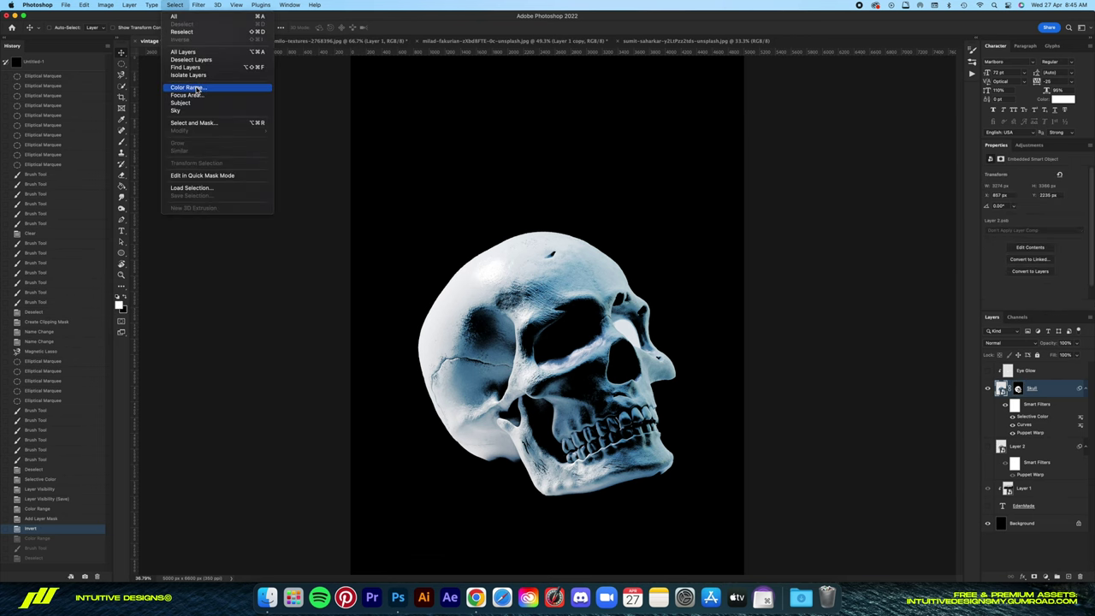
pyautogui.click(197, 88)
pyautogui.press('Return')
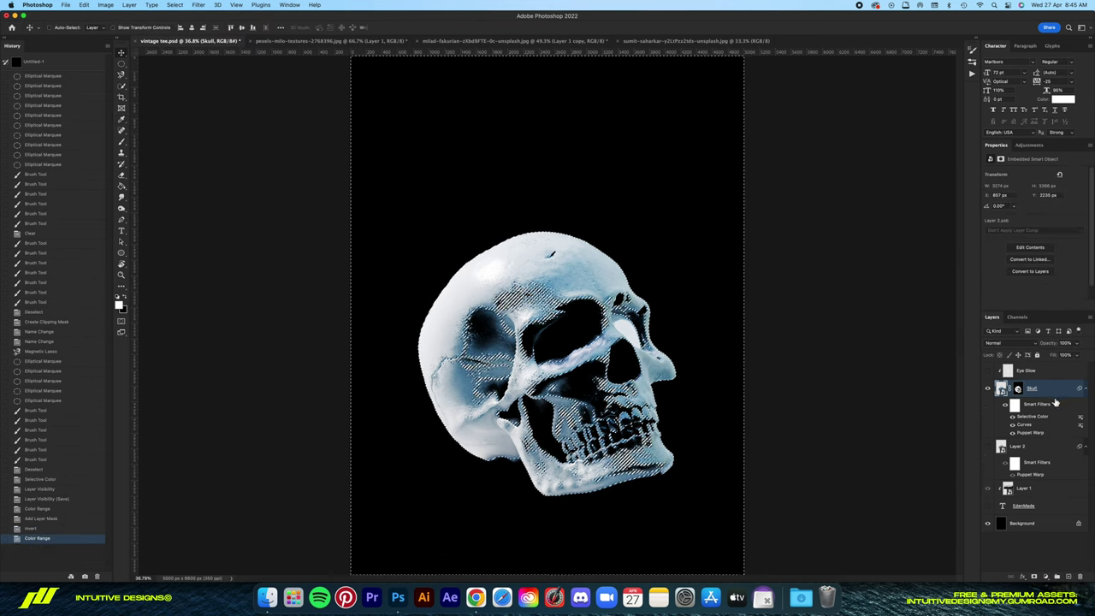
pyautogui.press('b')
pyautogui.rightClick(500, 344)
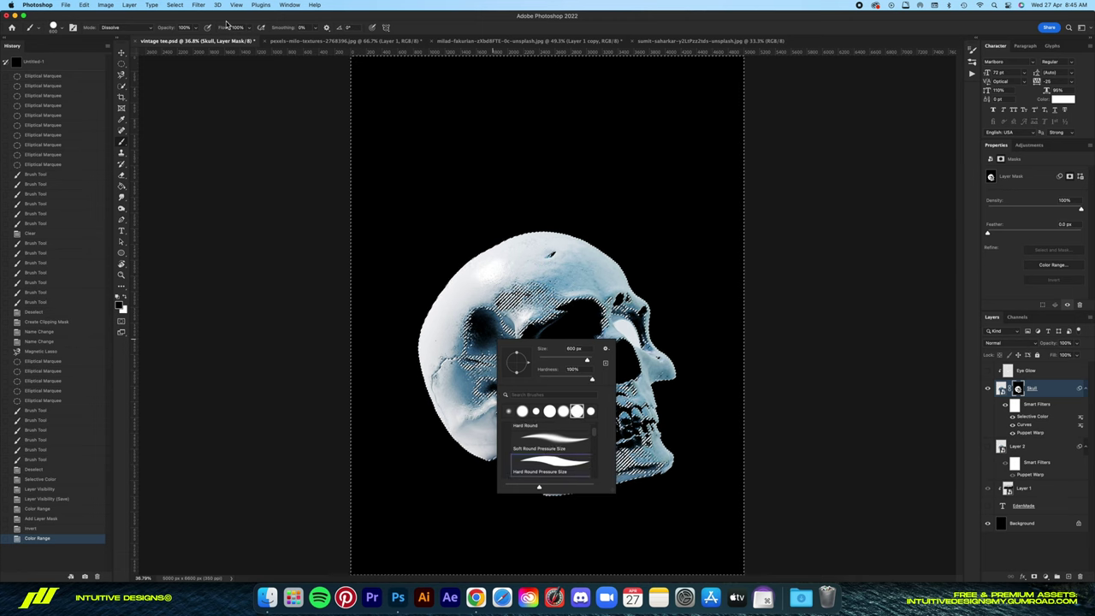
pyautogui.click(122, 27)
pyautogui.click(119, 50)
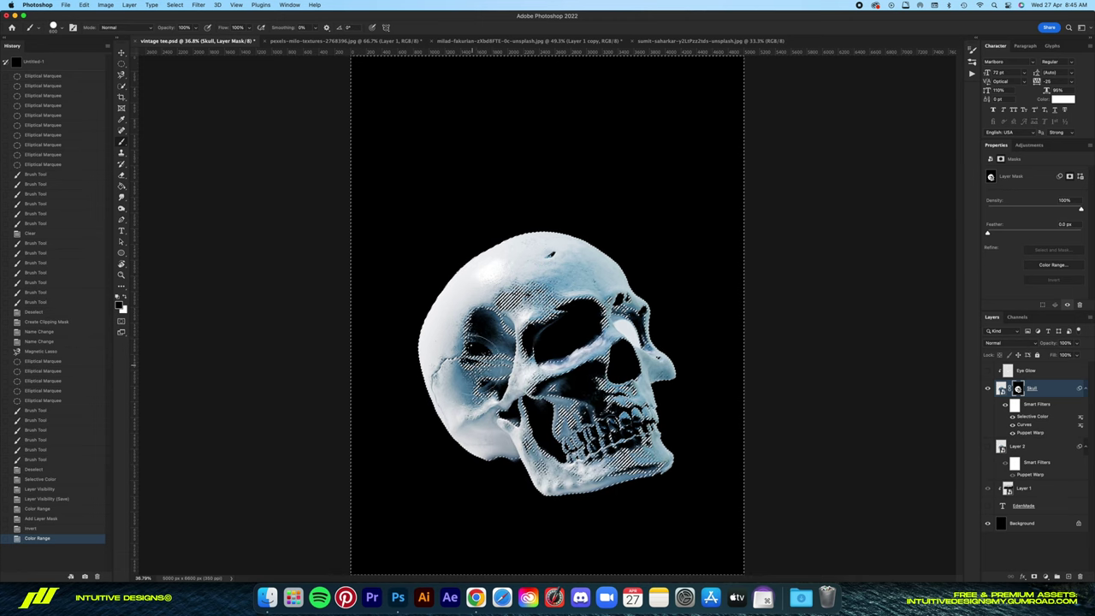
pyautogui.moveTo(487, 338); pyautogui.dragTo(469, 325)
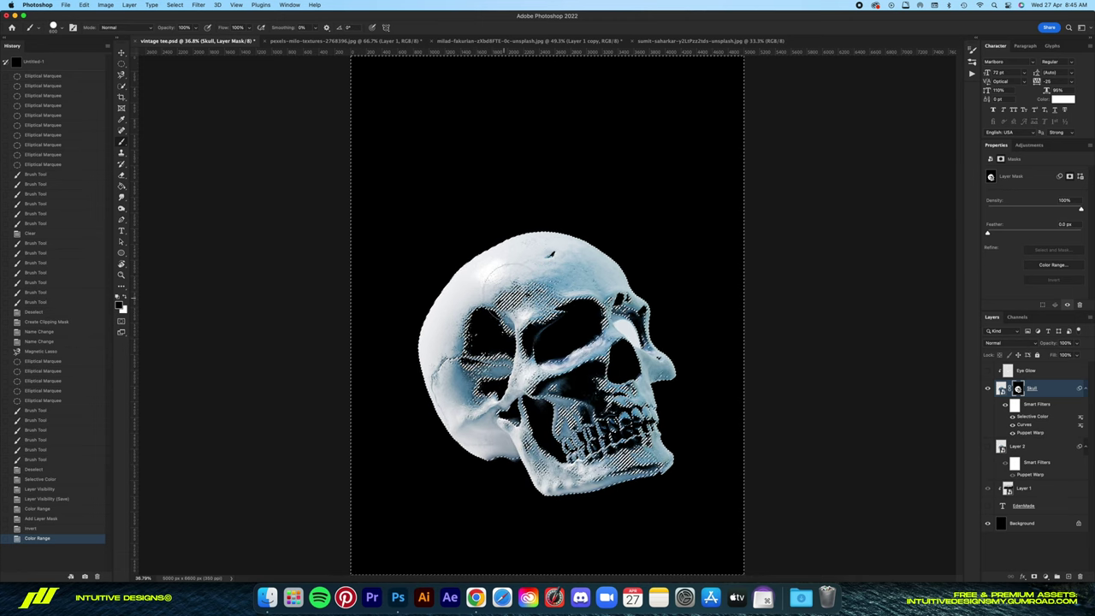
pyautogui.click(539, 261)
pyautogui.hotkey('ctrl', 'd')
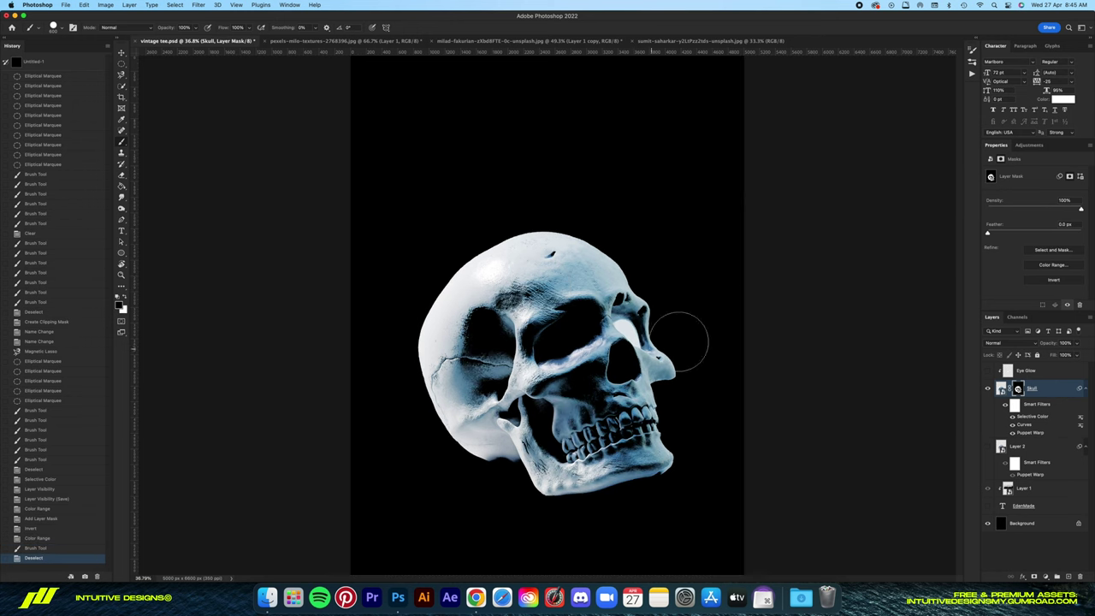
# Show the Eye Glow layer and mask it to the loaded skull selection.
pyautogui.press('v')
pyautogui.hotkey('ctrl', '-')
pyautogui.hotkey('ctrl', '1')
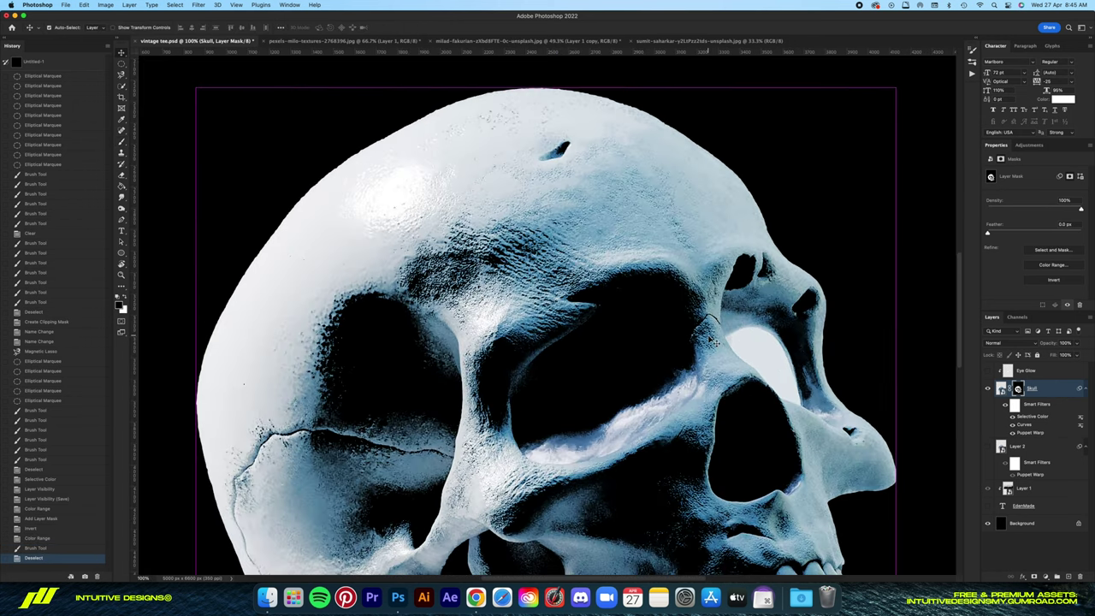
pyautogui.click(989, 372)
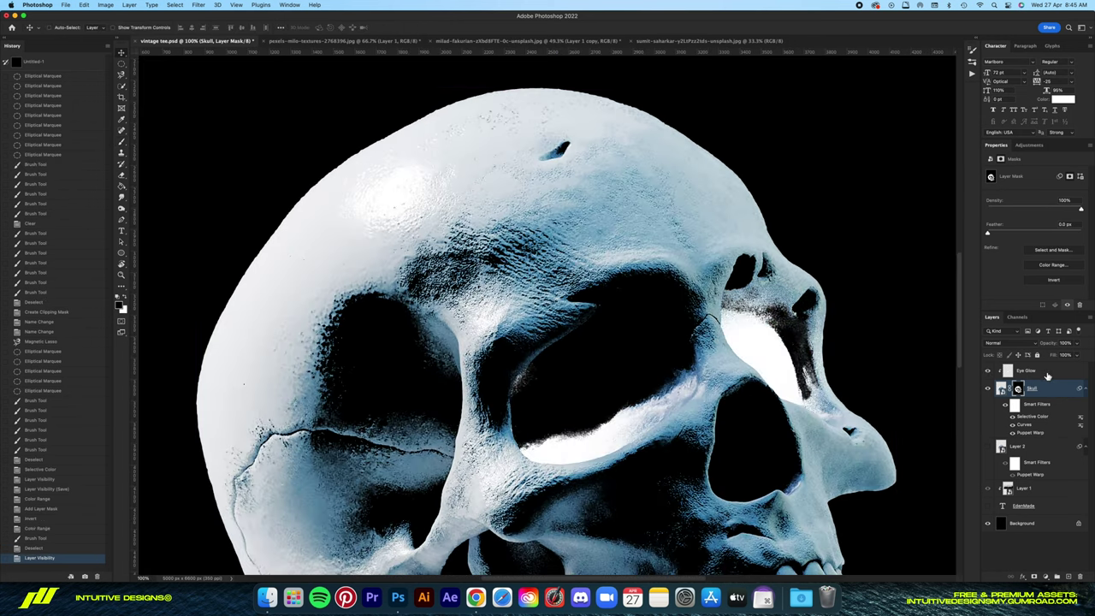
pyautogui.click(1031, 372)
pyautogui.keyDown('alt'); pyautogui.click(1044, 379); pyautogui.keyUp('alt')
pyautogui.keyDown('ctrl'); pyautogui.click(1004, 392); pyautogui.keyUp('ctrl')
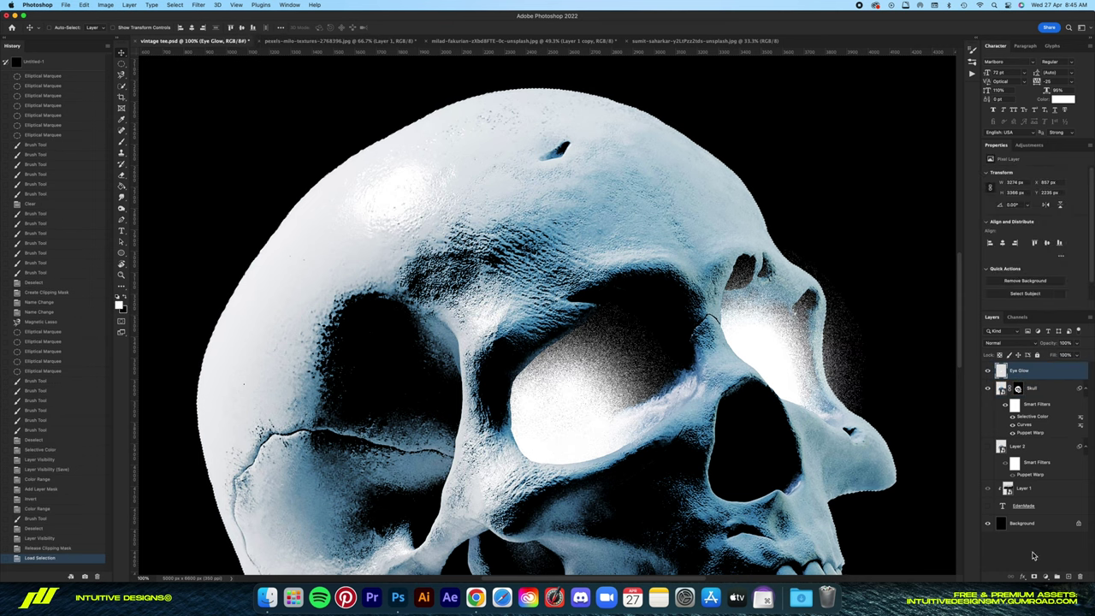
pyautogui.hotkey('ctrl', '0')
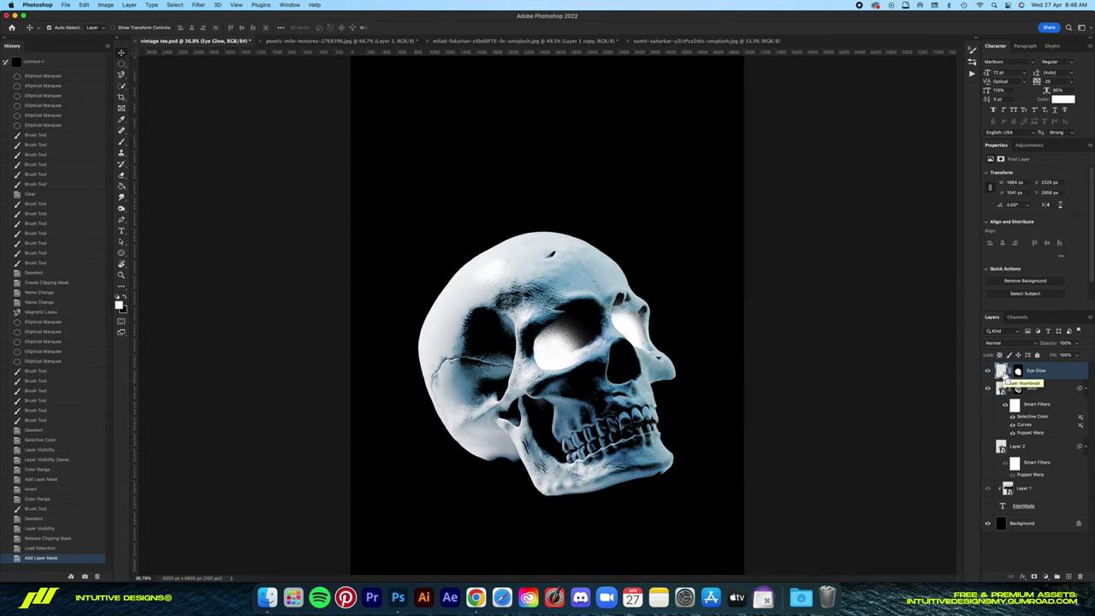
pyautogui.hotkey('ctrl', '1')
# Add a bright orange Color Overlay effect to the Eye Glow layer.
pyautogui.click(1023, 576)
pyautogui.click(1053, 523)
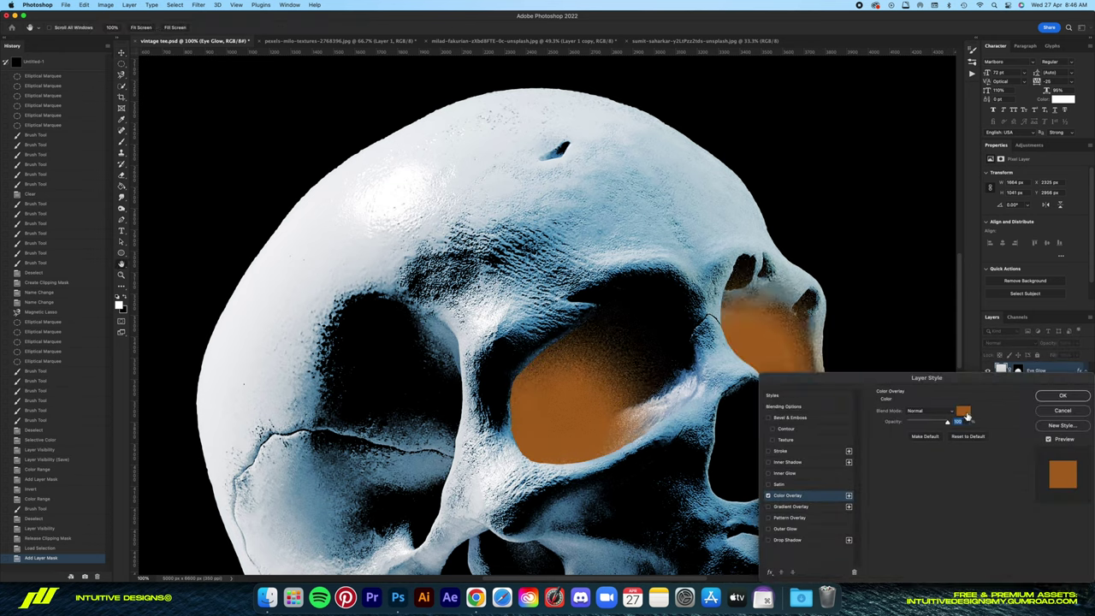
pyautogui.click(963, 413)
pyautogui.moveTo(744, 283); pyautogui.dragTo(883, 249)
pyautogui.moveTo(898, 369); pyautogui.dragTo(899, 368)
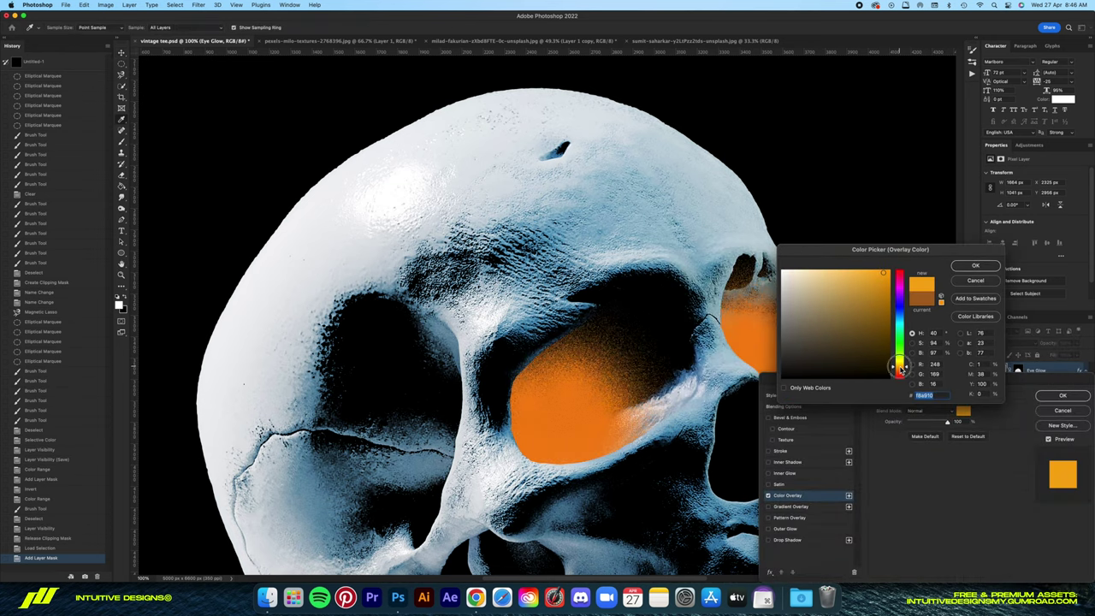
pyautogui.click(976, 265)
pyautogui.click(1063, 396)
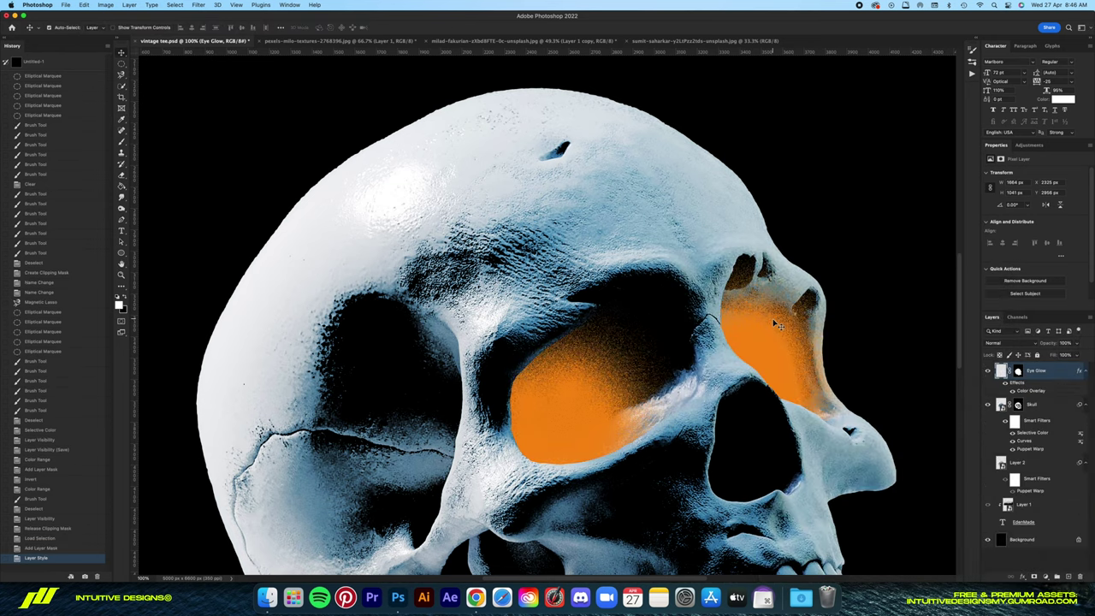
pyautogui.hotkey('ctrl', '0')
pyautogui.hotkey('ctrl', '-')
pyautogui.hotkey('ctrl', '-')
pyautogui.hotkey('ctrl', '-')
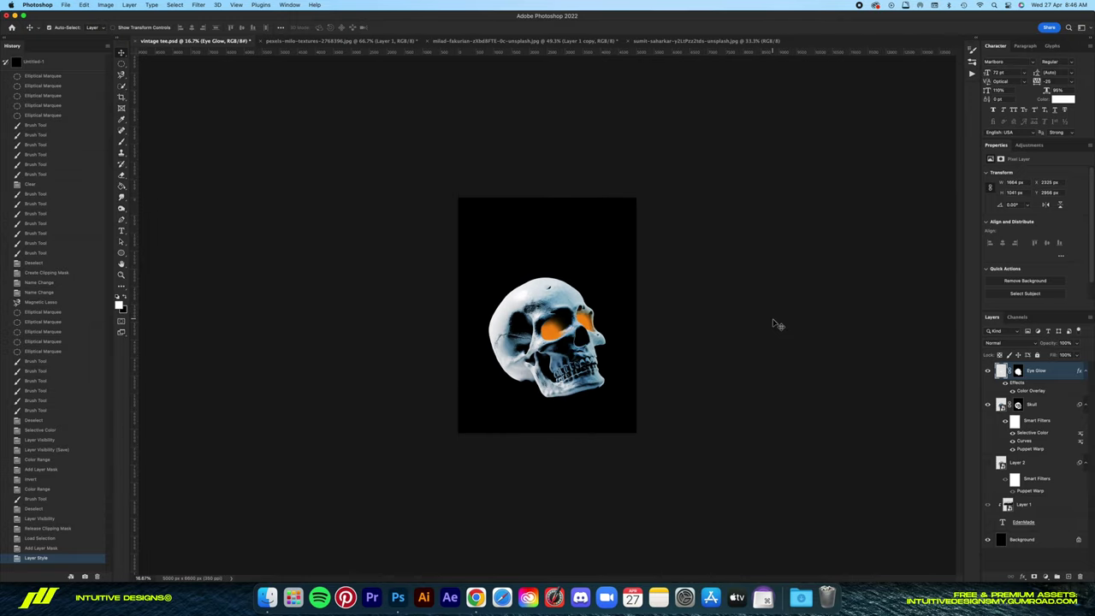
pyautogui.hotkey('ctrl', '+')
pyautogui.hotkey('ctrl', '+')
# Close the original skull photo without saving changes.
pyautogui.click(526, 40)
pyautogui.press('super+w')
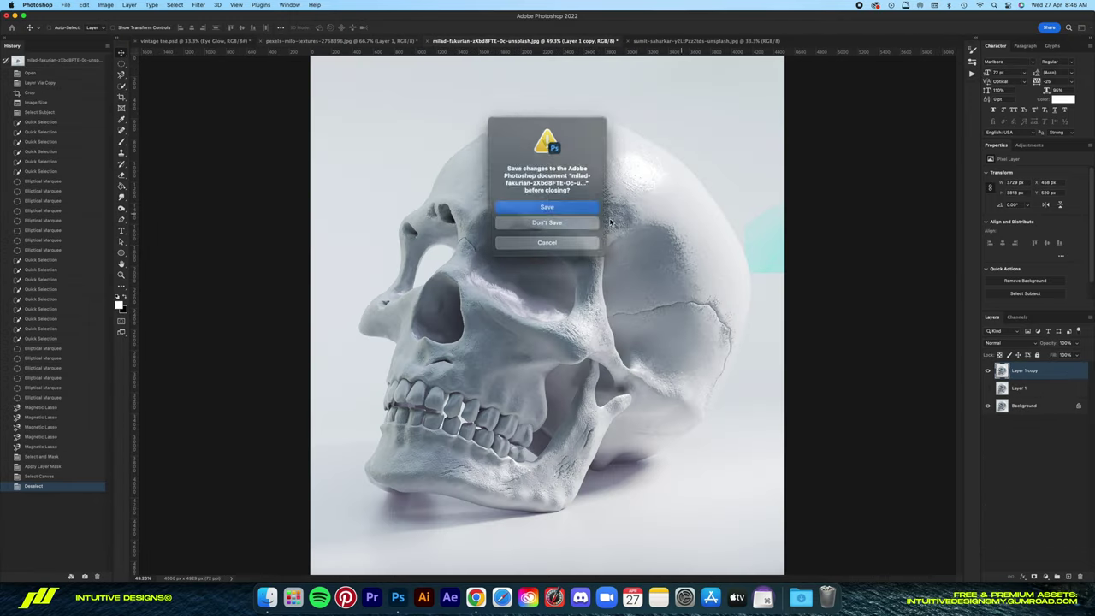
pyautogui.click(526, 261)
# Duplicate the flame photo's layer and resize the image to 4500 px wide.
pyautogui.click(505, 40)
pyautogui.hotkey('ctrl', 'j')
pyautogui.click(105, 5)
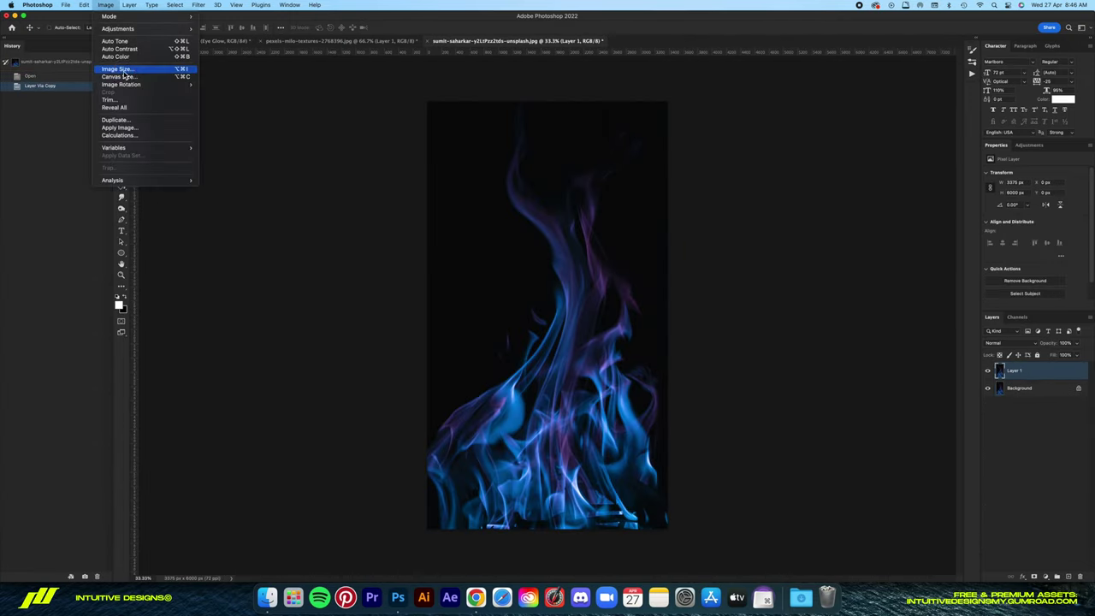
pyautogui.click(120, 67)
pyautogui.write('4500')
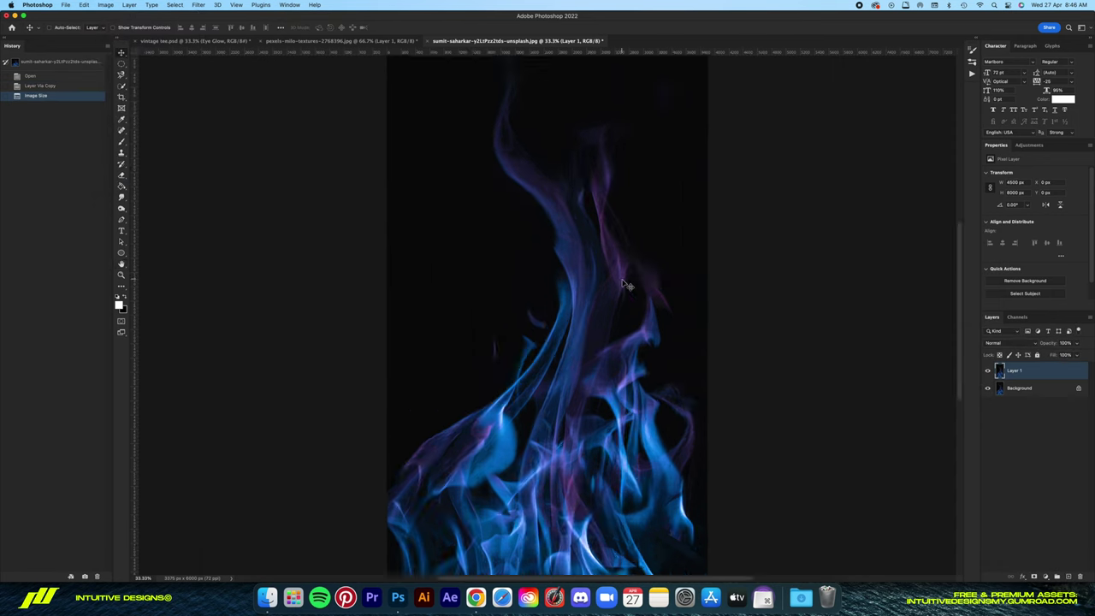
# Select the bright flames with Color Range set to Highlights, widening the range slightly.
pyautogui.click(175, 4)
pyautogui.click(188, 85)
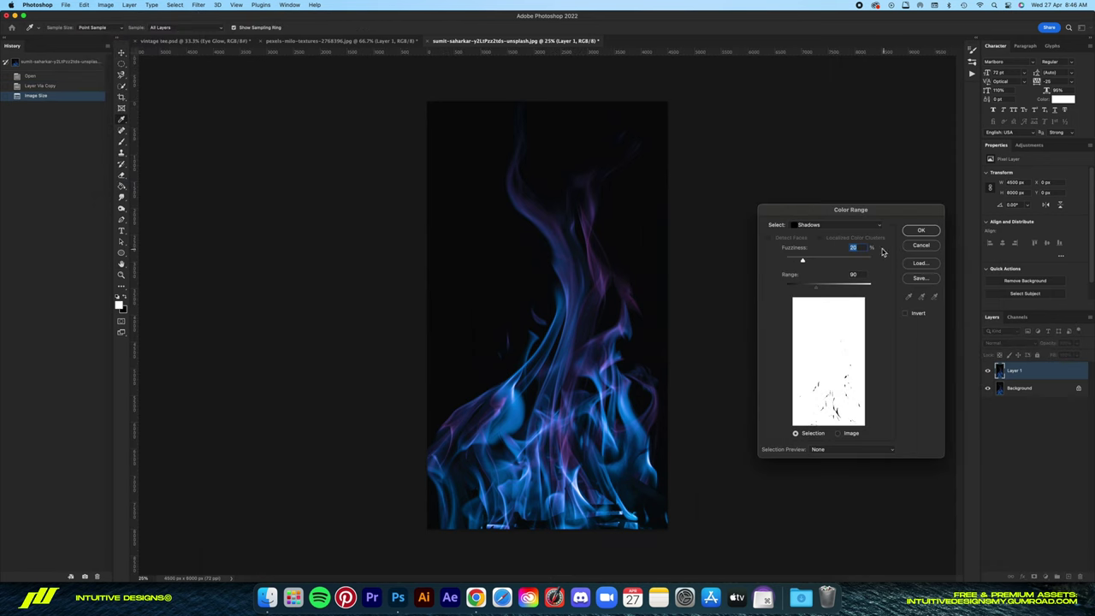
pyautogui.click(835, 224)
pyautogui.click(813, 209)
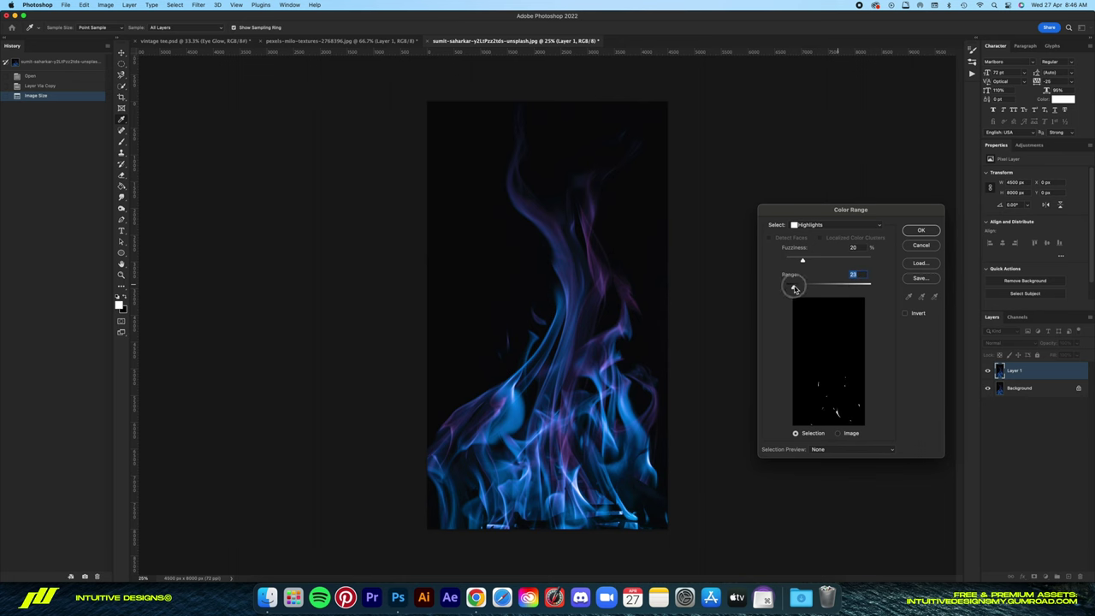
pyautogui.moveTo(794, 288); pyautogui.dragTo(802, 289)
pyautogui.click(921, 230)
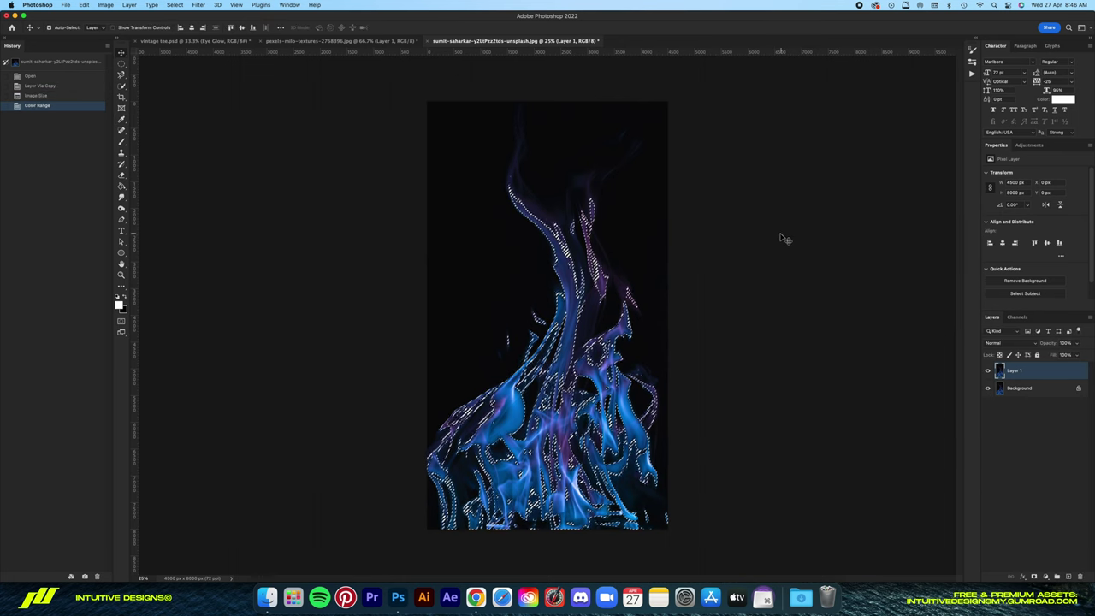
# Paste the flames into the vintage tee design above the skull as a smart object.
pyautogui.press('cmd+c')
pyautogui.click(195, 41)
pyautogui.press('cmd+v')
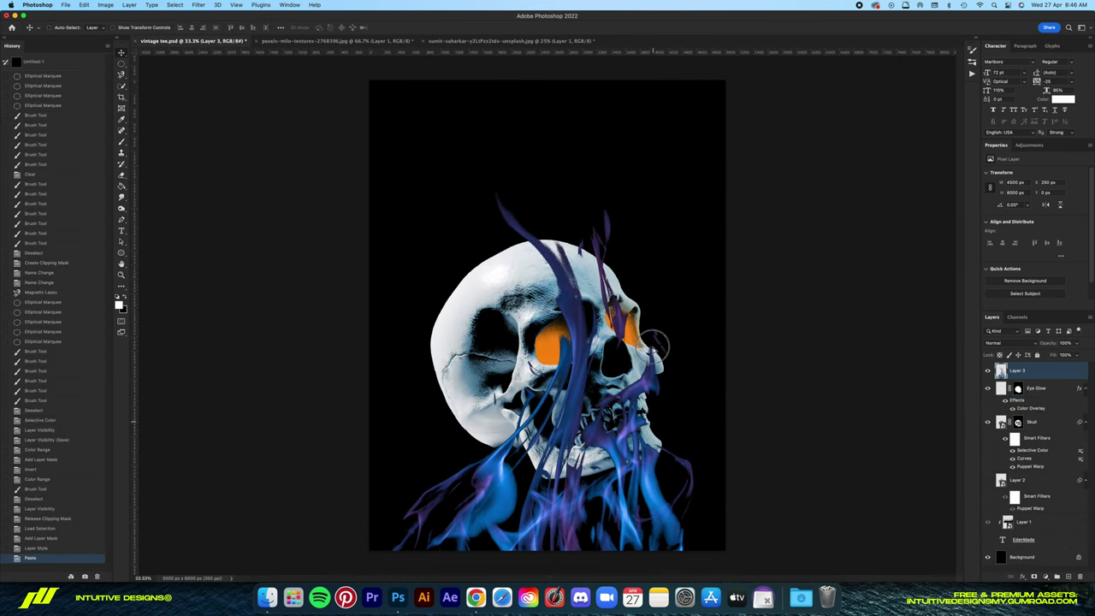
pyautogui.moveTo(654, 346); pyautogui.dragTo(649, 184)
pyautogui.click(1015, 344)
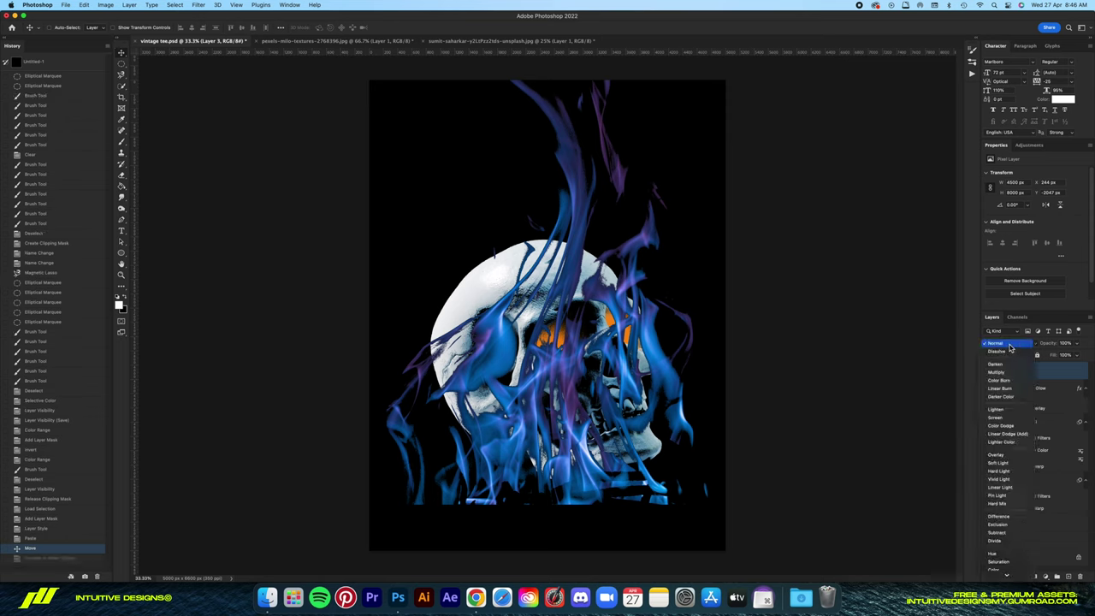
pyautogui.rightClick(1038, 370)
pyautogui.click(983, 289)
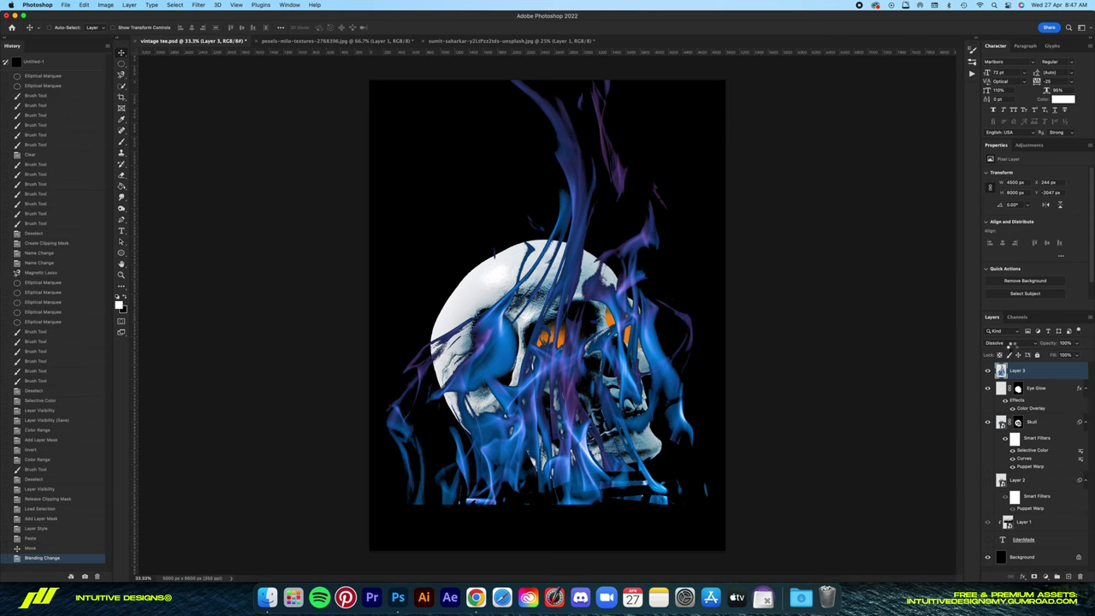
pyautogui.click(1009, 343)
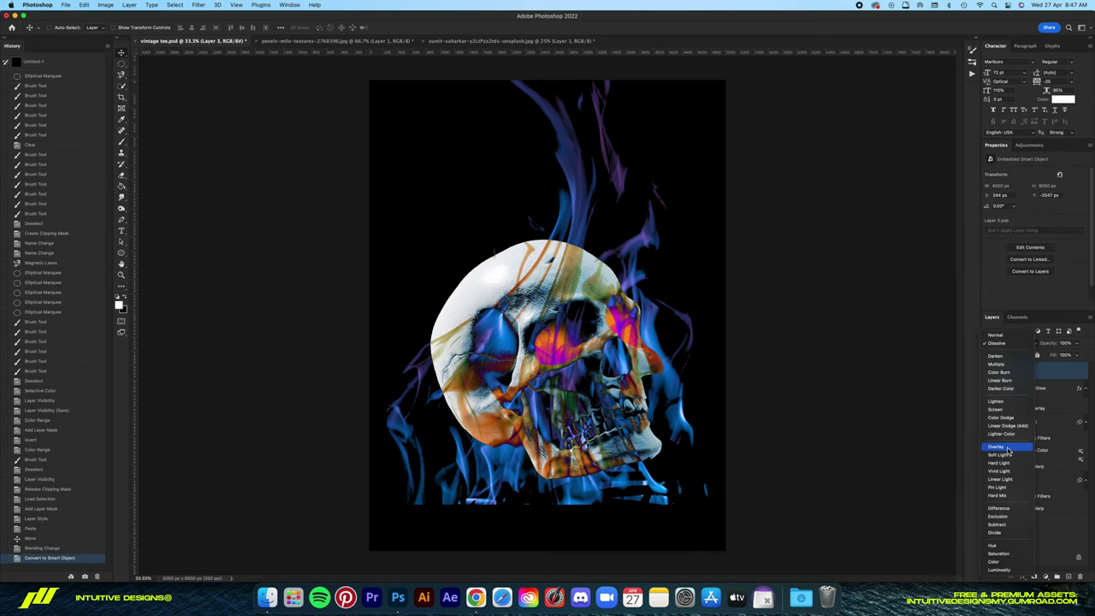
# Set the flames to Screen, flip them horizontally, and scale them to cover the skull.
pyautogui.click(996, 410)
pyautogui.hotkey('ctrl', '+')
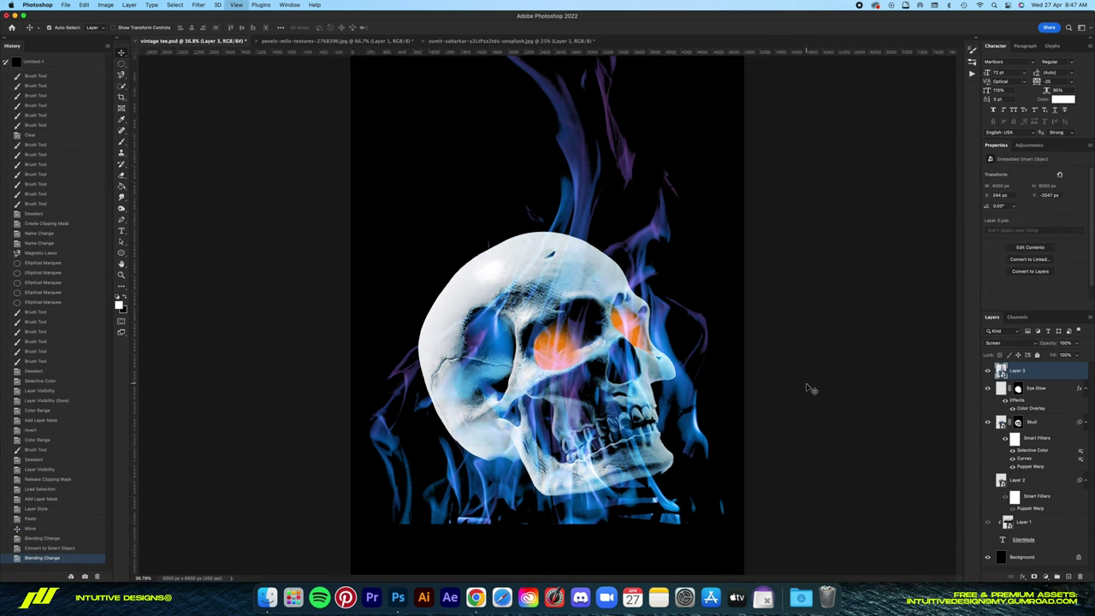
pyautogui.hotkey('ctrl', '-')
pyautogui.hotkey('ctrl', '-')
pyautogui.hotkey('ctrl', 't')
pyautogui.rightClick(565, 283)
pyautogui.click(599, 454)
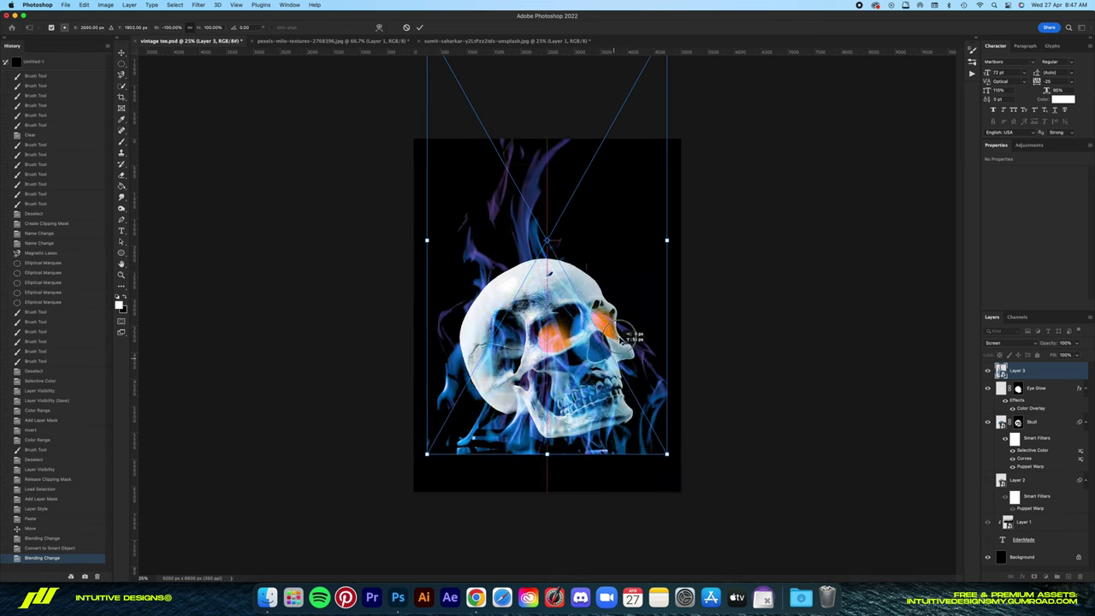
pyautogui.moveTo(647, 360)
pyautogui.mouseDown()
pyautogui.moveTo(638, 329)
pyautogui.moveTo(647, 338)
pyautogui.mouseUp()
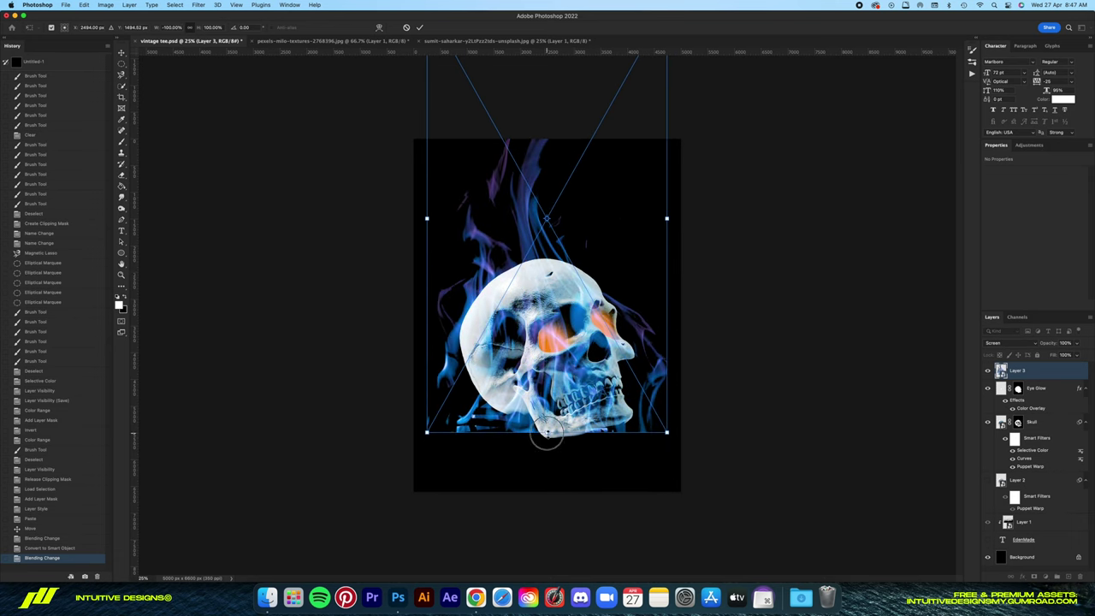
pyautogui.moveTo(547, 432)
pyautogui.mouseDown()
pyautogui.moveTo(589, 265)
pyautogui.moveTo(547, 402)
pyautogui.mouseUp()
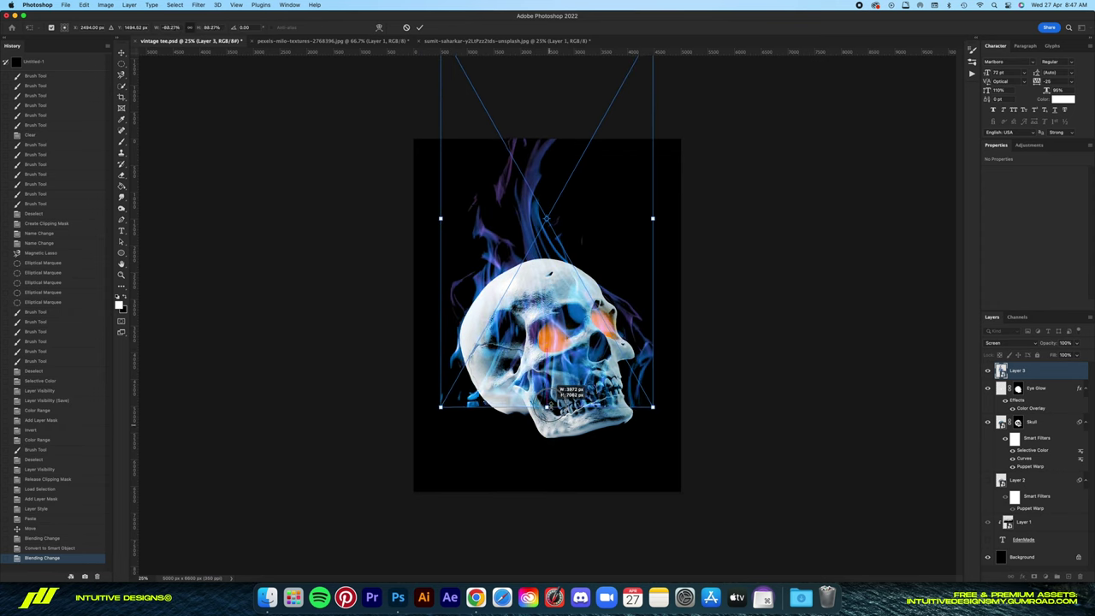
pyautogui.moveTo(548, 402); pyautogui.dragTo(537, 427)
# Warp the flames to curve around the skull and lean right over it.
pyautogui.rightClick(620, 385)
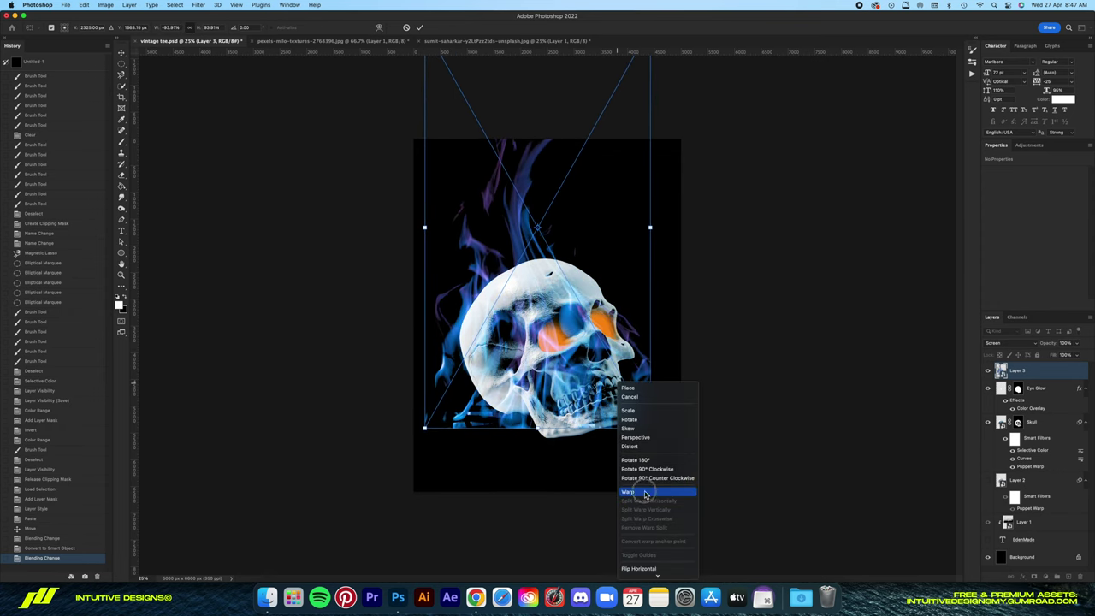
pyautogui.click(645, 493)
pyautogui.moveTo(427, 367); pyautogui.dragTo(454, 323)
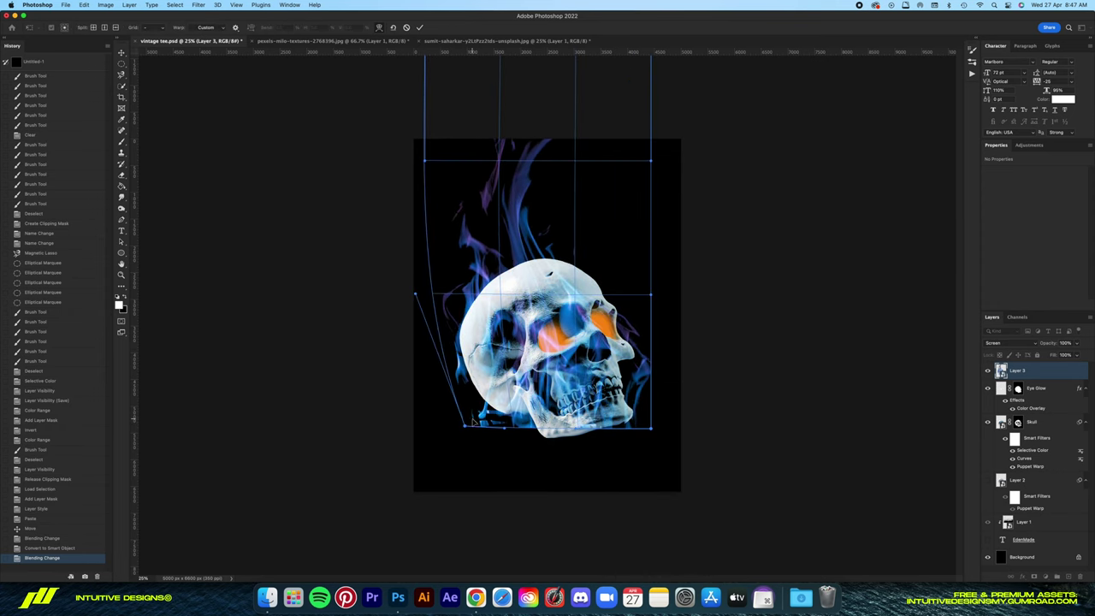
pyautogui.moveTo(473, 421); pyautogui.dragTo(472, 414)
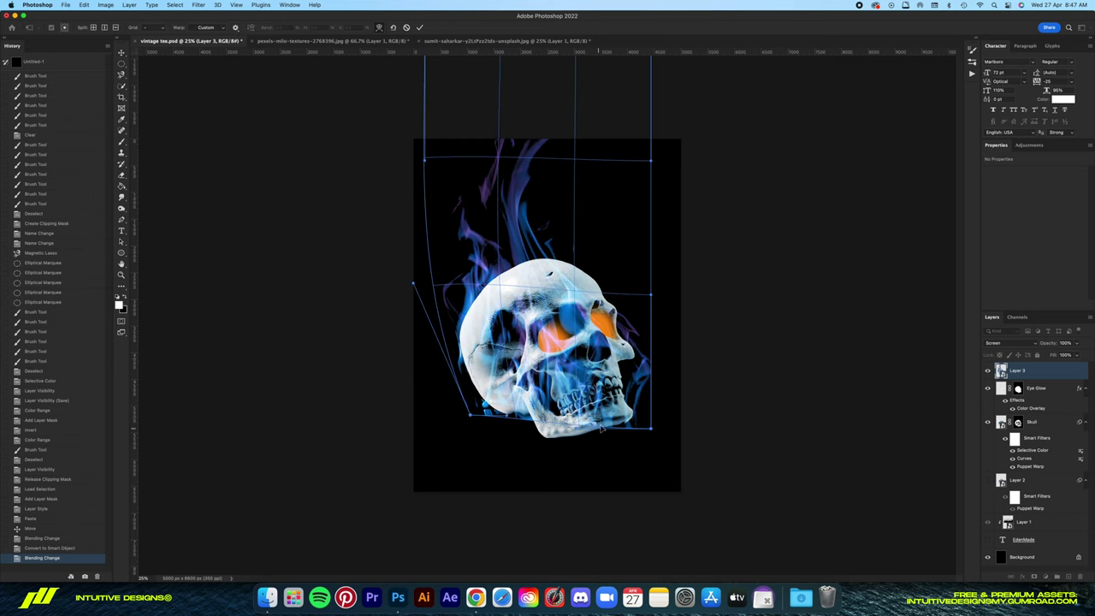
pyautogui.moveTo(652, 428)
pyautogui.mouseDown()
pyautogui.moveTo(649, 413)
pyautogui.moveTo(558, 438)
pyautogui.mouseUp()
pyautogui.moveTo(466, 342); pyautogui.dragTo(459, 351)
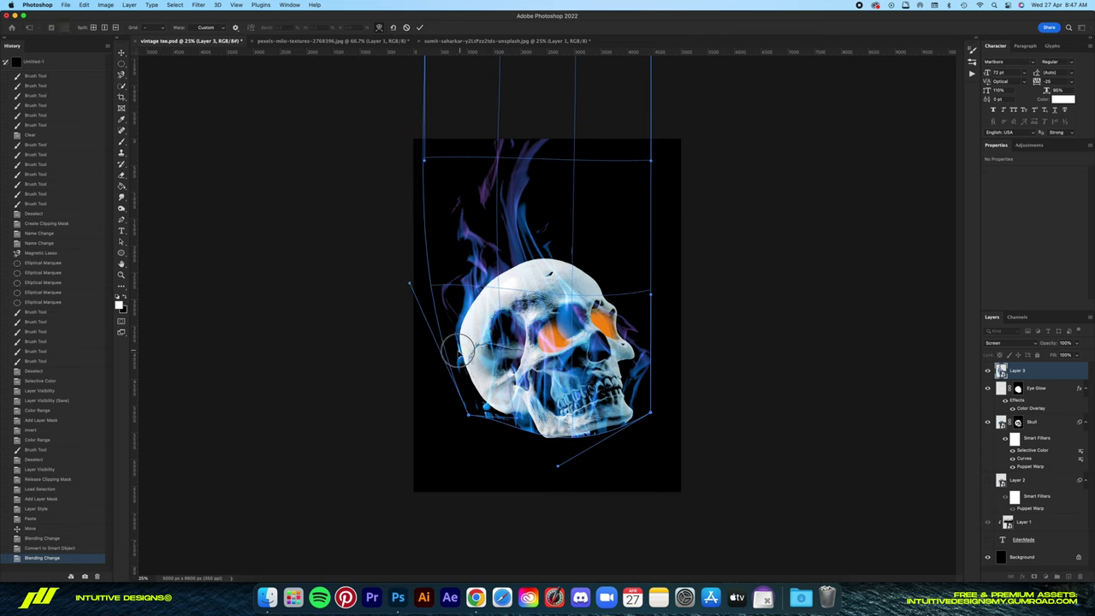
pyautogui.moveTo(650, 414); pyautogui.dragTo(639, 403)
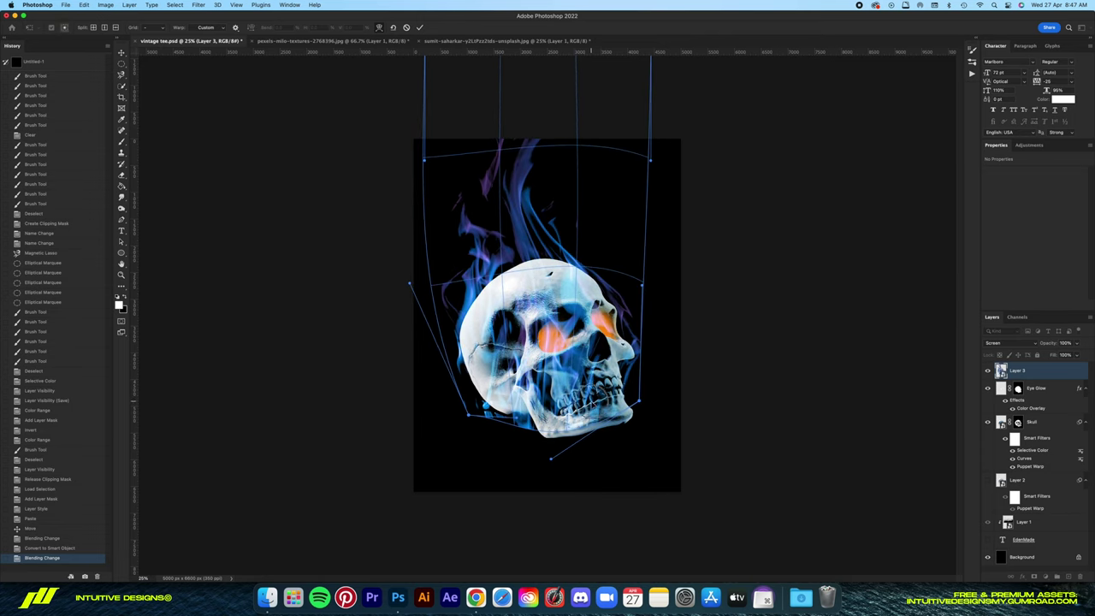
pyautogui.moveTo(518, 154)
pyautogui.mouseDown()
pyautogui.moveTo(532, 89)
pyautogui.moveTo(531, 117)
pyautogui.mouseUp()
pyautogui.moveTo(563, 257); pyautogui.dragTo(552, 244)
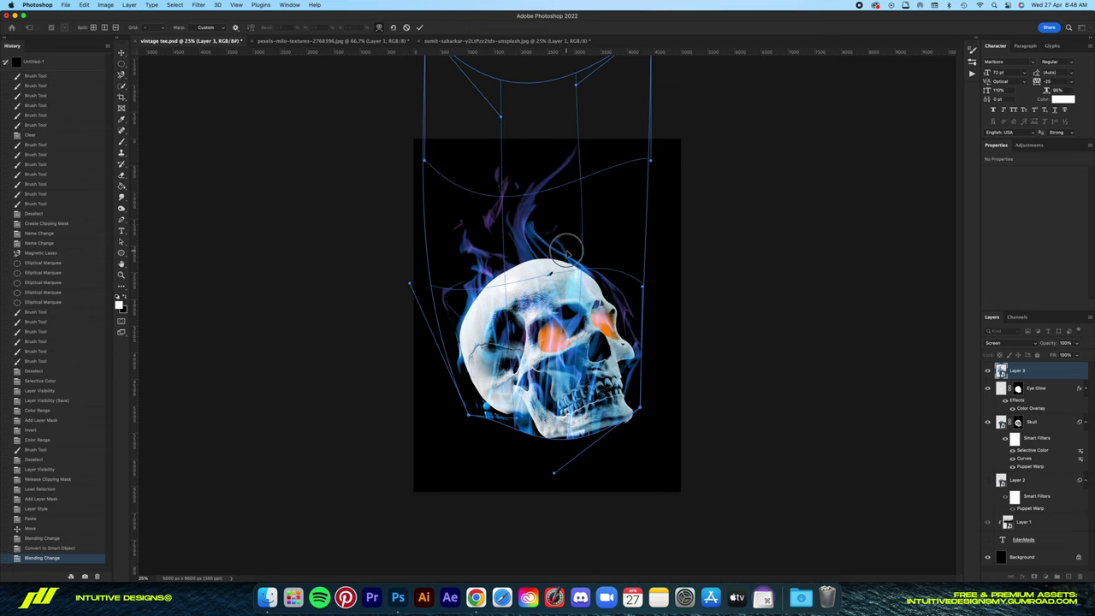
pyautogui.moveTo(478, 246)
pyautogui.mouseDown()
pyautogui.moveTo(614, 252)
pyautogui.moveTo(634, 284)
pyautogui.mouseUp()
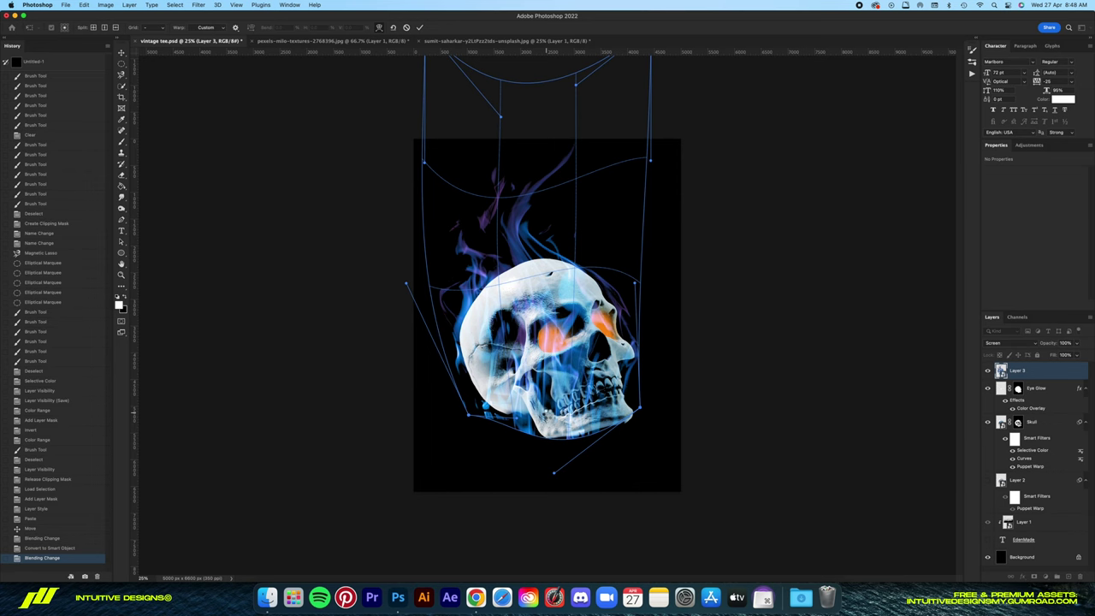
pyautogui.press('Return')
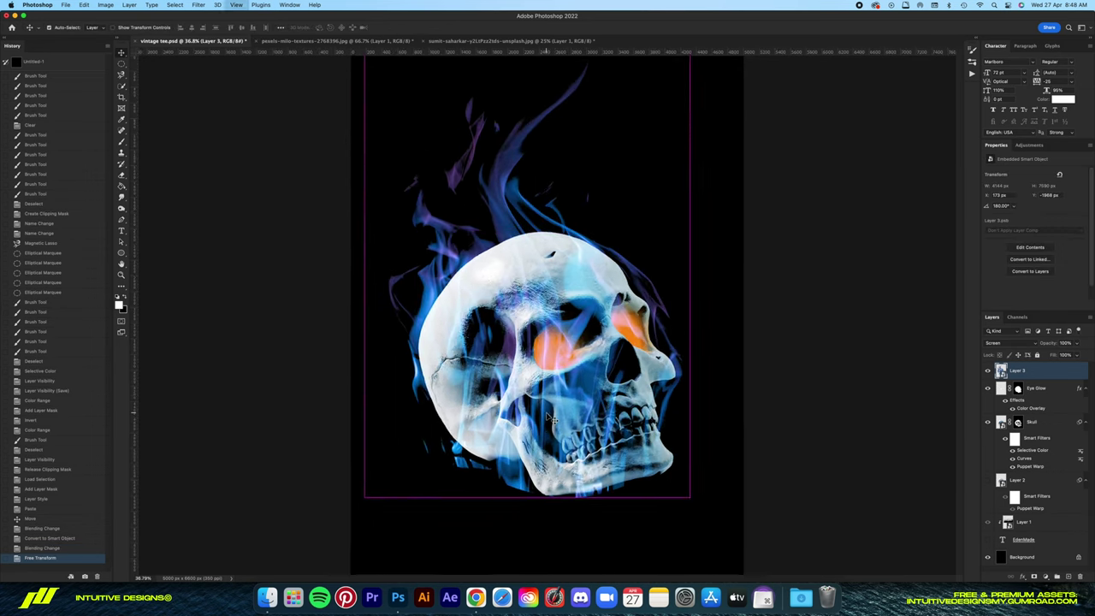
# Re-warp the flames, pulling the top-right corner left and stretching them taller around the skull.
pyautogui.press('super+minus')
pyautogui.press('super+minus')
pyautogui.press('super+plus')
pyautogui.press('super+plus')
pyautogui.press('super+plus')
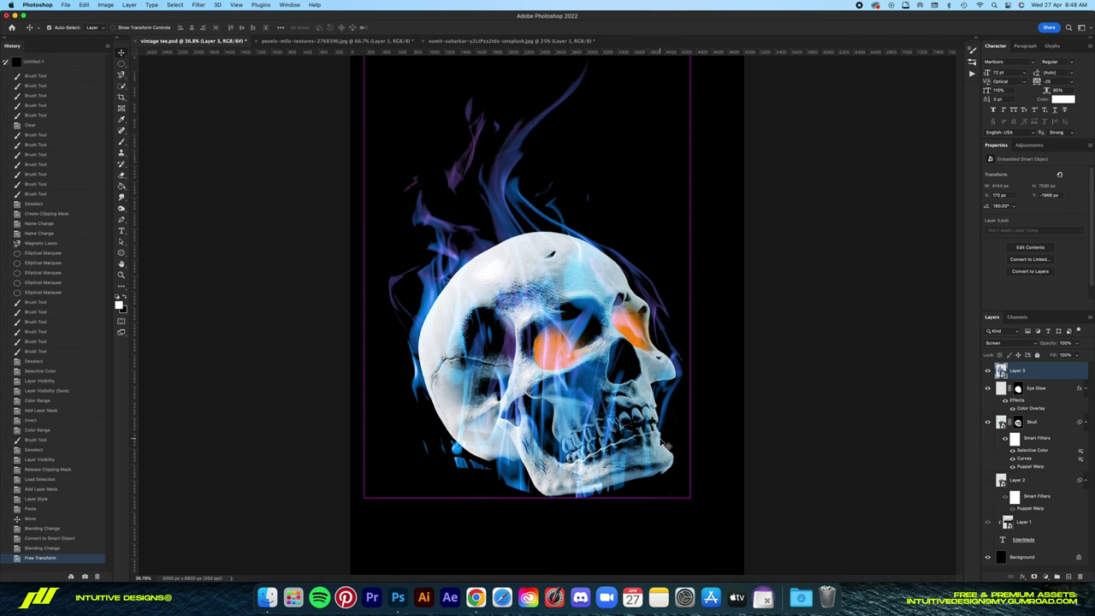
pyautogui.press('super+minus')
pyautogui.press('super+minus')
pyautogui.press('super+minus')
pyautogui.press('super+plus')
pyautogui.press('super+plus')
pyautogui.press('super+plus')
pyautogui.press('super+plus')
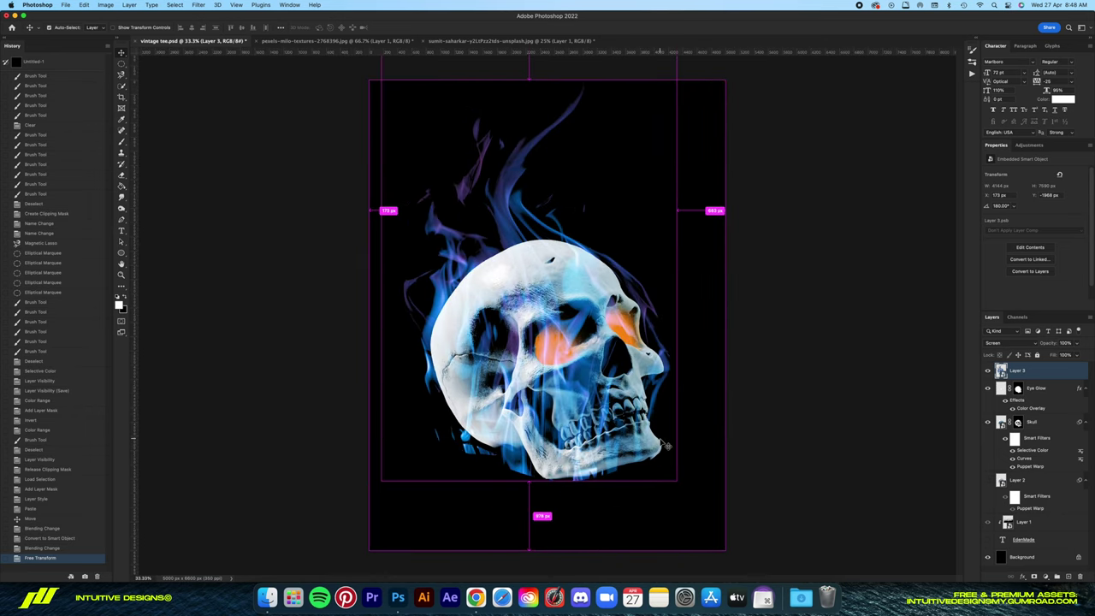
pyautogui.press('super+minus')
pyautogui.press('super+minus')
pyautogui.press('super+minus')
pyautogui.press('super+t')
pyautogui.rightClick(562, 277)
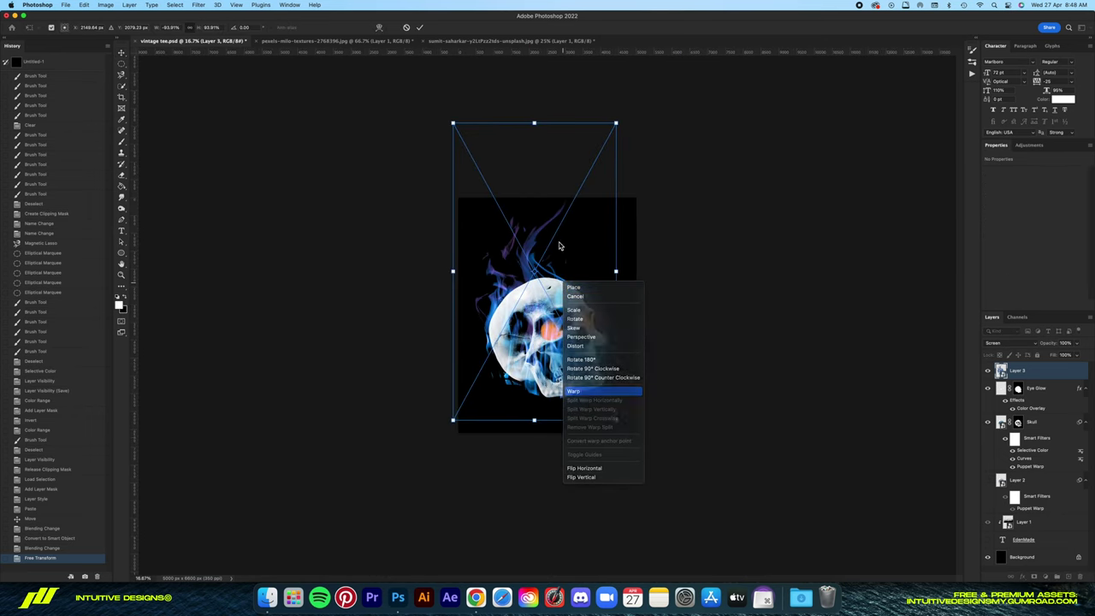
pyautogui.click(590, 390)
pyautogui.moveTo(612, 130); pyautogui.dragTo(555, 135)
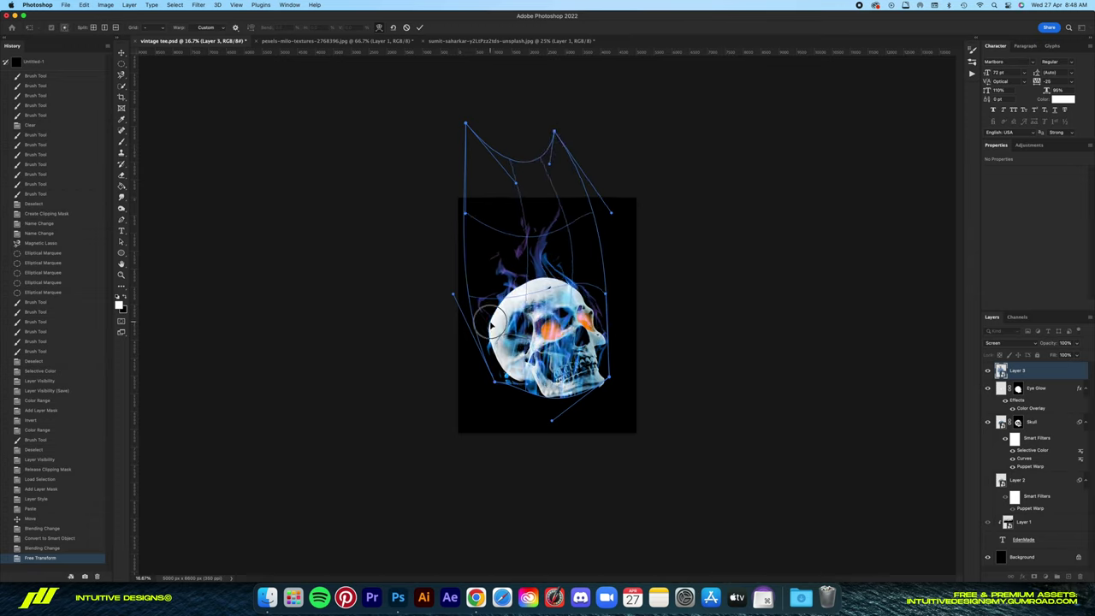
pyautogui.moveTo(521, 245); pyautogui.dragTo(491, 326)
# Finish and commit the warp, then duplicate the flames into Layer 3 copy.
pyautogui.moveTo(495, 381); pyautogui.dragTo(497, 382)
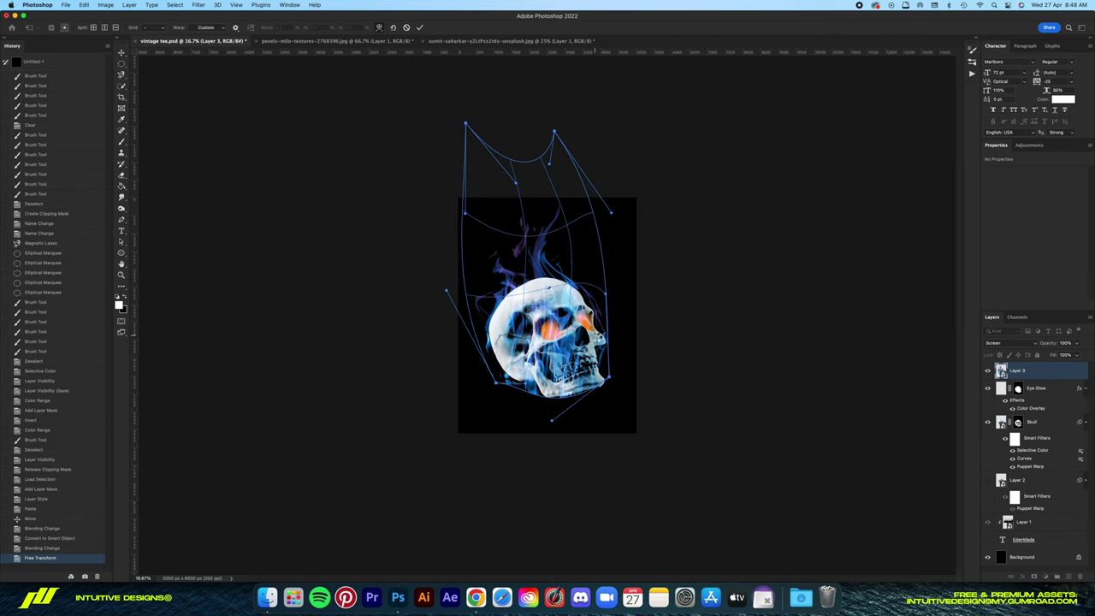
pyautogui.press('Return')
pyautogui.press('super+0')
pyautogui.press('super+j')
# Hide Layer 3, rasterize Layer 3 copy and set it to Lighten blending.
pyautogui.click(988, 388)
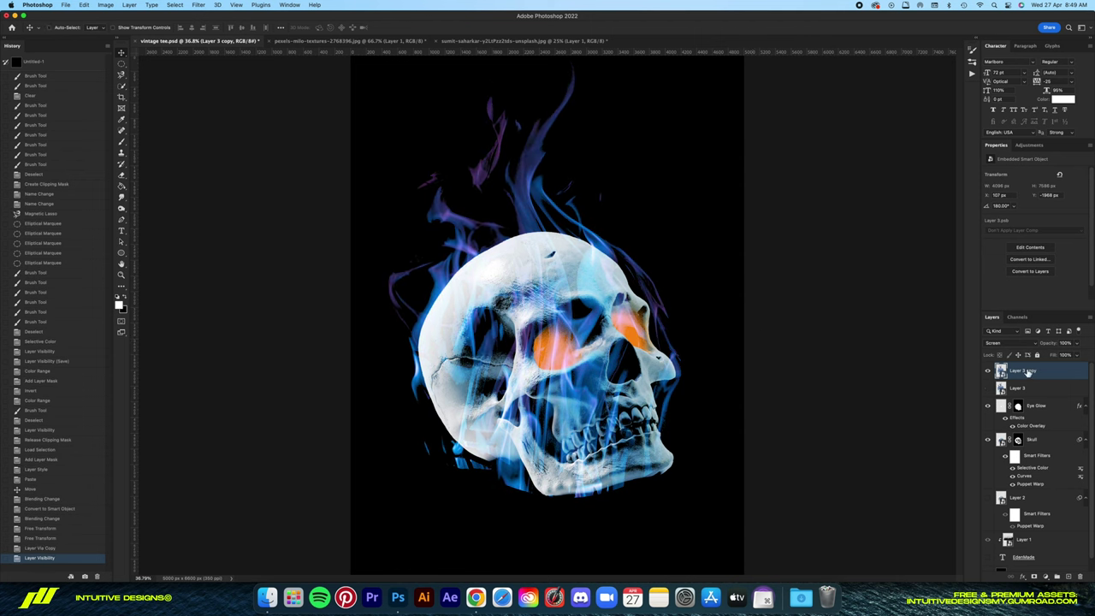
pyautogui.rightClick(1027, 371)
pyautogui.click(963, 320)
pyautogui.click(1010, 342)
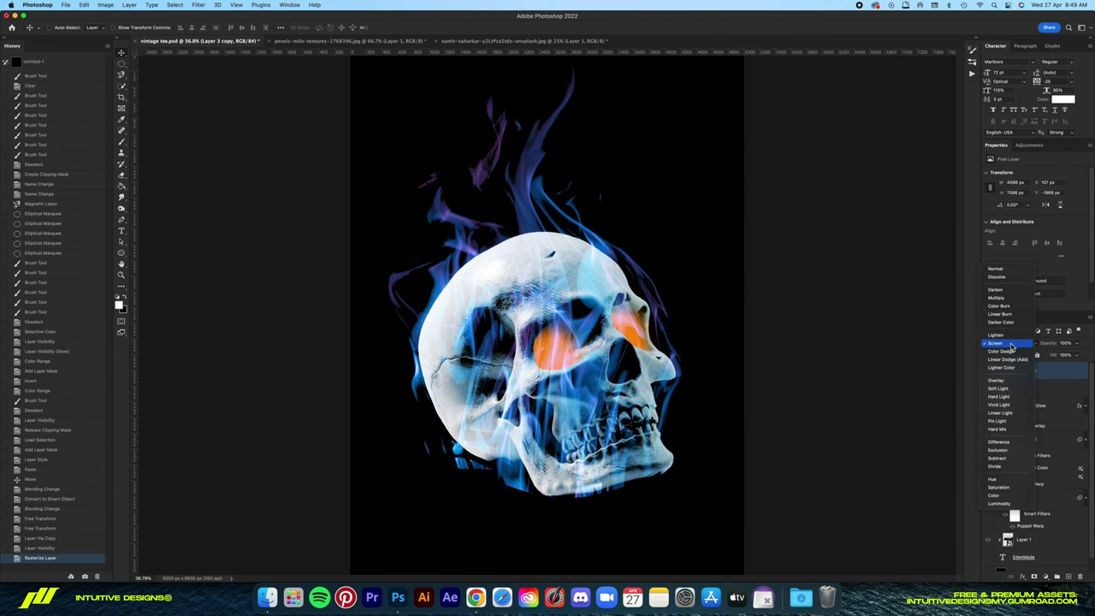
pyautogui.click(996, 334)
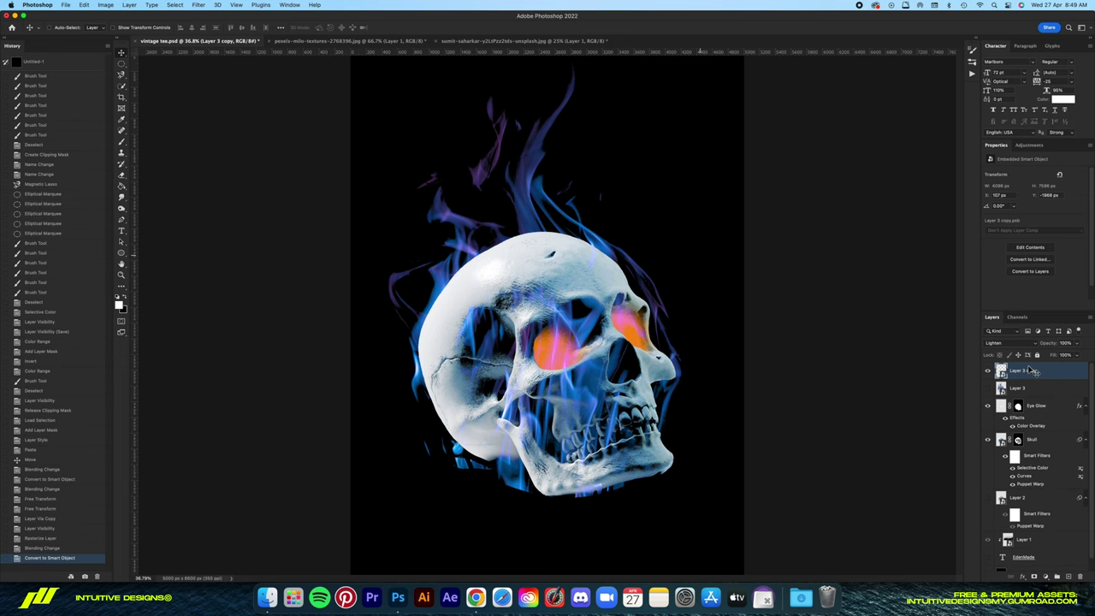
# Make Layer 3 copy a Lighten-blended smart object and start a Selective Color adjustment.
pyautogui.press('super+1')
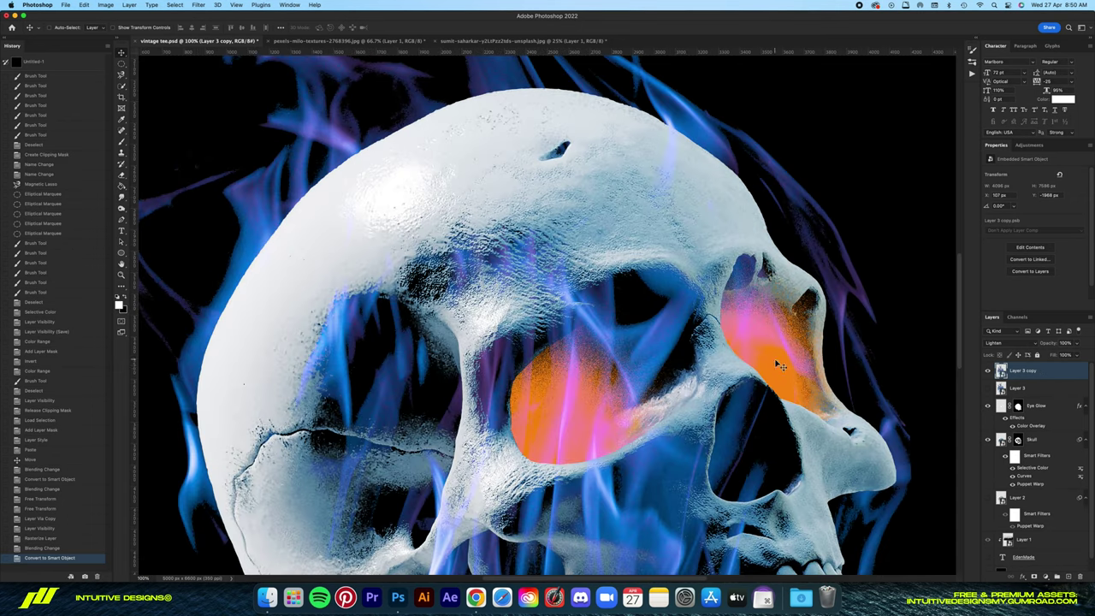
pyautogui.press('super+z')
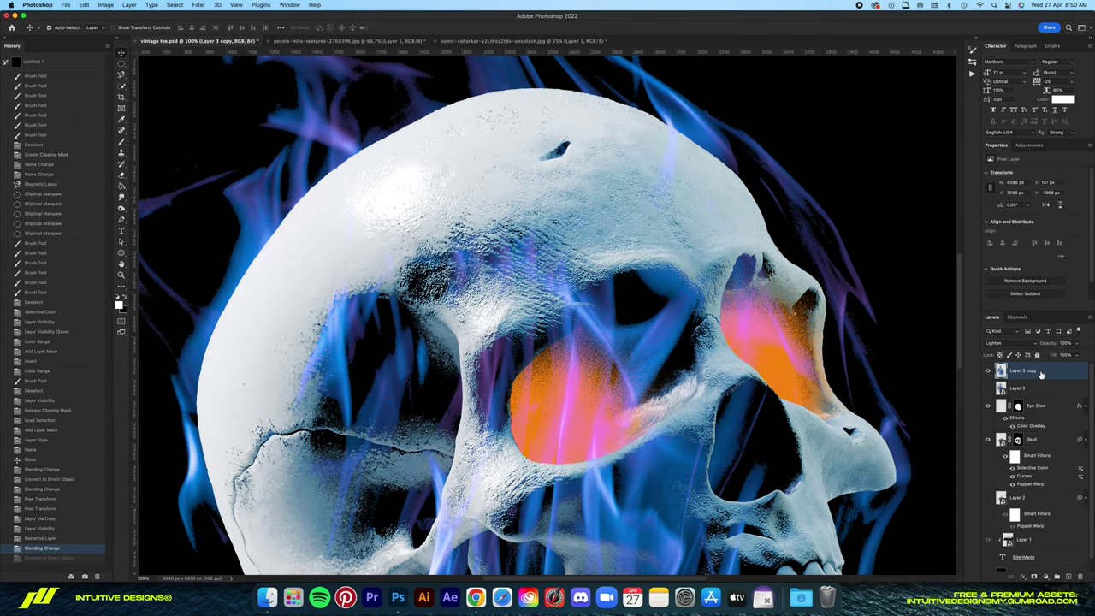
pyautogui.click(52, 558)
pyautogui.click(1018, 346)
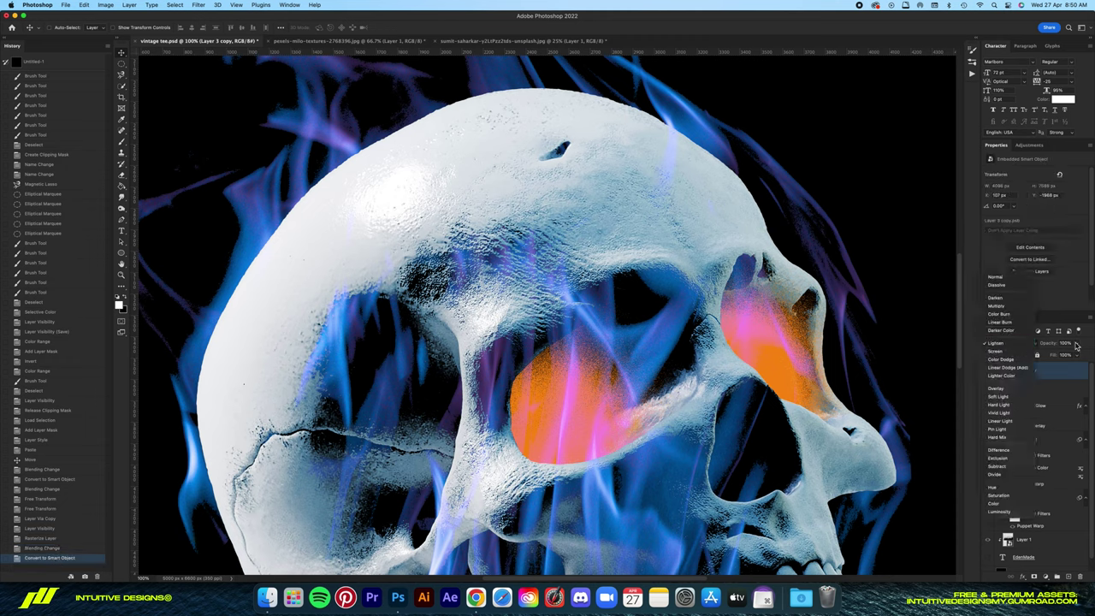
pyautogui.click(997, 343)
pyautogui.click(988, 373)
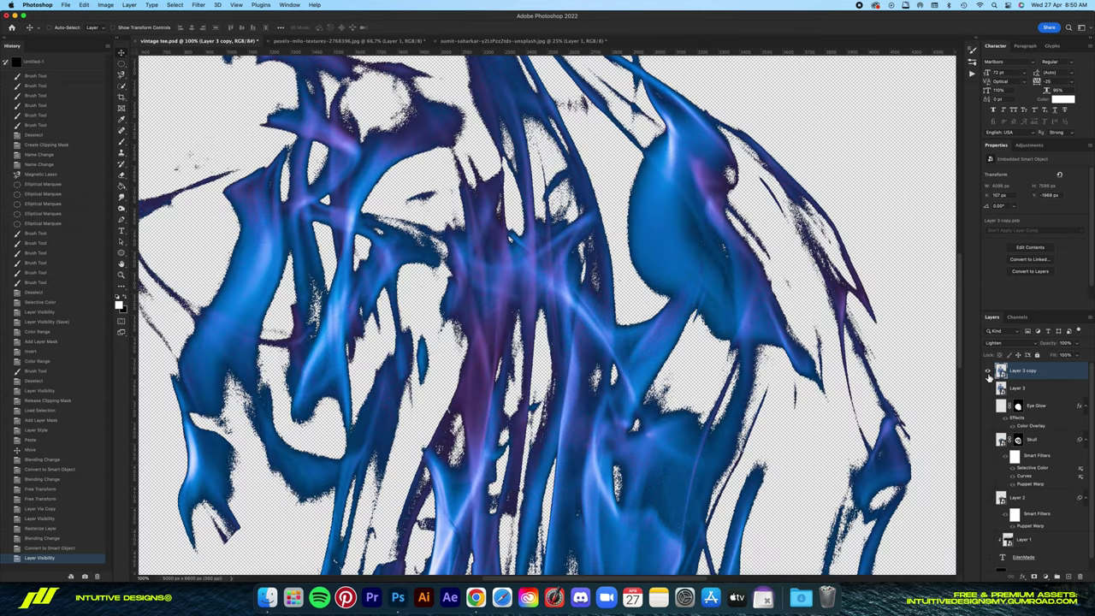
pyautogui.press('super+minus')
pyautogui.press('super+minus')
pyautogui.press('super+minus')
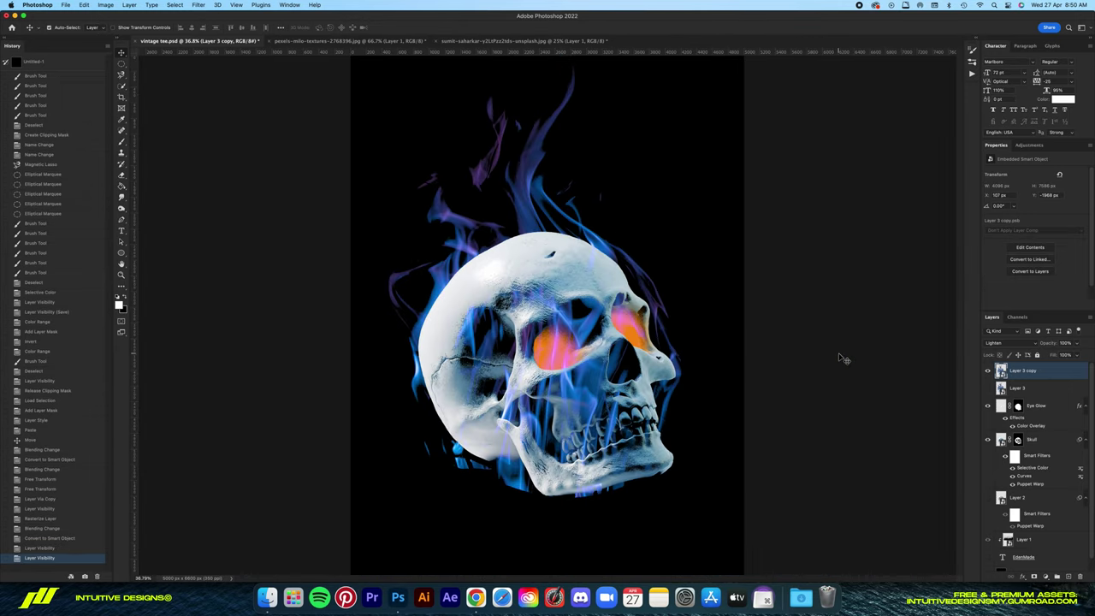
pyautogui.press('super+plus')
pyautogui.click(997, 343)
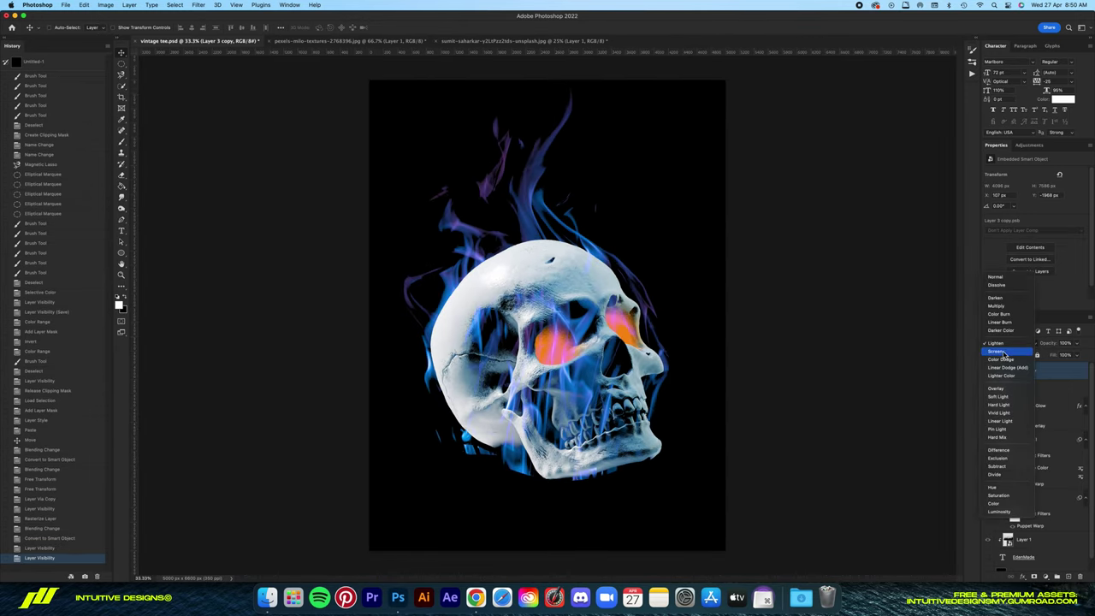
pyautogui.click(1005, 346)
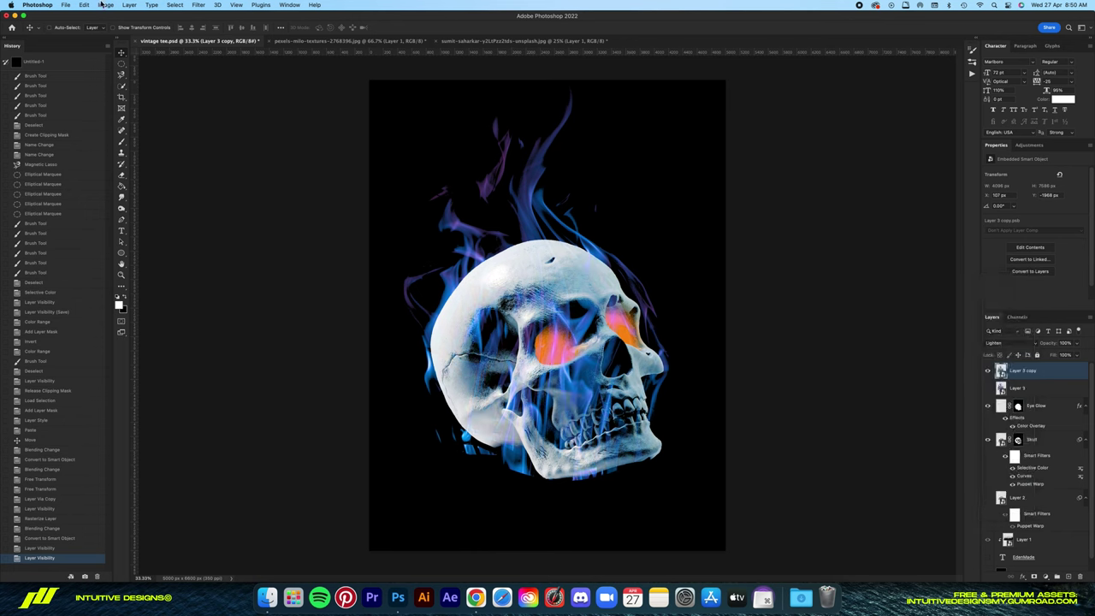
pyautogui.click(103, 5)
pyautogui.click(231, 150)
# Set Selective Color Blues to Cyan -100, Magenta -30, Black +40, and Cyans magenta to -15.
pyautogui.click(865, 295)
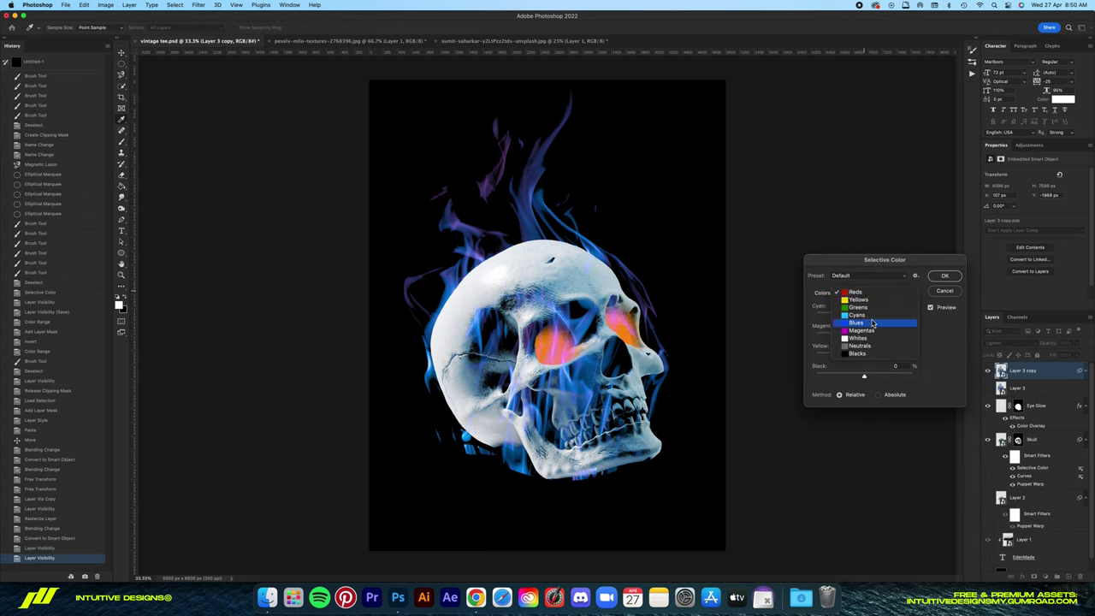
pyautogui.click(869, 319)
pyautogui.moveTo(865, 315)
pyautogui.mouseDown()
pyautogui.moveTo(829, 315)
pyautogui.moveTo(839, 337)
pyautogui.moveTo(948, 360)
pyautogui.mouseUp()
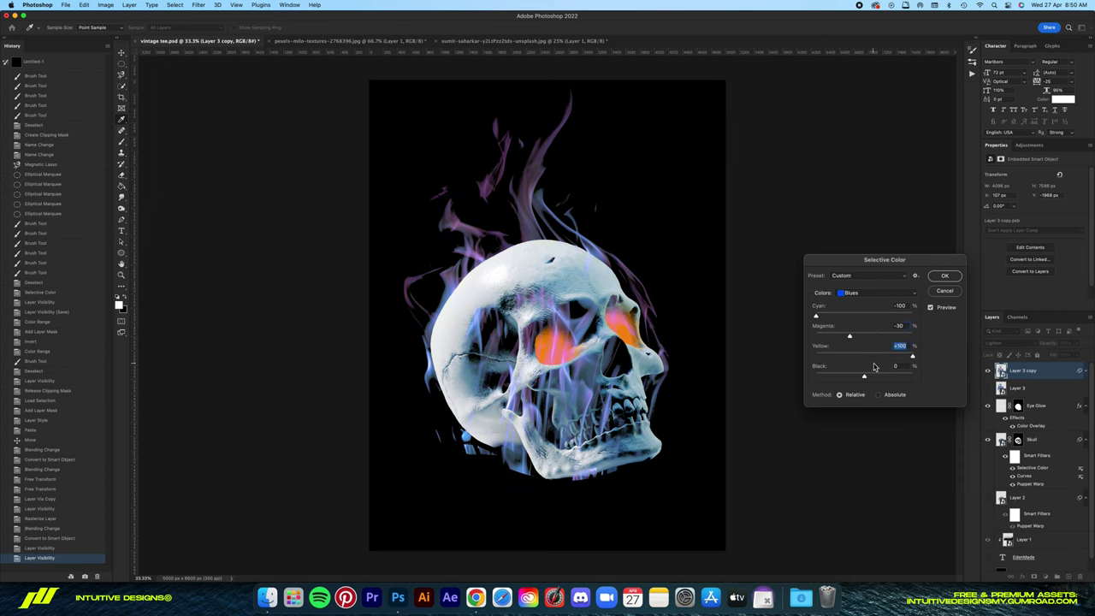
pyautogui.moveTo(836, 378); pyautogui.dragTo(895, 377)
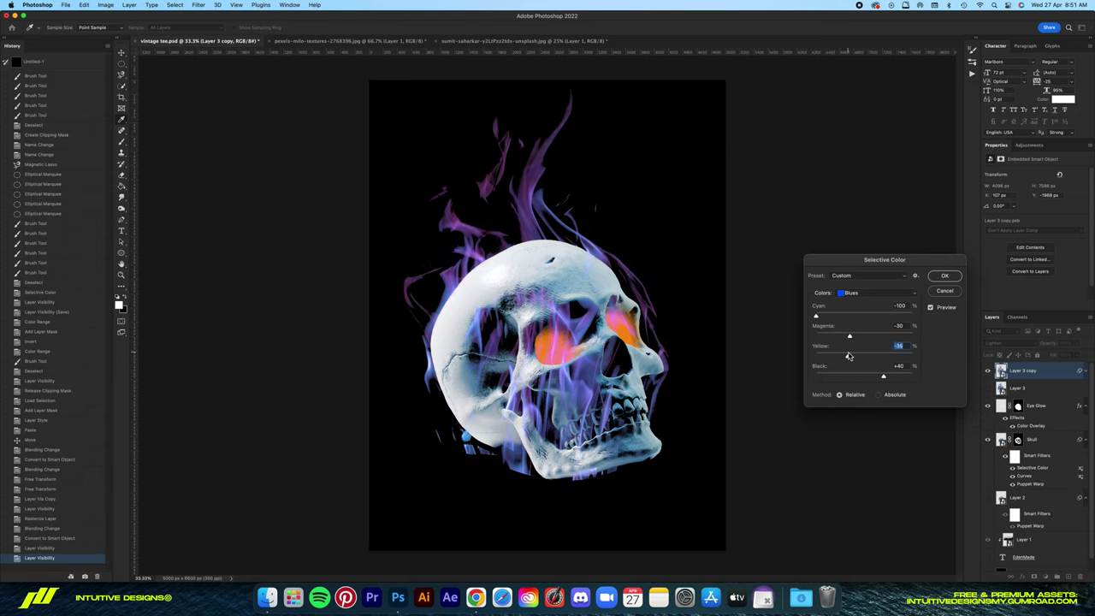
pyautogui.click(877, 292)
pyautogui.moveTo(843, 335); pyautogui.dragTo(859, 338)
pyautogui.moveTo(864, 375)
pyautogui.mouseDown()
pyautogui.moveTo(899, 377)
pyautogui.moveTo(884, 377)
pyautogui.mouseUp()
pyautogui.click(874, 295)
pyautogui.click(877, 322)
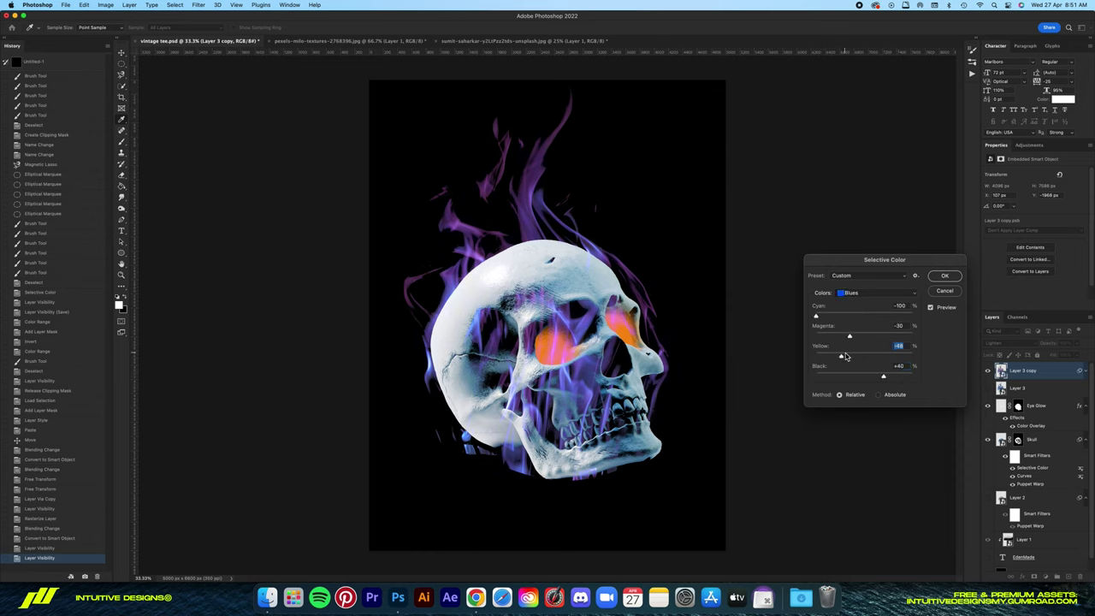
# Apply the Selective Color change, add a mask to Layer 3 copy, and brush below the jaw.
pyautogui.press('Return')
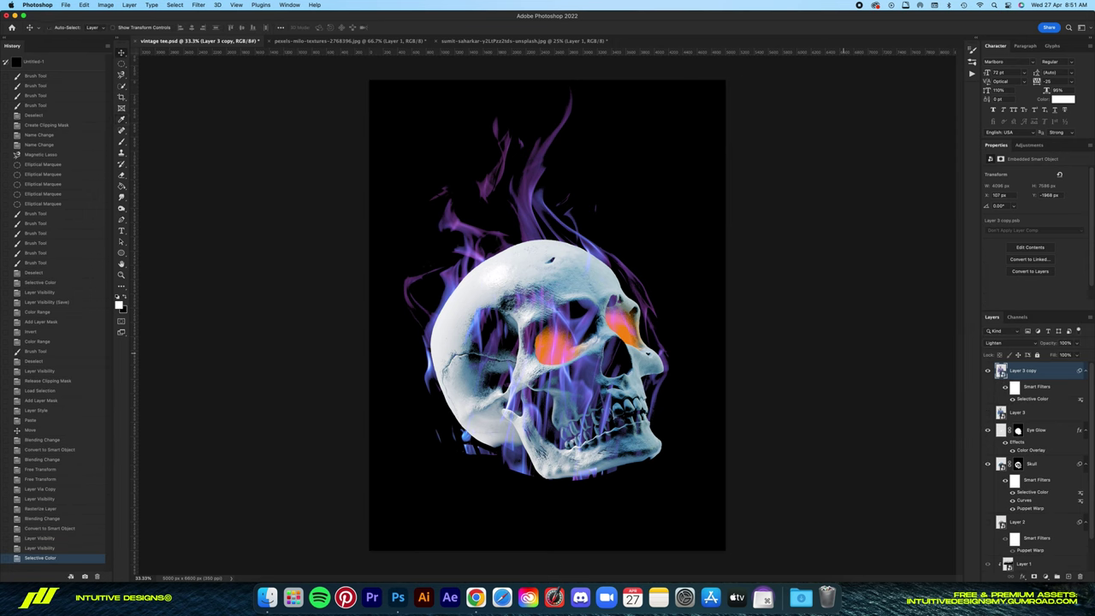
pyautogui.scroll(-4, 548, 311)
pyautogui.scroll(5, 548, 312)
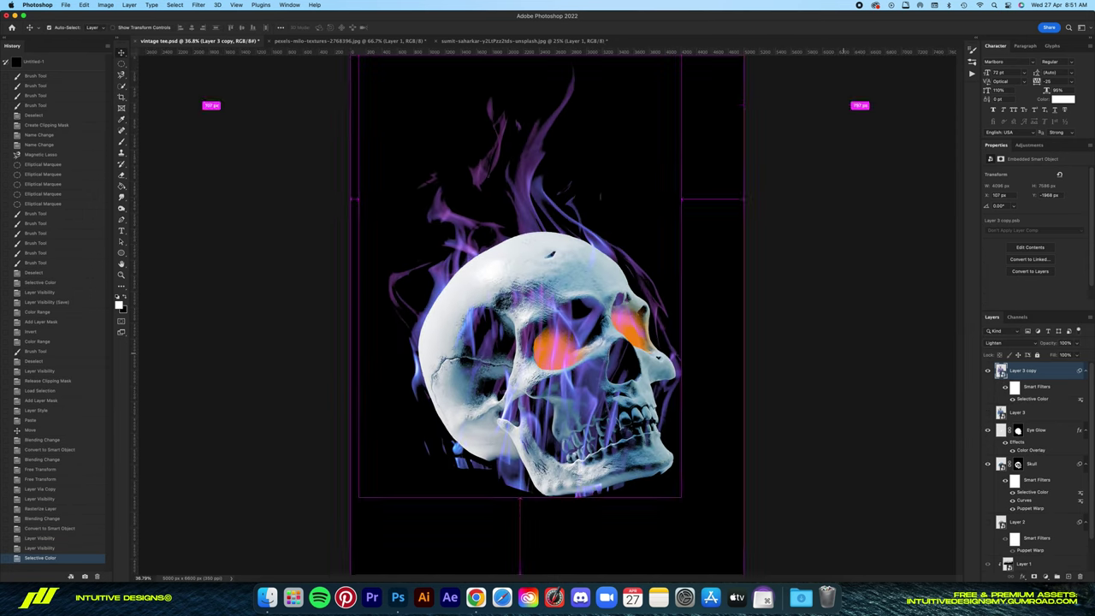
pyautogui.scroll(5, 543, 359)
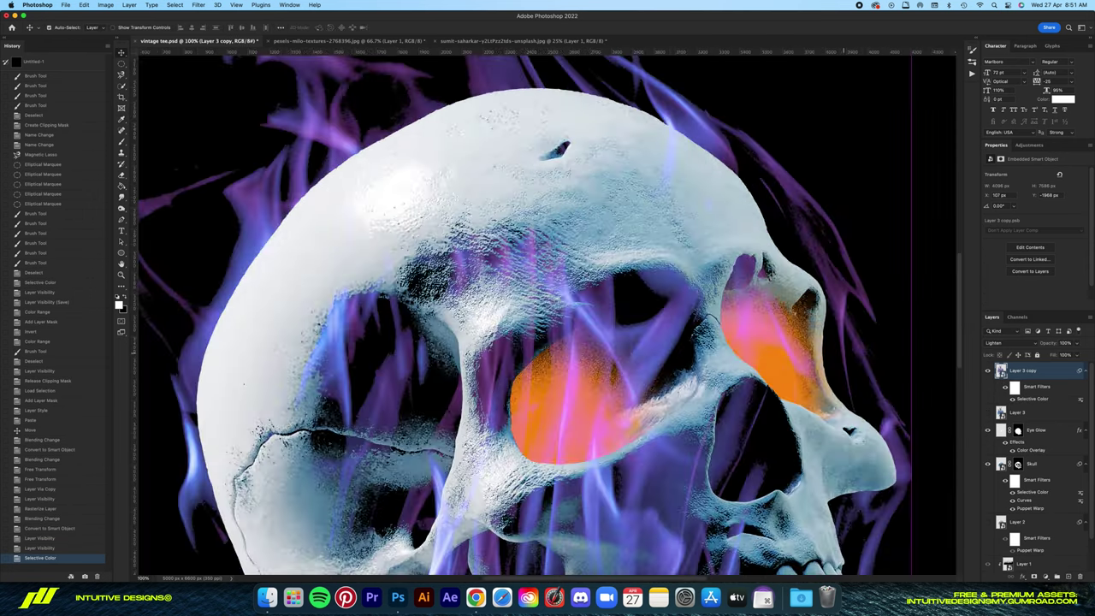
pyautogui.scroll(-3, 544, 360)
pyautogui.click(1035, 578)
pyautogui.press('b')
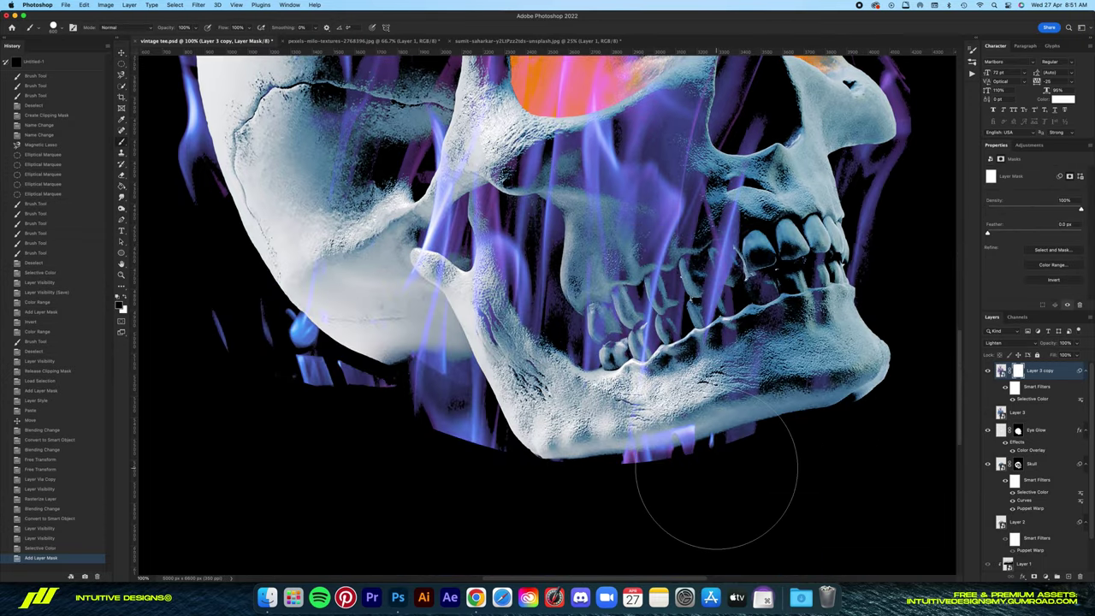
pyautogui.moveTo(685, 466); pyautogui.dragTo(753, 440)
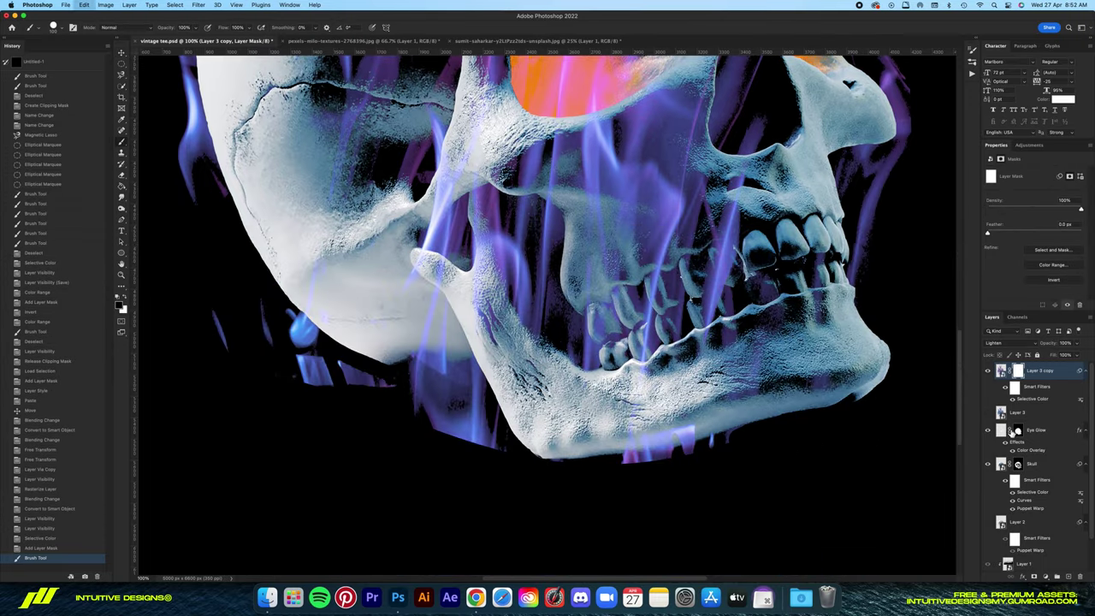
# Load the skull selection, invert it, and mask out flames along the jaw's underside.
pyautogui.keyDown('ctrl'); pyautogui.click(1013, 433); pyautogui.keyUp('ctrl')
pyautogui.press('m')
pyautogui.rightClick(733, 390)
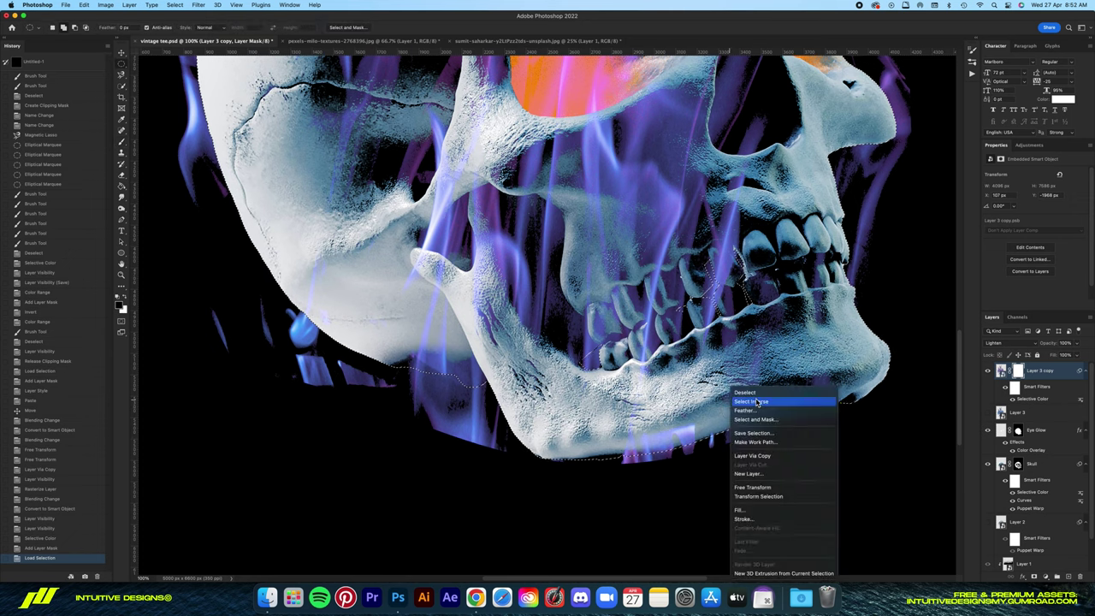
pyautogui.click(756, 402)
pyautogui.press('b')
pyautogui.moveTo(753, 428); pyautogui.dragTo(611, 464)
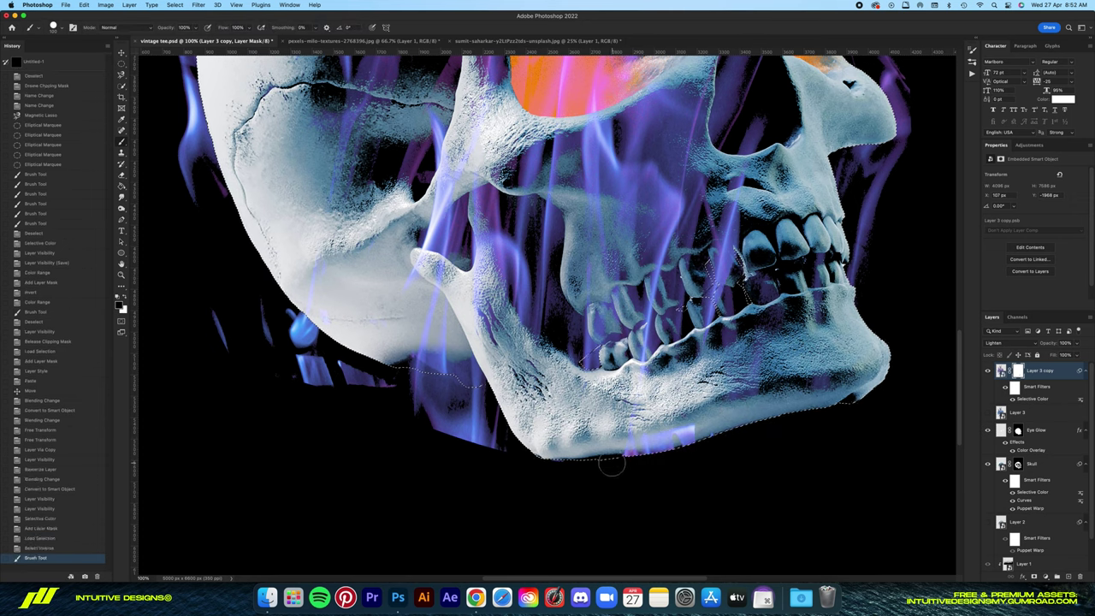
pyautogui.hotkey('ctrl', 'd')
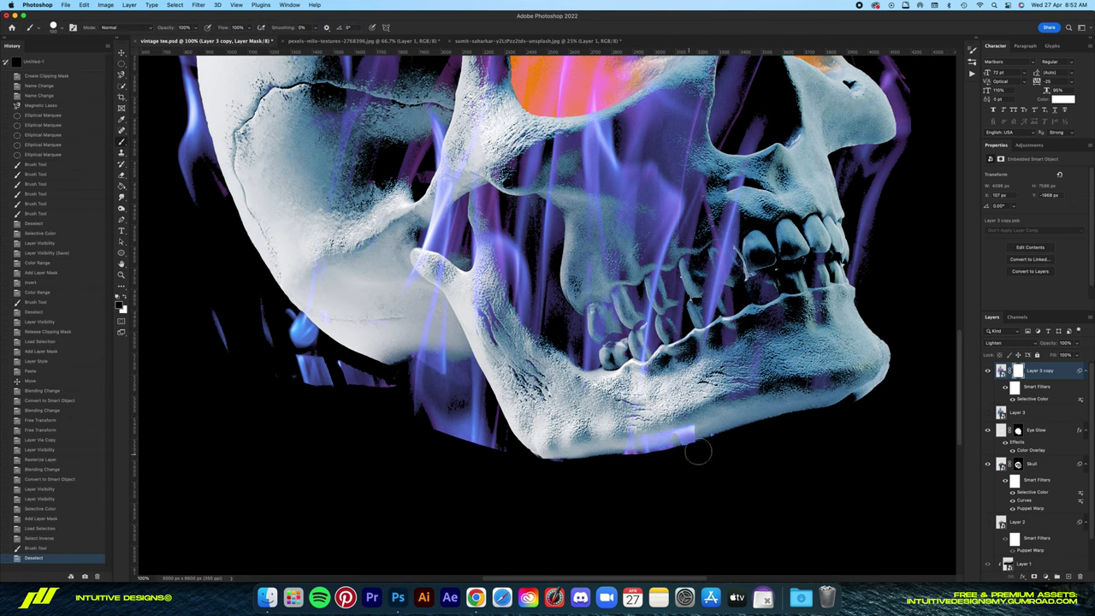
# Mask out remaining flames under the chin and left of the jaw with a fully soft brush.
pyautogui.moveTo(698, 452); pyautogui.dragTo(479, 451)
pyautogui.moveTo(386, 390)
pyautogui.mouseDown()
pyautogui.moveTo(303, 361)
pyautogui.moveTo(391, 378)
pyautogui.mouseUp()
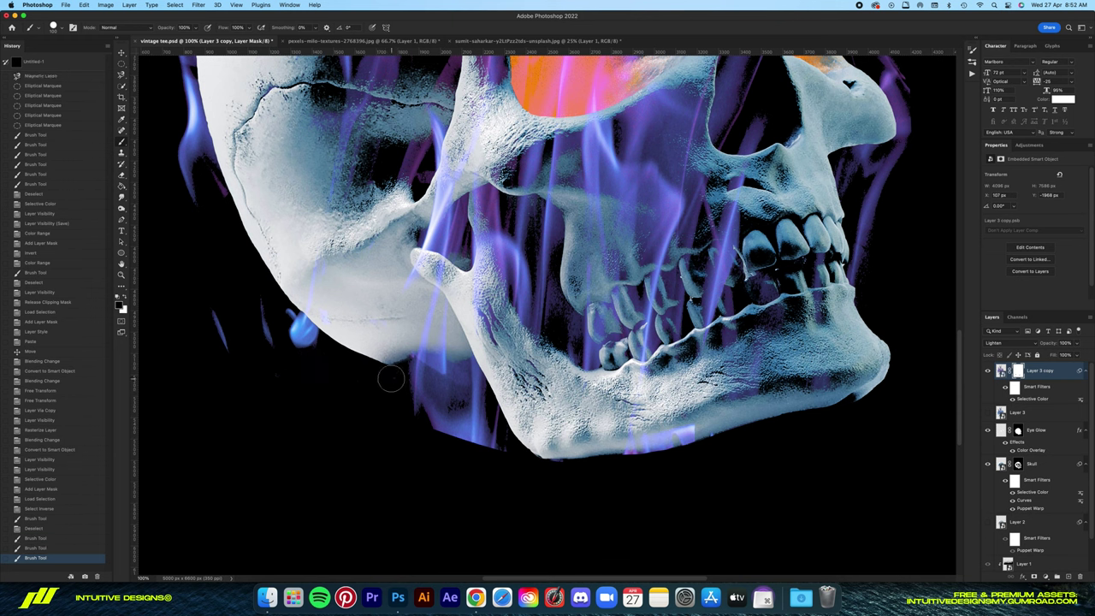
pyautogui.rightClick(423, 425)
pyautogui.press('Return')
pyautogui.moveTo(422, 430); pyautogui.dragTo(506, 455)
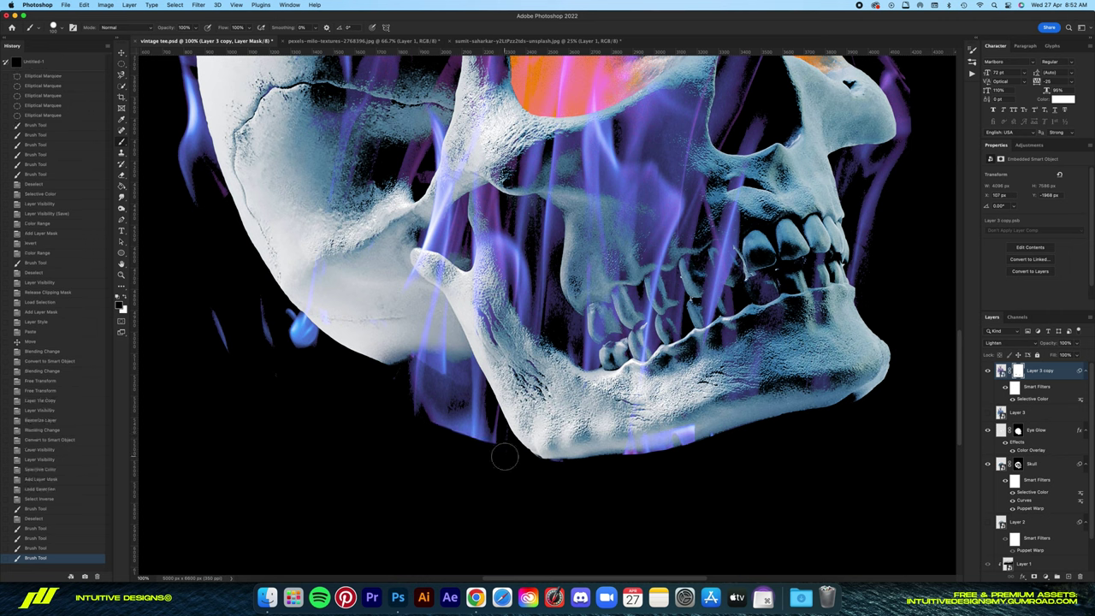
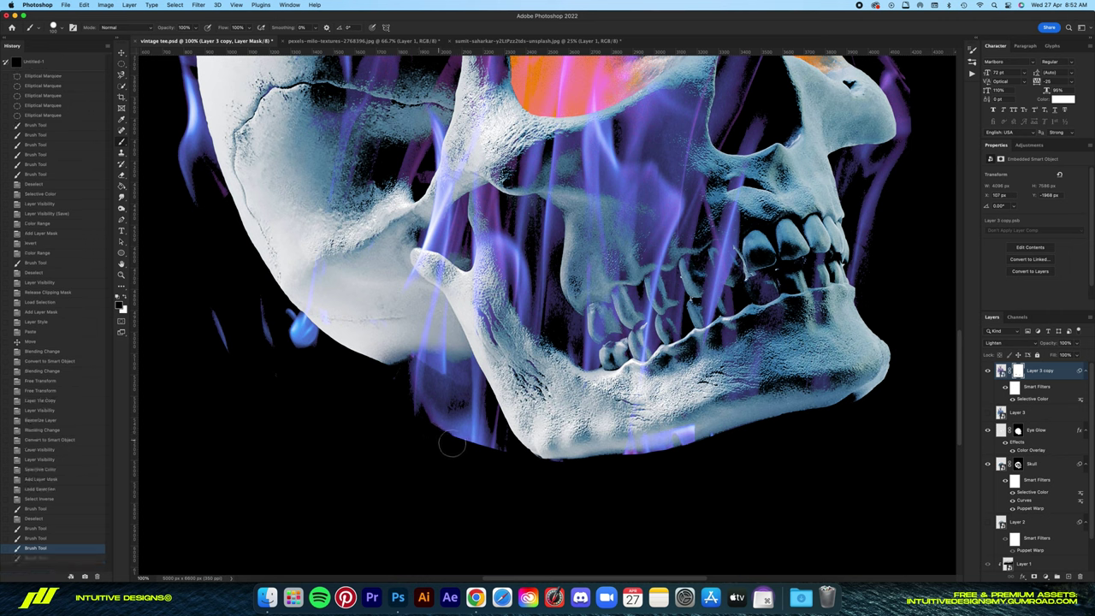
# Fit the view to the design and set the skull's Selective Color range to Neutrals.
pyautogui.press('v')
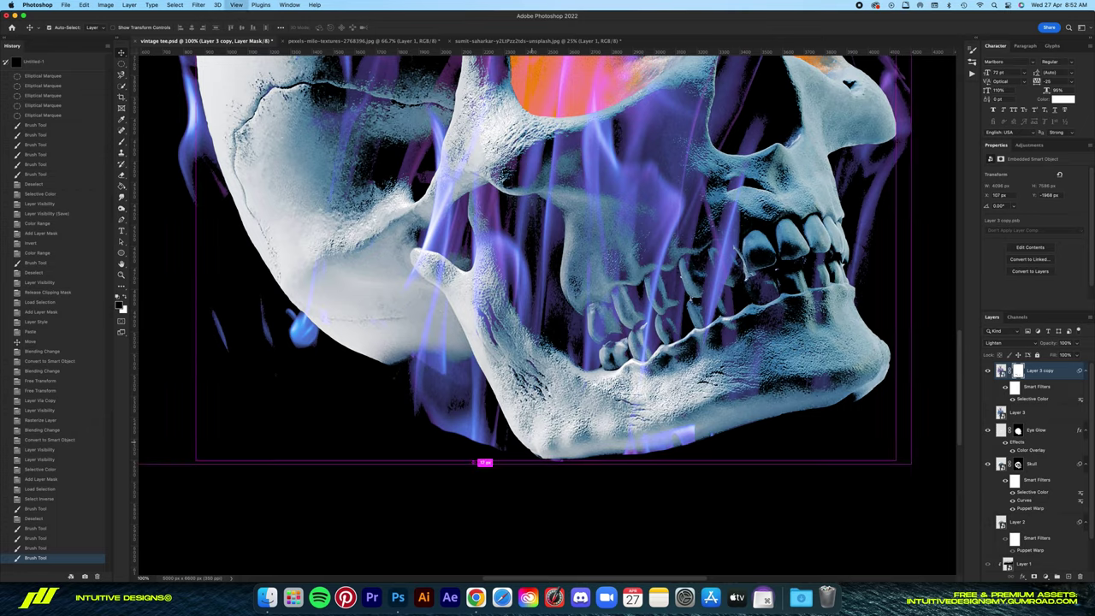
pyautogui.press('super+minus')
pyautogui.press('super+minus')
pyautogui.press('super+minus')
pyautogui.press('super+minus')
pyautogui.press('super+minus')
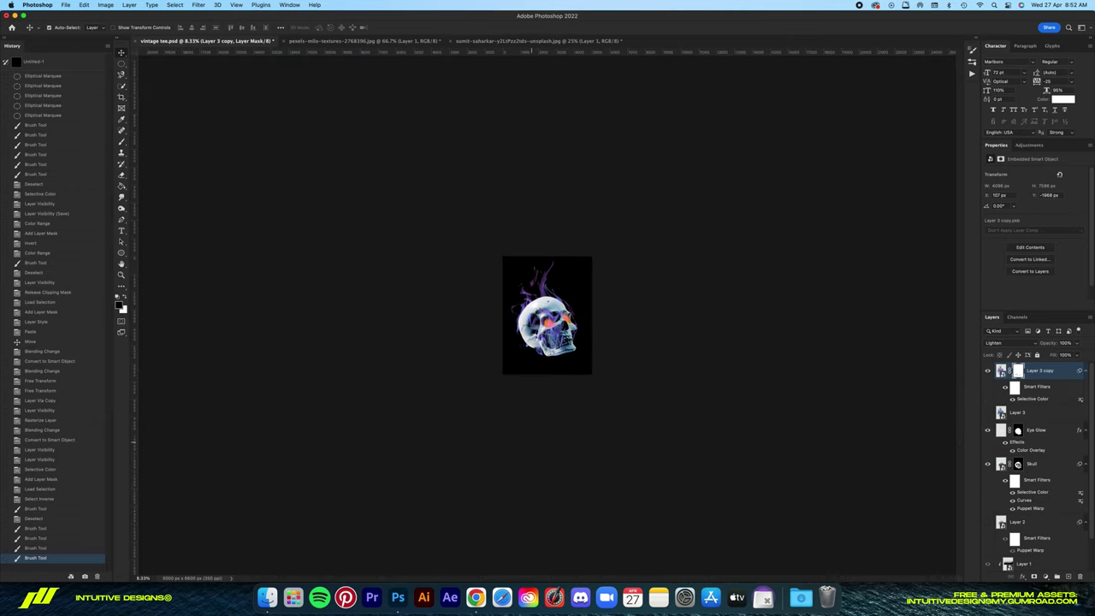
pyautogui.press('super+plus')
pyautogui.press('super+plus')
pyautogui.press('super+minus')
pyautogui.press('super+minus')
pyautogui.press('super+plus')
pyautogui.press('super+plus')
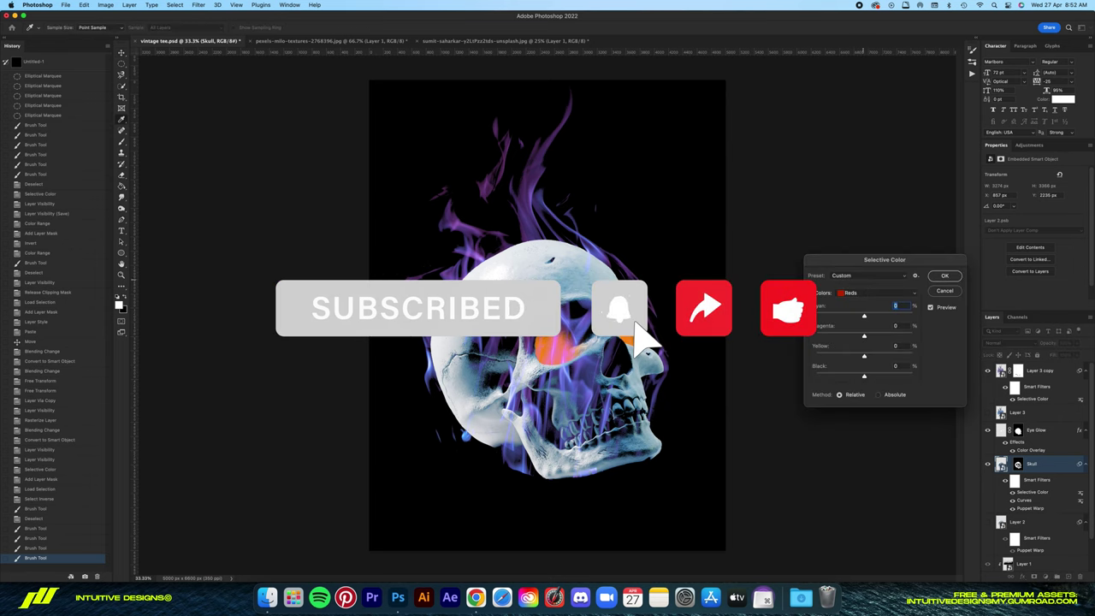
pyautogui.click(873, 293)
pyautogui.click(866, 349)
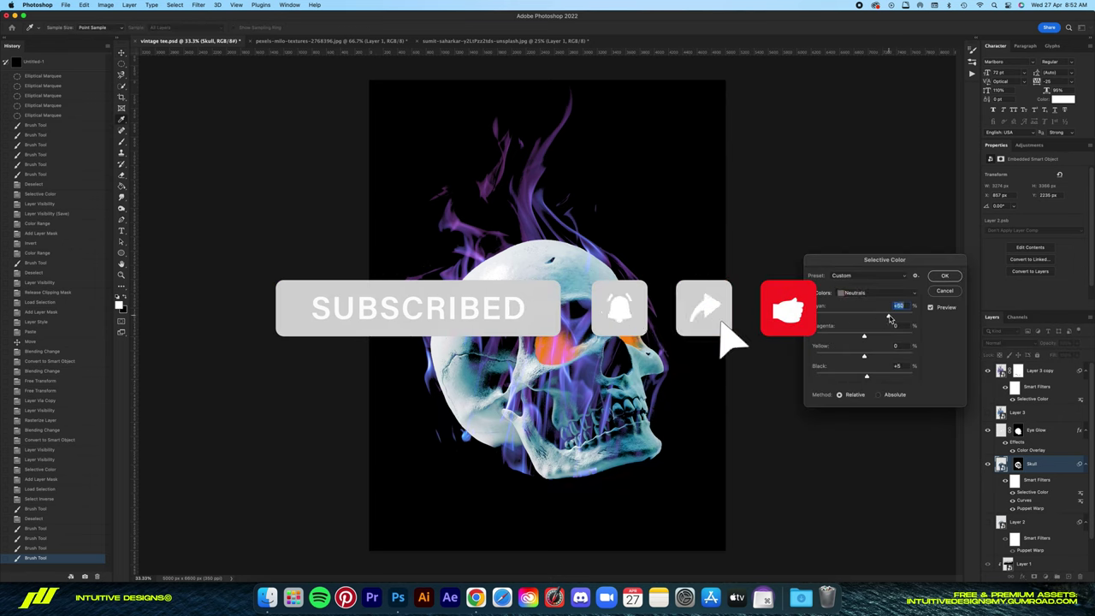
pyautogui.click(945, 275)
# Shift the skull's Selective Color Whites toward magenta and yellow, and add black.
pyautogui.doubleClick(1026, 399)
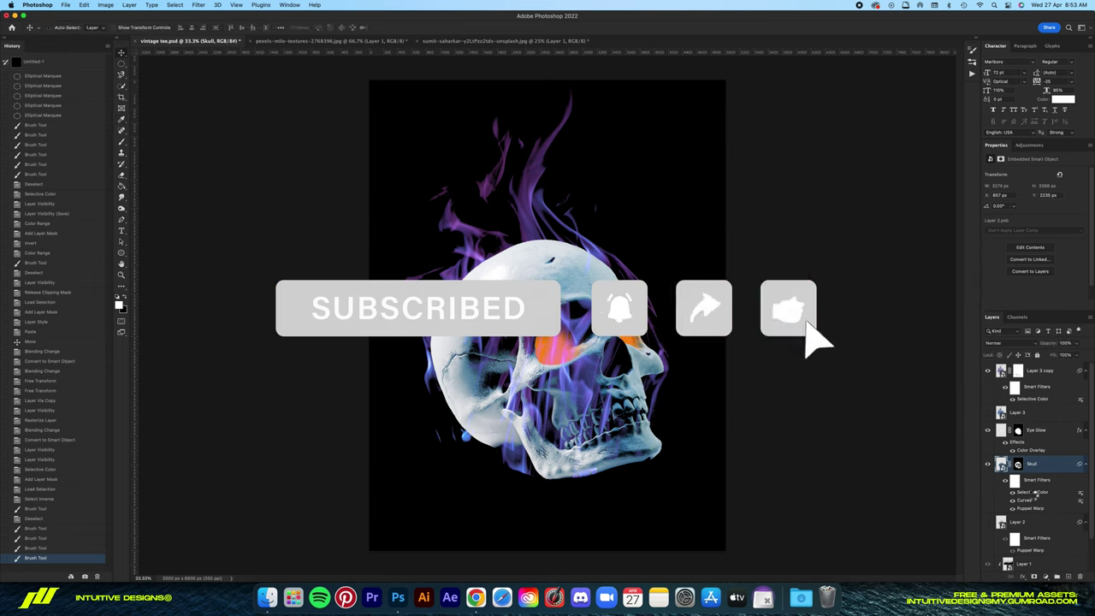
pyautogui.click(872, 292)
pyautogui.click(878, 345)
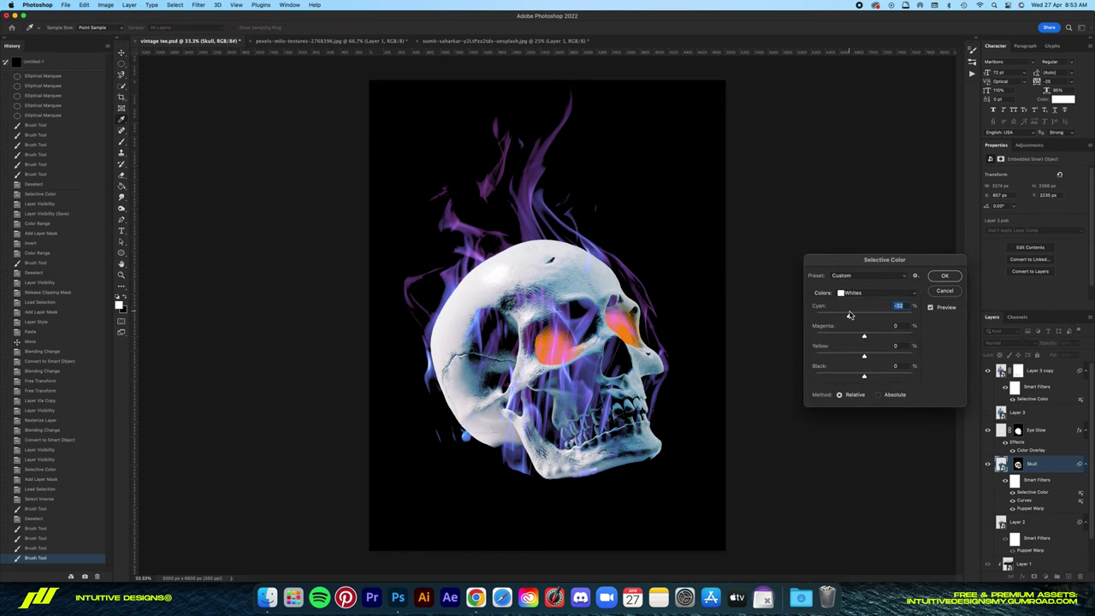
pyautogui.moveTo(864, 335); pyautogui.dragTo(898, 336)
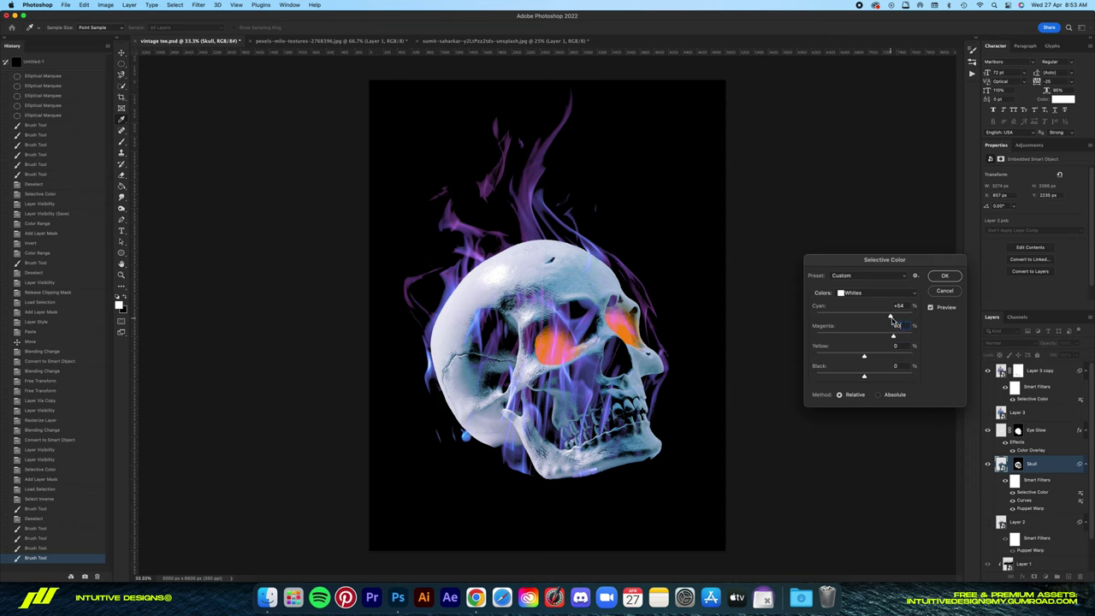
pyautogui.moveTo(843, 357); pyautogui.dragTo(904, 356)
pyautogui.moveTo(839, 379)
pyautogui.mouseDown()
pyautogui.moveTo(905, 379)
pyautogui.moveTo(872, 376)
pyautogui.mouseUp()
pyautogui.click(945, 275)
# Change the Eye Glow layer's Color Overlay from orange to yellow.
pyautogui.doubleClick(1031, 450)
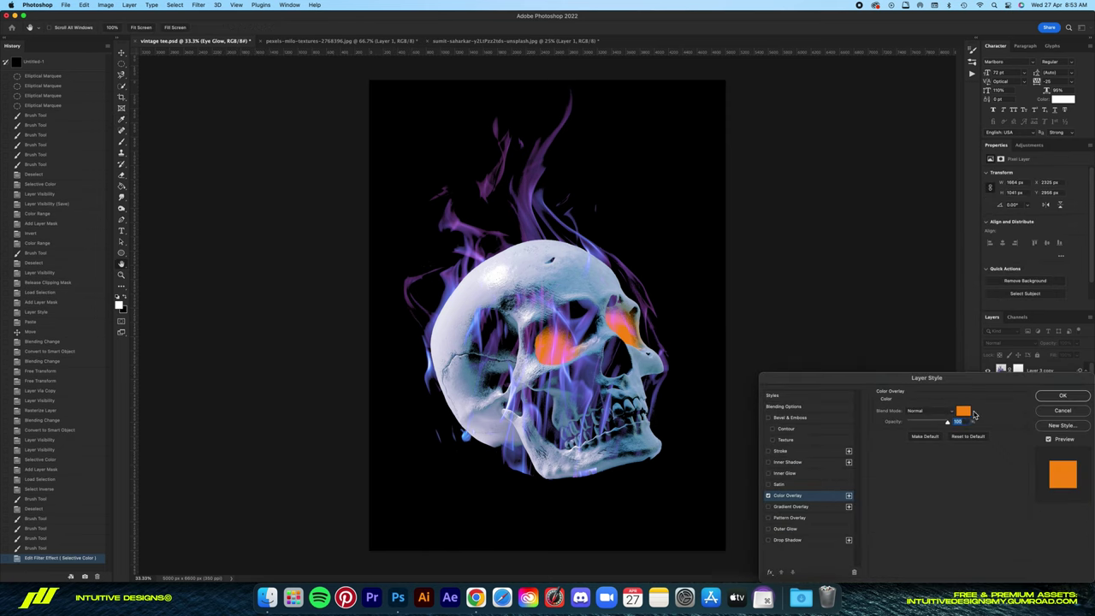
pyautogui.click(963, 410)
pyautogui.click(902, 366)
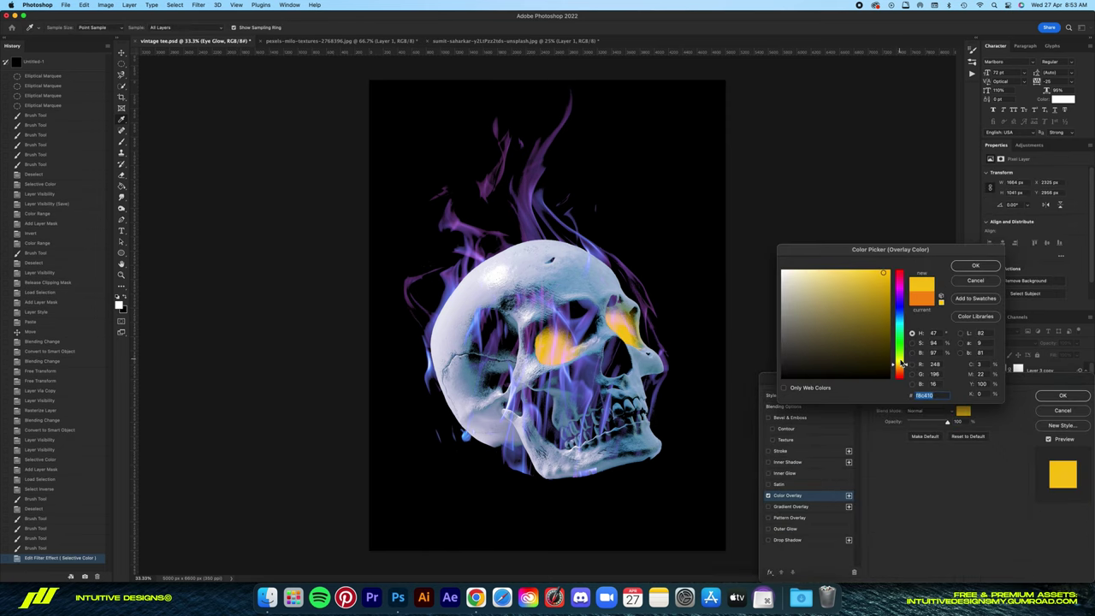
pyautogui.moveTo(903, 365); pyautogui.dragTo(904, 363)
pyautogui.click(976, 266)
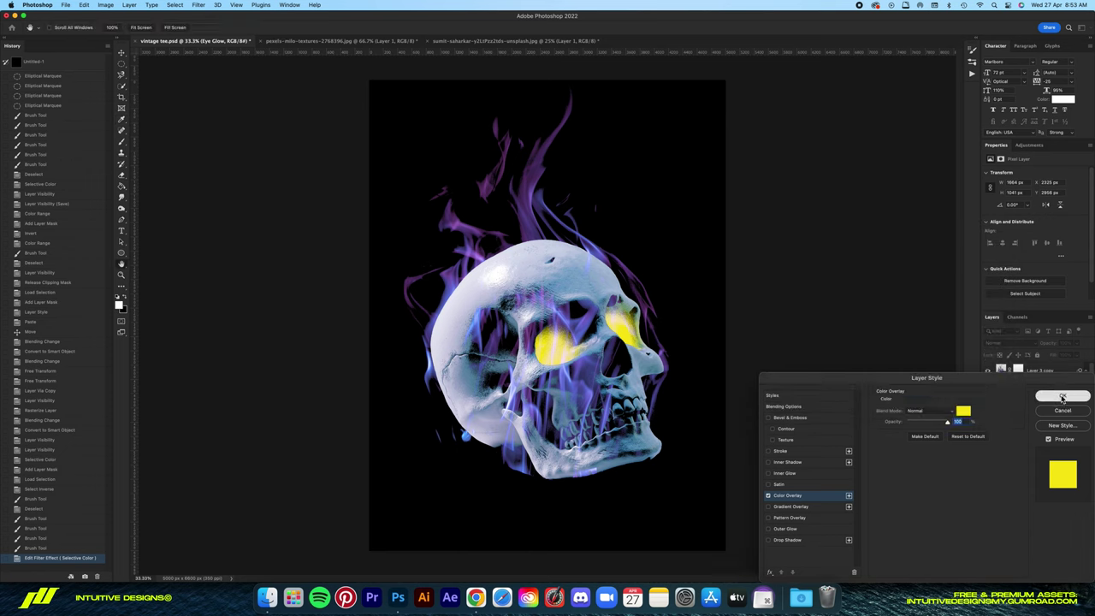
pyautogui.click(1063, 395)
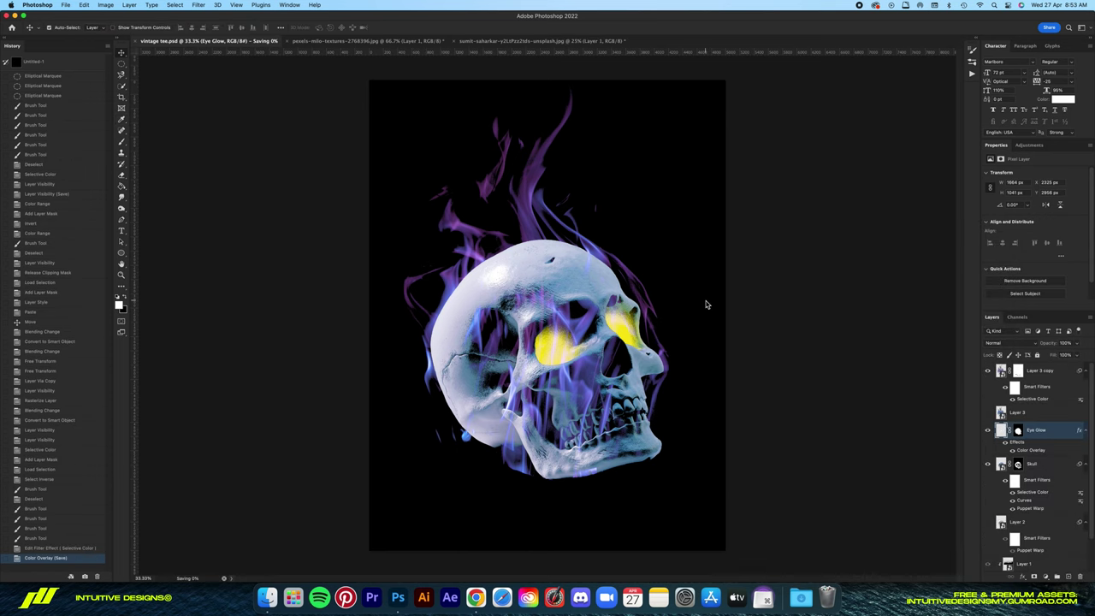
pyautogui.click(1017, 370)
# Paint out the stray flames below the skull's jaw on the Layer 3 copy mask.
pyautogui.press('b')
pyautogui.scroll(5, 753, 377)
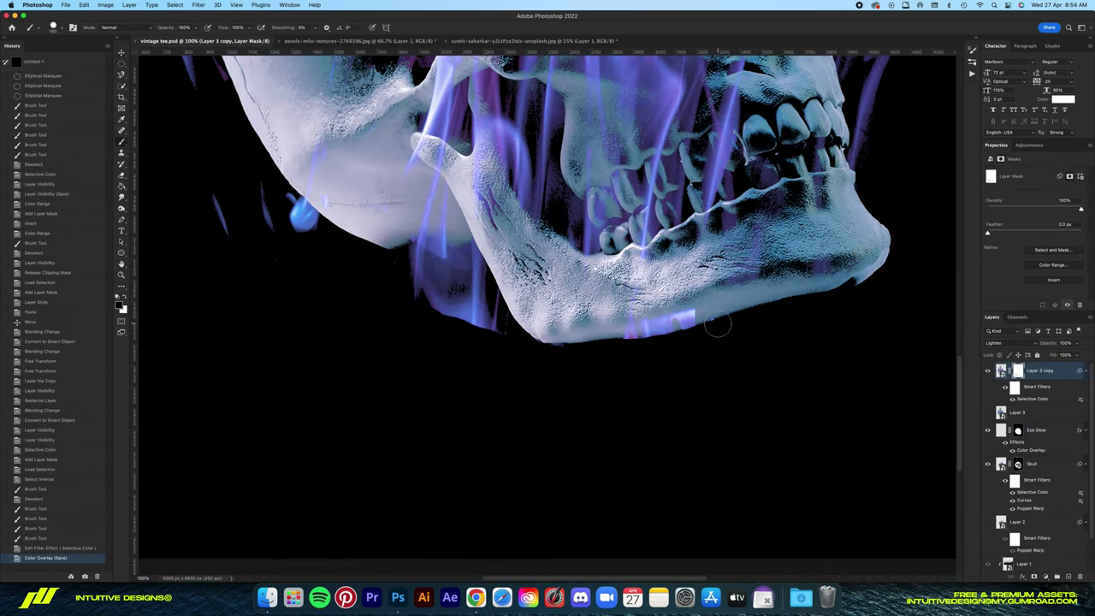
pyautogui.click(616, 347)
pyautogui.click(552, 350)
# Collapse the Eye Glow and Skull effect lists and rename the flame layer to Fire.
pyautogui.press('v')
pyautogui.press('super+0')
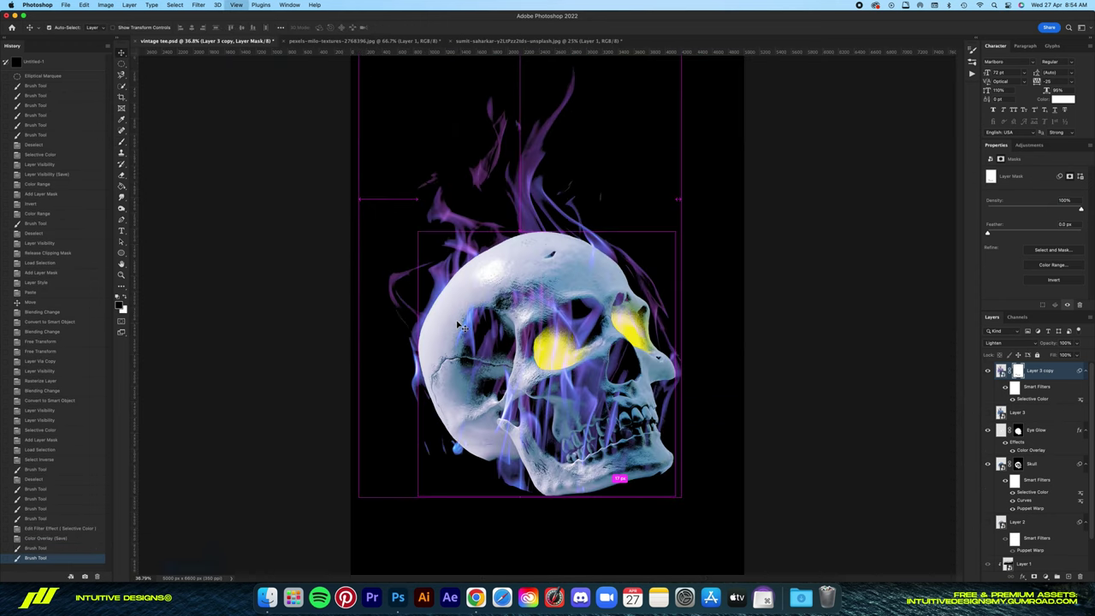
pyautogui.scroll(-2, 459, 326)
pyautogui.scroll(5, 459, 326)
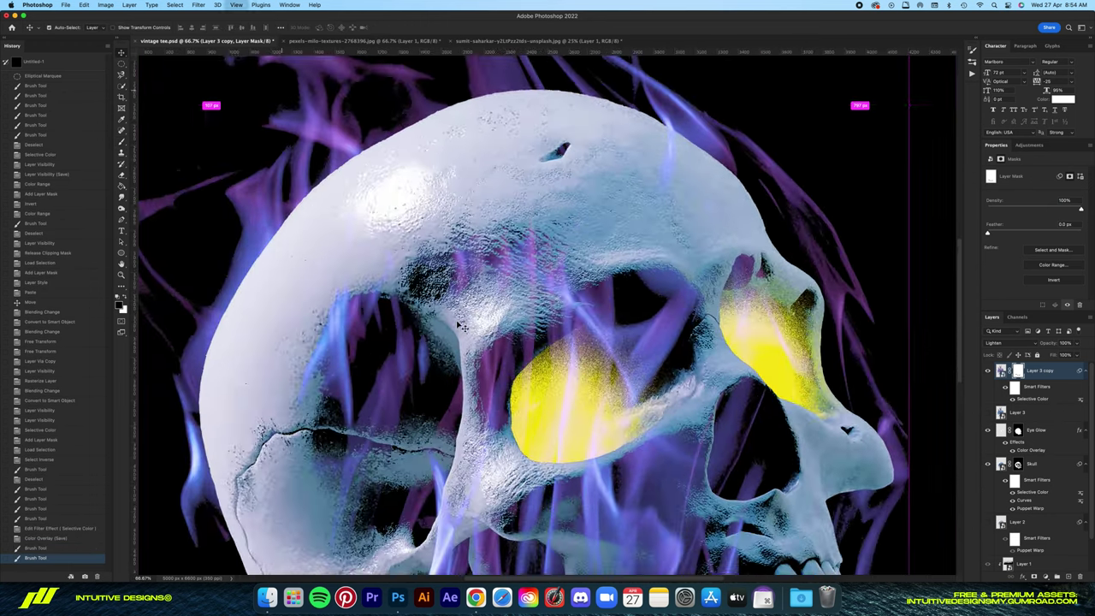
pyautogui.scroll(5, 459, 326)
pyautogui.scroll(-3, 459, 326)
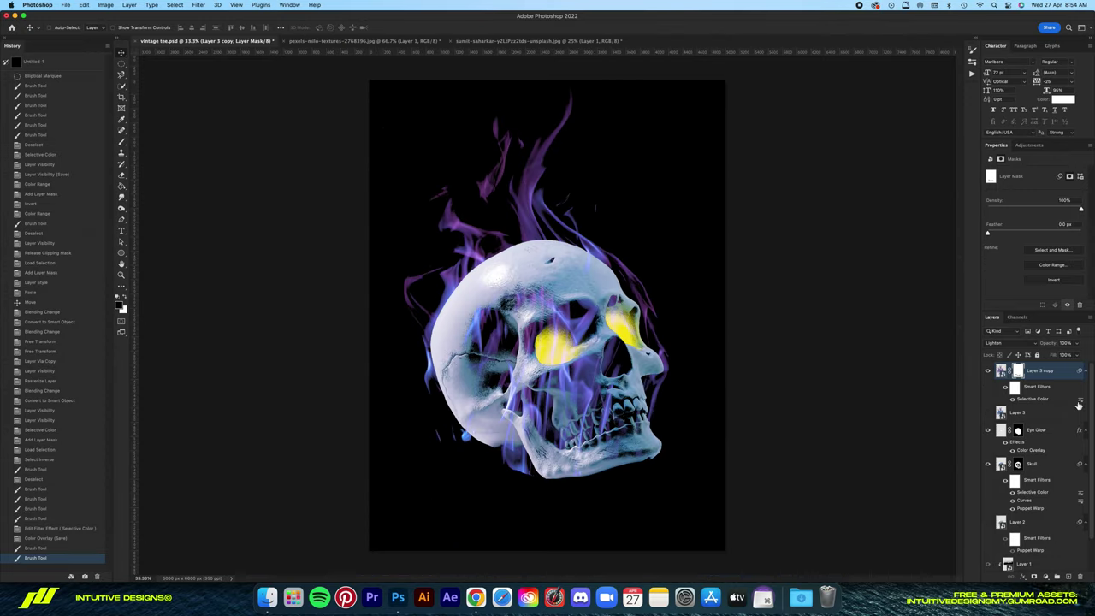
pyautogui.click(1087, 431)
pyautogui.click(1086, 448)
pyautogui.write('Fire')
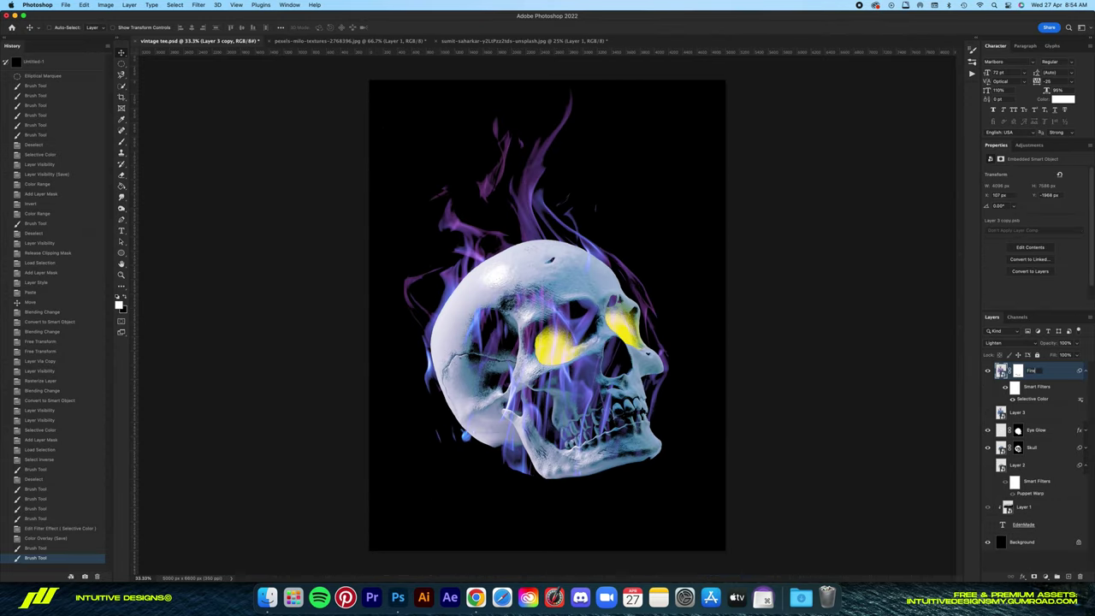
# Group Layers 1, 2 and 3 into a hidden 'backup' group below the background.
pyautogui.click(1031, 412)
pyautogui.keyDown('super'); pyautogui.click(1031, 465); pyautogui.keyUp('super')
pyautogui.keyDown('super'); pyautogui.click(1035, 505); pyautogui.keyUp('super')
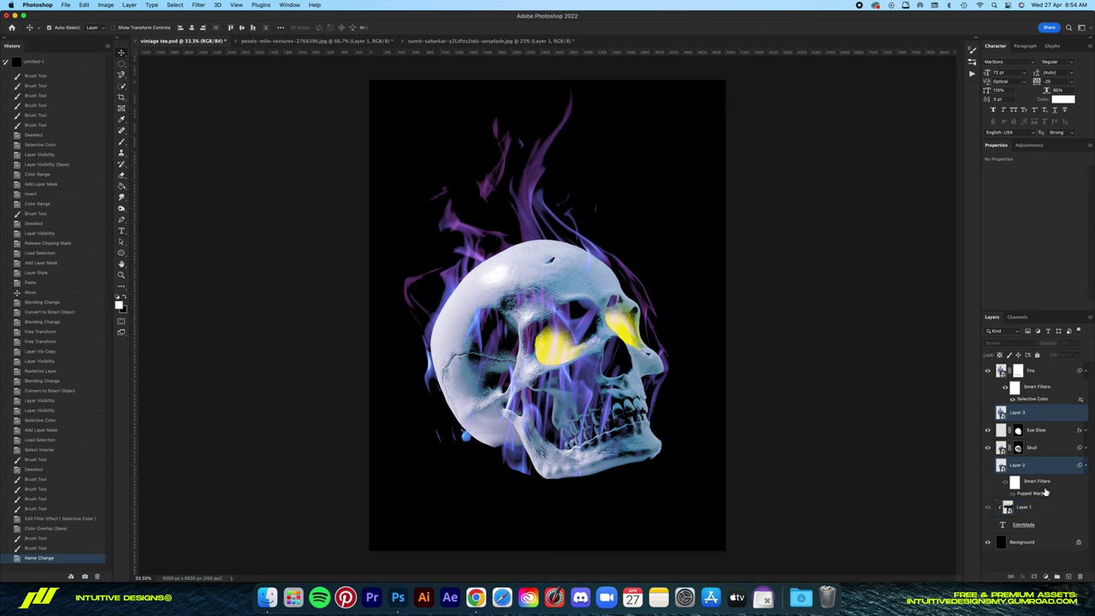
pyautogui.press('super+g')
pyautogui.moveTo(1022, 412); pyautogui.dragTo(1080, 495)
pyautogui.click(1079, 496)
pyautogui.moveTo(1020, 479); pyautogui.dragTo(1021, 503)
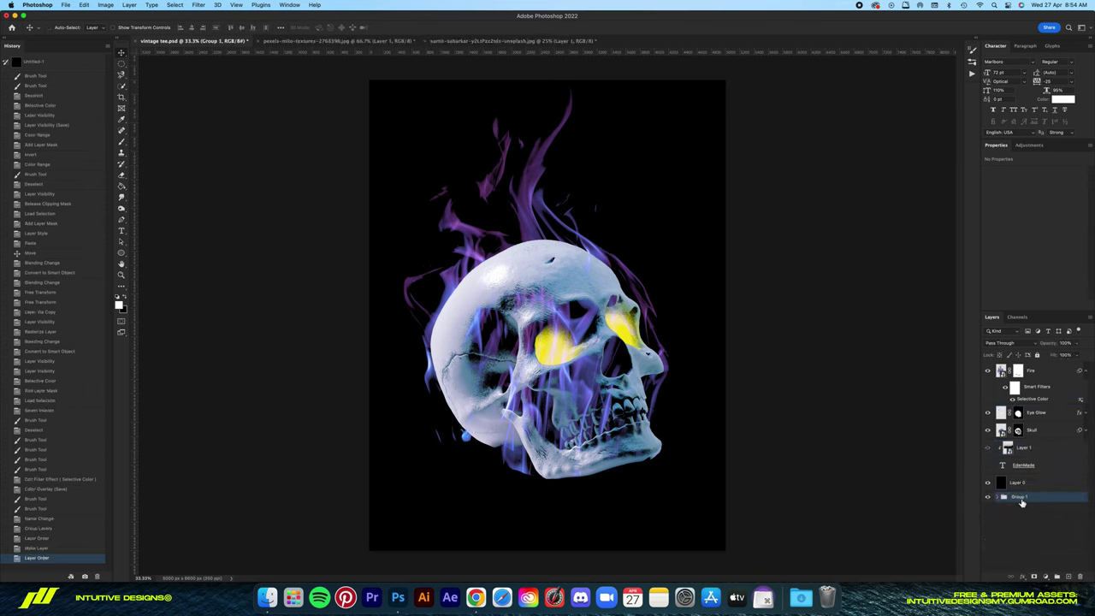
pyautogui.write('up')
pyautogui.press('Return')
pyautogui.click(988, 496)
# Rename the unlocked background layer to BG and show the EdenMade title layer.
pyautogui.doubleClick(1016, 483)
pyautogui.write('BG')
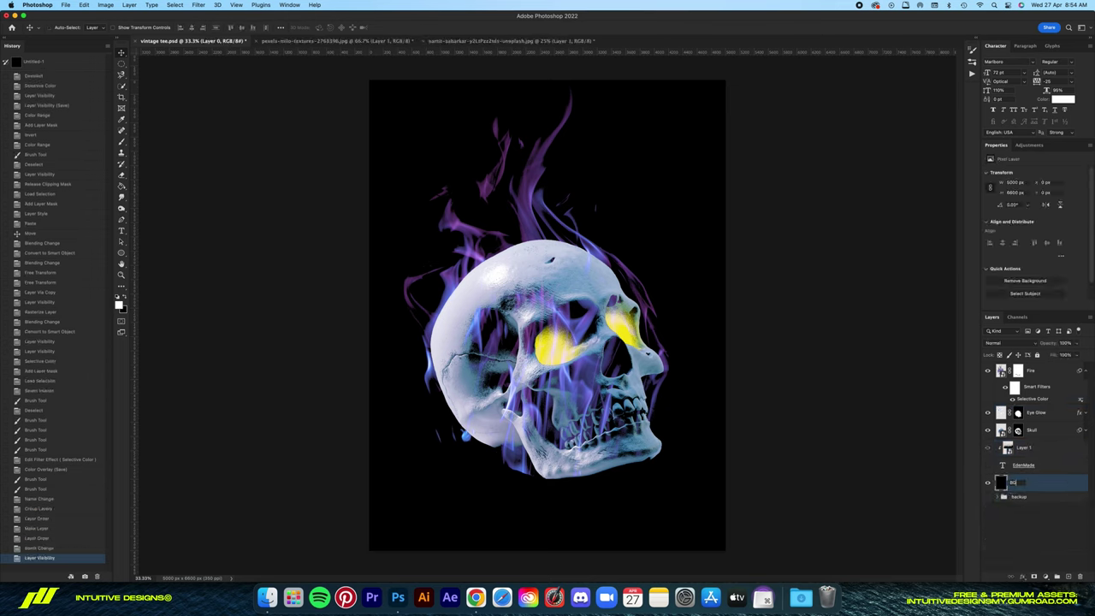
pyautogui.press('Return')
pyautogui.click(988, 464)
pyautogui.click(1048, 466)
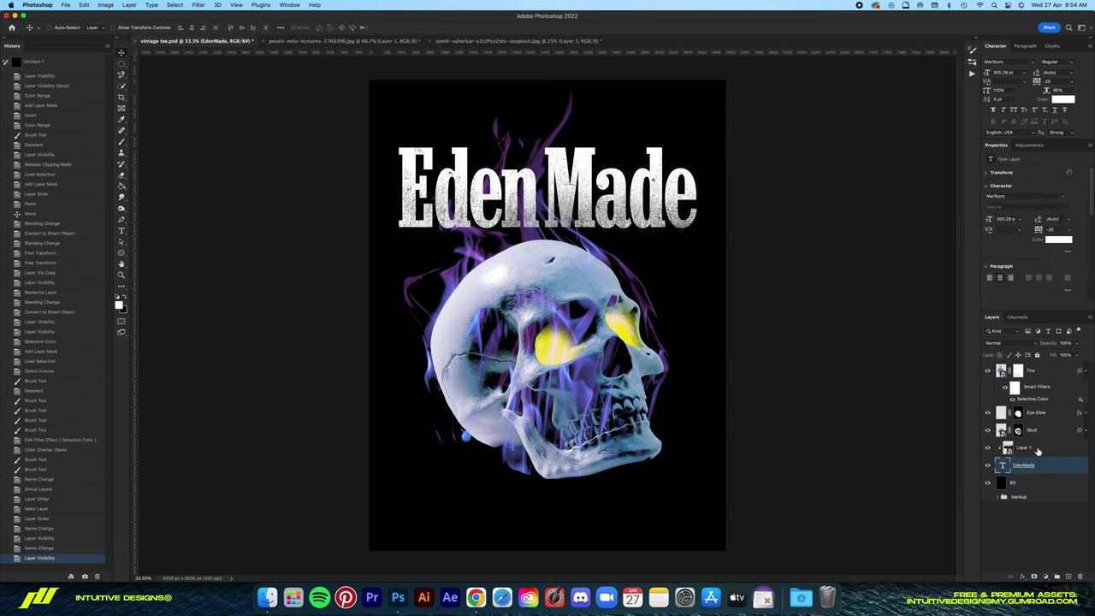
# Move the title and Layer 1 slightly down, then select only the EdenMade layer.
pyautogui.keyDown('shift'); pyautogui.click(1039, 456); pyautogui.keyUp('shift')
pyautogui.moveTo(697, 159); pyautogui.dragTo(699, 183)
pyautogui.hotkey('ctrl', 't')
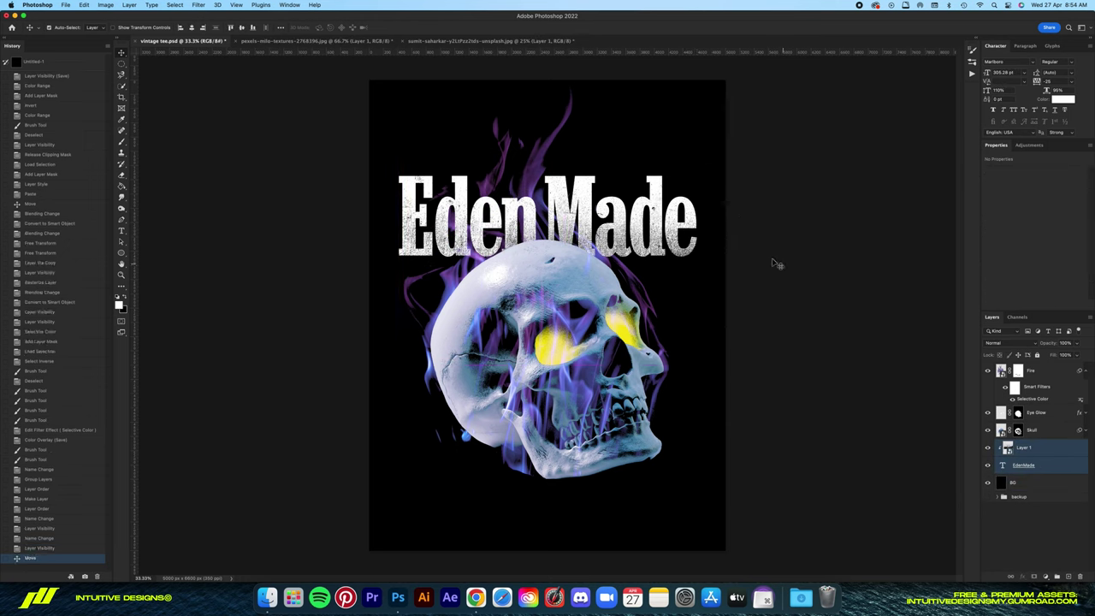
pyautogui.press('Return')
pyautogui.click(1061, 464)
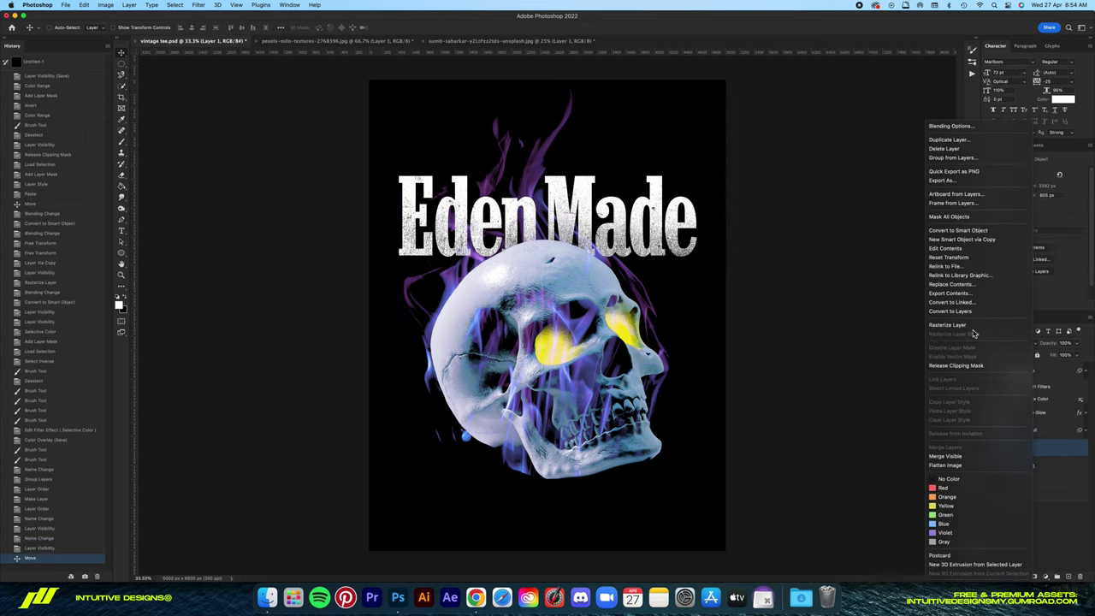
pyautogui.rightClick(1061, 464)
pyautogui.click(1061, 464)
# Stretch the EdenMade title taller and wider so it spans the canvas above the skull.
pyautogui.hotkey('ctrl', 't')
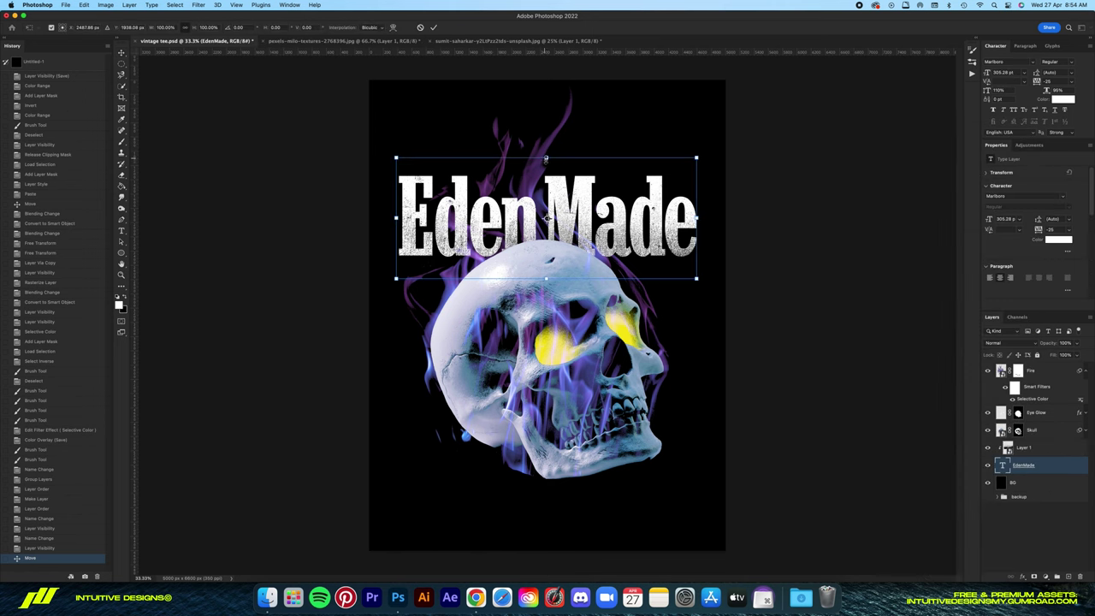
pyautogui.moveTo(546, 160); pyautogui.dragTo(545, 134)
pyautogui.moveTo(705, 137); pyautogui.dragTo(714, 136)
pyautogui.moveTo(661, 181); pyautogui.dragTo(661, 166)
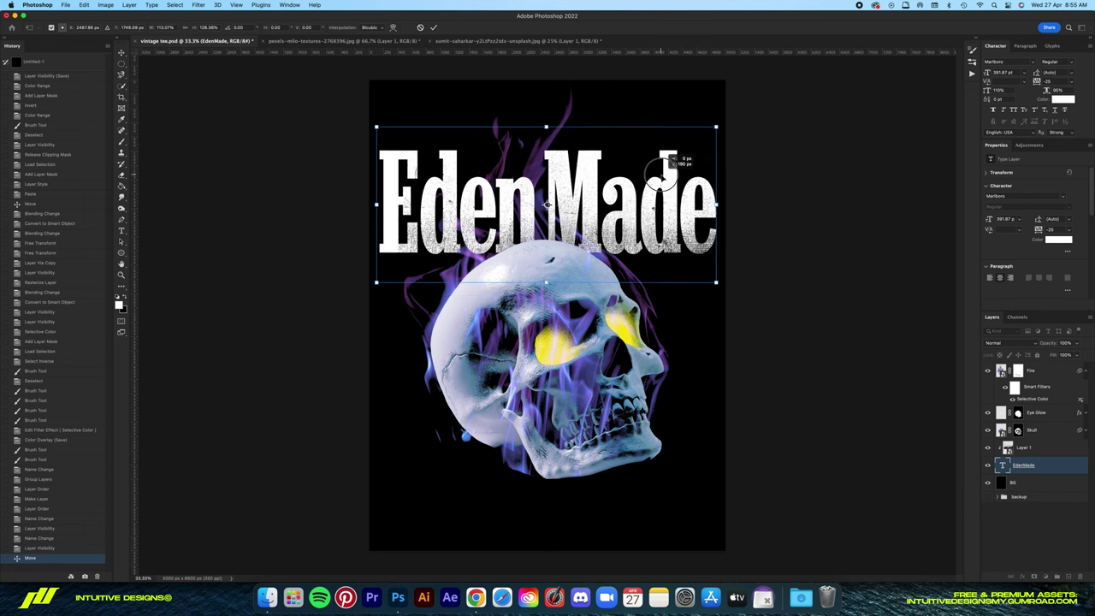
pyautogui.press('Return')
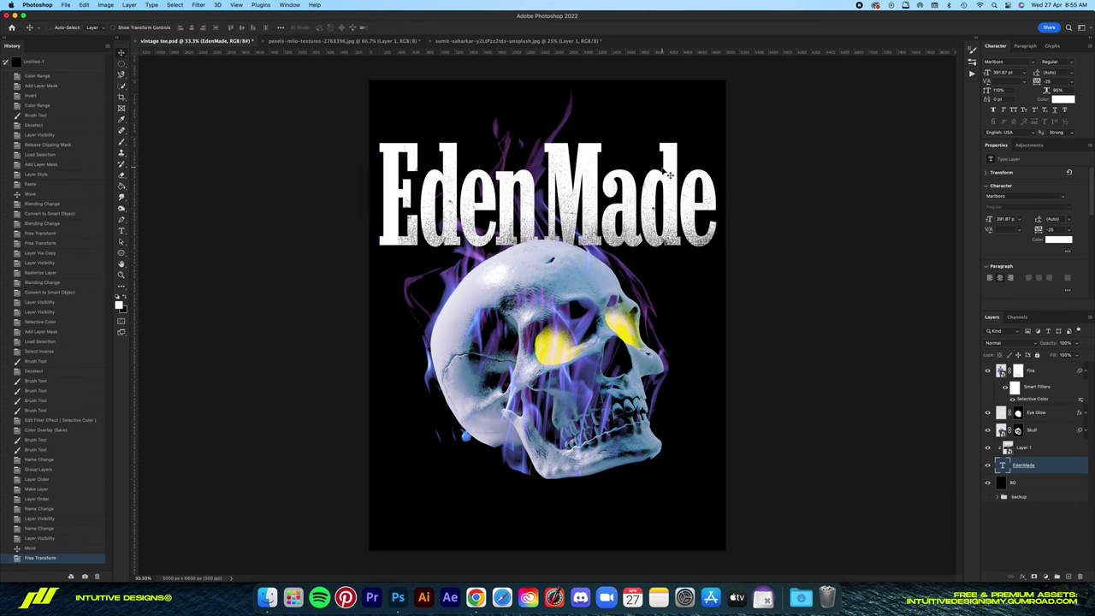
pyautogui.press('super+minus')
pyautogui.press('super+minus')
pyautogui.press('super+0')
pyautogui.press('super+minus')
# Scale the Layer 1 texture over the title and centre it horizontally on the canvas.
pyautogui.click(1024, 447)
pyautogui.press('super+t')
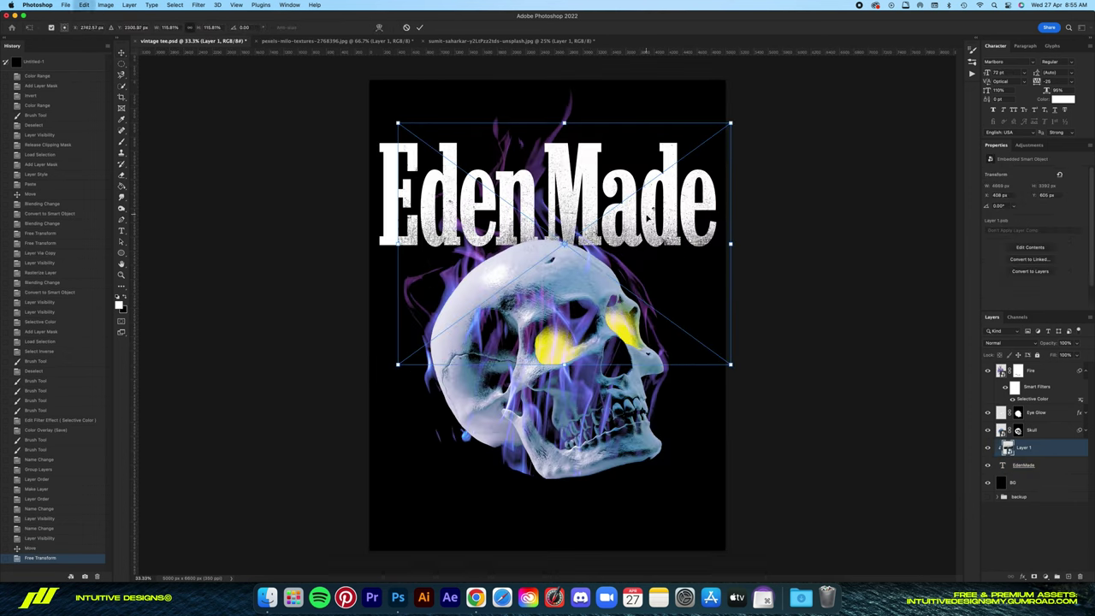
pyautogui.moveTo(593, 266); pyautogui.dragTo(587, 253)
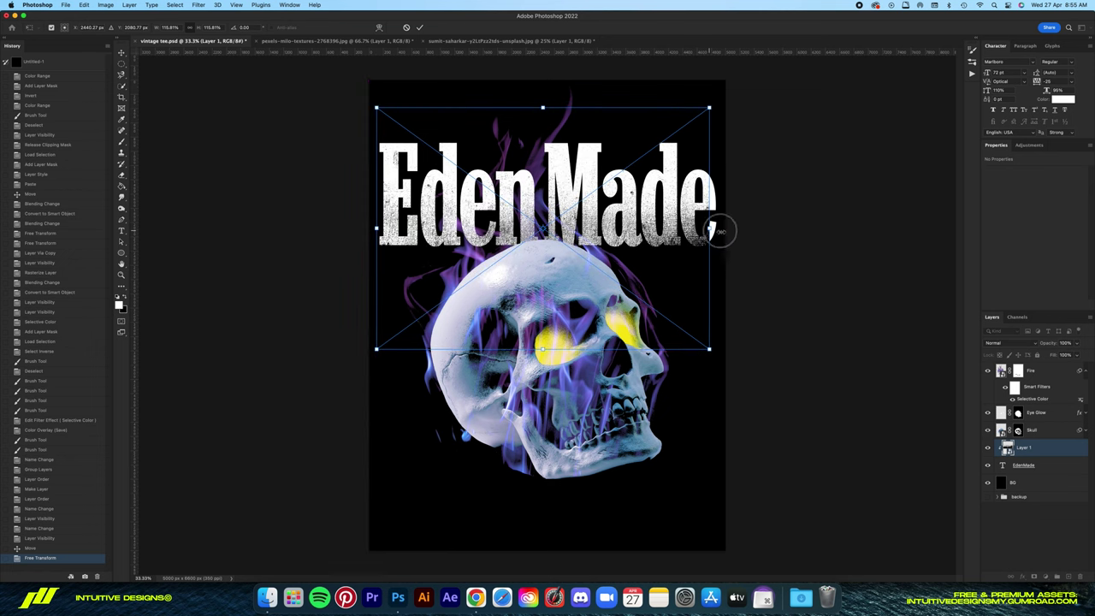
pyautogui.press('Return')
pyautogui.moveTo(663, 195); pyautogui.dragTo(700, 197)
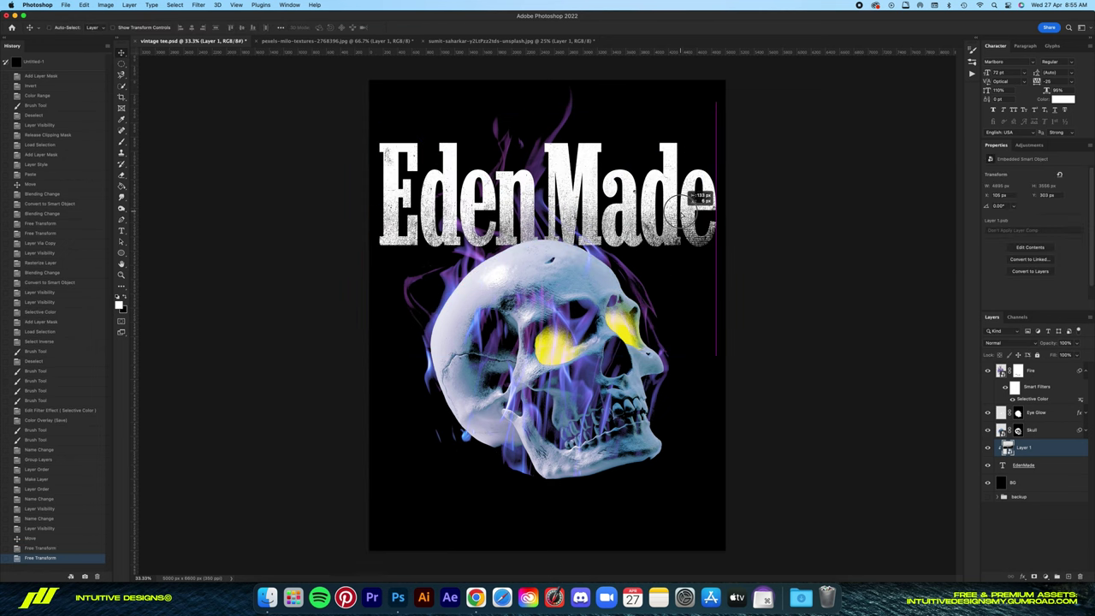
pyautogui.press('Return')
pyautogui.press('super+a')
pyautogui.click(191, 28)
pyautogui.press('super+d')
# Tint the EdenMade text a pale bluish white sampled from the skull.
pyautogui.click(1024, 465)
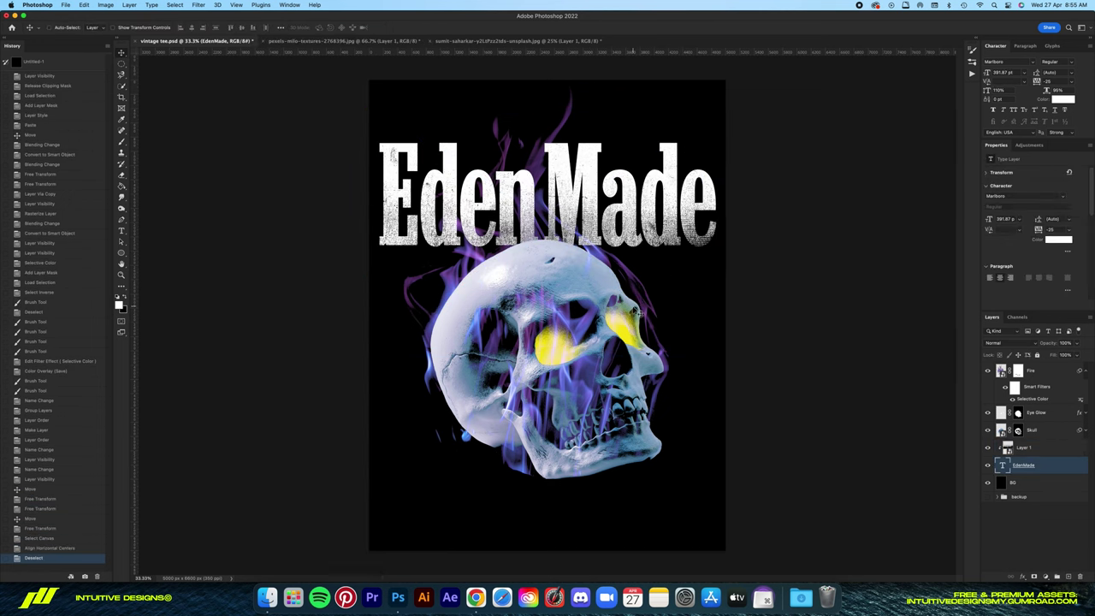
pyautogui.click(1058, 239)
pyautogui.click(528, 255)
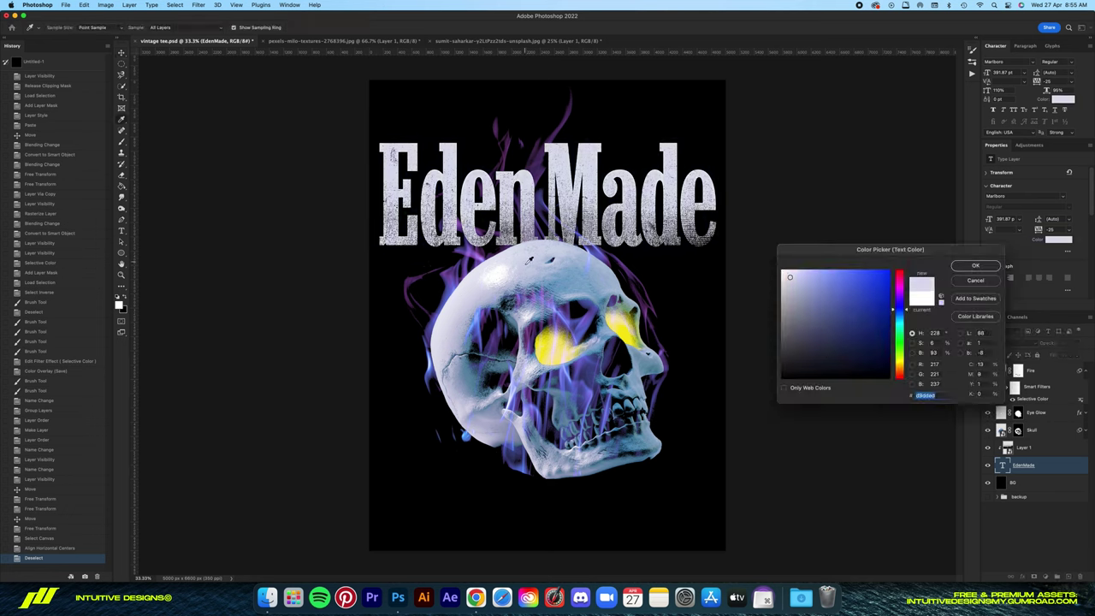
pyautogui.moveTo(528, 257)
pyautogui.mouseDown()
pyautogui.moveTo(543, 349)
pyautogui.moveTo(502, 267)
pyautogui.mouseUp()
pyautogui.click(977, 267)
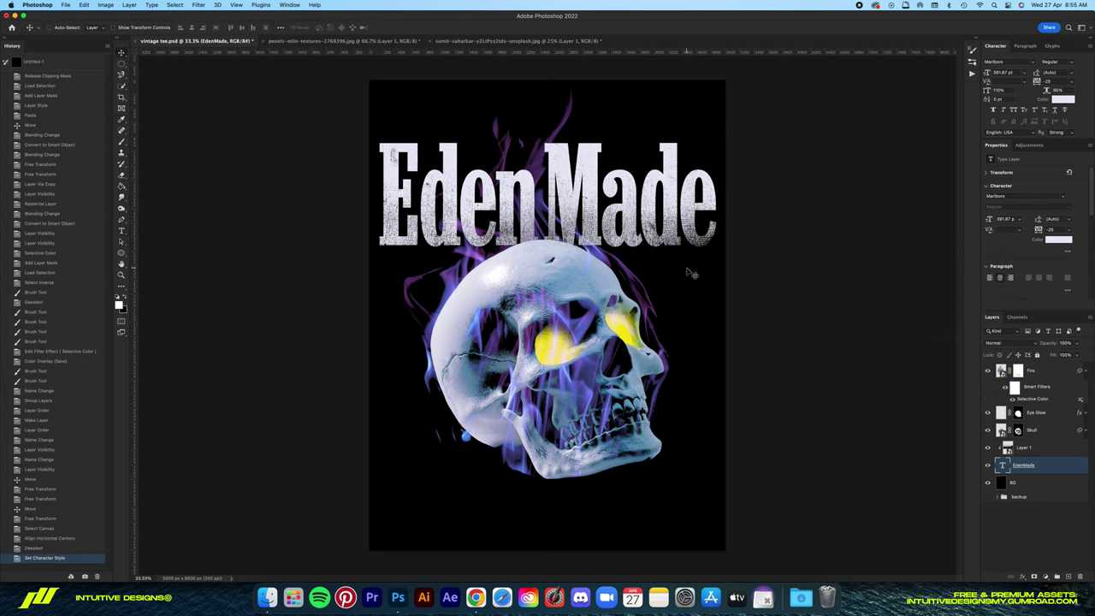
# Group Fire, Eye Glow and Skull as 'Design', stamp a merged copy, and hide the group.
pyautogui.press('v')
pyautogui.click(1031, 430)
pyautogui.keyDown('shift'); pyautogui.click(1031, 370); pyautogui.keyUp('shift')
pyautogui.press('super+g')
pyautogui.write('sign')
pyautogui.press('Return')
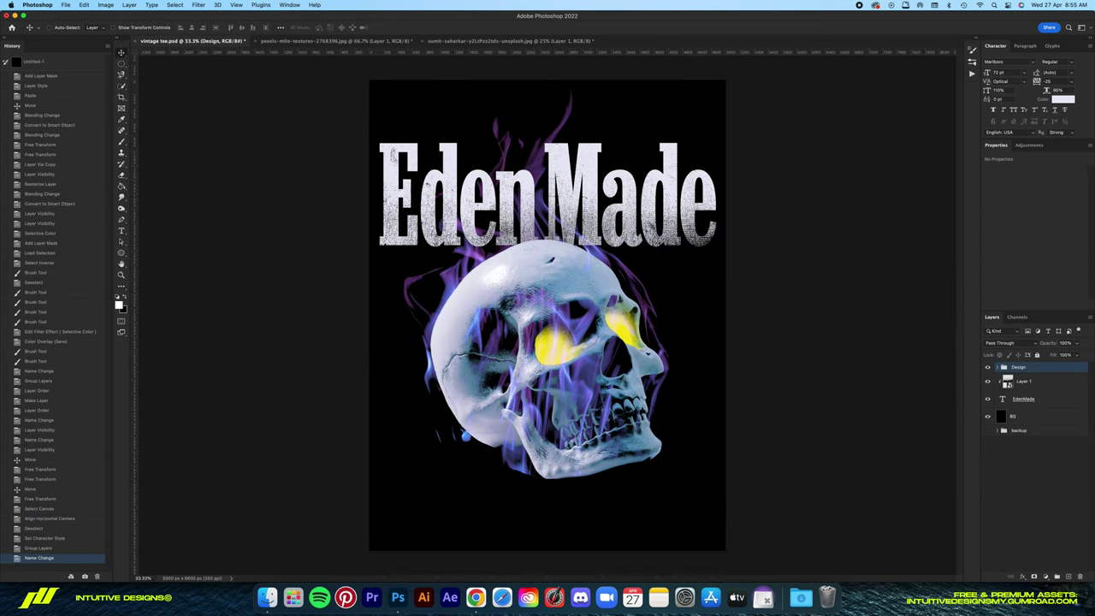
pyautogui.press('super+alt+e')
pyautogui.click(988, 385)
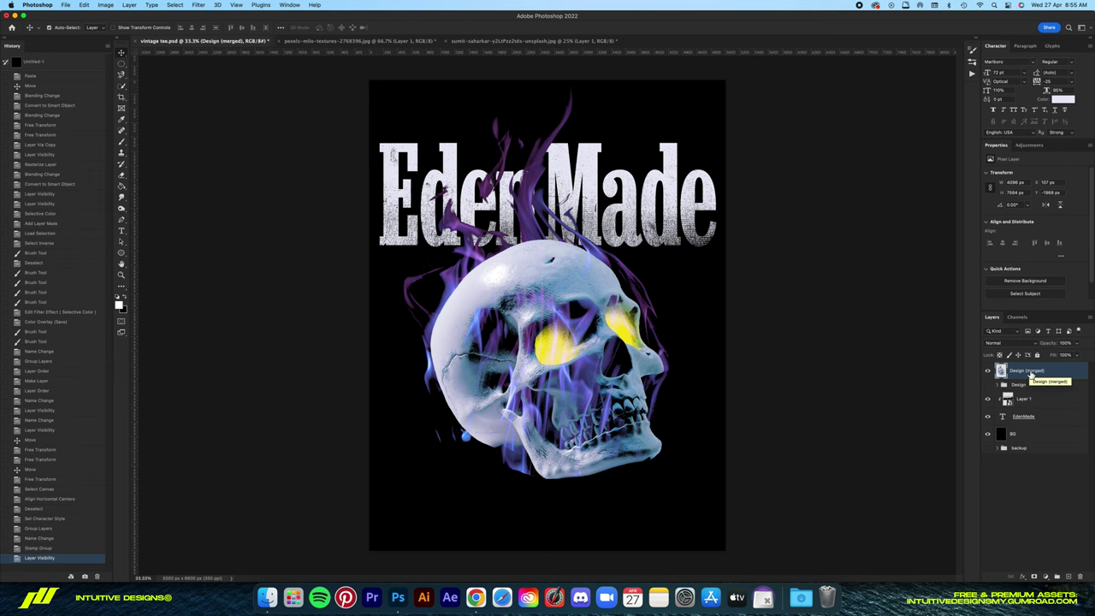
# Add and apply a layer mask on the Design (merged) layer using a full-canvas selection.
pyautogui.press('super+minus')
pyautogui.rightClick(1031, 374)
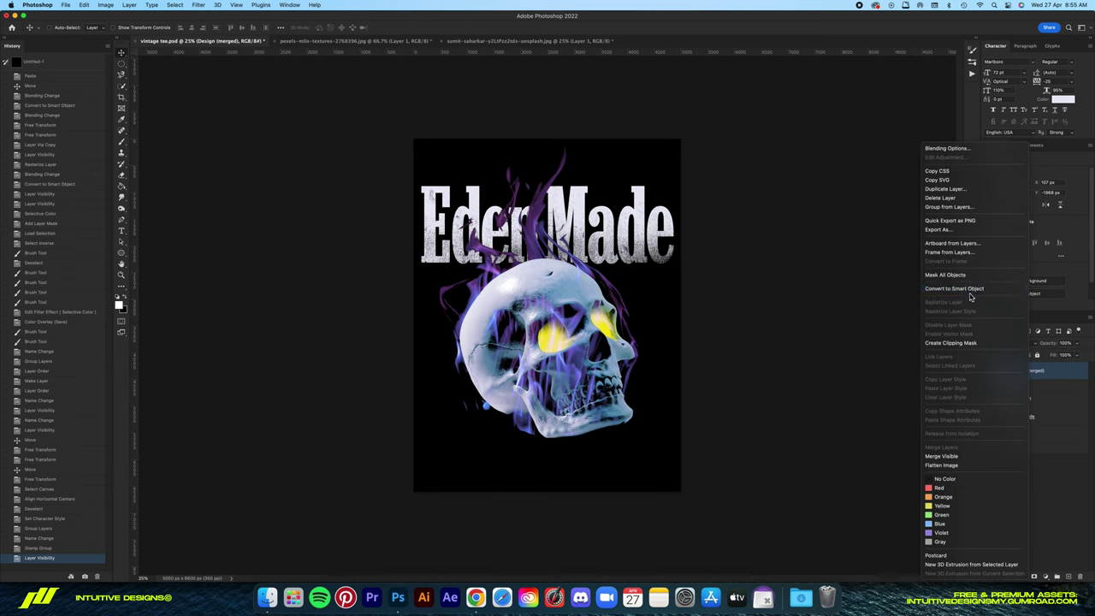
pyautogui.press('Escape')
pyautogui.press('super+t')
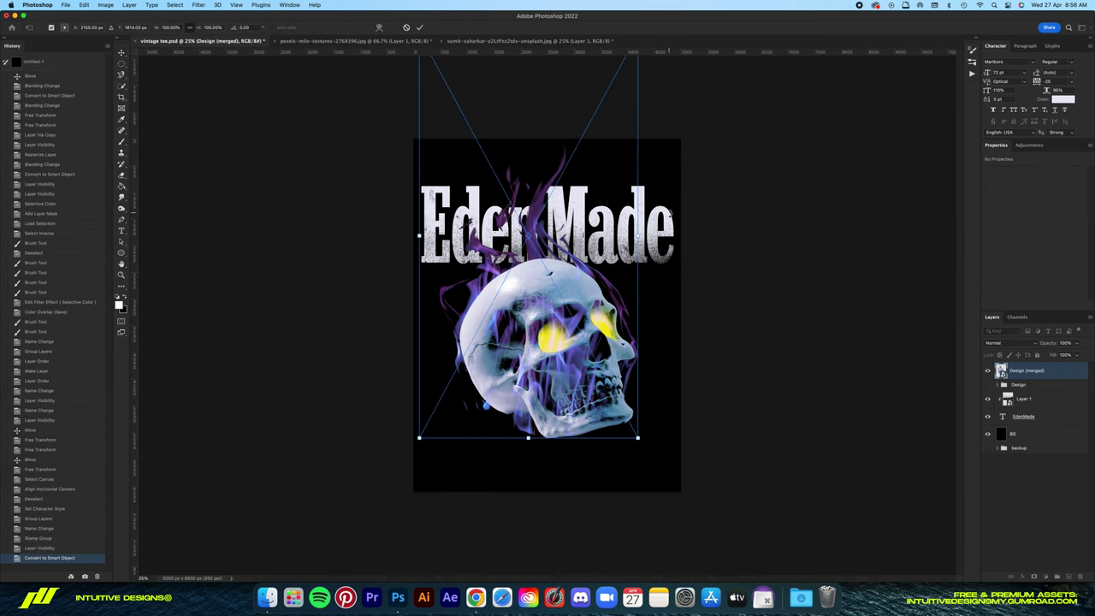
pyautogui.press('Escape')
pyautogui.press('super+a')
pyautogui.click(1034, 577)
pyautogui.rightClick(1014, 370)
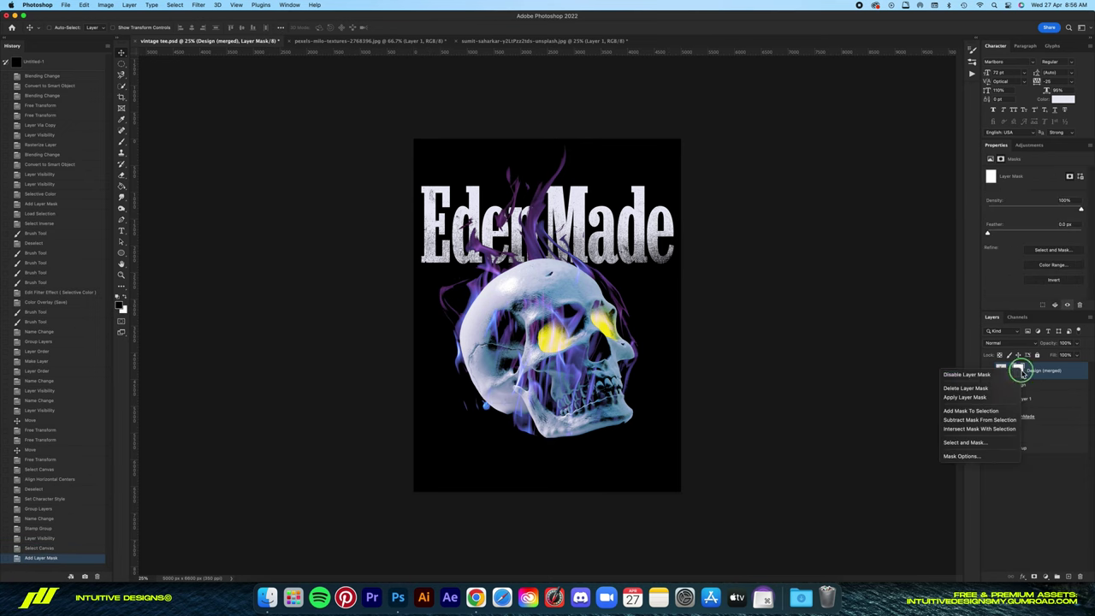
pyautogui.click(993, 390)
# Convert the merged layer to a Smart Object and rotate it about 8° clockwise.
pyautogui.rightClick(1022, 374)
pyautogui.click(984, 290)
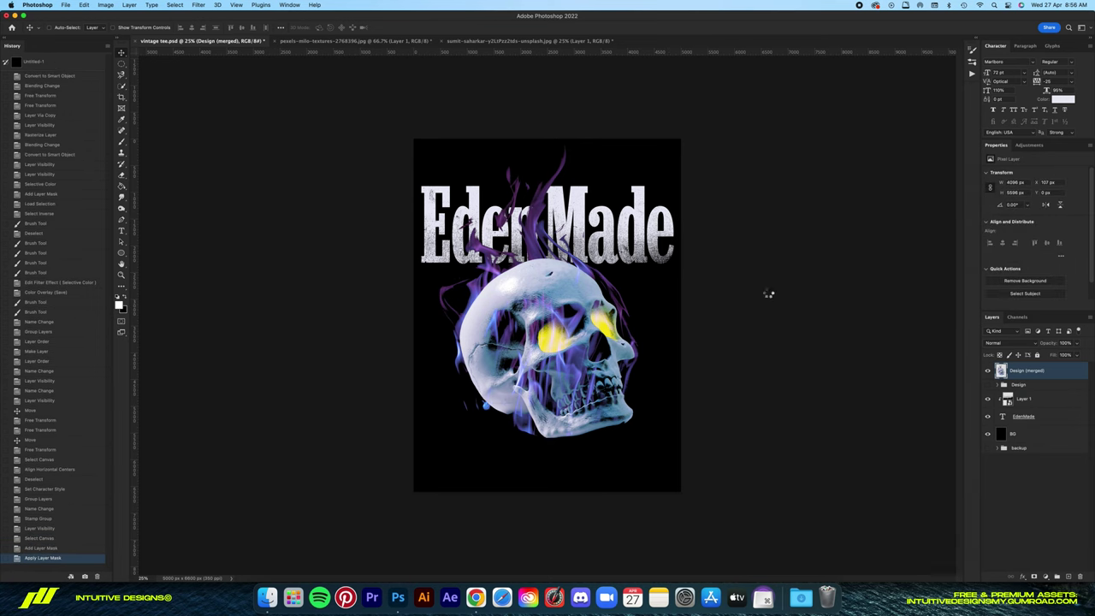
pyautogui.press('super+t')
pyautogui.moveTo(675, 231); pyautogui.dragTo(678, 249)
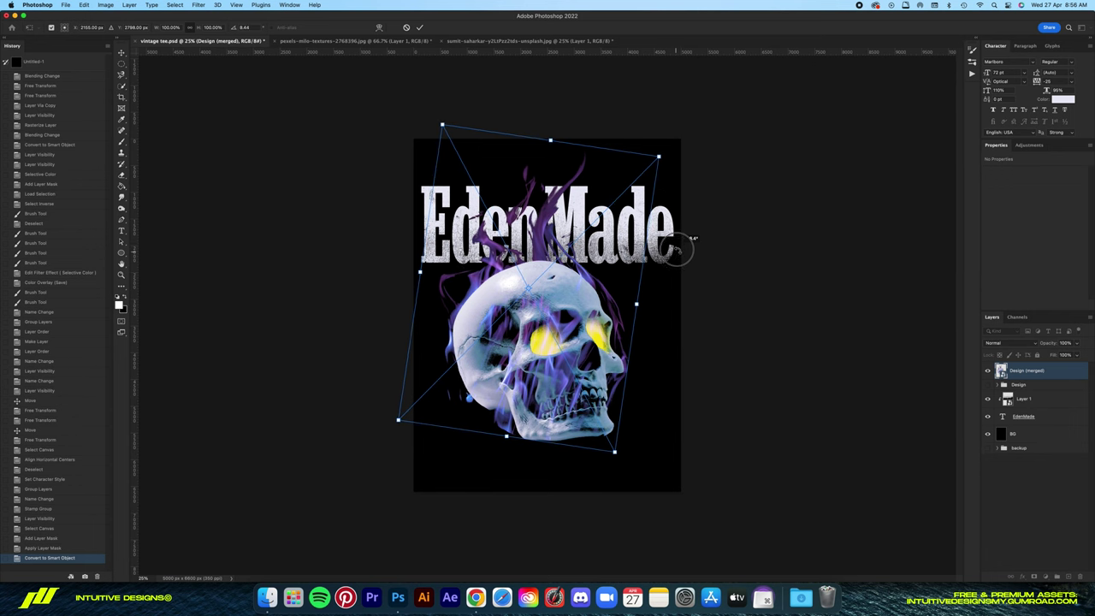
pyautogui.press('Return')
# Add a vertical guide down the canvas centre and shift the rotated design.
pyautogui.press('super+minus')
pyautogui.press('super+0')
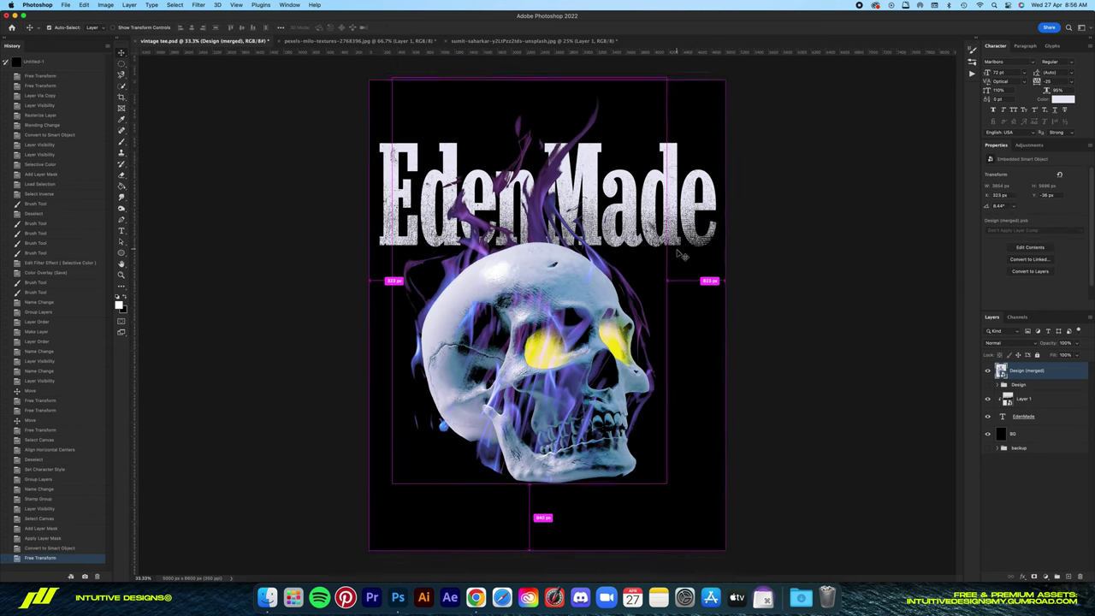
pyautogui.moveTo(137, 221); pyautogui.dragTo(547, 214)
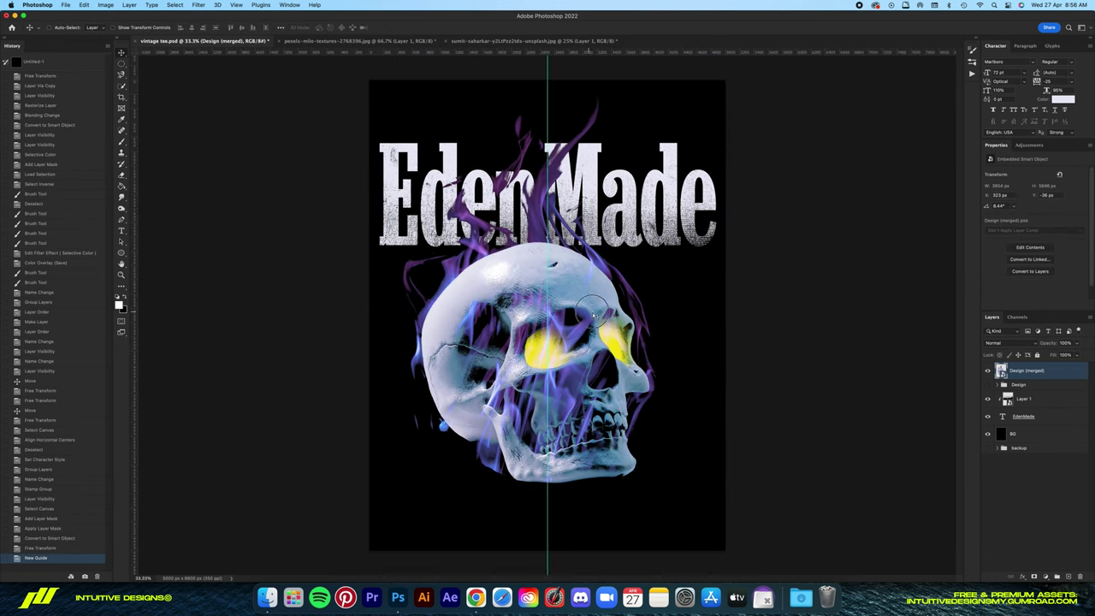
pyautogui.moveTo(599, 321)
pyautogui.mouseDown()
pyautogui.moveTo(583, 321)
pyautogui.moveTo(548, 51)
pyautogui.mouseUp()
pyautogui.scroll(-5, 517, 320)
pyautogui.scroll(5, 517, 320)
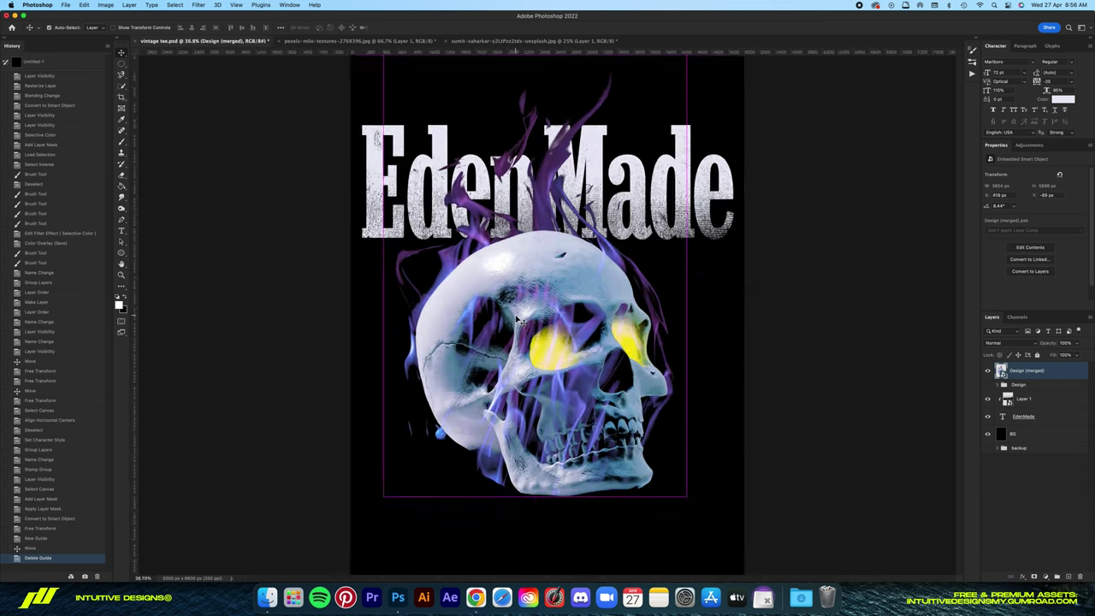
# Undo the rotation and guide, delete the merged layer, and show the Design group again.
pyautogui.press('super+minus')
pyautogui.press('super+minus')
pyautogui.press('super+minus')
pyautogui.press('super+minus')
pyautogui.press('super+minus')
pyautogui.press('super+z')
pyautogui.press('super+z')
pyautogui.press('super+z')
pyautogui.press('super+z')
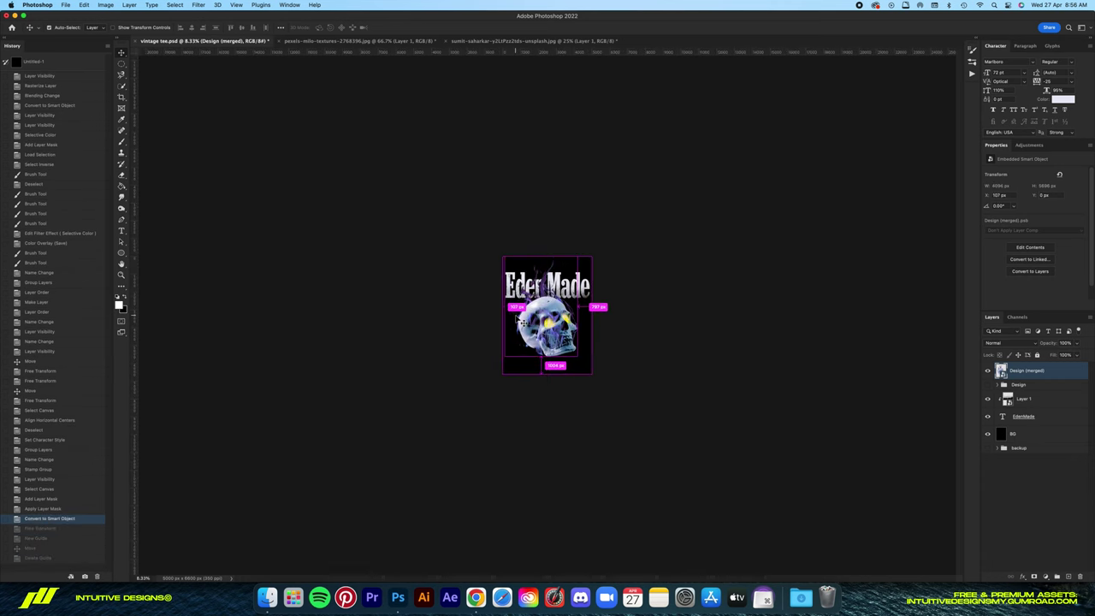
pyautogui.press('super+plus')
pyautogui.press('super+plus')
pyautogui.press('super+plus')
pyautogui.press('super+z')
pyautogui.press('super+z')
pyautogui.press('super+z')
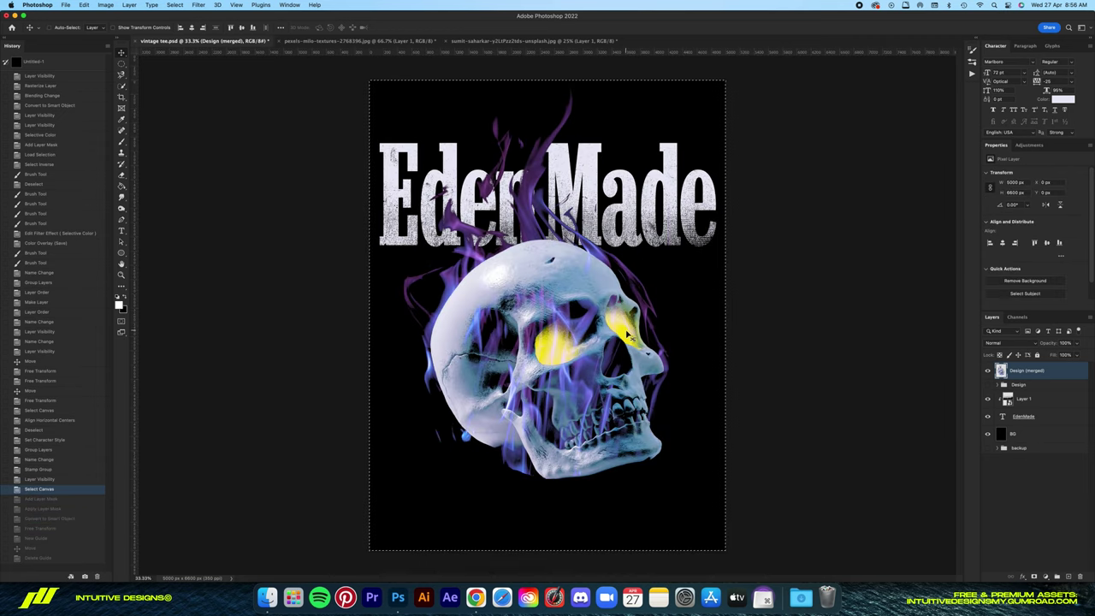
pyautogui.press('super+d')
pyautogui.press('BackSpace')
pyautogui.click(989, 369)
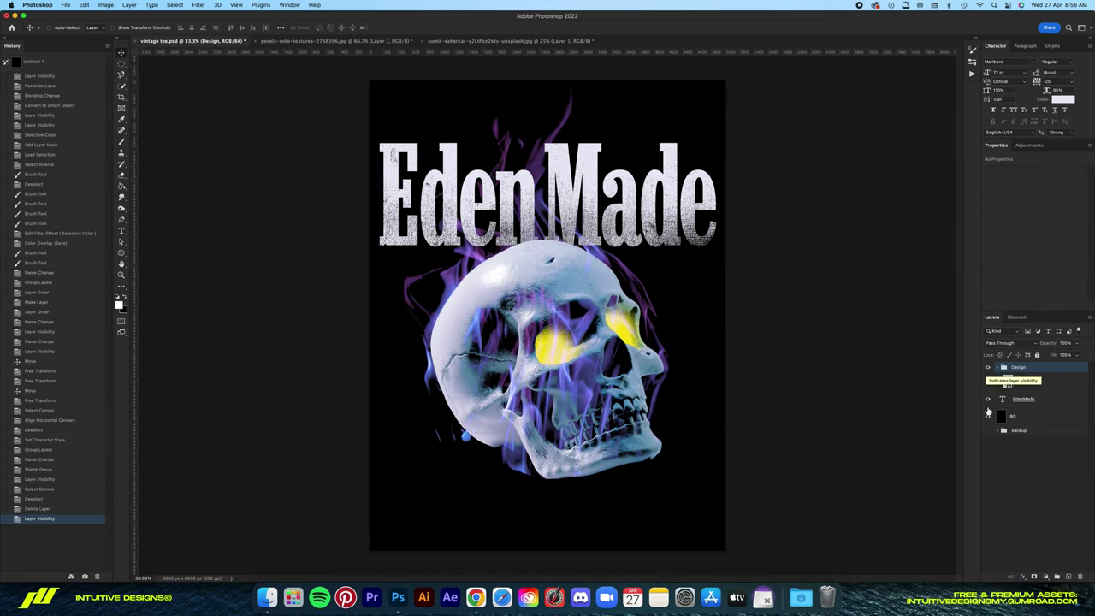
# Sample a light blue-grey from the skull for the EdenMade title and shift its hue to cyan.
pyautogui.click(1023, 398)
pyautogui.click(1057, 239)
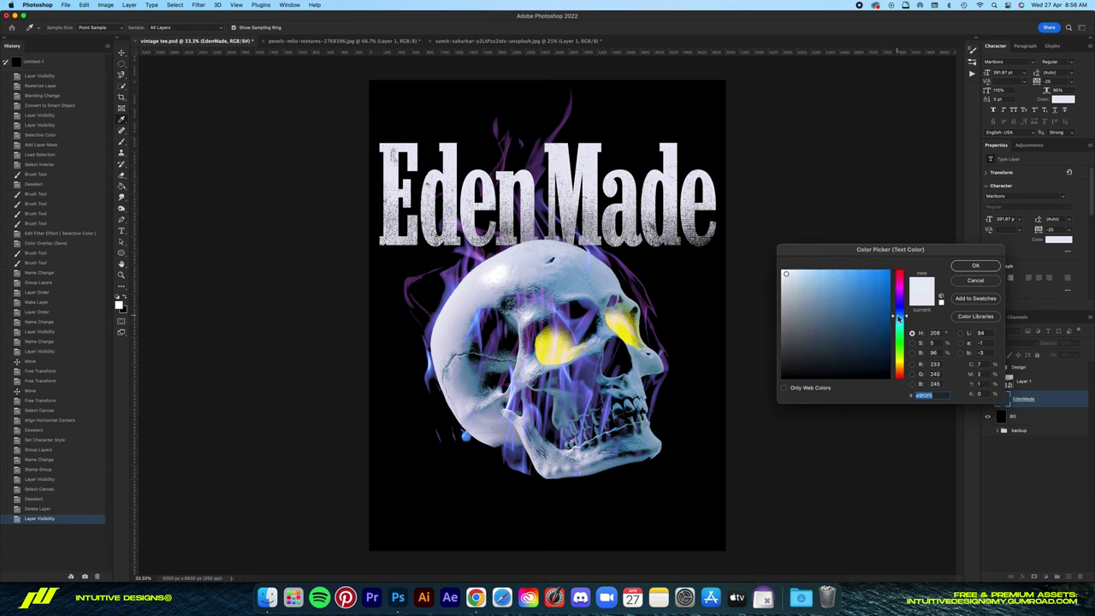
pyautogui.moveTo(804, 284); pyautogui.dragTo(836, 290)
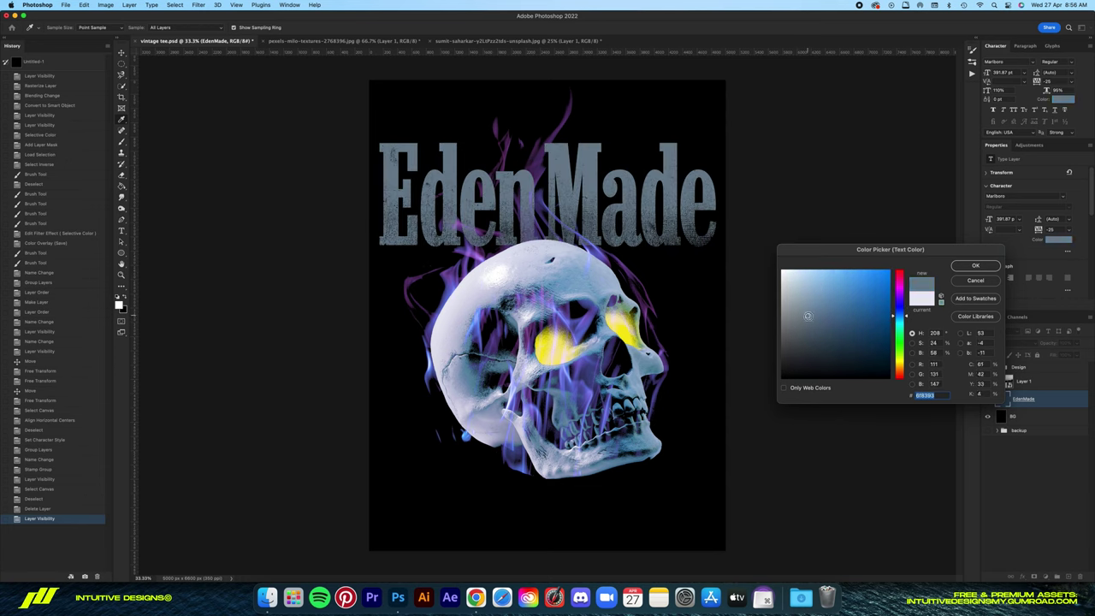
pyautogui.moveTo(902, 366); pyautogui.dragTo(902, 356)
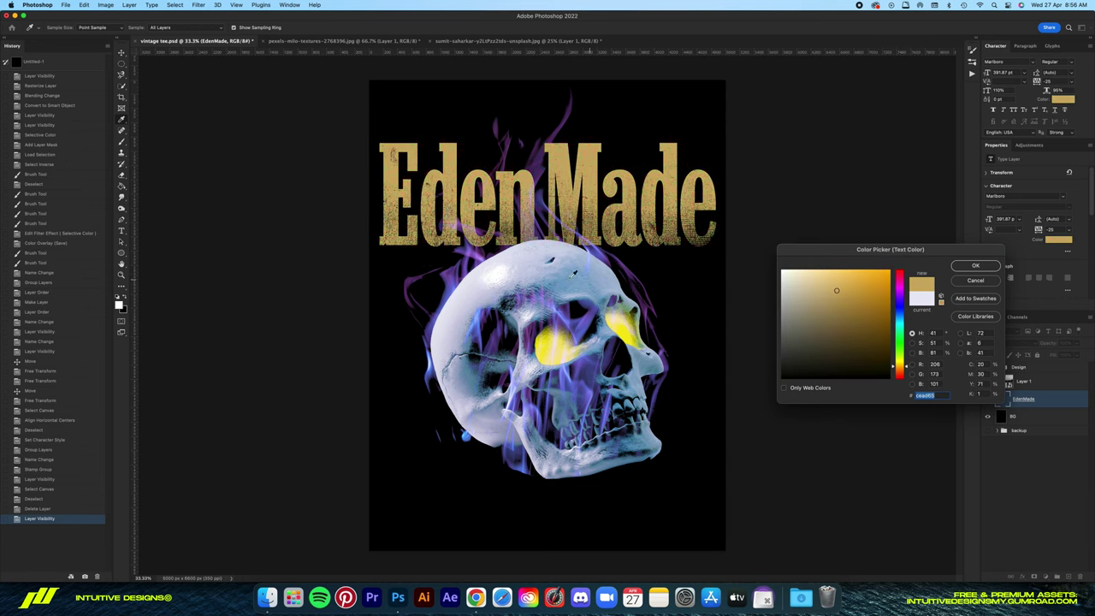
pyautogui.click(539, 254)
pyautogui.click(905, 322)
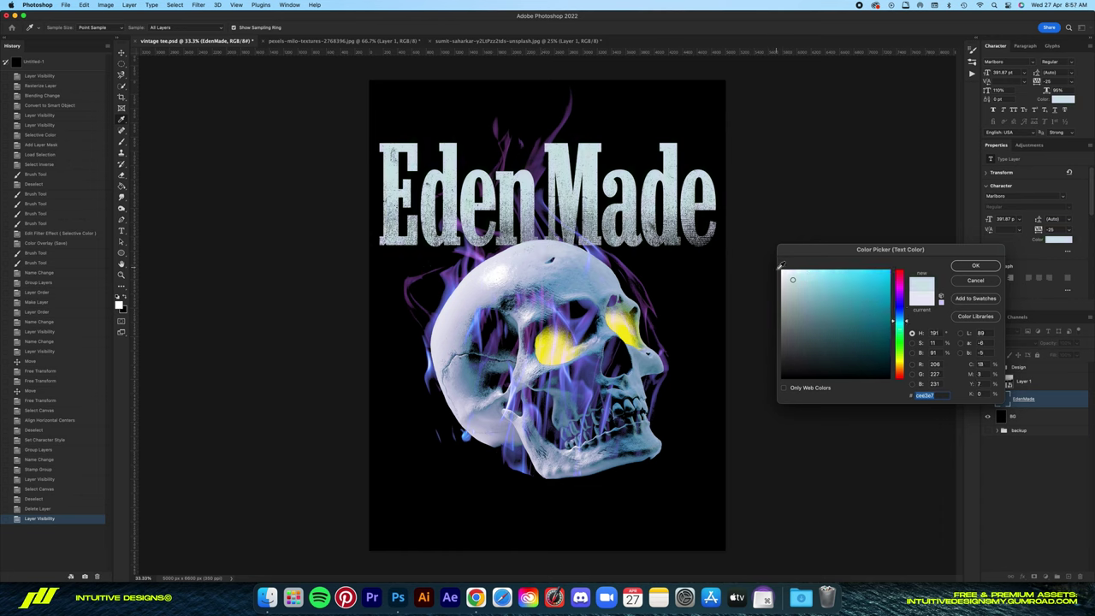
# Refine the title colour to pale icy cyan d4eaf3 and apply it.
pyautogui.moveTo(793, 274); pyautogui.dragTo(801, 273)
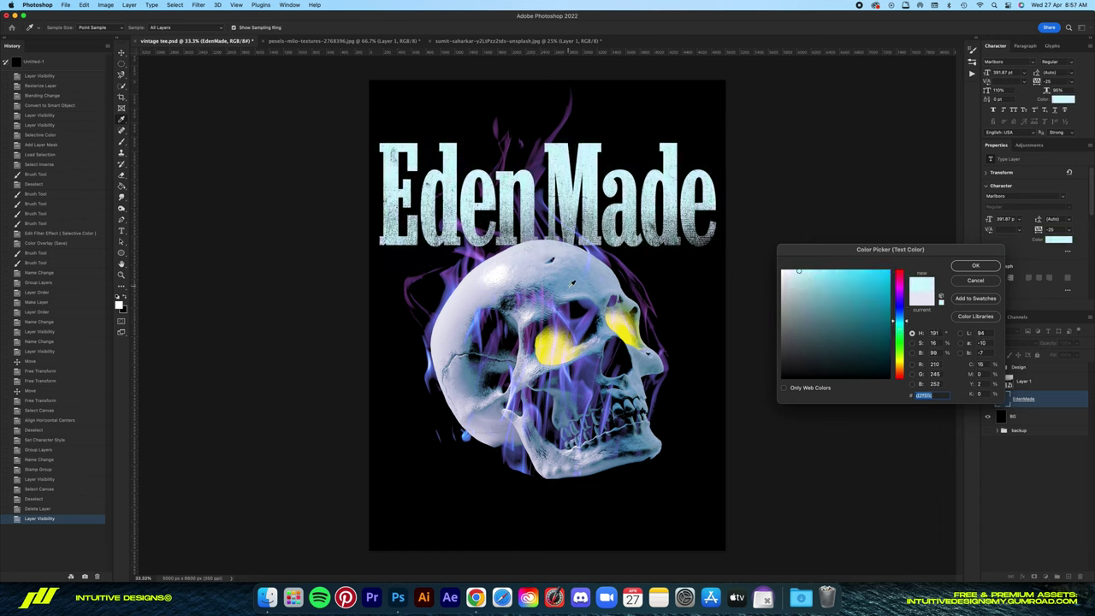
pyautogui.click(572, 283)
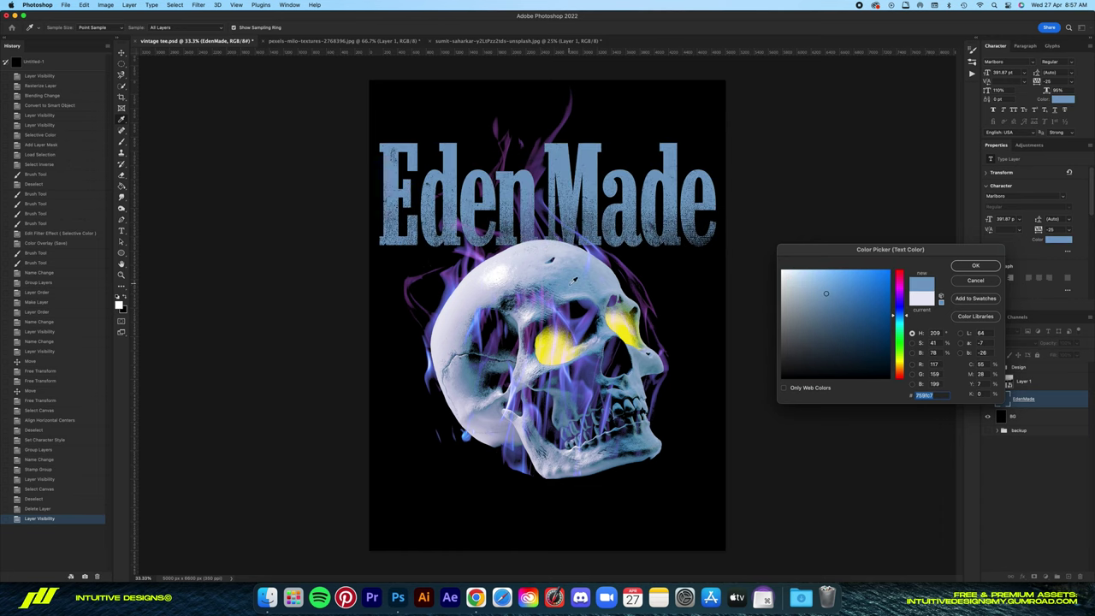
pyautogui.click(524, 320)
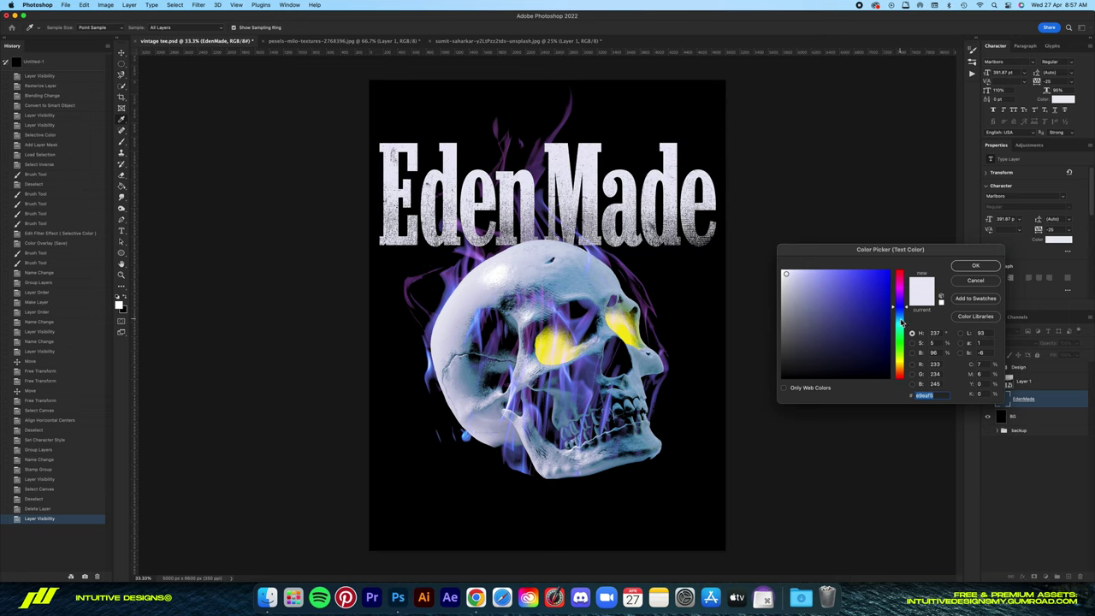
pyautogui.click(901, 321)
pyautogui.moveTo(793, 272); pyautogui.dragTo(795, 276)
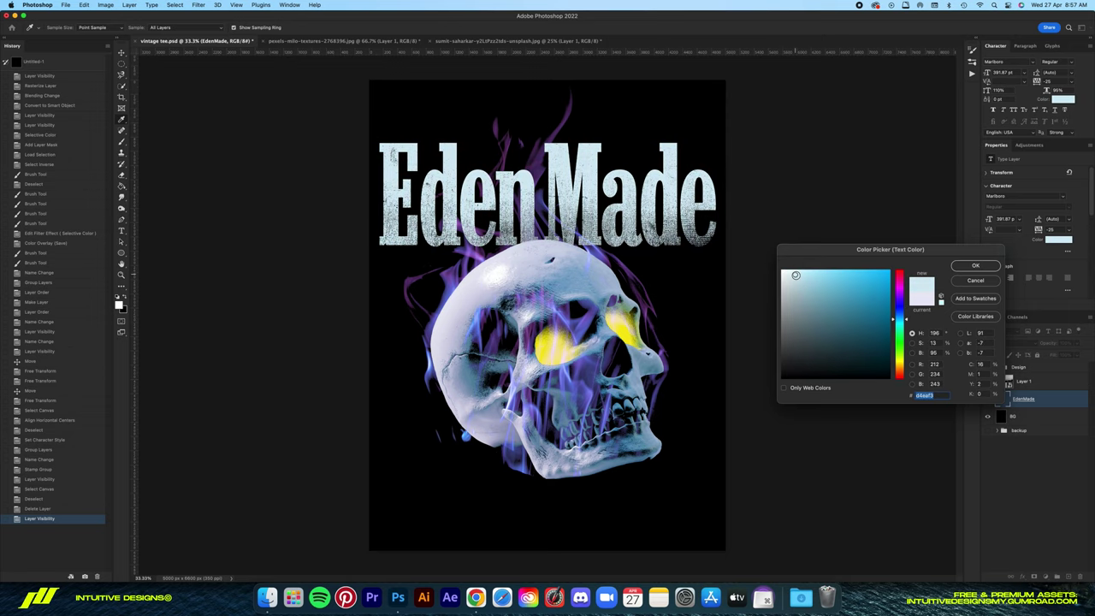
pyautogui.click(976, 266)
pyautogui.hotkey('ctrl', 't')
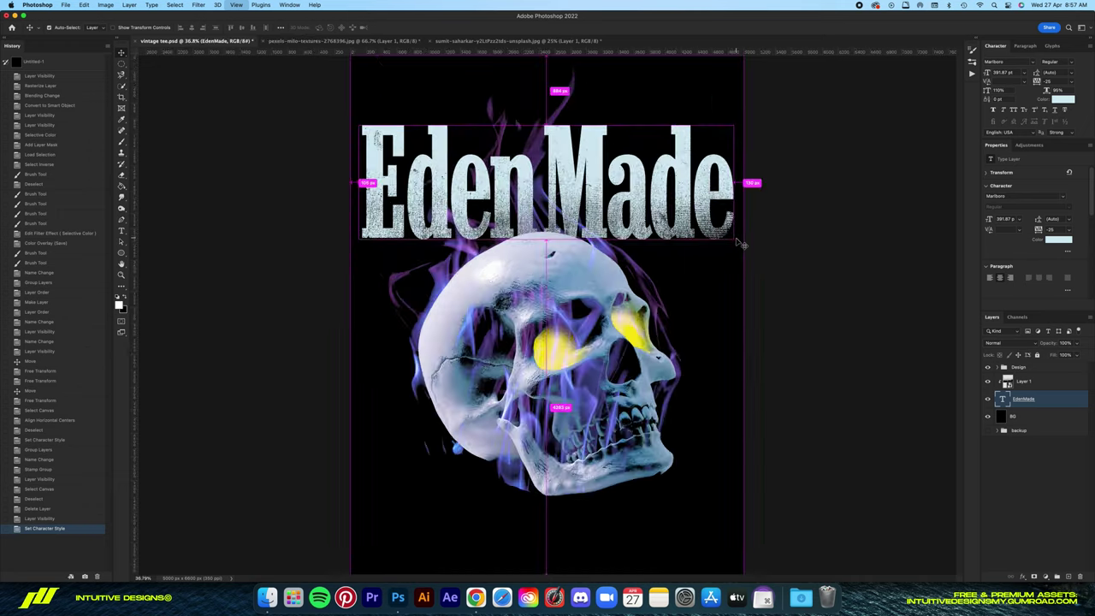
# Narrow the EdenMade title evenly from both sides.
pyautogui.moveTo(719, 198); pyautogui.dragTo(702, 197)
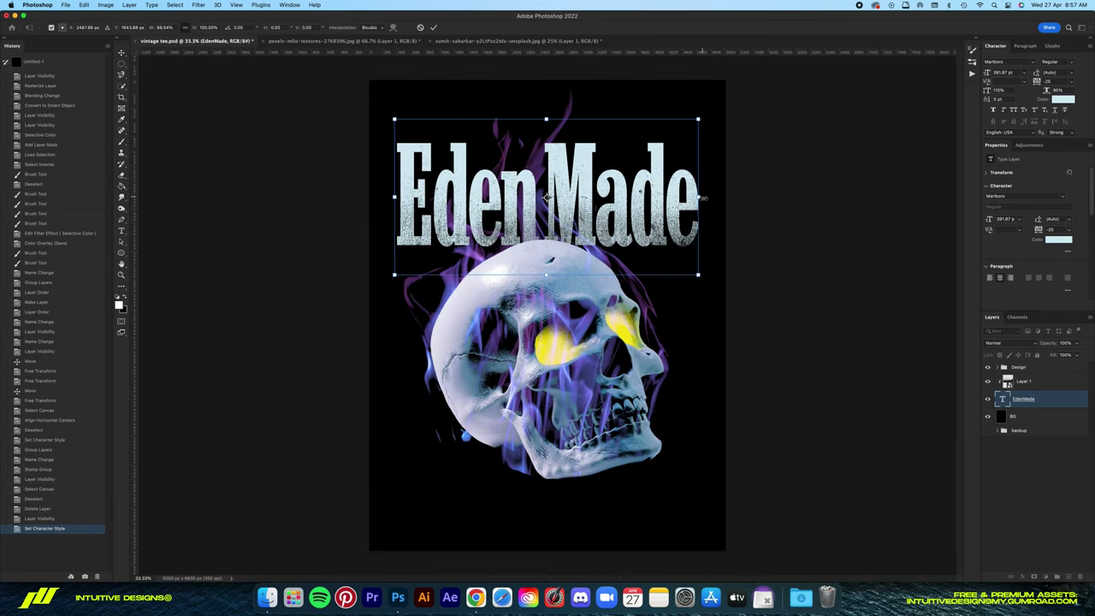
pyautogui.press('Return')
pyautogui.scroll(-3, 701, 199)
pyautogui.scroll(2, 705, 201)
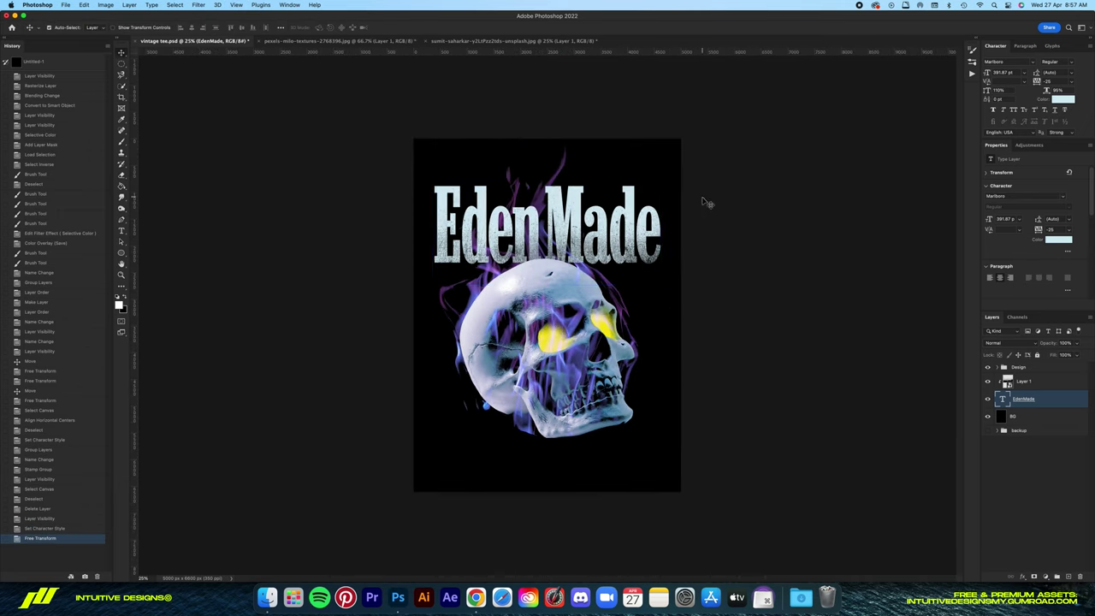
# Centre the EdenMade title horizontally on the canvas against a full-canvas selection.
pyautogui.hotkey('ctrl', 'a')
pyautogui.click(191, 28)
pyautogui.hotkey('ctrl', 'd')
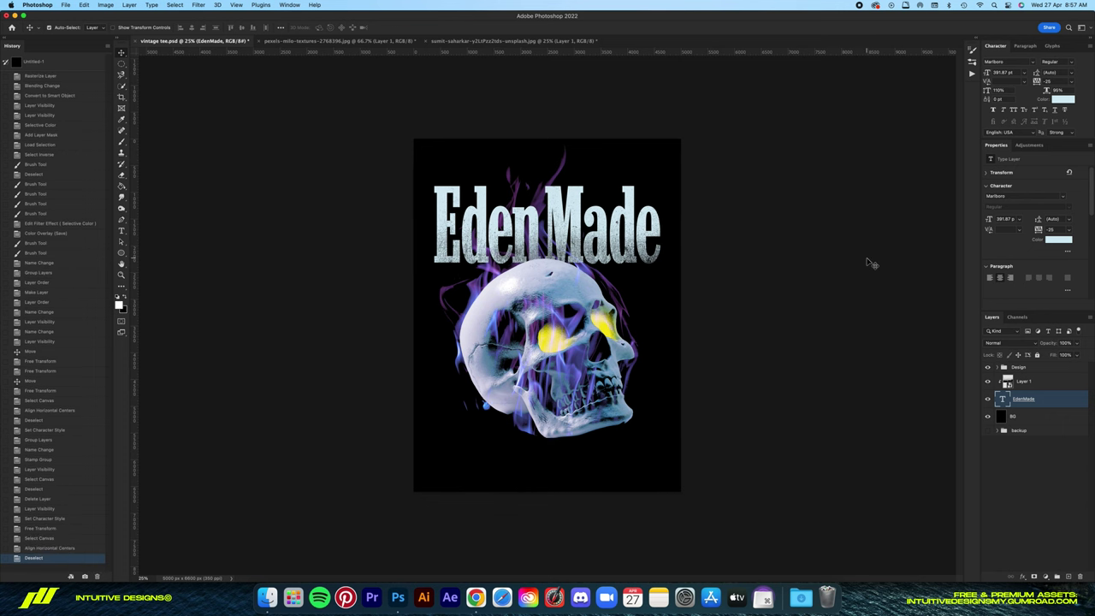
pyautogui.hotkey('ctrl', '+')
pyautogui.hotkey('ctrl', '+')
pyautogui.hotkey('ctrl', '-')
pyautogui.hotkey('ctrl', '-')
pyautogui.hotkey('ctrl', '-')
pyautogui.hotkey('ctrl', '+')
pyautogui.hotkey('ctrl', '+')
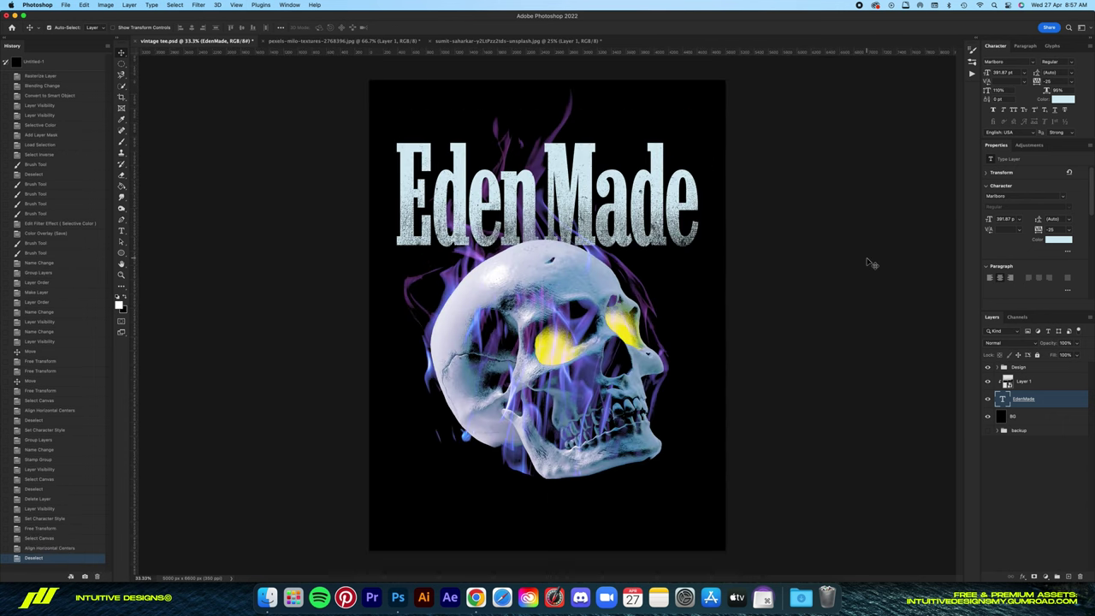
pyautogui.press('t')
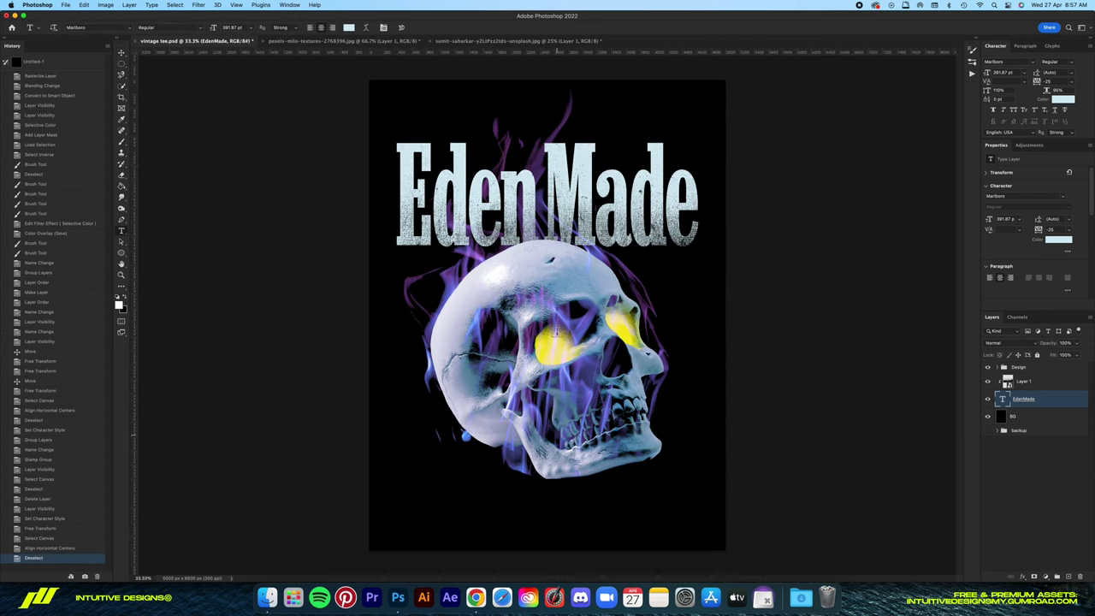
# Add a new text layer below the skull and move it above Layer 1.
pyautogui.press('t')
pyautogui.click(539, 502)
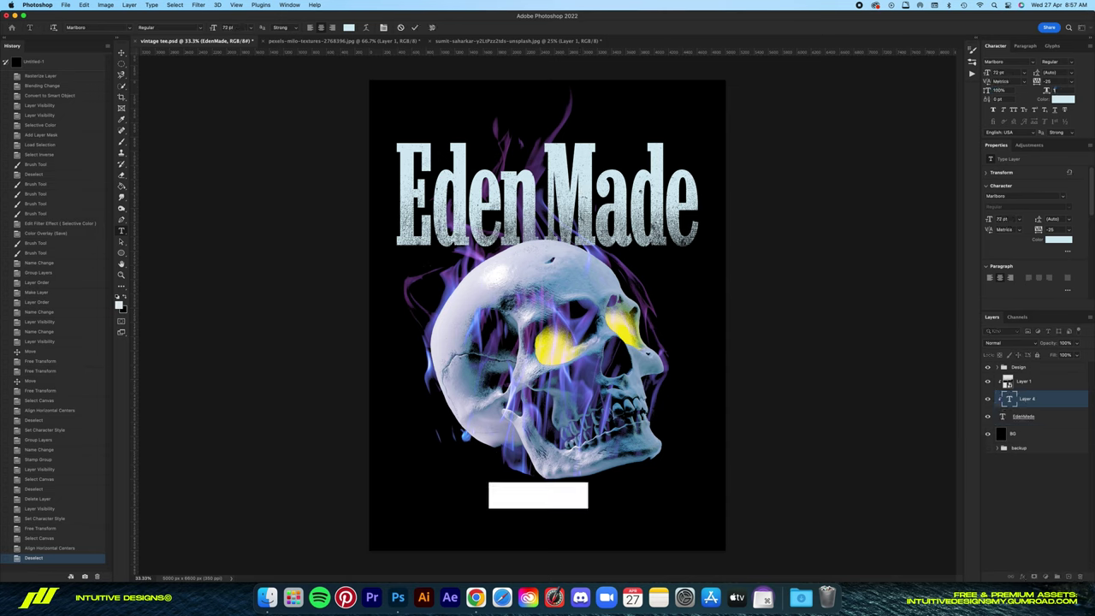
pyautogui.click(415, 28)
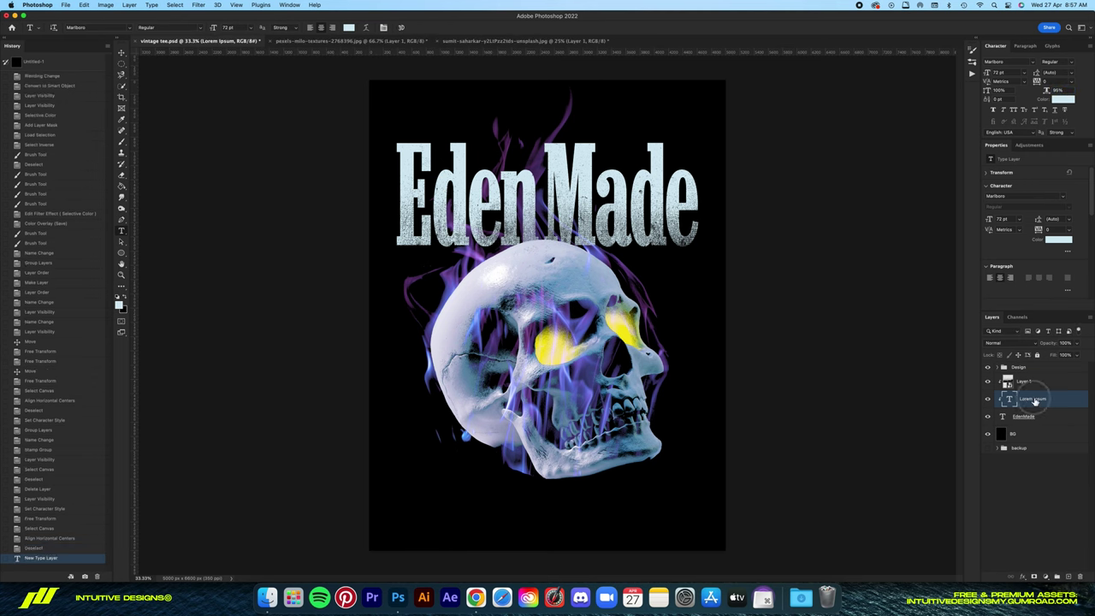
pyautogui.hotkey('ctrl', ']')
# Set the text to AmadorW01-Regular and type 'no good deed'.
pyautogui.click(102, 28)
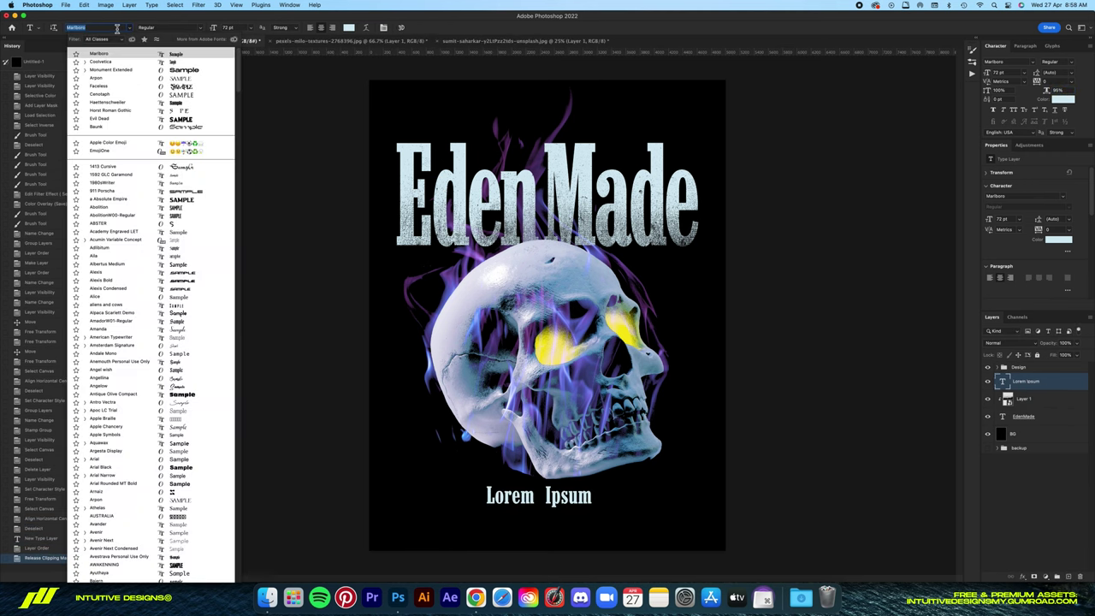
pyautogui.write('amador')
pyautogui.click(142, 51)
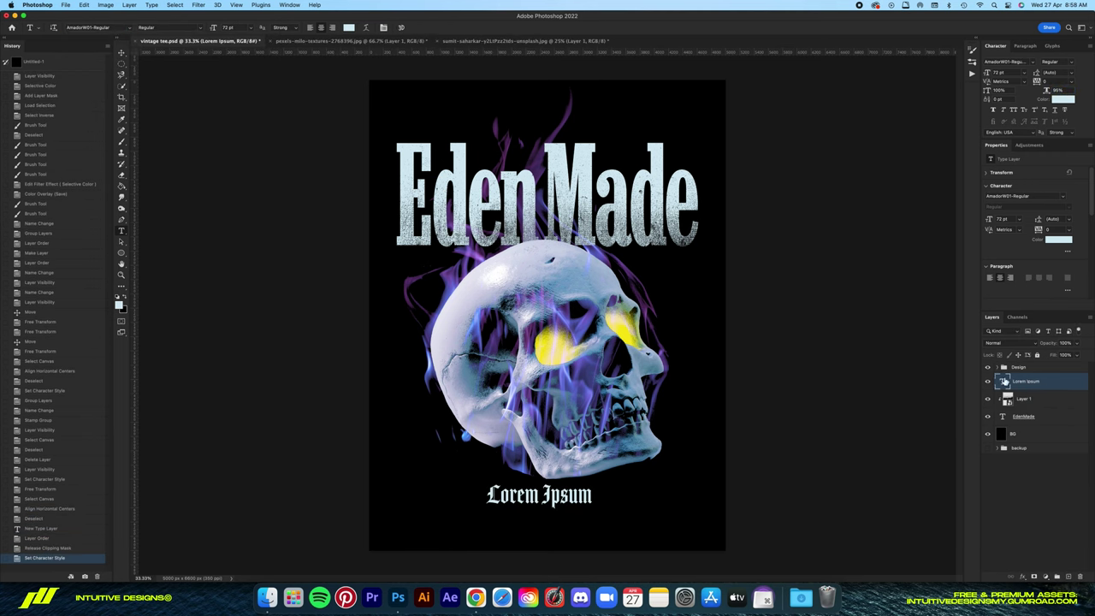
pyautogui.doubleClick(1003, 381)
pyautogui.write('no good deed')
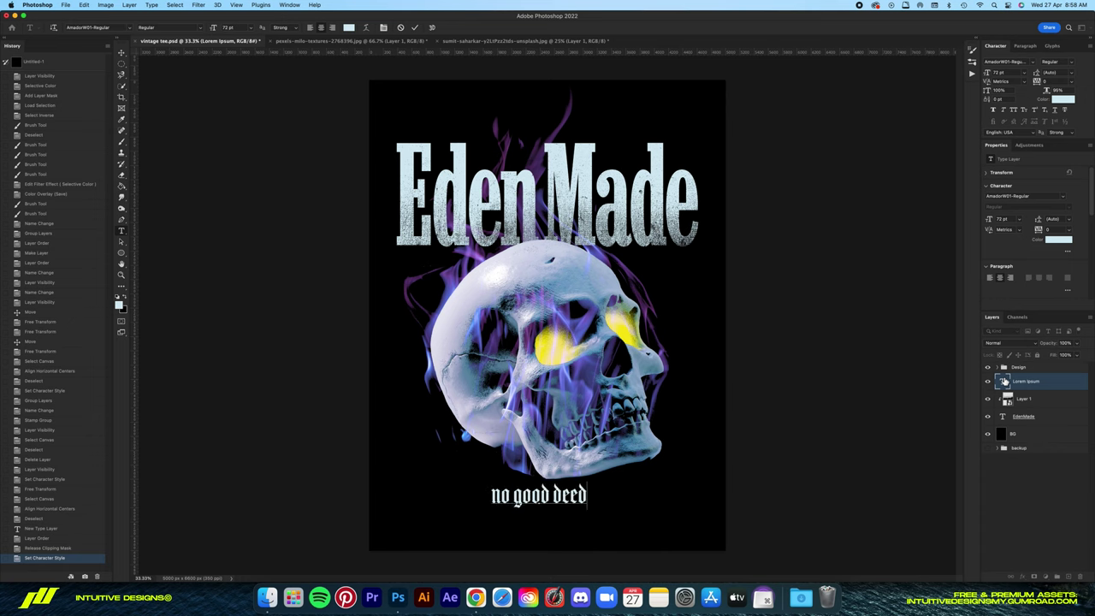
pyautogui.click(415, 28)
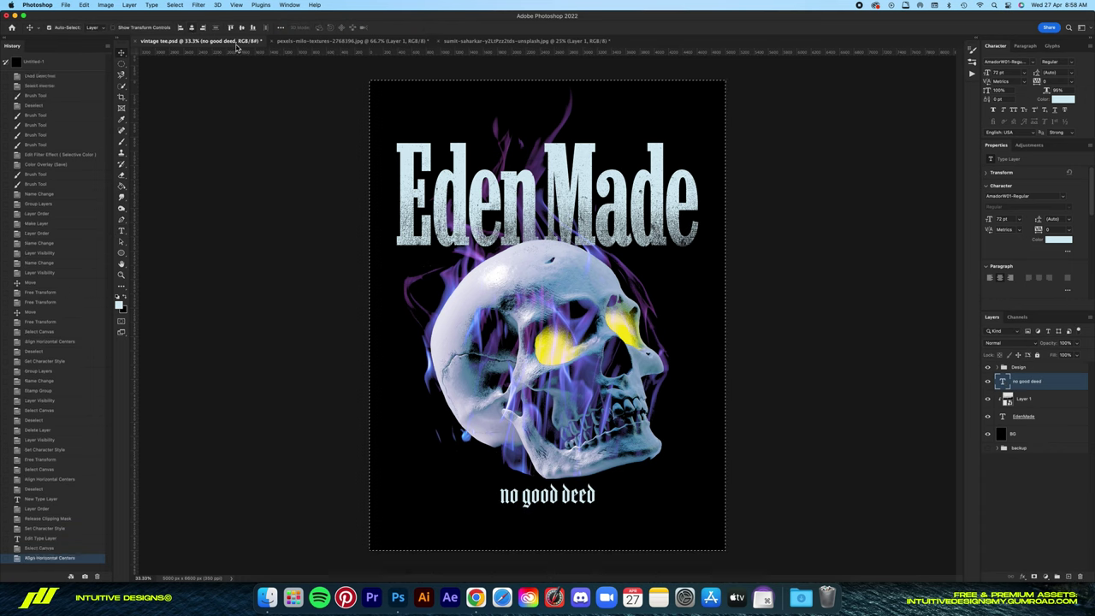
# Centre the tagline horizontally on the canvas and scale it down.
pyautogui.press('super+a')
pyautogui.press('super+d')
pyautogui.press('super+t')
pyautogui.moveTo(549, 477); pyautogui.dragTo(549, 494)
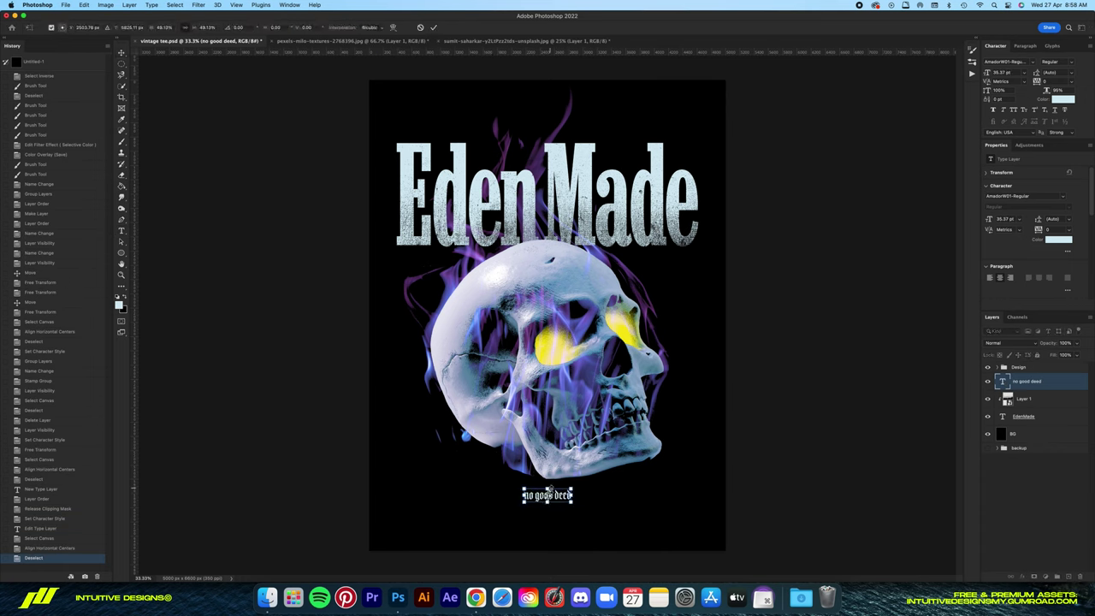
pyautogui.press('Return')
# Recentre the 'no good deed' tagline and nudge it up slightly.
pyautogui.press('super+a')
pyautogui.press('super+d')
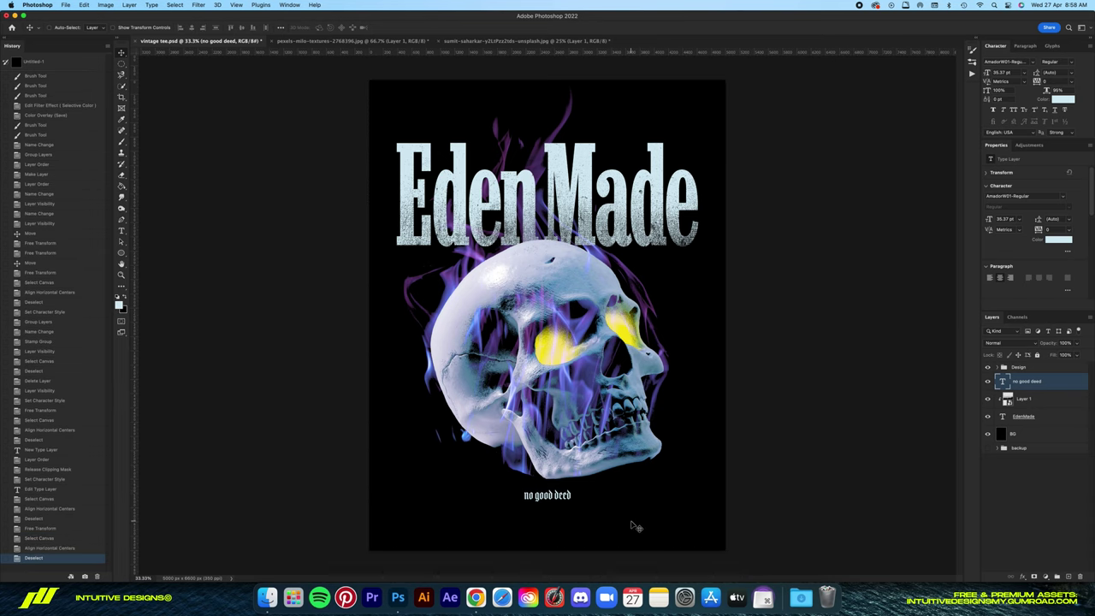
pyautogui.hotkey('shift', 'Up')
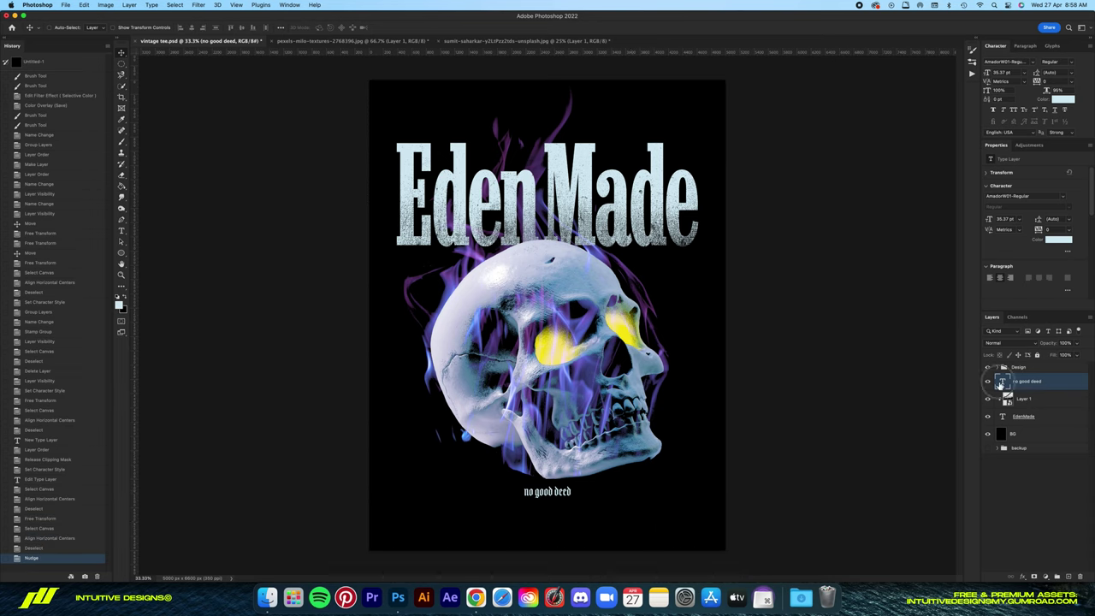
pyautogui.doubleClick(1001, 382)
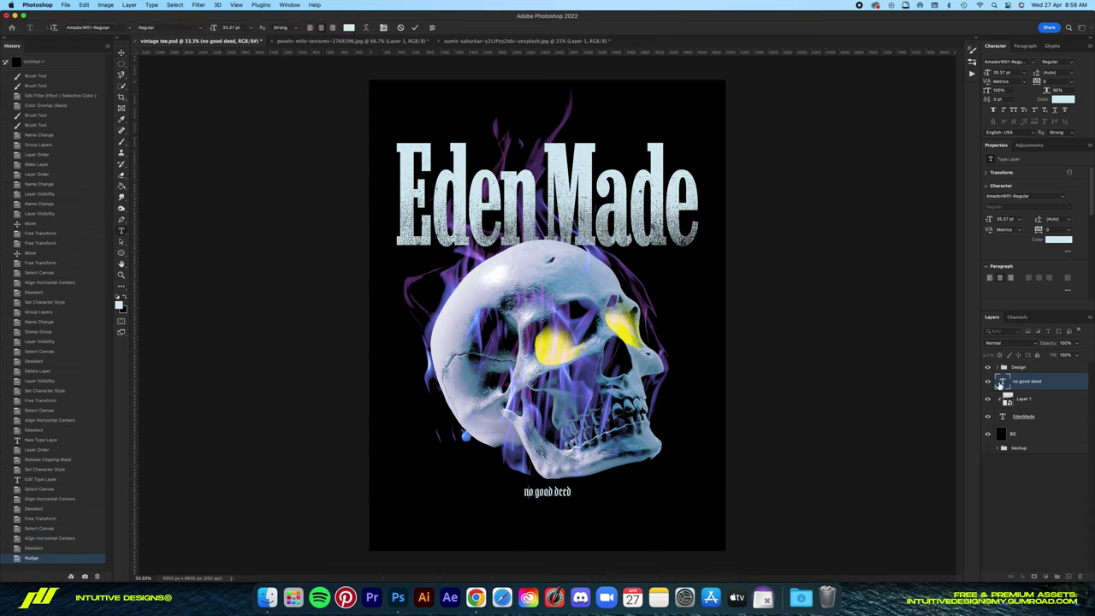
pyautogui.click(415, 27)
# Duplicate the tagline just below, in Coolvetica Regular and all caps.
pyautogui.moveTo(547, 492); pyautogui.dragTo(548, 504)
pyautogui.click(94, 27)
pyautogui.write('cool')
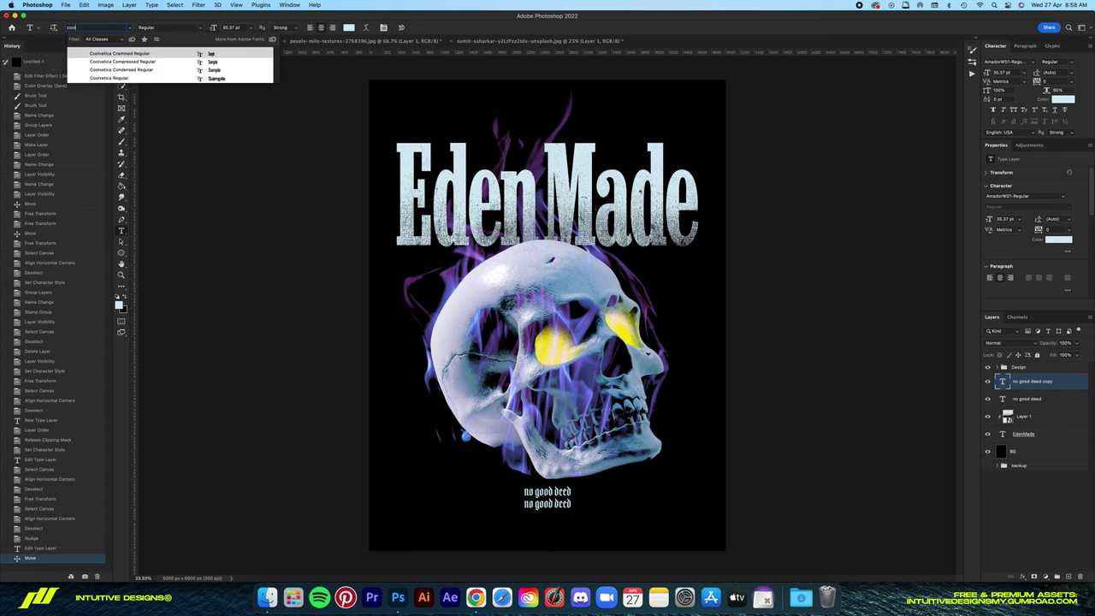
pyautogui.click(197, 78)
pyautogui.click(1012, 111)
pyautogui.write('EST. MMXXII')
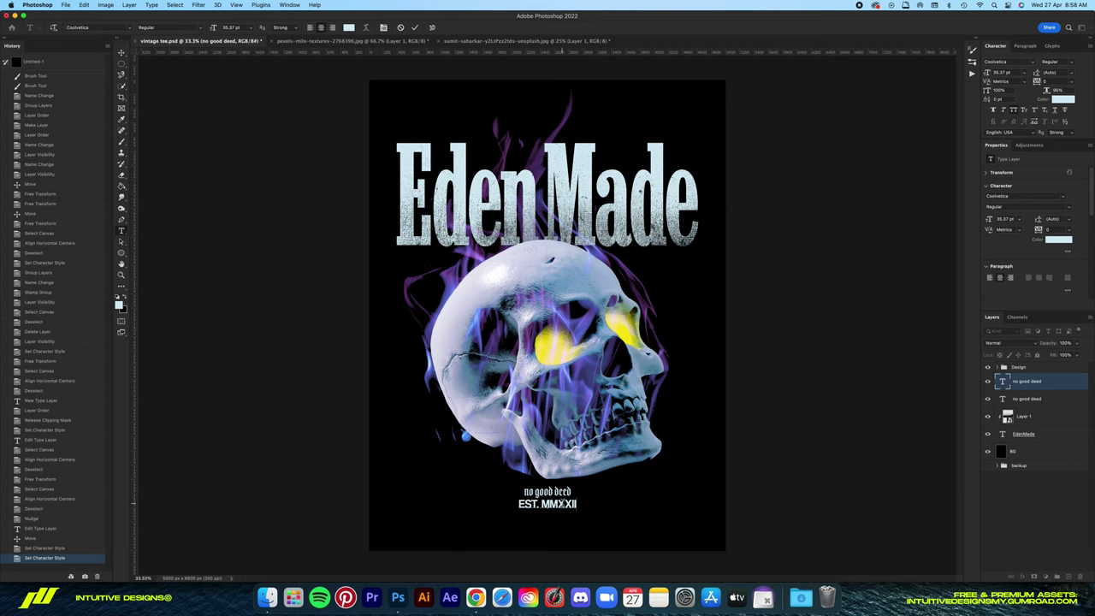
# Change the copied line to Integral CF at 12 pt.
pyautogui.write('integral')
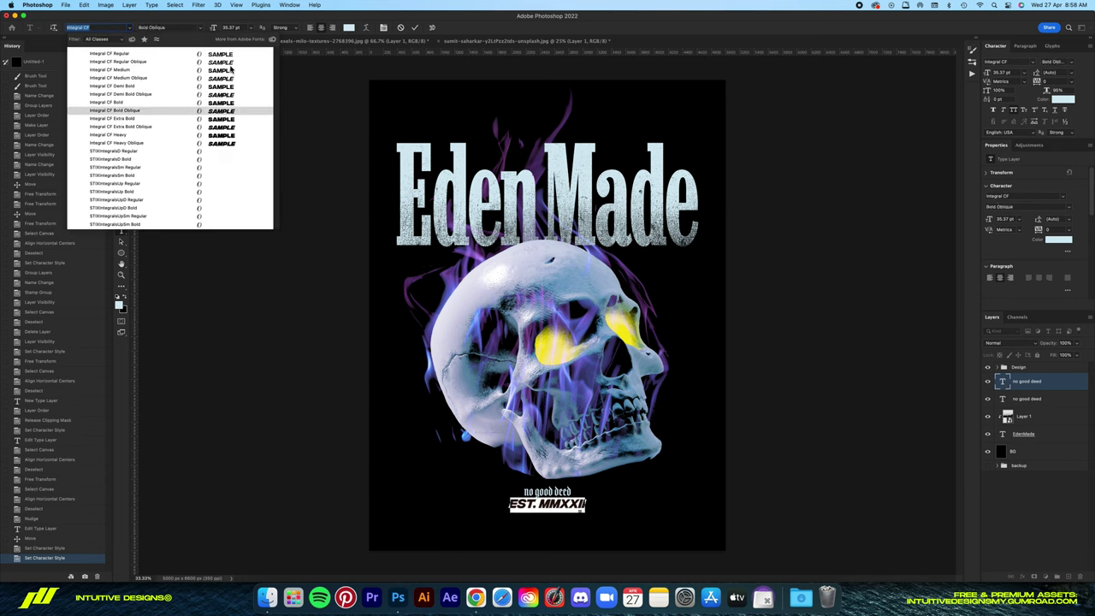
pyautogui.click(129, 109)
pyautogui.click(242, 28)
pyautogui.press('Return')
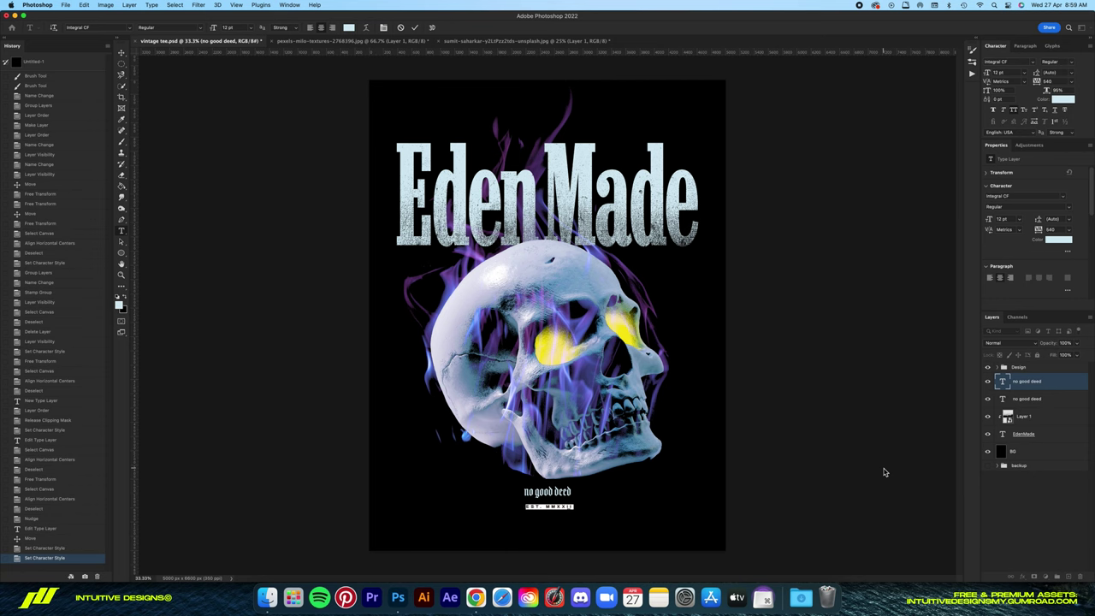
pyautogui.click(414, 28)
# Centre EST. MMXXII horizontally and move it slightly upward.
pyautogui.press('v')
pyautogui.click(190, 28)
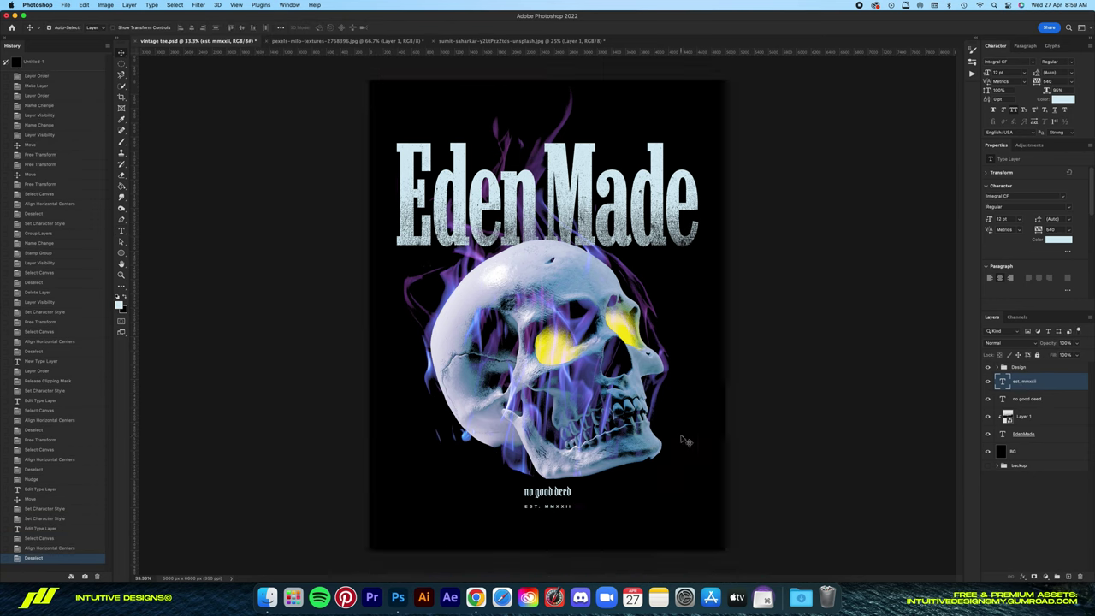
pyautogui.press('super+1')
pyautogui.moveTo(597, 257); pyautogui.dragTo(591, 243)
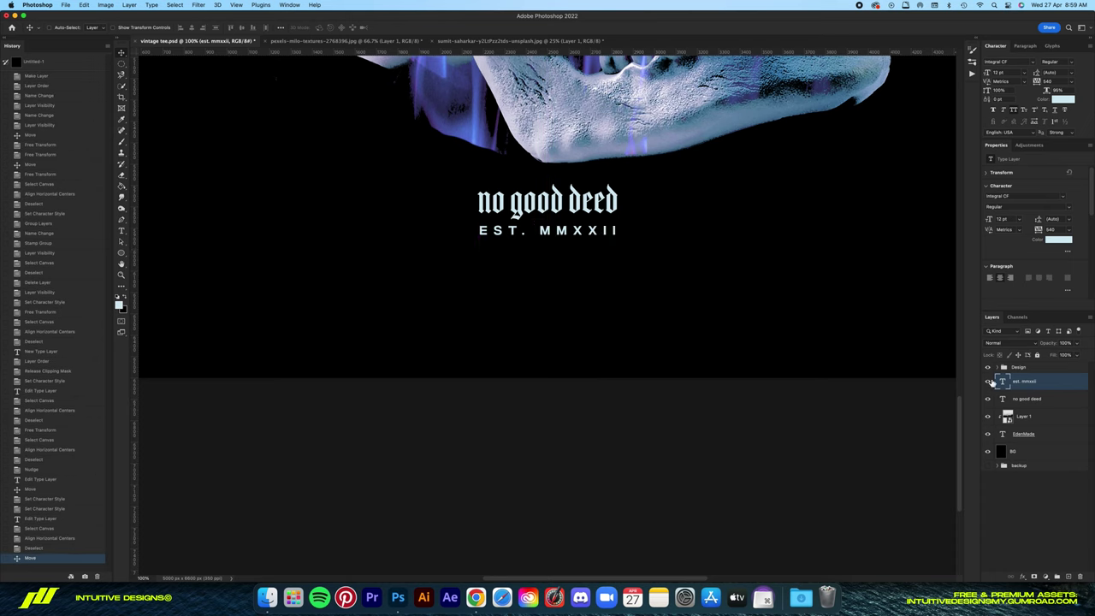
# Squash EST. MMXXII to 80% vertical scale, nudge it up, and fit the poster in view.
pyautogui.doubleClick(1003, 381)
pyautogui.write('80')
pyautogui.press('Return')
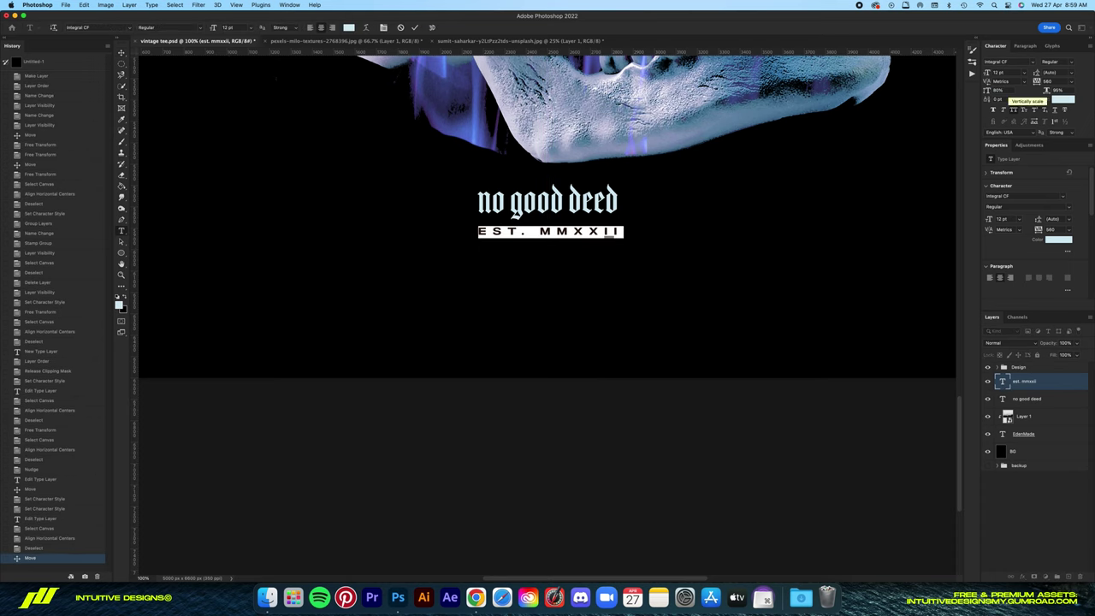
pyautogui.click(417, 29)
pyautogui.press('v')
pyautogui.press('Up')
pyautogui.press('super+0')
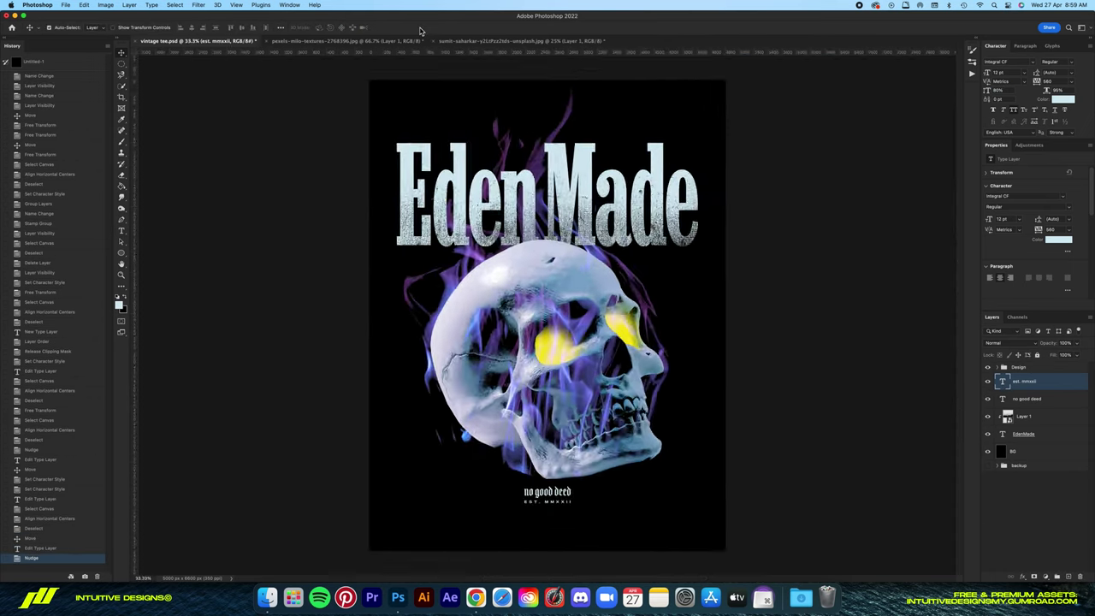
# Centre both taglines horizontally and move them up beneath the skull.
pyautogui.keyDown('shift'); pyautogui.click(1072, 402); pyautogui.keyUp('shift')
pyautogui.press('super+a')
pyautogui.click(192, 28)
pyautogui.press('super+d')
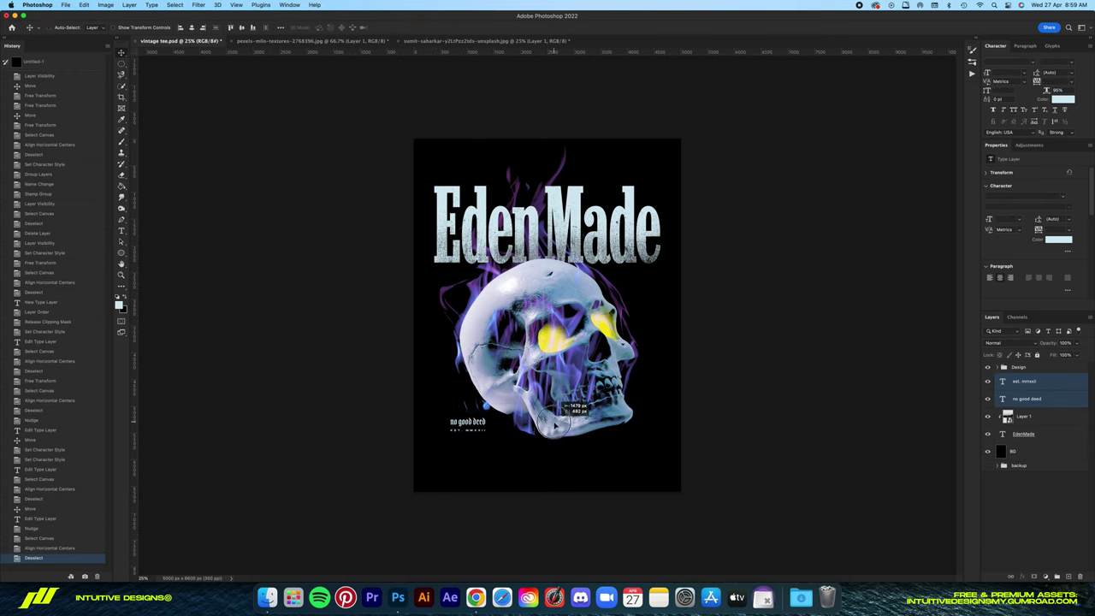
pyautogui.moveTo(554, 419)
pyautogui.mouseDown()
pyautogui.moveTo(623, 435)
pyautogui.moveTo(614, 431)
pyautogui.mouseUp()
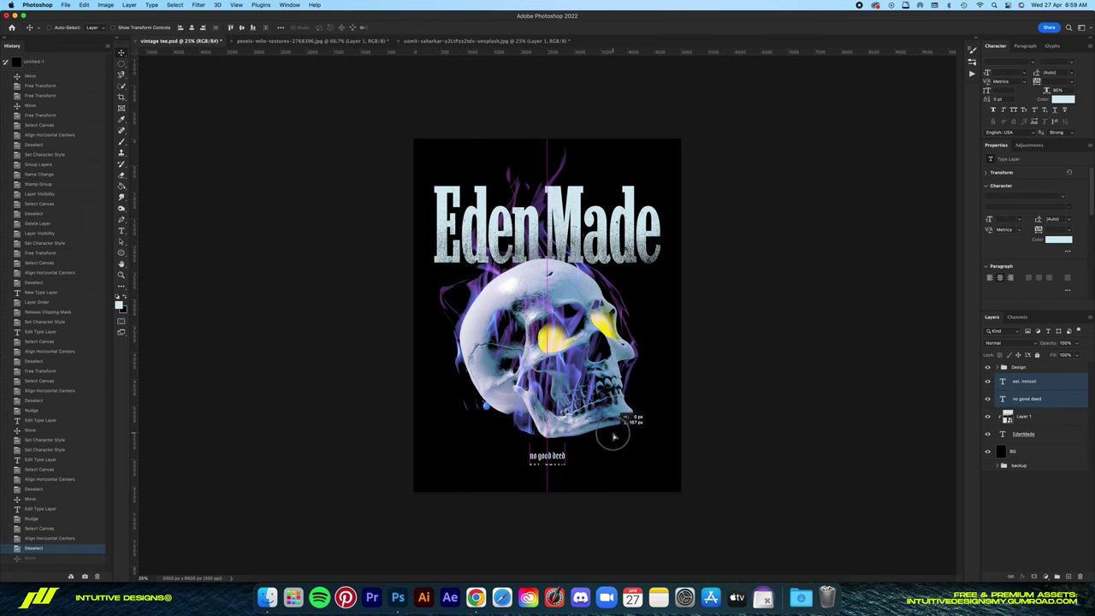
pyautogui.press('super+a')
pyautogui.click(192, 28)
pyautogui.press('super+d')
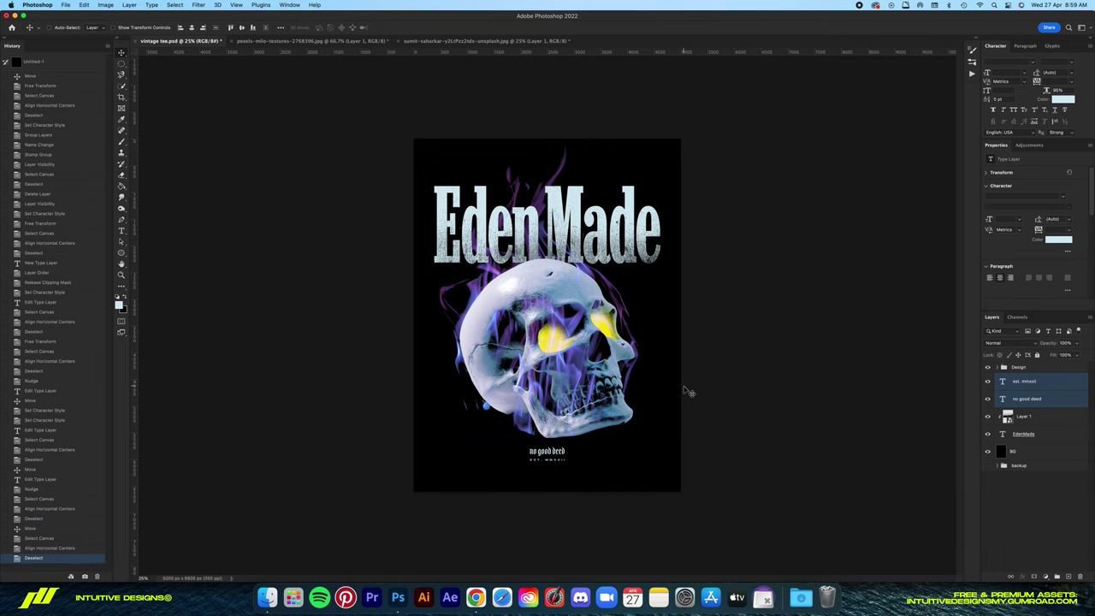
pyautogui.hotkey('shift', 'Up')
pyautogui.hotkey('shift', 'Up')
pyautogui.hotkey('shift', 'Up')
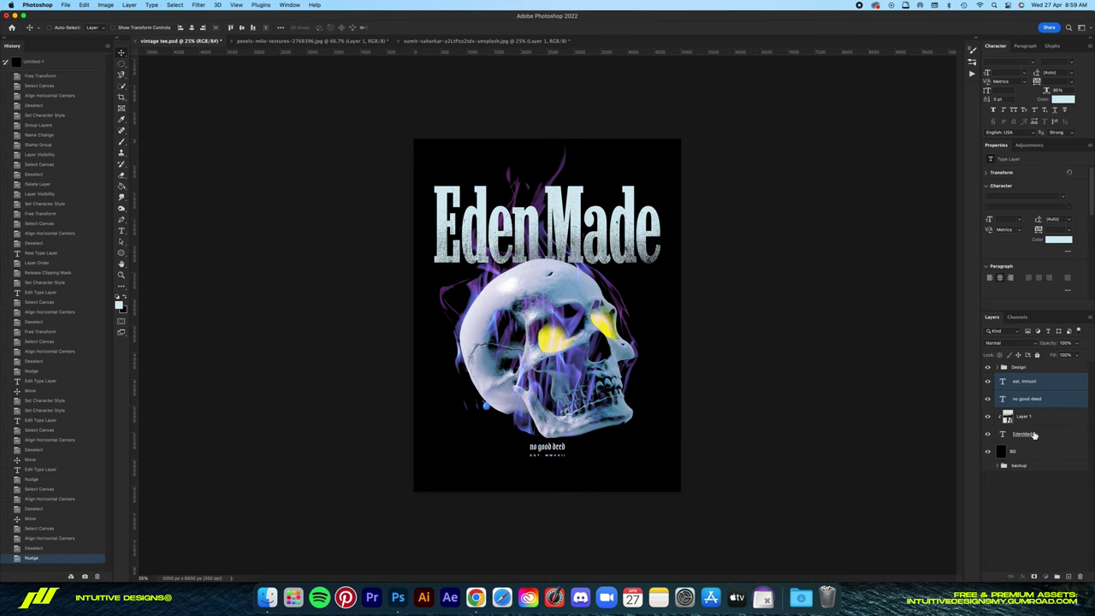
# Nudge all design layers and the Design group down slightly.
pyautogui.keyDown('shift'); pyautogui.click(1035, 434); pyautogui.keyUp('shift')
pyautogui.hotkey('shift', 'Down')
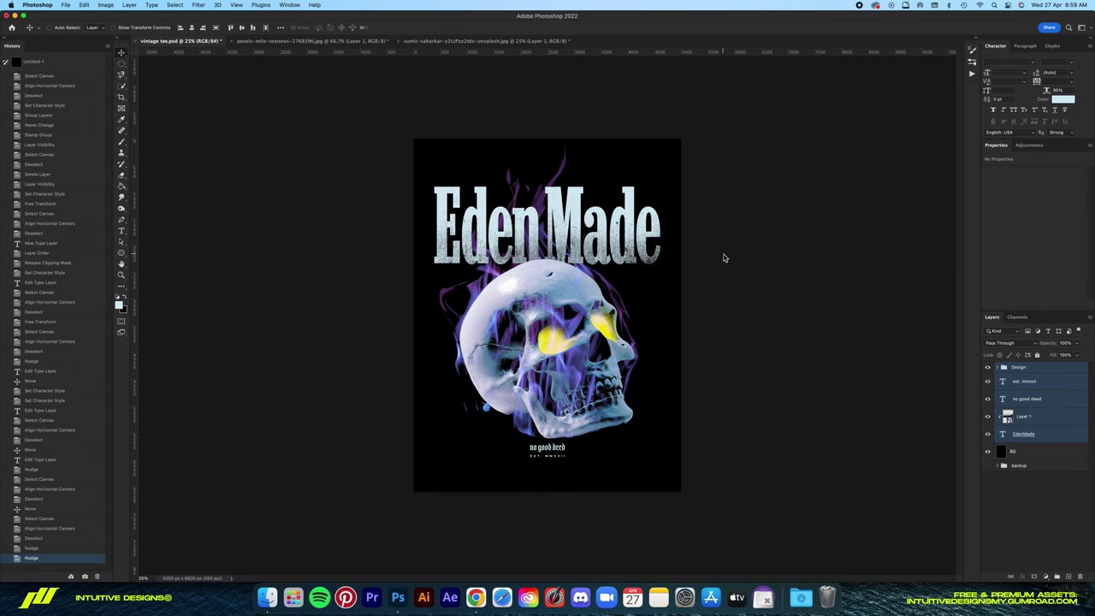
pyautogui.hotkey('shift', 'Down')
# Expand the Design and backup groups and delete a spare backup layer.
pyautogui.hotkey('alt', '[')
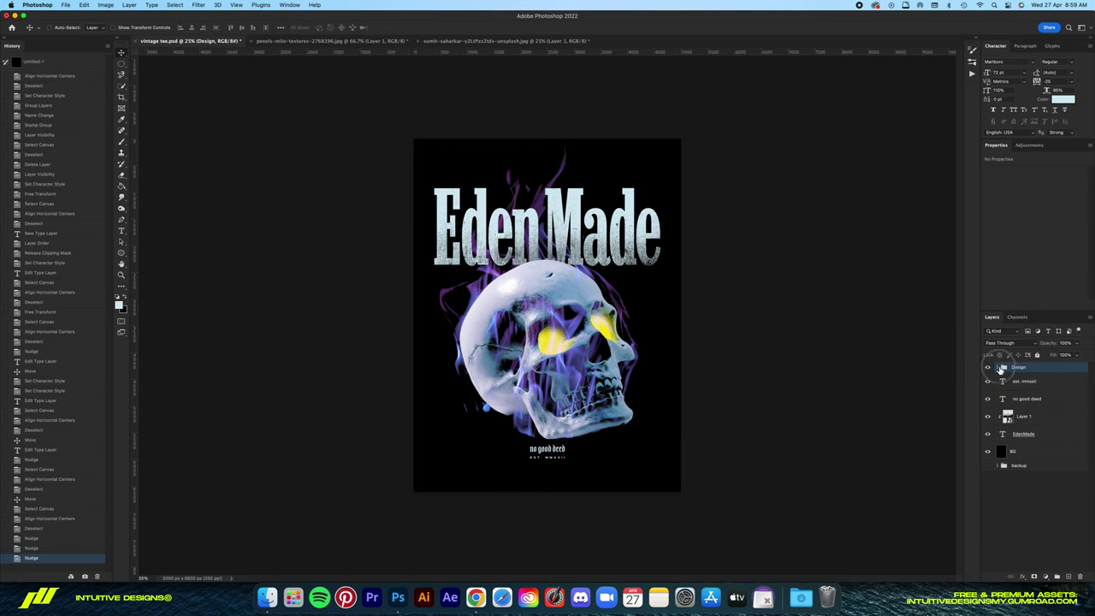
pyautogui.click(1087, 381)
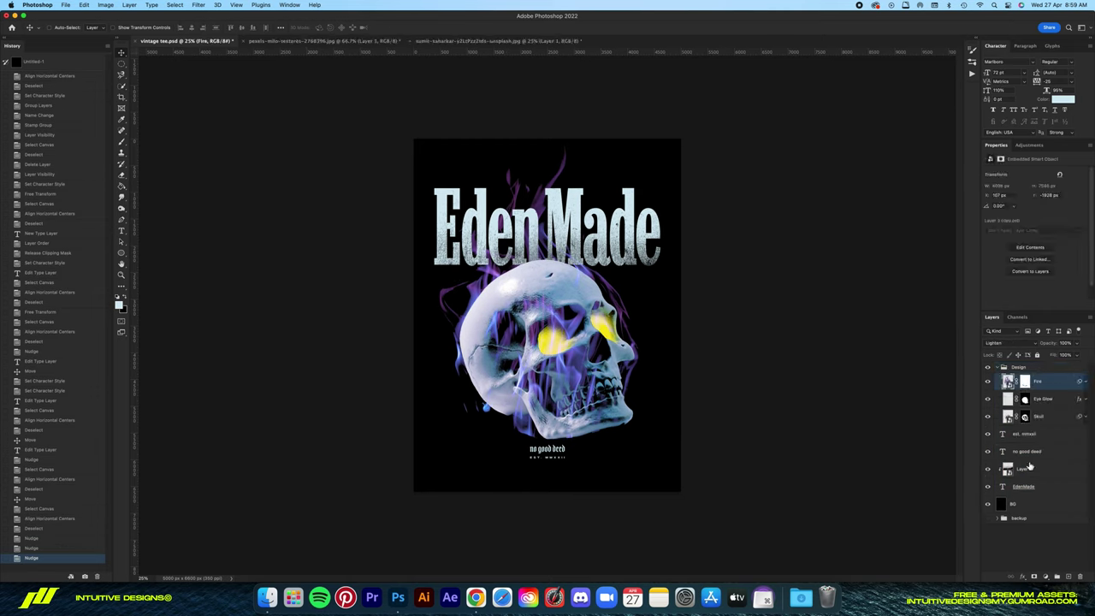
pyautogui.click(1000, 519)
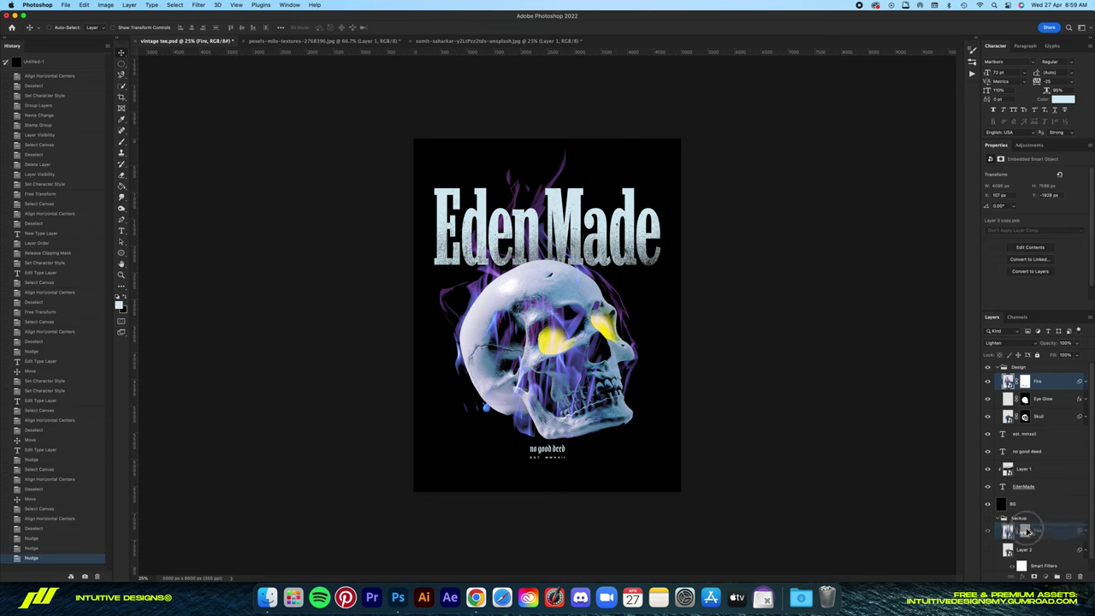
pyautogui.moveTo(1028, 531); pyautogui.dragTo(1030, 532)
pyautogui.press('BackSpace')
# Rasterize Fire and apply its layer mask; undo rasterizing the Eye Glow style.
pyautogui.rightClick(1039, 371)
pyautogui.click(976, 332)
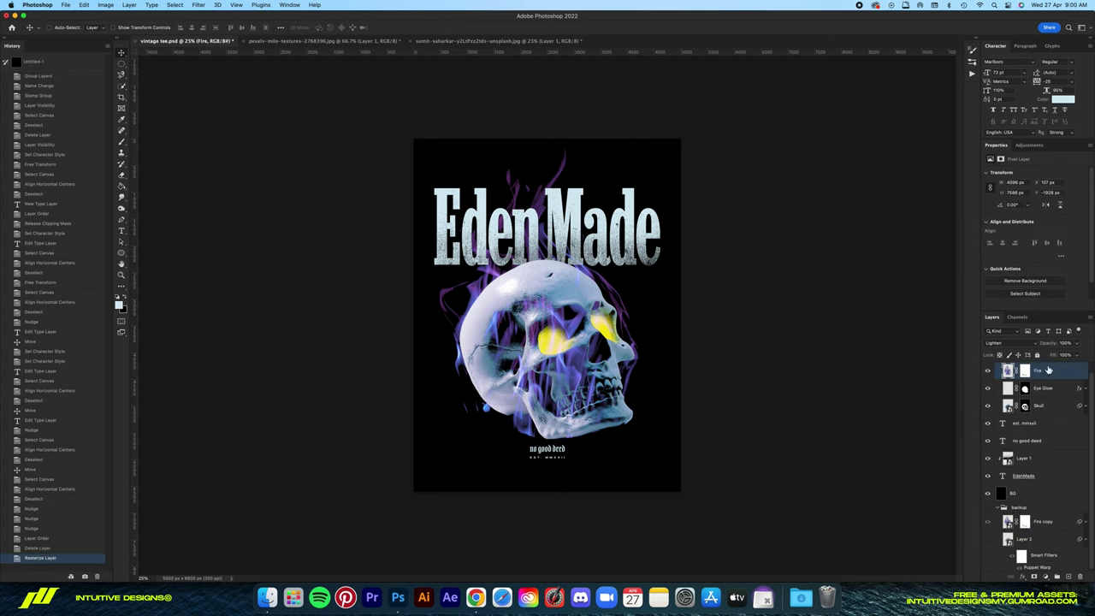
pyautogui.rightClick(1025, 370)
pyautogui.click(984, 399)
pyautogui.click(1049, 390)
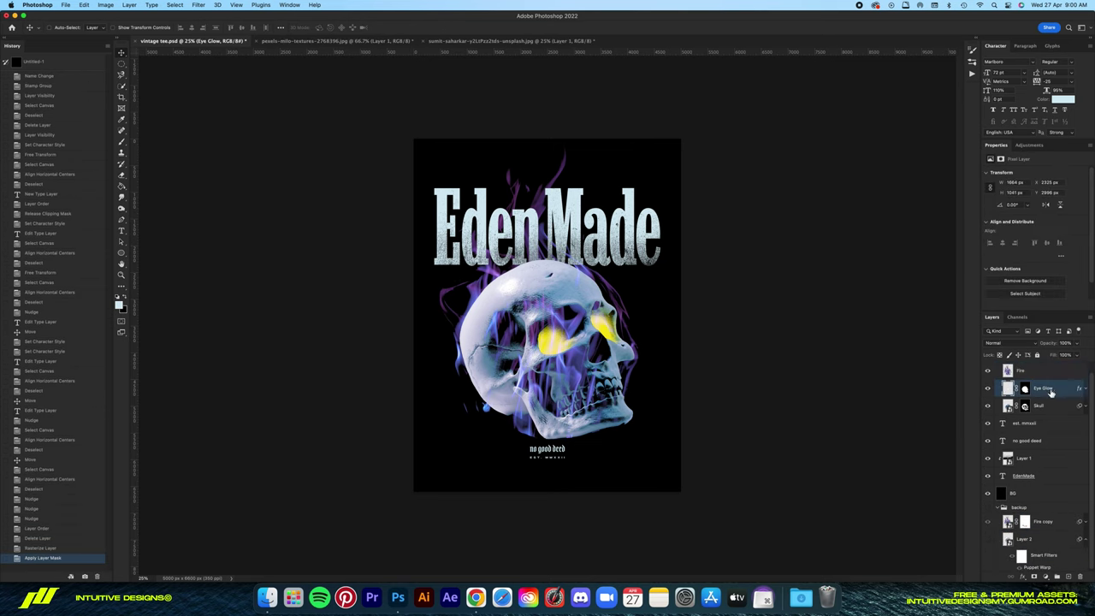
pyautogui.rightClick(1049, 390)
pyautogui.click(972, 318)
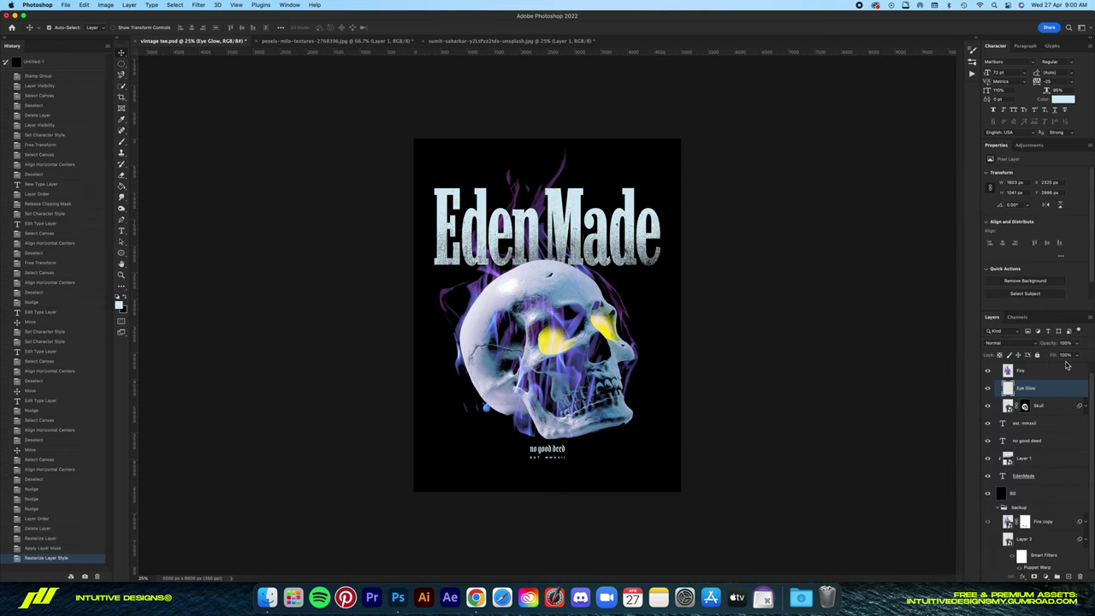
pyautogui.press('super+z')
# Delete an unneeded backup layer and put a Skull copy into backup.
pyautogui.rightClick(1075, 378)
pyautogui.click(1074, 378)
pyautogui.press('Delete')
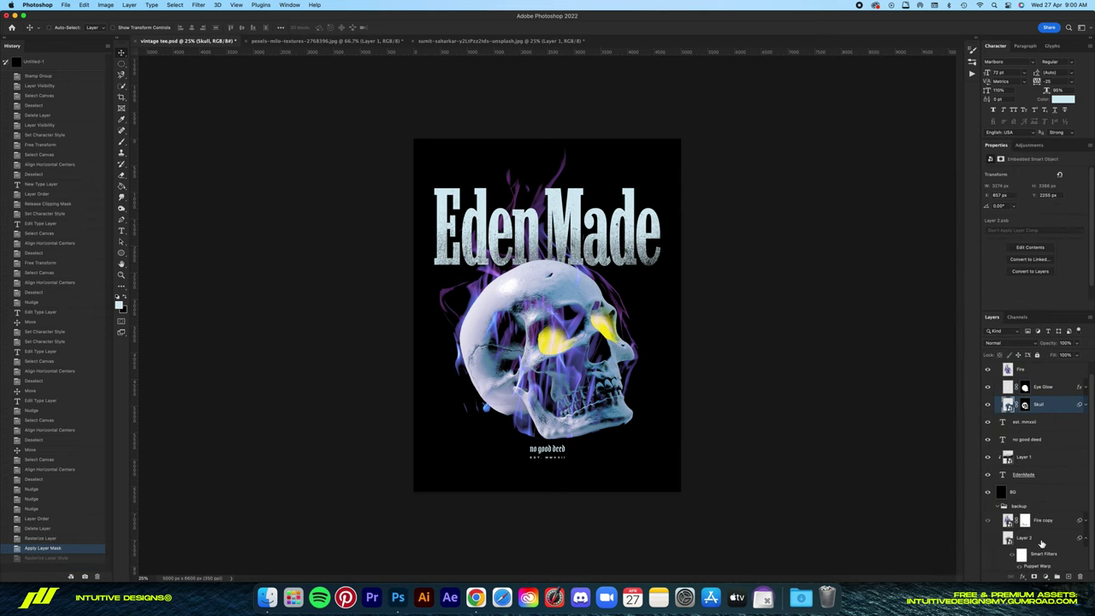
pyautogui.moveTo(1041, 562); pyautogui.dragTo(1040, 548)
pyautogui.rightClick(1042, 417)
pyautogui.click(992, 331)
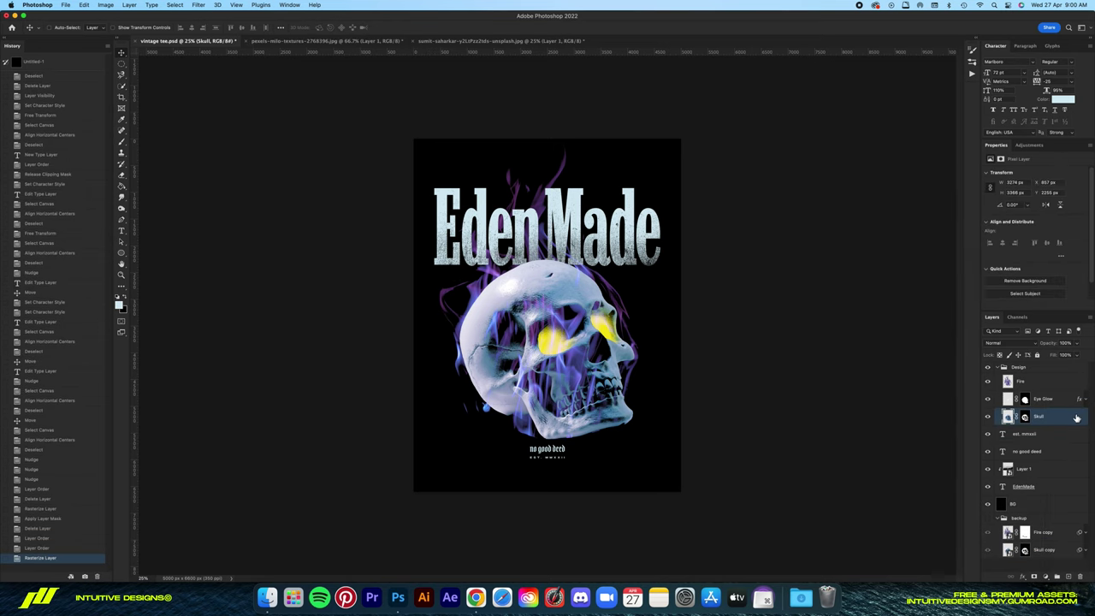
pyautogui.hotkey('ctrl', 'z')
# Fine-tune the Design group's position, nudging the skull and flames up.
pyautogui.click(1018, 367)
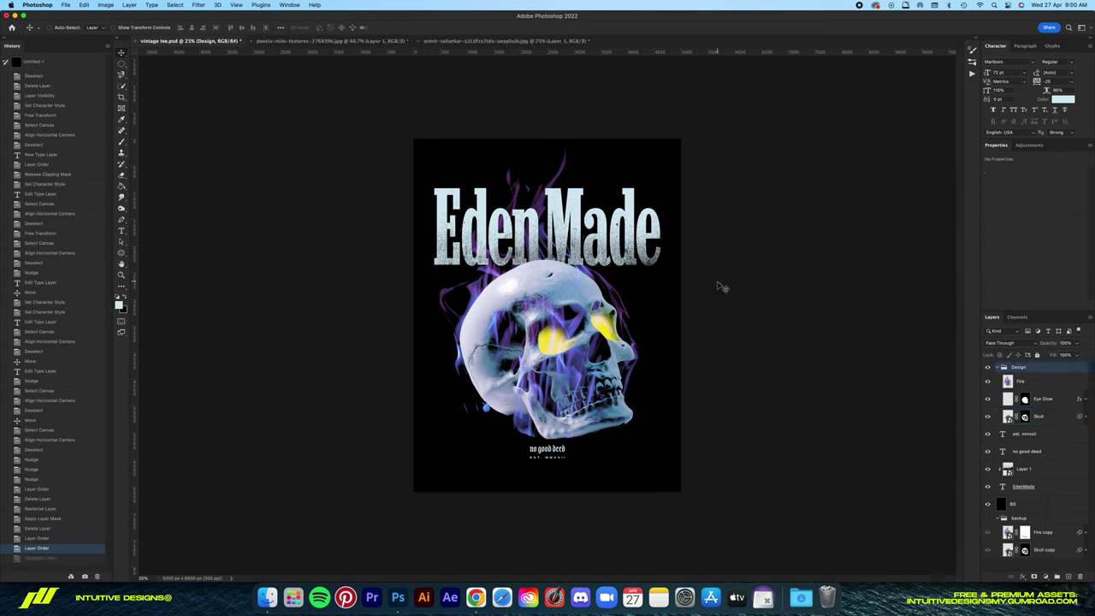
pyautogui.hotkey('shift', 'Down')
pyautogui.hotkey('shift', 'Down')
pyautogui.hotkey('shift', 'Down')
pyautogui.hotkey('shift', 'Down')
pyautogui.hotkey('shift', 'Down')
pyautogui.hotkey('shift', 'Down')
pyautogui.hotkey('shift', 'Down')
pyautogui.hotkey('shift', 'Down')
pyautogui.hotkey('shift', 'Down')
pyautogui.hotkey('shift', 'Up')
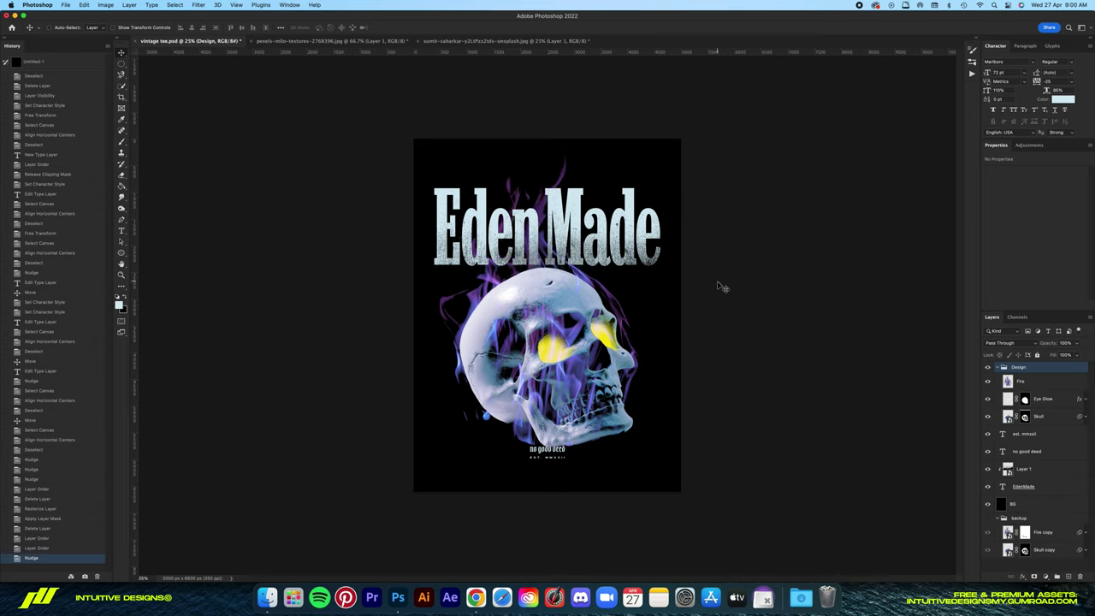
pyautogui.hotkey('shift', 'Up')
pyautogui.hotkey('shift', 'Up')
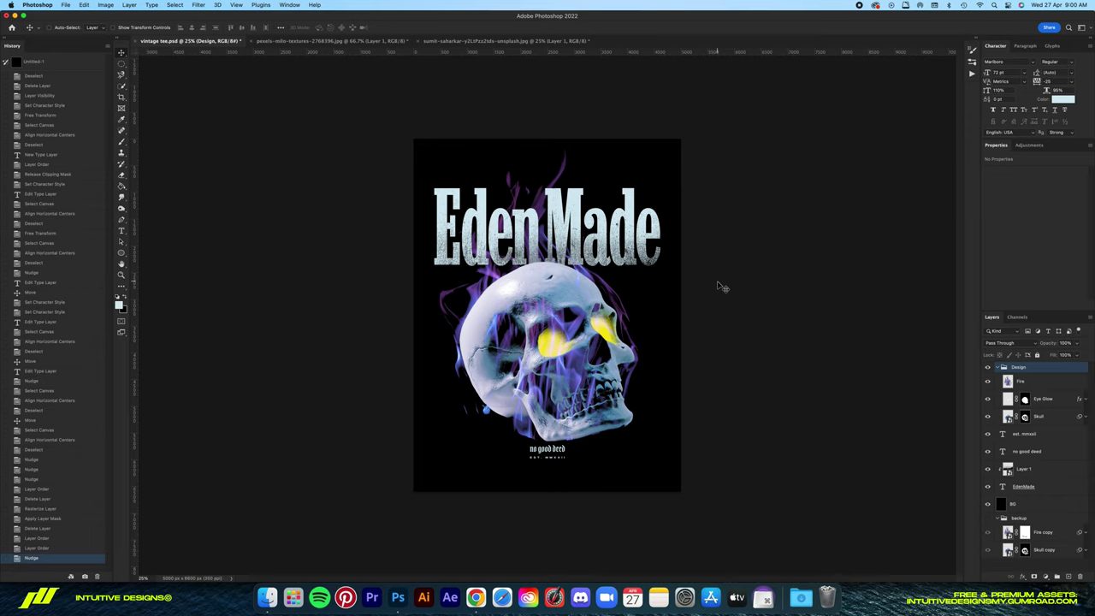
pyautogui.hotkey('shift', 'Up')
# Nudge the title, skull and taglines down together, then zoom out and back in.
pyautogui.click(1001, 367)
pyautogui.keyDown('shift'); pyautogui.click(1044, 440); pyautogui.keyUp('shift')
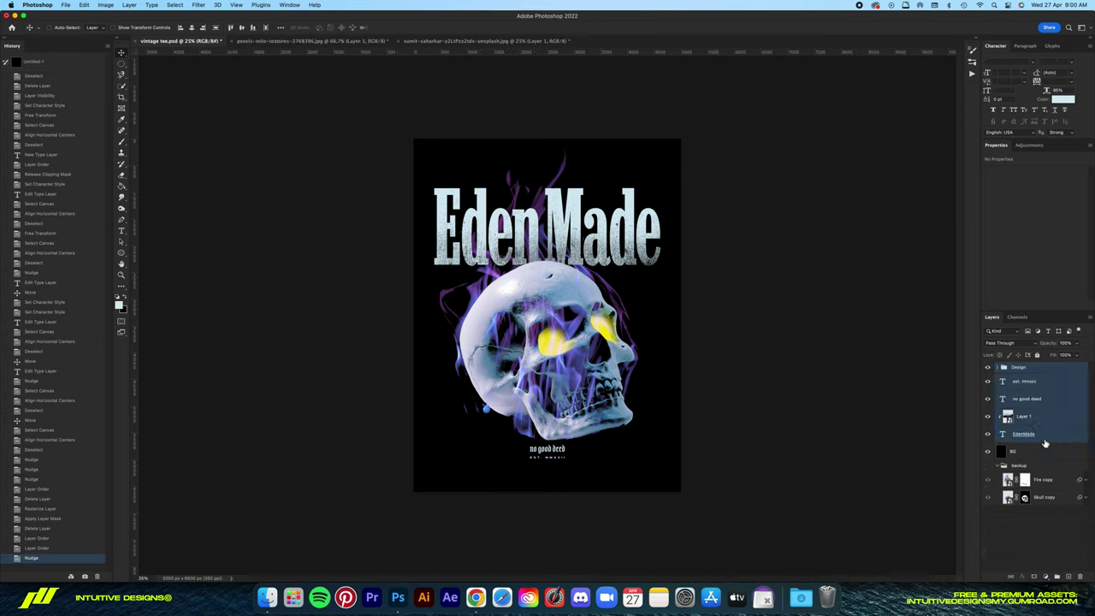
pyautogui.hotkey('shift', 'Down')
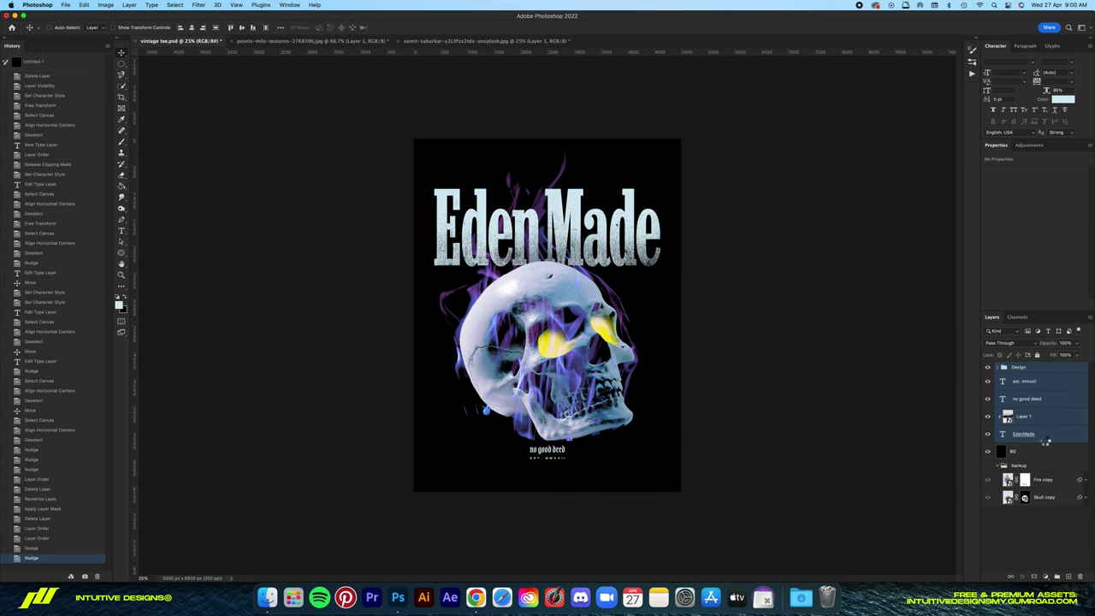
pyautogui.press('super+minus')
pyautogui.press('super+minus')
pyautogui.press('super+minus')
pyautogui.press('super+equal')
pyautogui.press('super+equal')
pyautogui.press('super+equal')
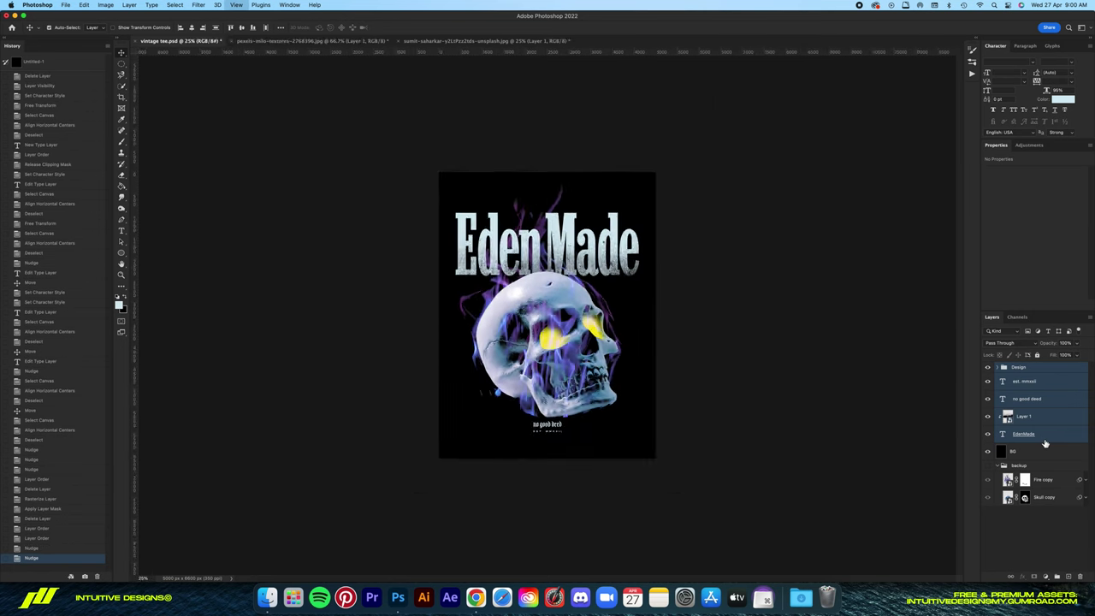
pyautogui.press('super+equal')
pyautogui.press('super+equal')
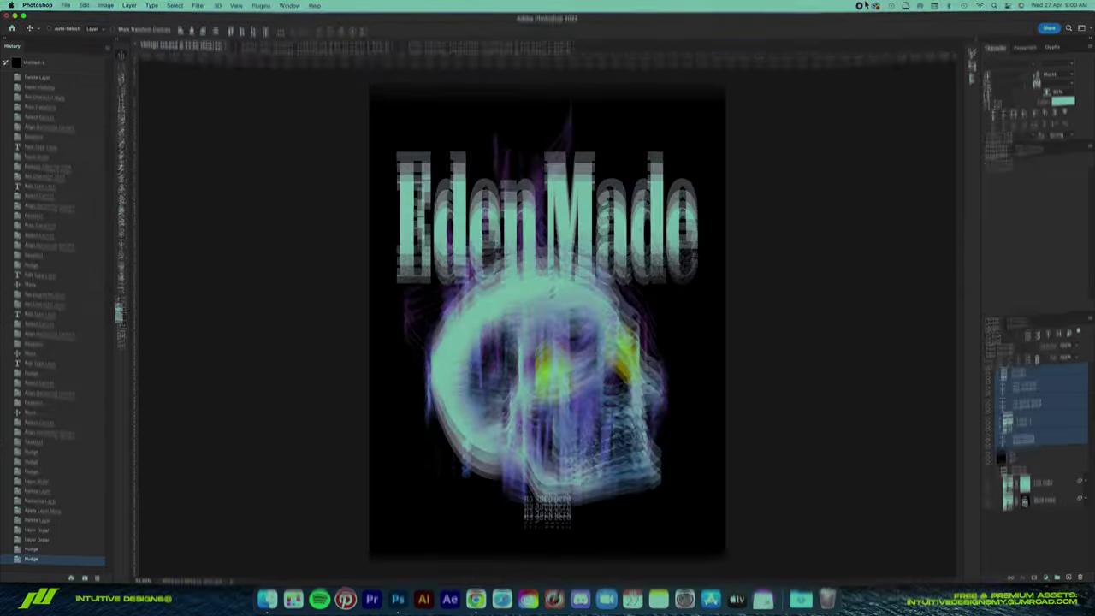